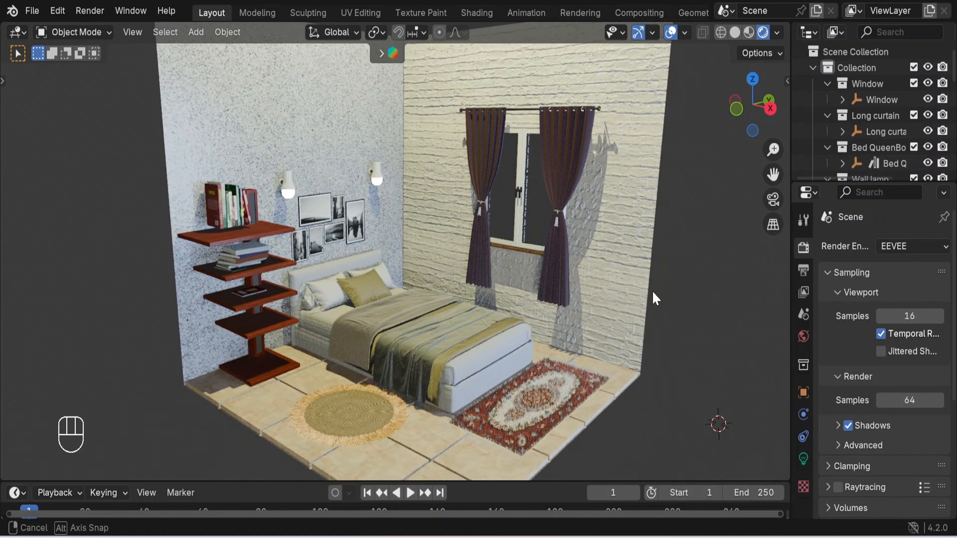
scroll(644, 310, "up", 2)
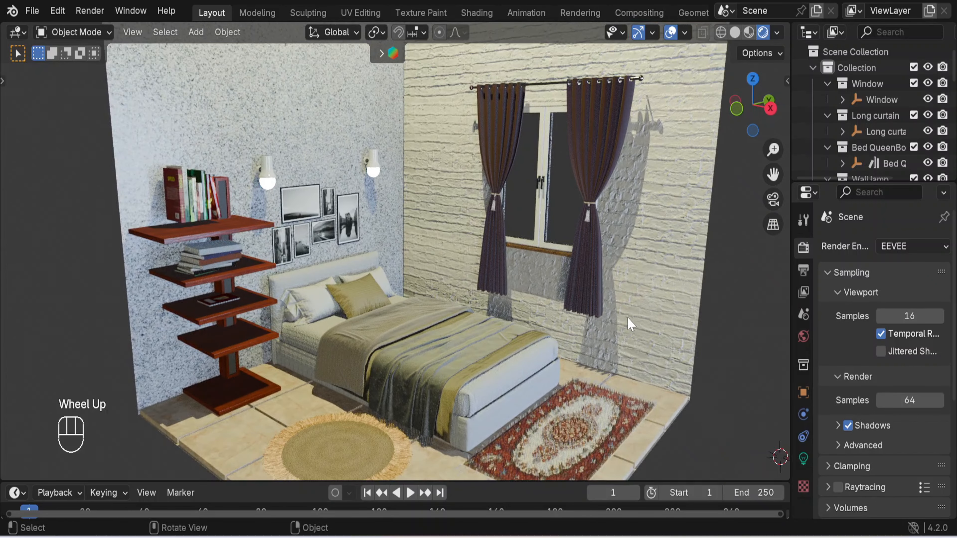
scroll(631, 324, "down", 2)
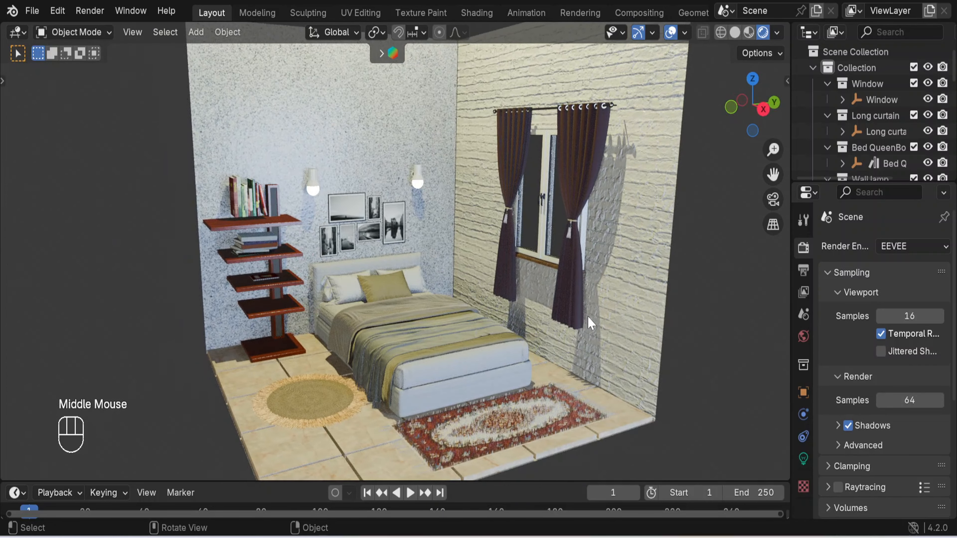
scroll(592, 328, "up", 2)
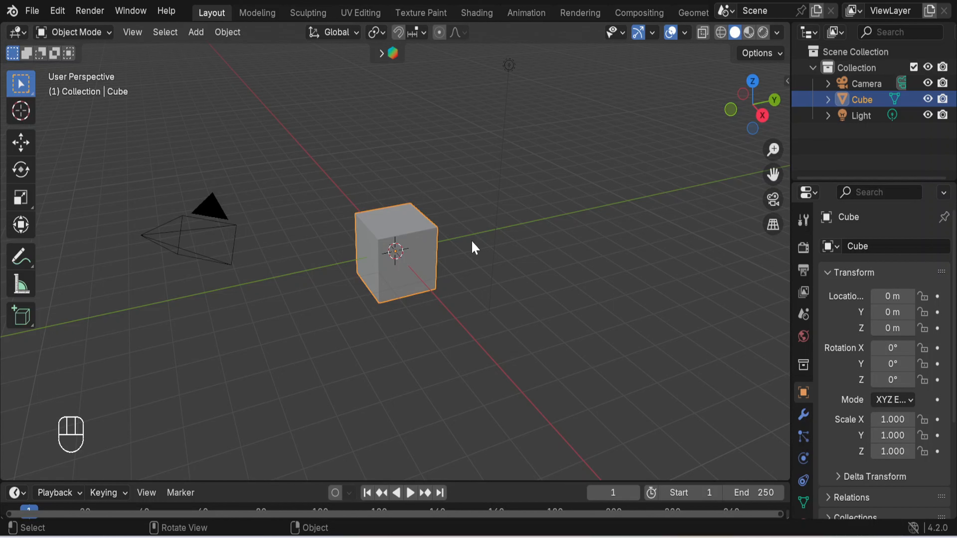
scroll(418, 206, "up", 2)
scroll(418, 204, "down", 3)
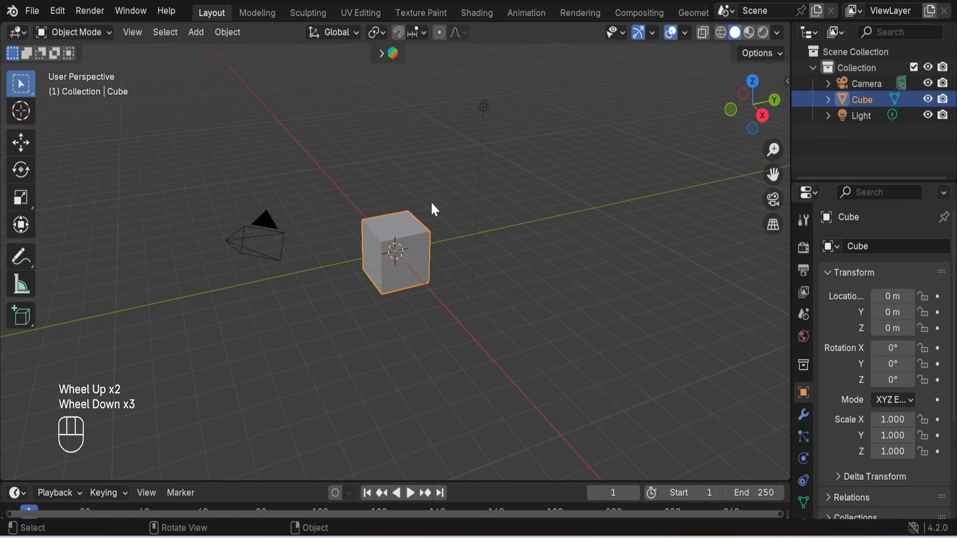
scroll(438, 237, "down", 3)
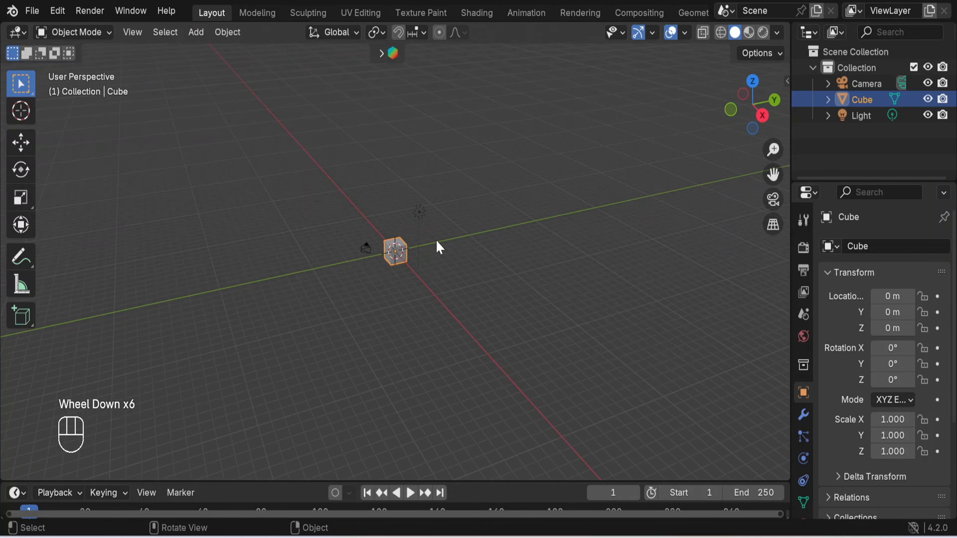
scroll(437, 237, "up", 8)
scroll(438, 247, "up", 1)
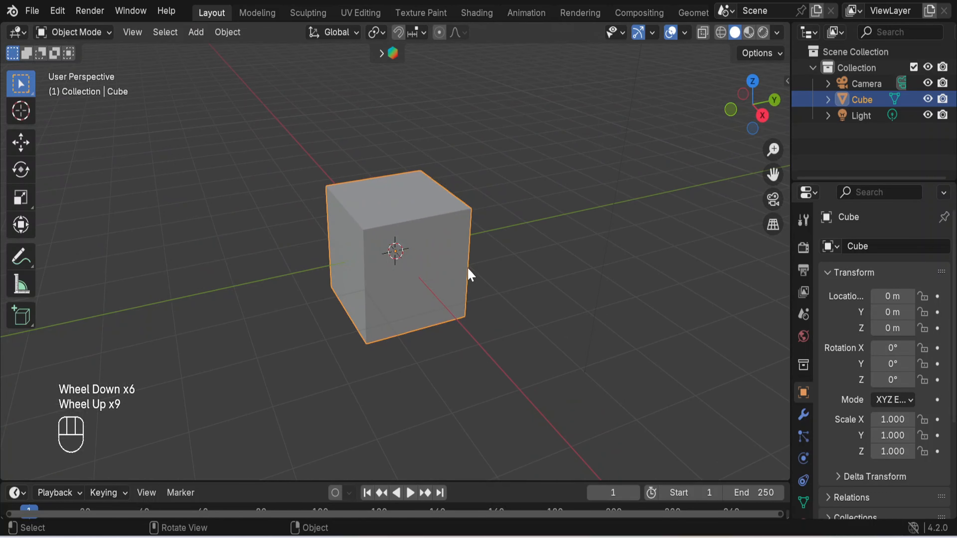
scroll(507, 252, "up", 2)
scroll(506, 253, "down", 3)
scroll(507, 253, "up", 4)
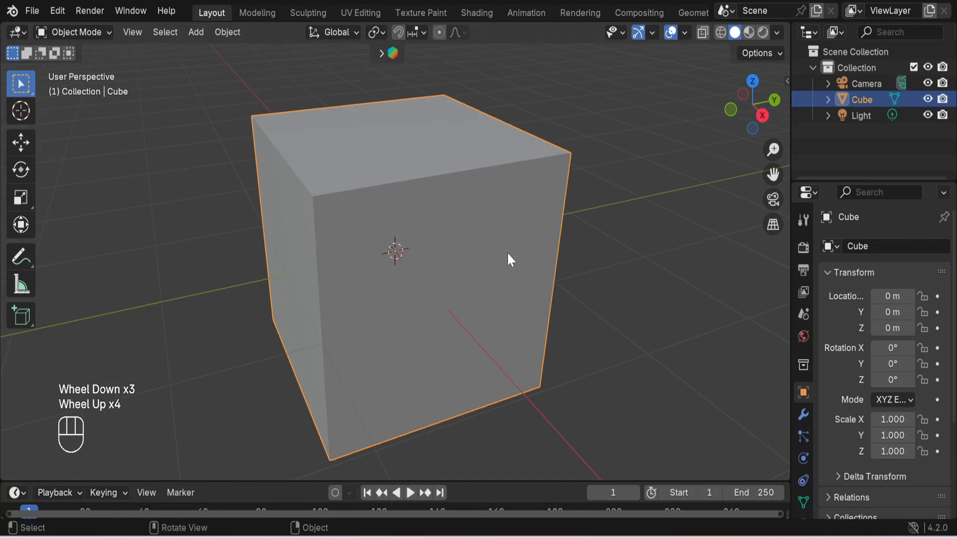
scroll(503, 284, "down", 2)
Step: Select the default cube, enter Edit Mode and switch to face selection
left_click(600, 231)
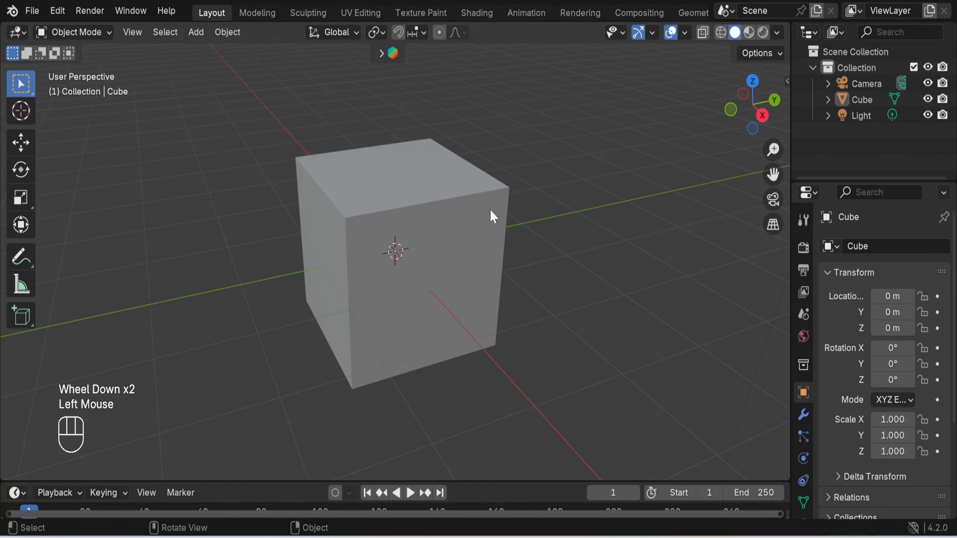
left_click(438, 213)
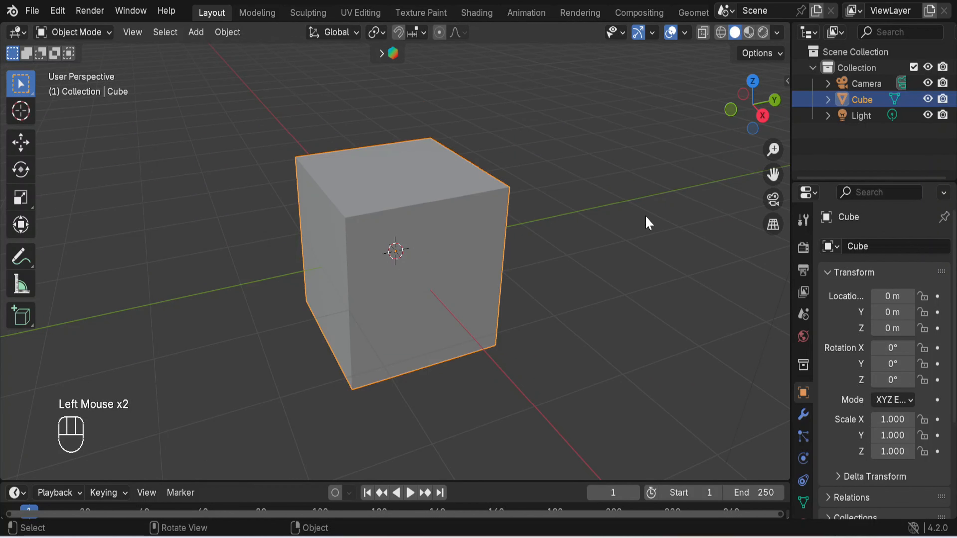
left_click(449, 238)
left_click(102, 33)
left_click(107, 69)
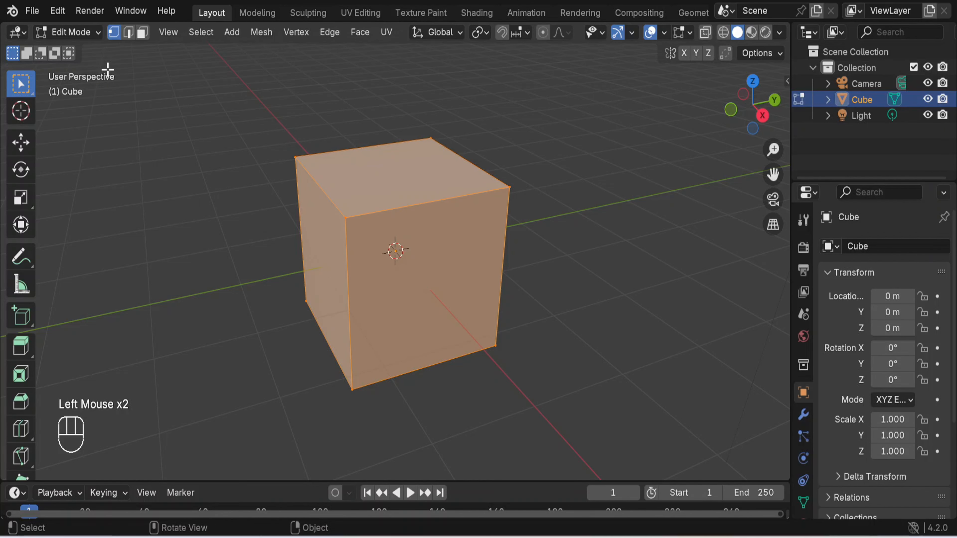
left_click(533, 158)
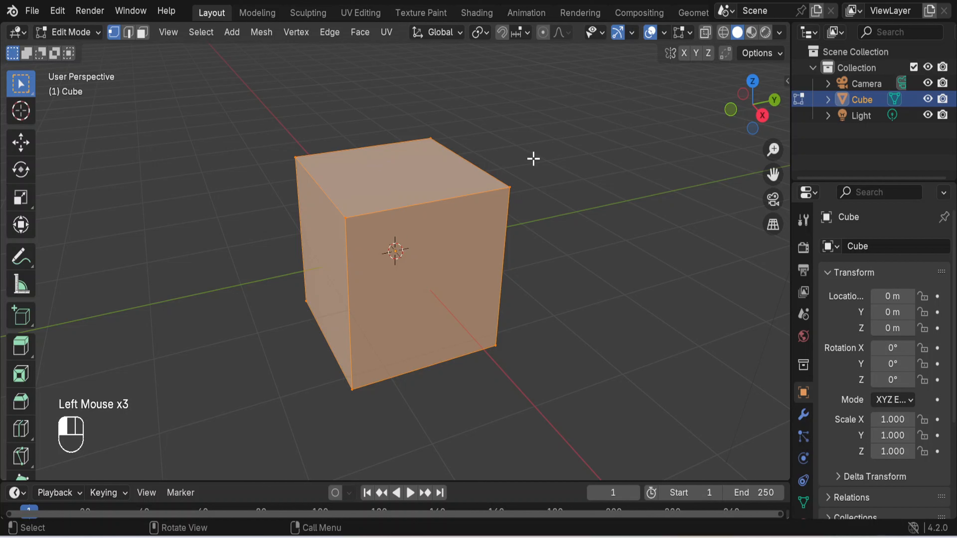
left_click(143, 33)
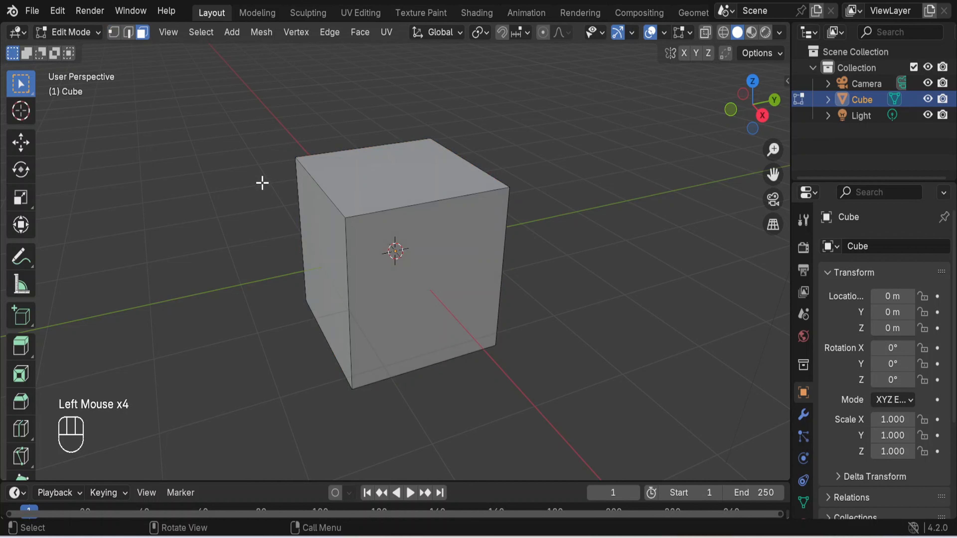
Step: Select the cube's top face together with its +X and -Y side faces
left_click(443, 281)
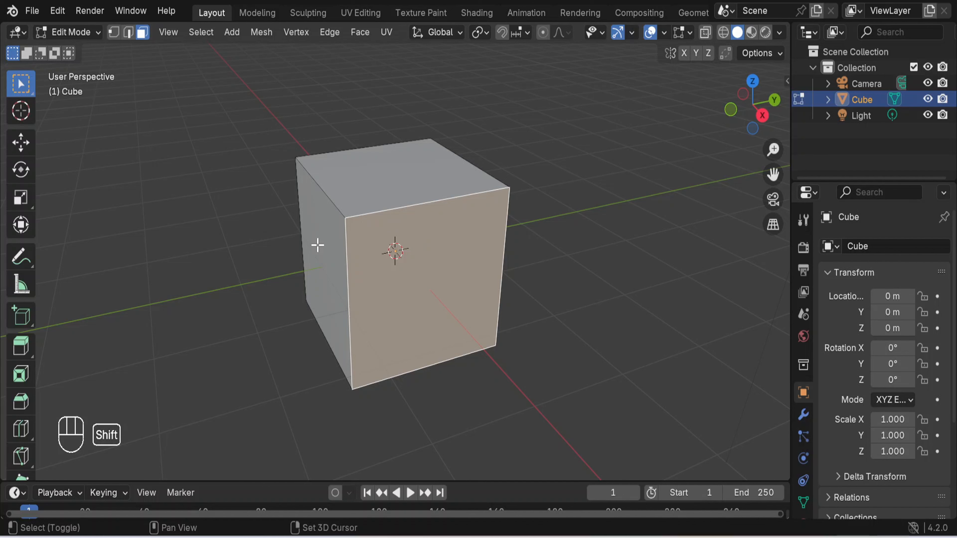
left_click(315, 235, "shift")
left_click(341, 186, "shift")
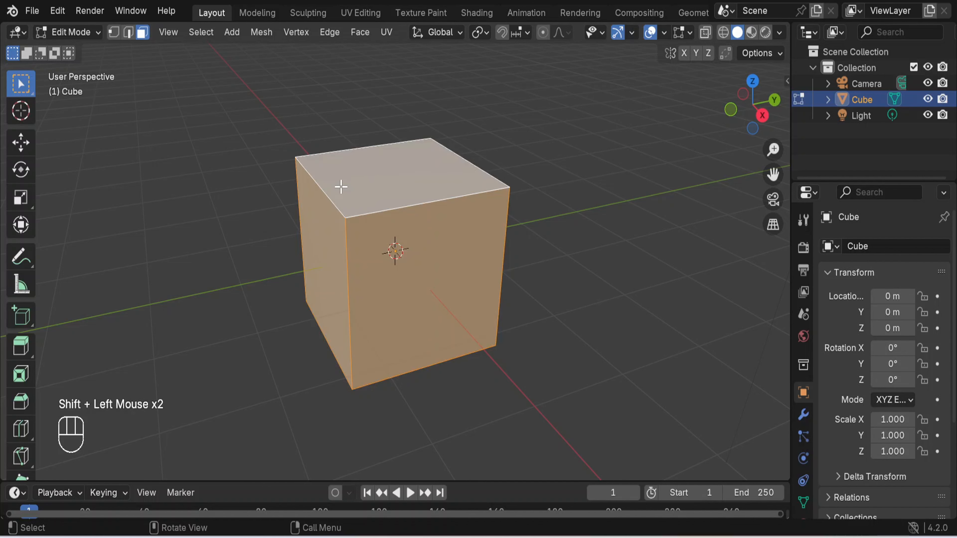
right_click(341, 186)
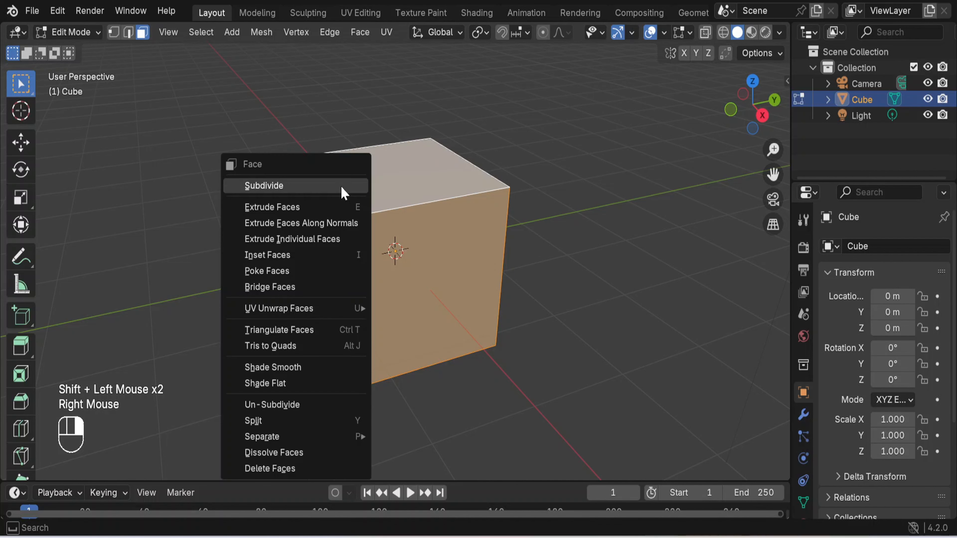
left_click(287, 468)
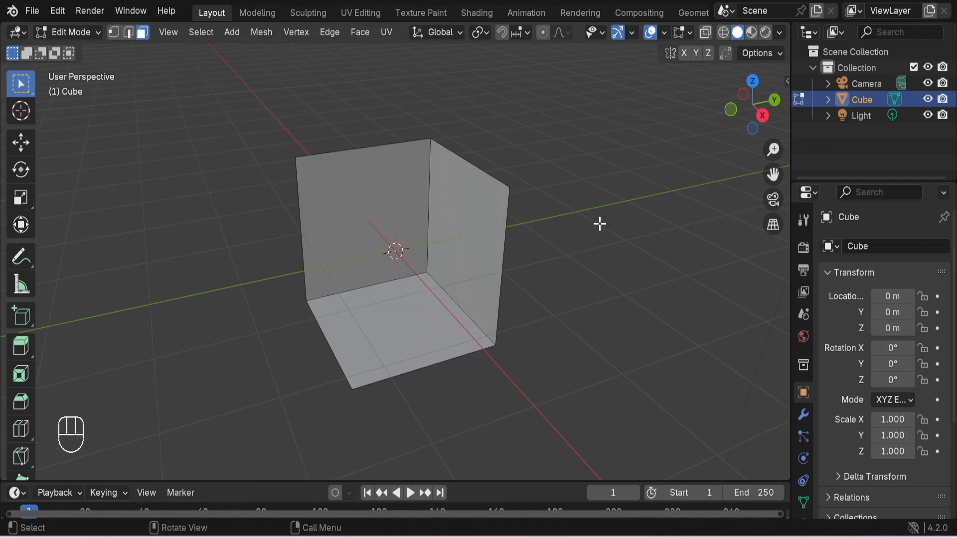
key("ctrl+z")
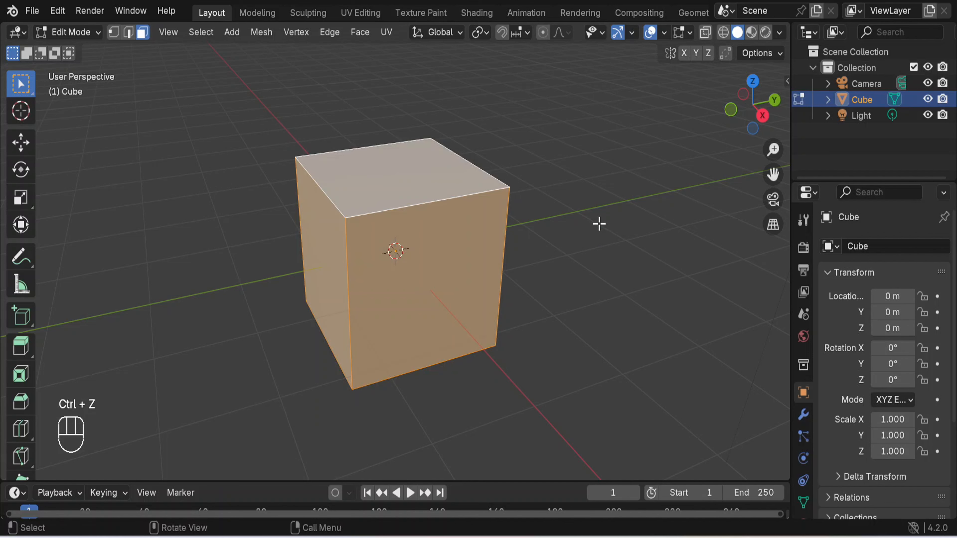
Step: Delete the three selected faces to leave a floor and two walls, and return to Object Mode
key("x")
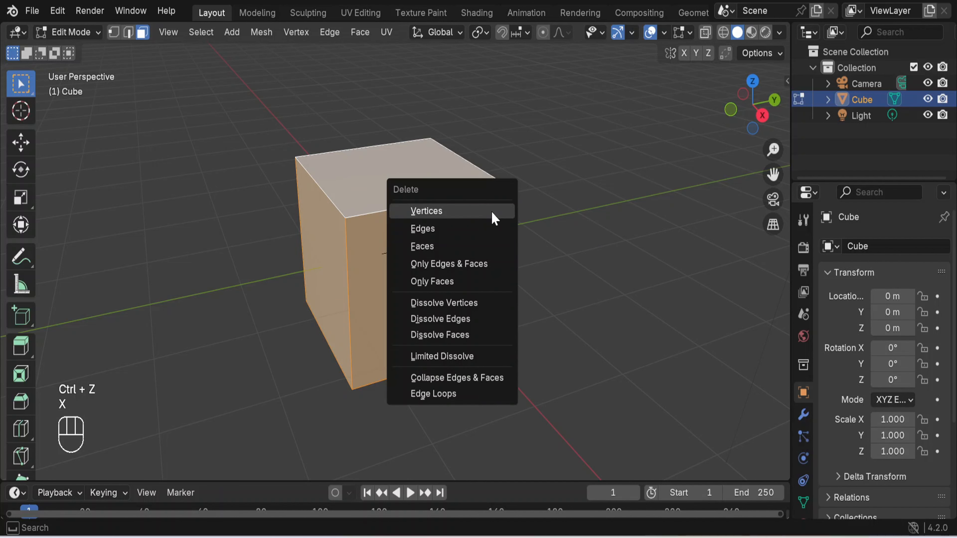
left_click(451, 244)
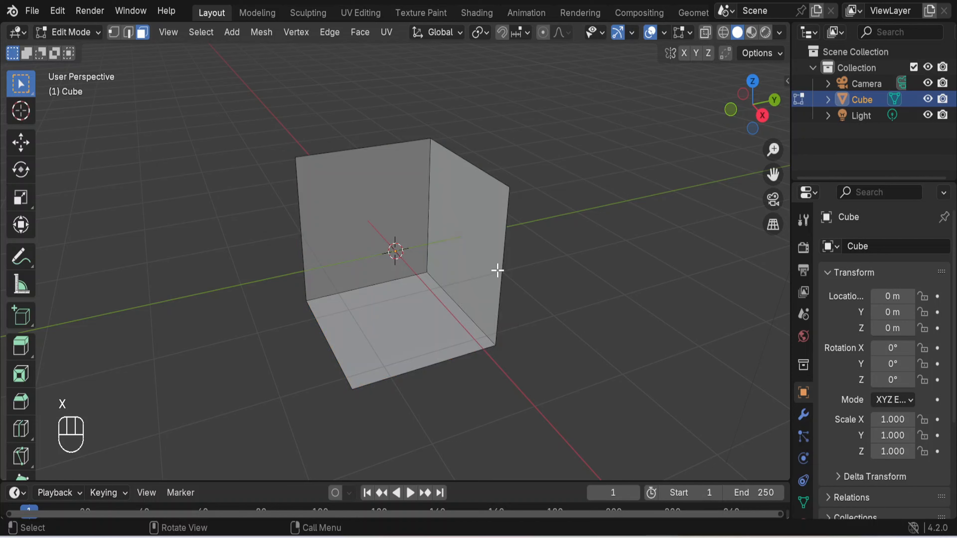
scroll(497, 269, "up", 4)
scroll(499, 270, "down", 2)
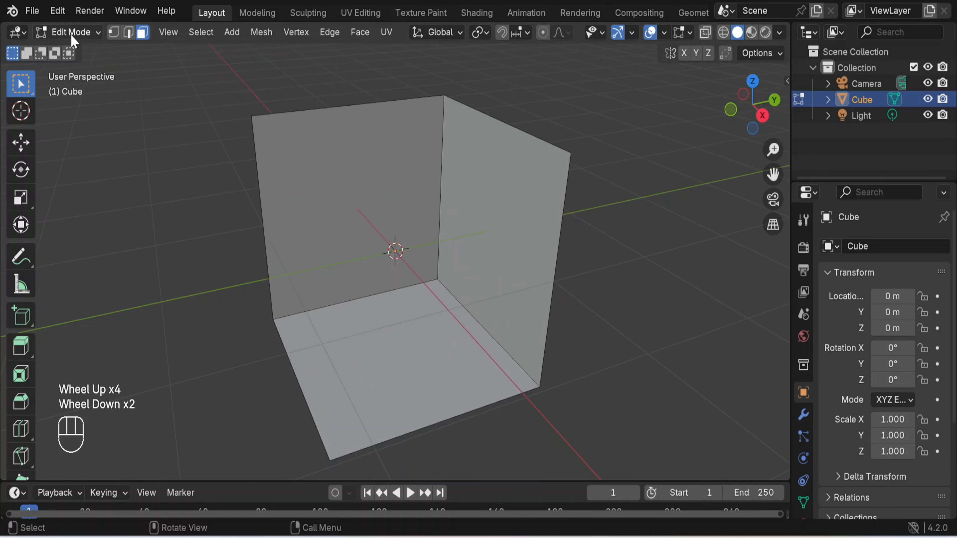
left_click(82, 33)
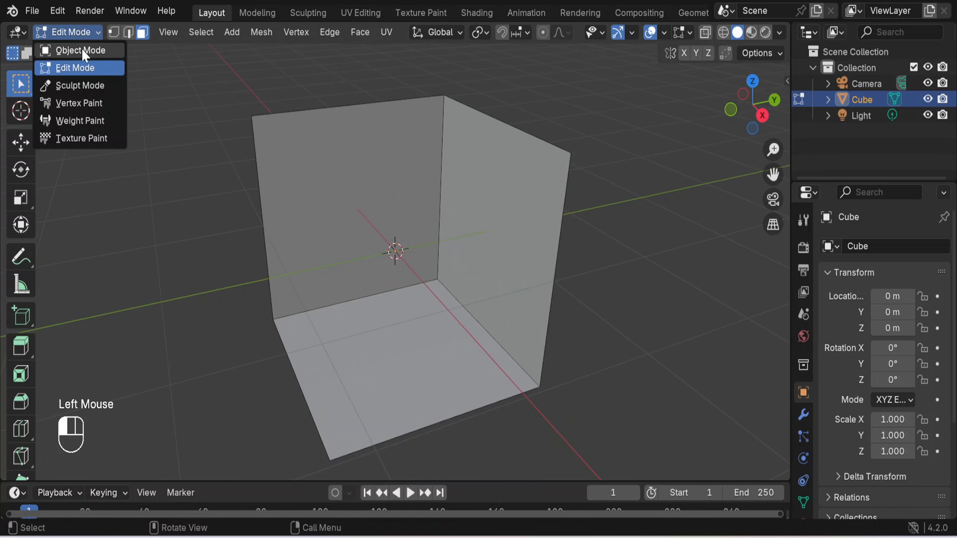
left_click(71, 47)
Step: Move the open room shell about -0.17 m along the global Y axis
scroll(599, 291, "down", 2)
middle_click_drag(594, 297, 553, 301)
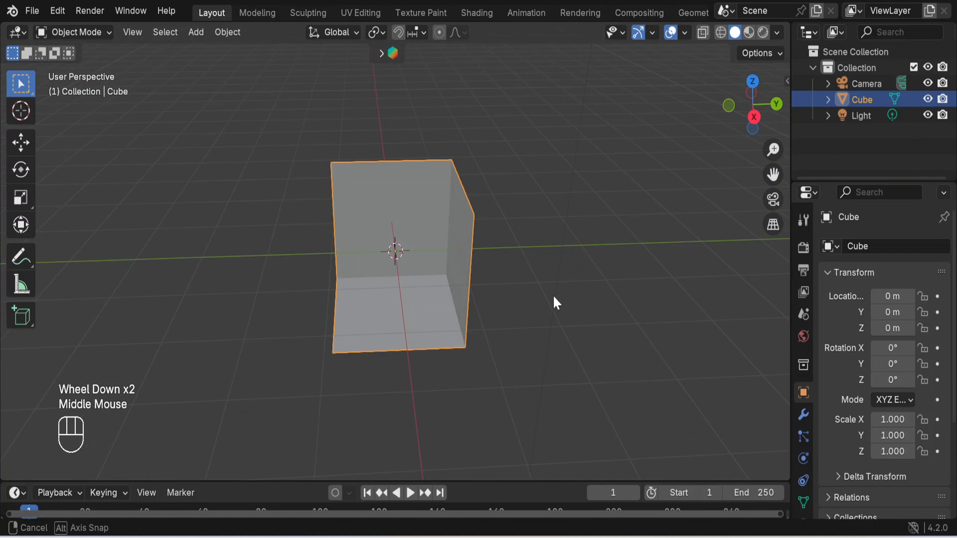
key("g")
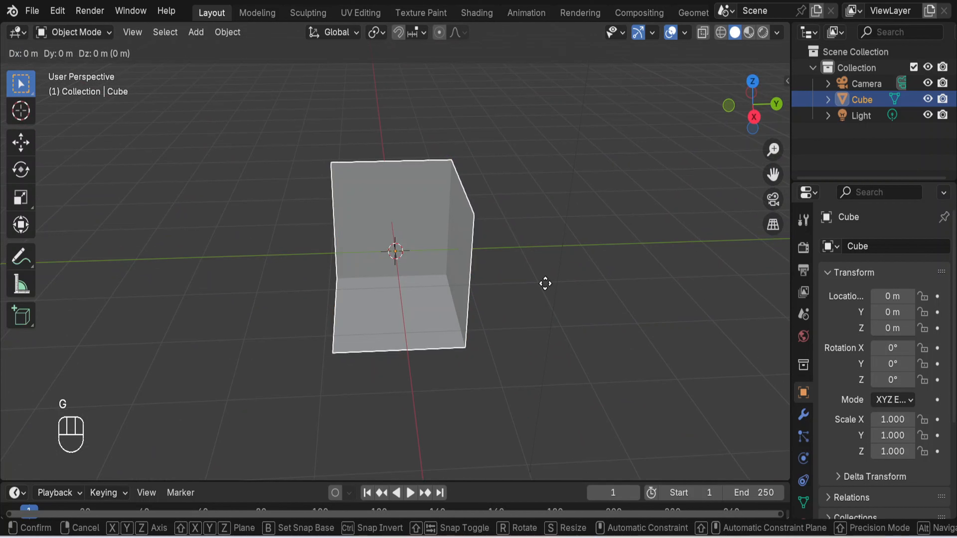
key("y")
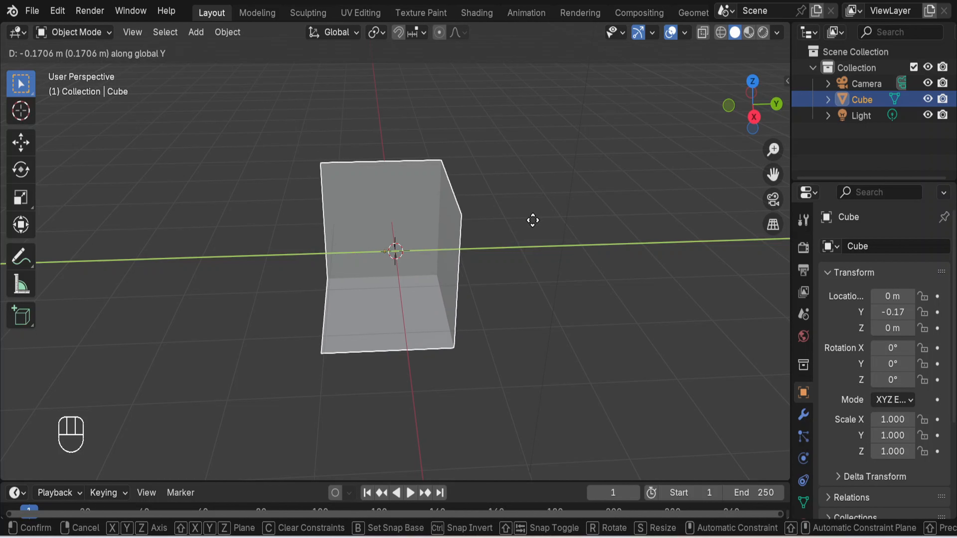
left_click(531, 257)
Step: In Edit Mode, separate the left wall face of the room into its own object
middle_click_drag(529, 286, 580, 287)
scroll(489, 278, "up", 3)
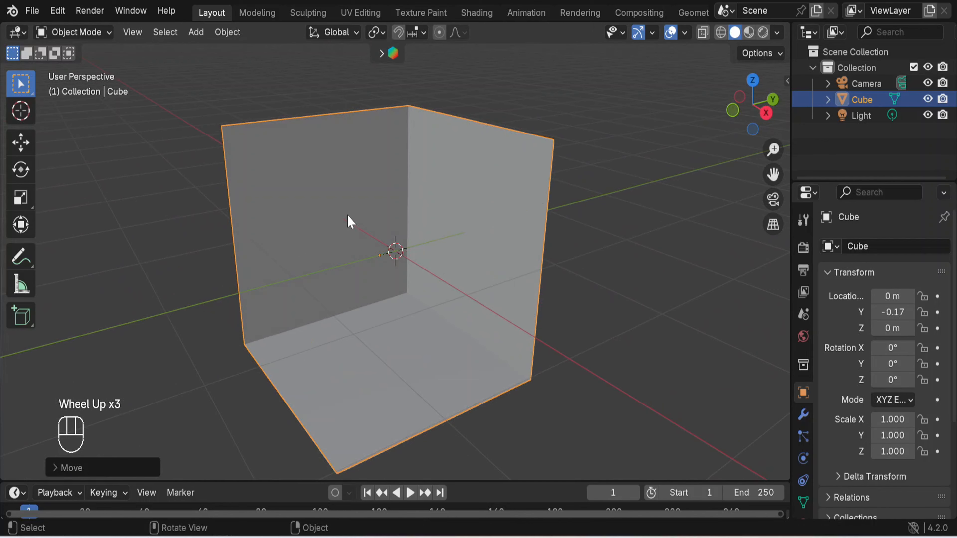
scroll(363, 216, "down", 3)
scroll(363, 216, "up", 3)
scroll(363, 214, "down", 1)
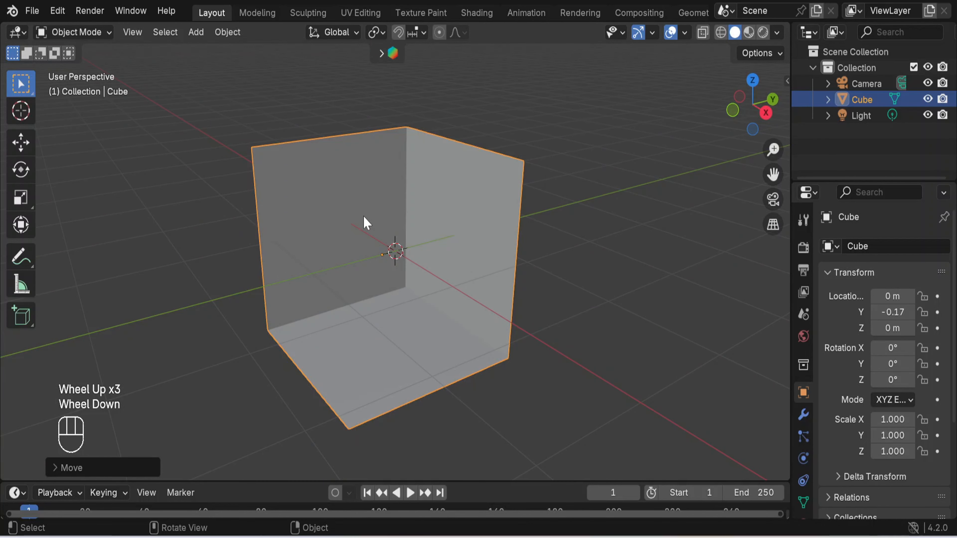
left_click(102, 35)
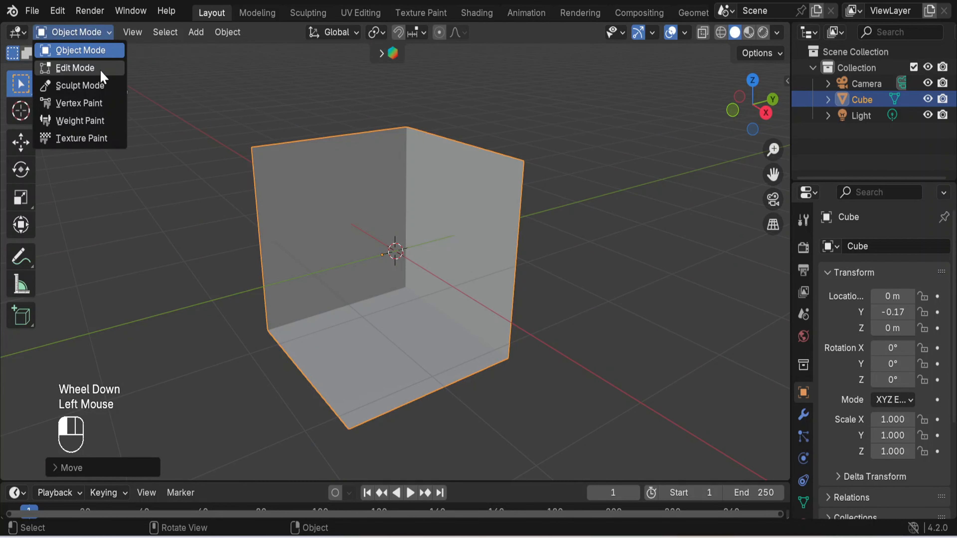
left_click(99, 68)
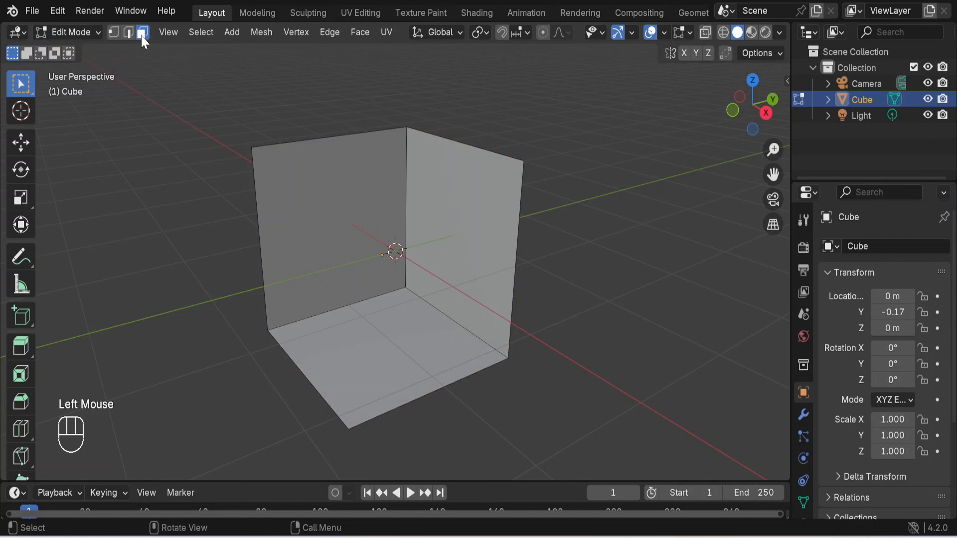
left_click(298, 199)
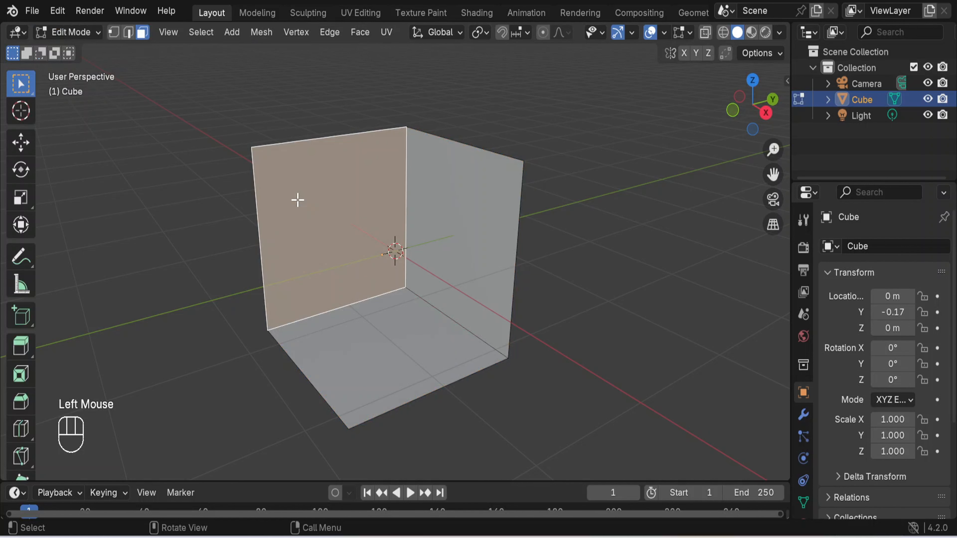
key("p")
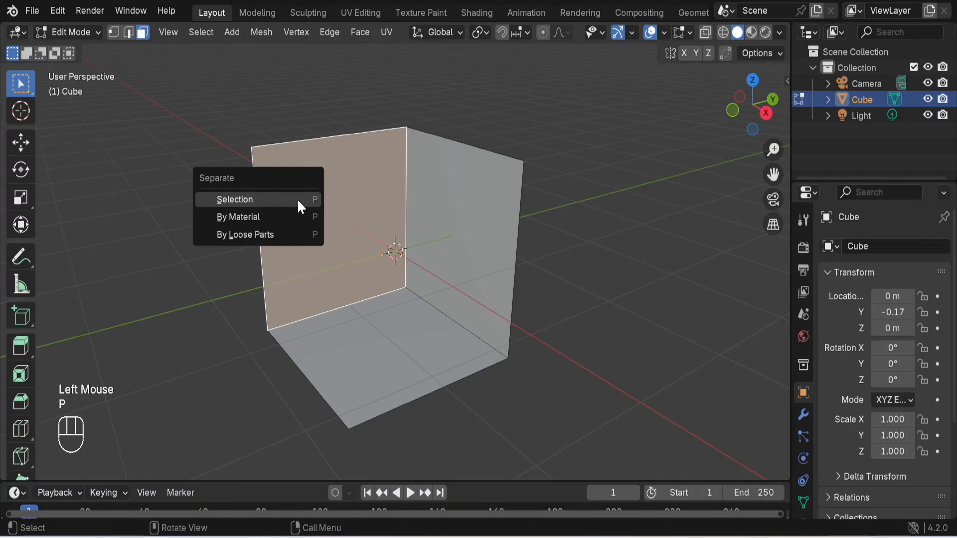
left_click(297, 207)
Step: Separate the right wall face from the floor into its own object
left_click(551, 243)
left_click(472, 222)
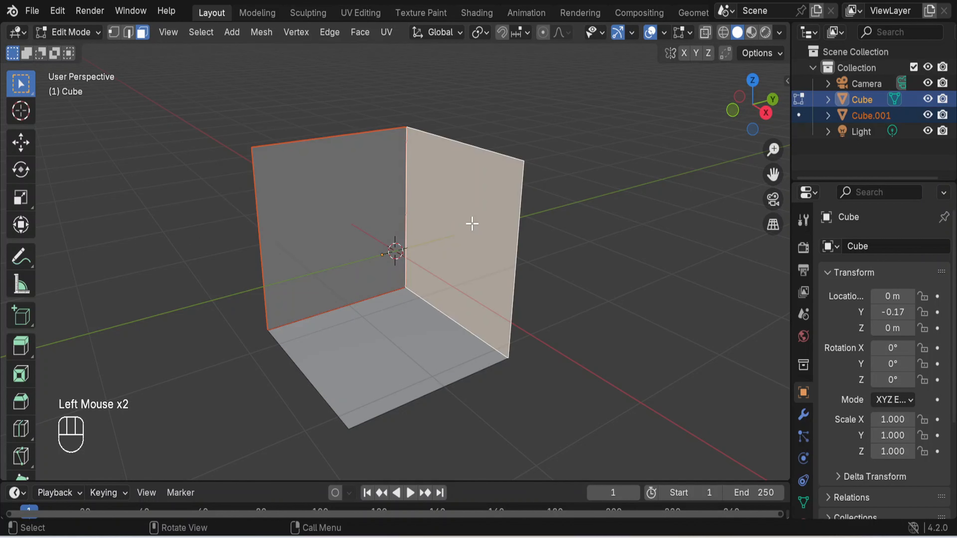
key("p")
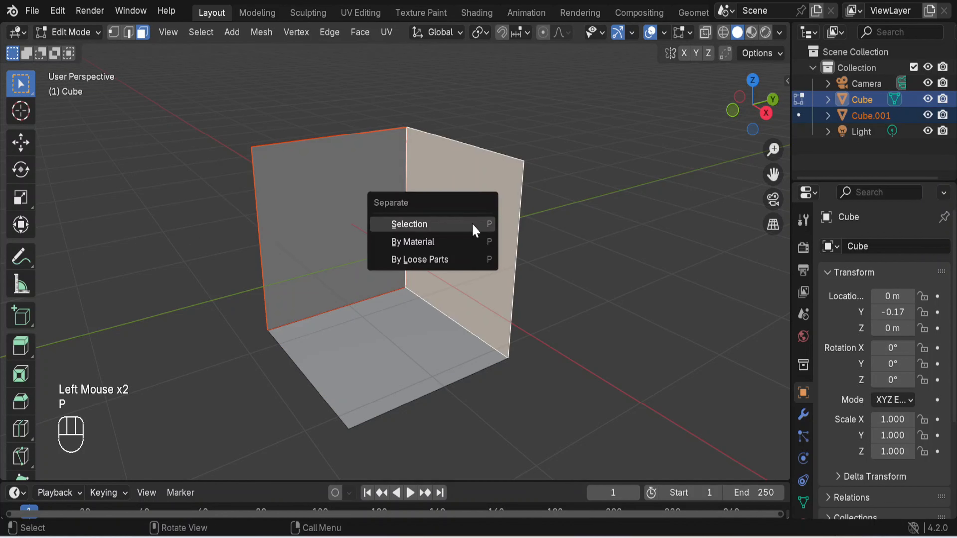
left_click(472, 225)
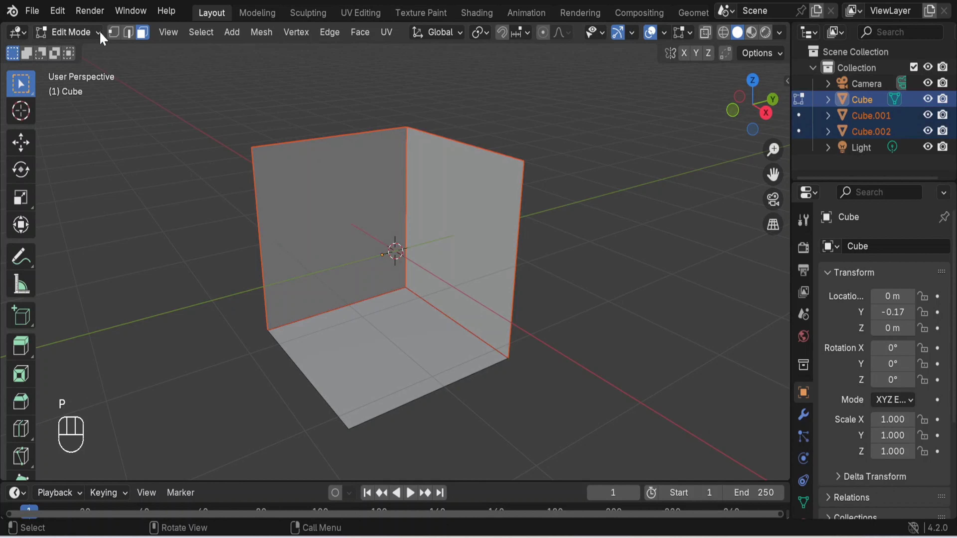
Step: Return to Object Mode and select only the right wall object
left_click(100, 33)
left_click(97, 48)
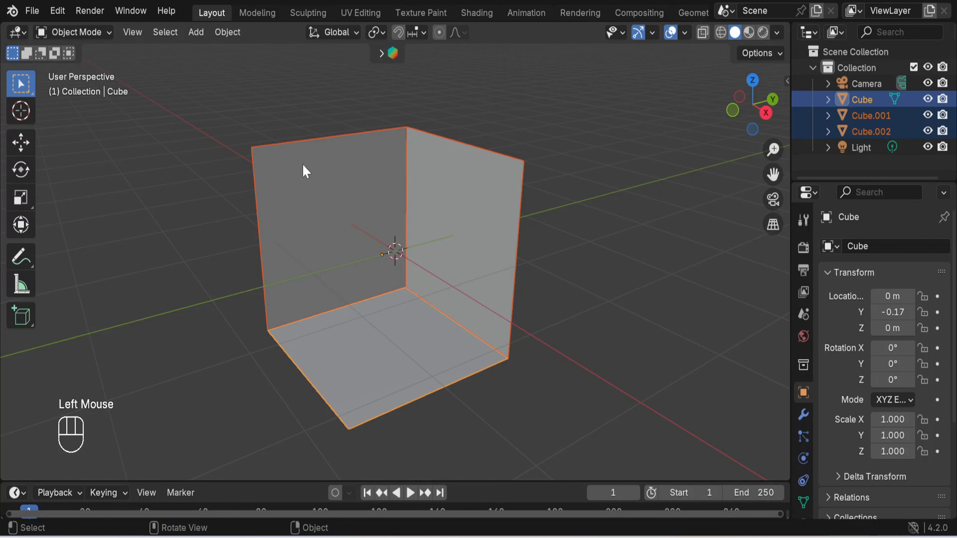
left_click(707, 311)
left_click(431, 252)
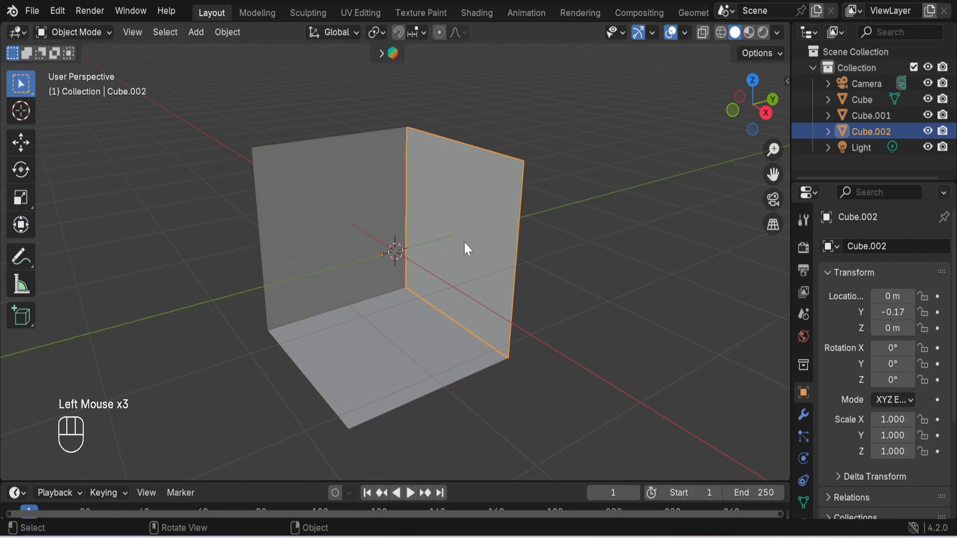
Step: Try moving the right wall, left wall and floor away from each other to test that they are separate objects
key("g")
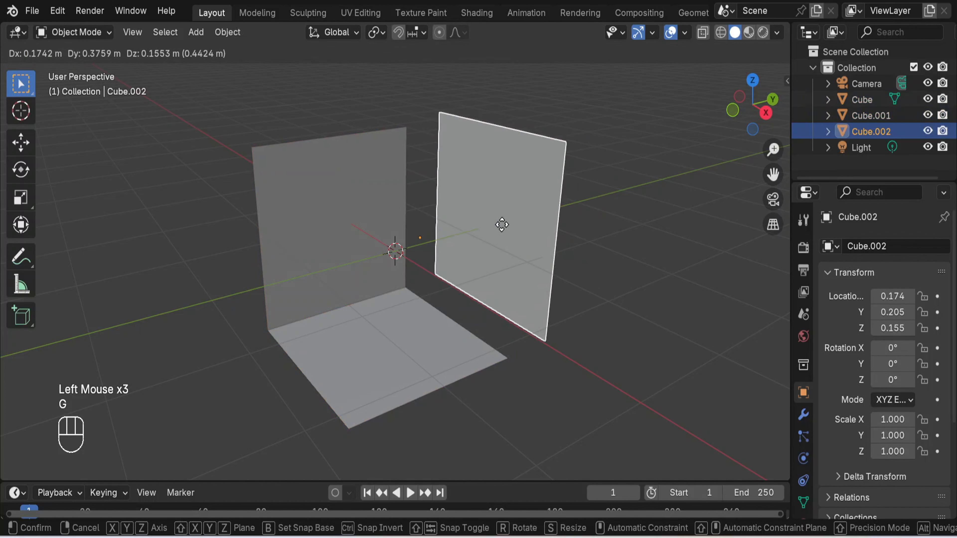
key("Escape")
left_click(305, 222)
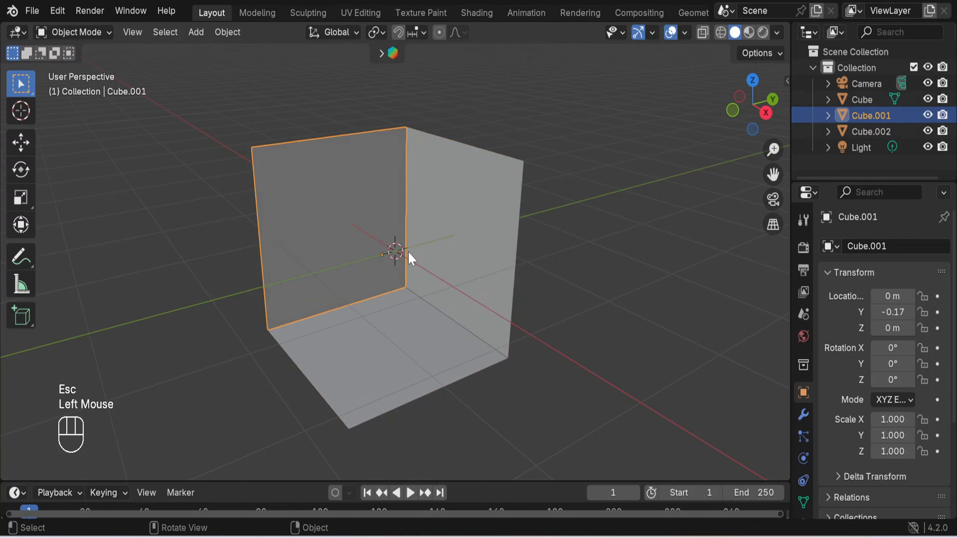
key("g")
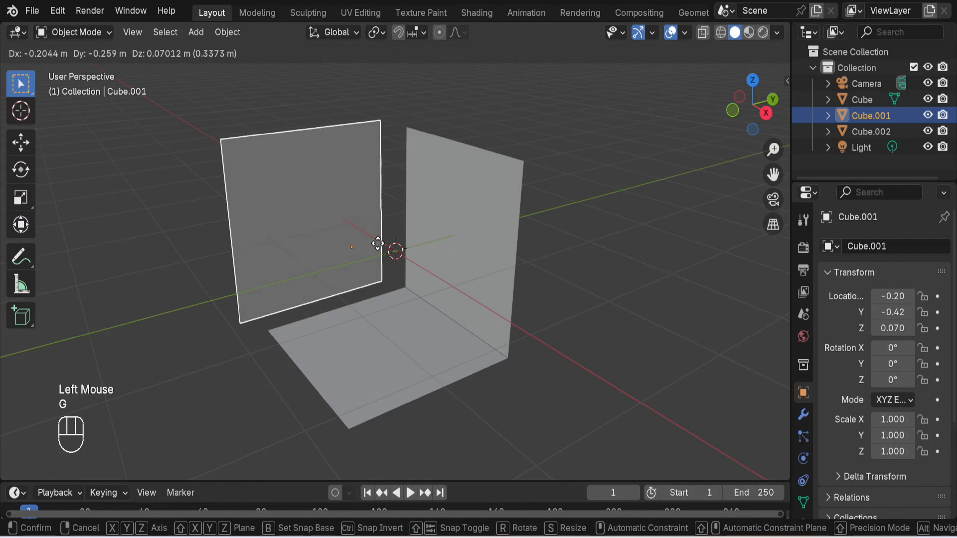
left_click(379, 244)
left_click(396, 333)
key("g")
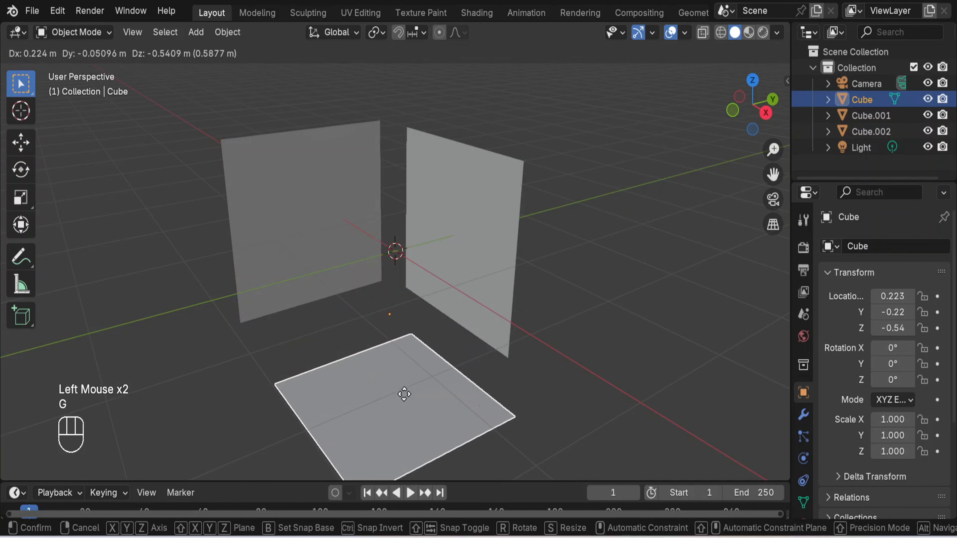
left_click(400, 400)
Step: Undo the test moves of the floor and left wall, and clear the selection
key("ctrl+z")
key("ctrl+z")
key("ctrl+z")
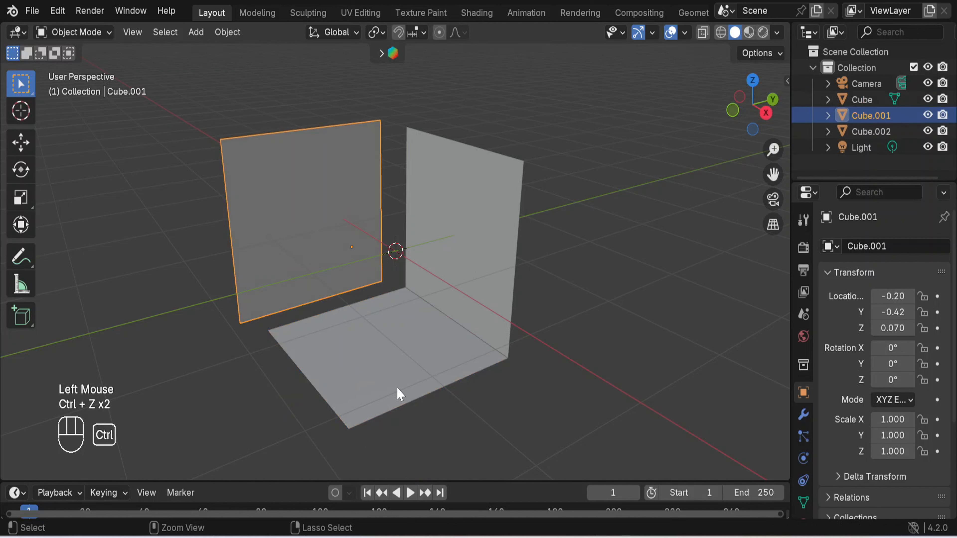
left_click(573, 273)
scroll(569, 268, "down", 3)
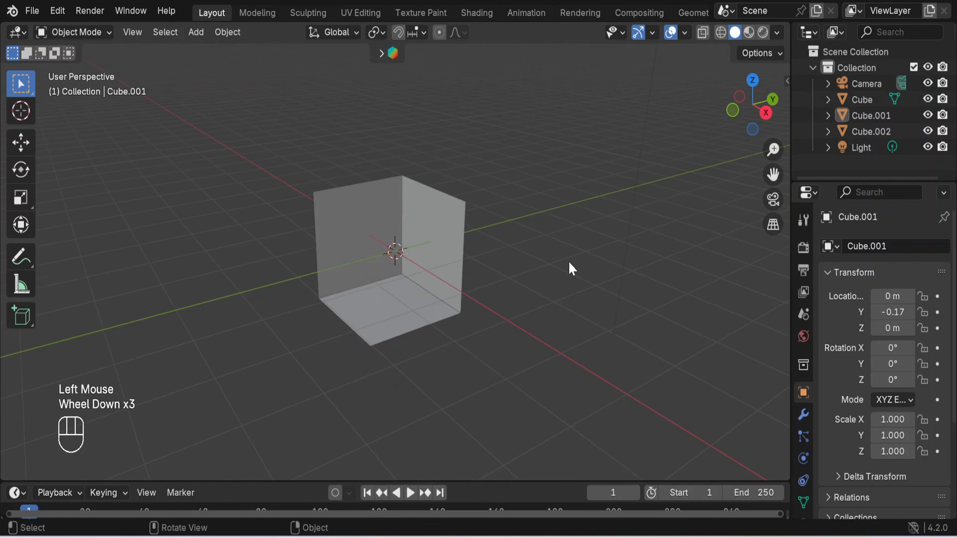
scroll(565, 271, "up", 3)
scroll(566, 271, "down", 1)
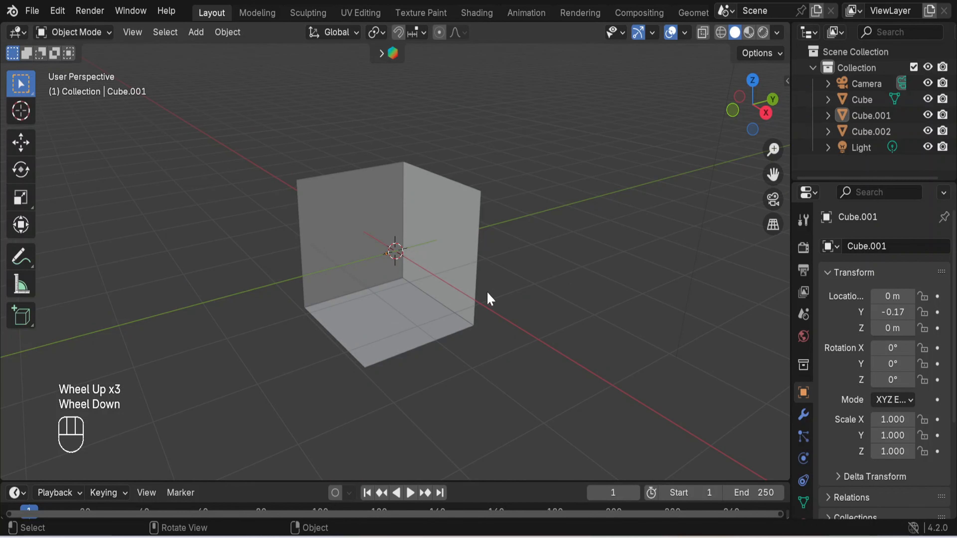
scroll(584, 310, "up", 3)
scroll(584, 310, "down", 1)
middle_click_drag(420, 299, 512, 276)
scroll(468, 309, "up", 3)
scroll(468, 309, "down", 2)
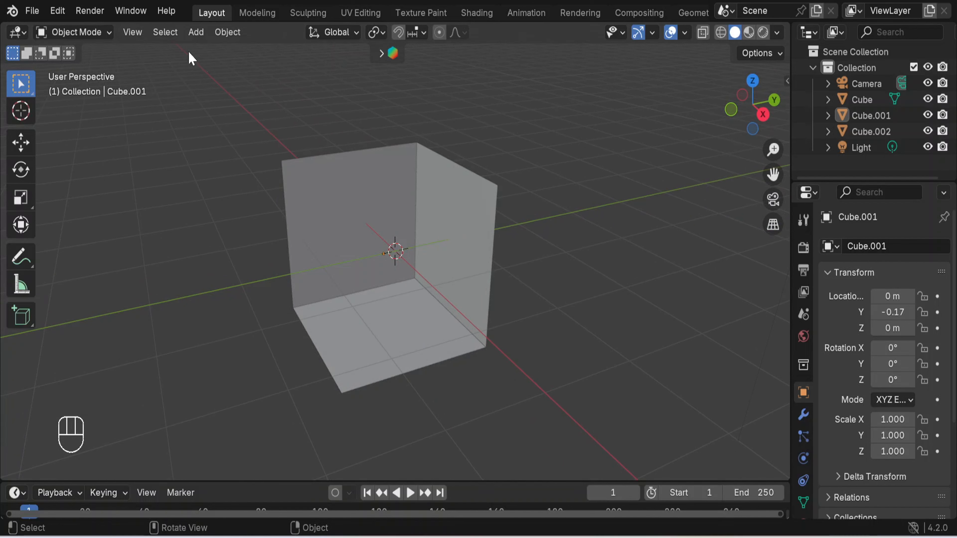
left_click(132, 33)
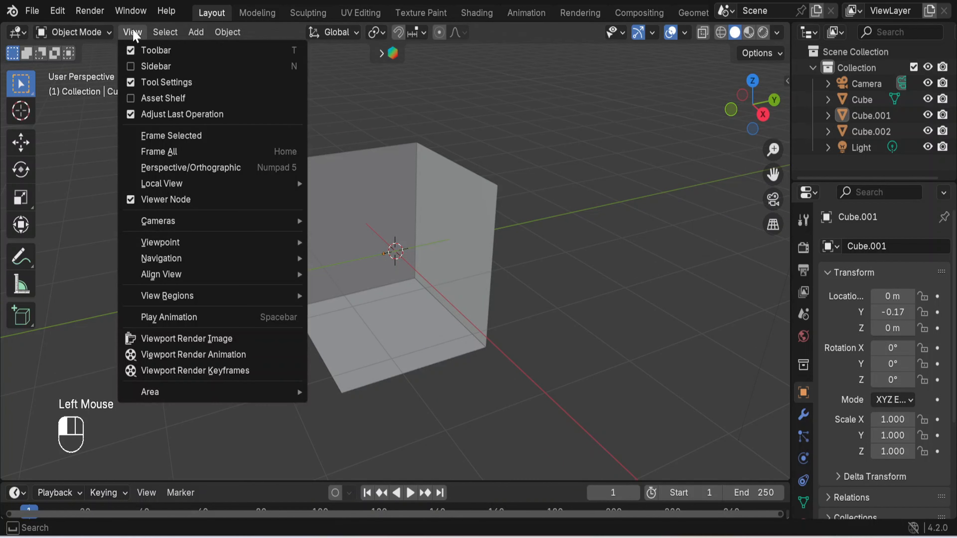
mouse_move(212, 248)
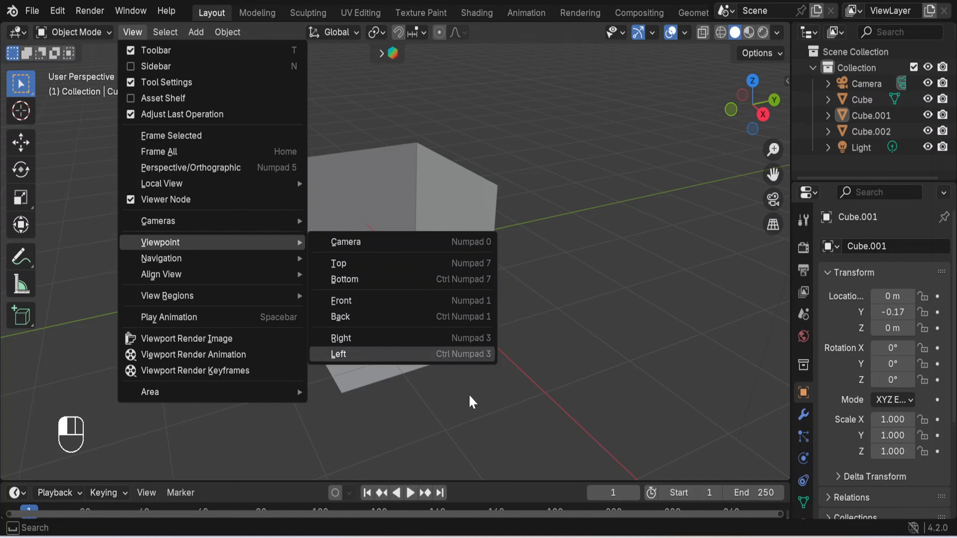
left_click(477, 222)
Step: In top view, select all objects and move them along global Y until the floor's Y location is about 1.03 m
left_click(132, 32)
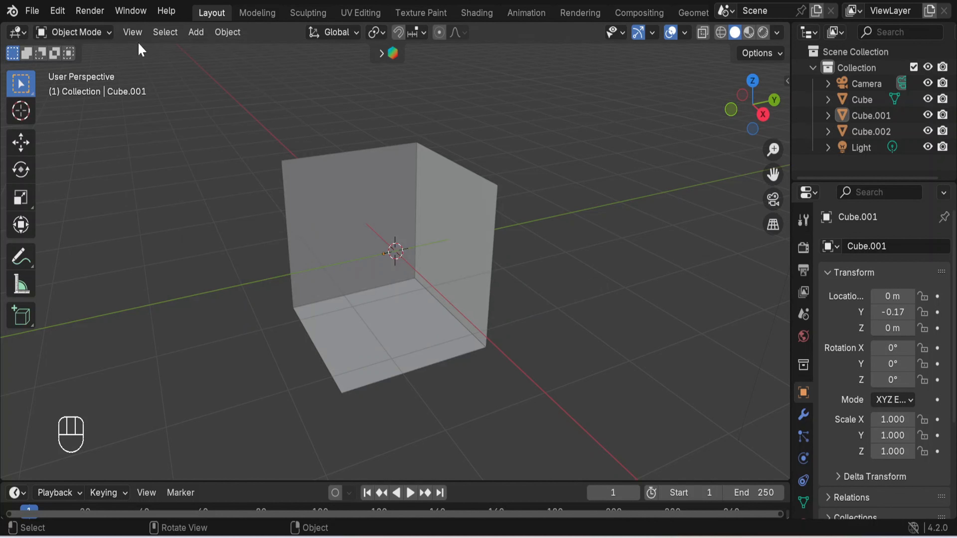
left_click(130, 33)
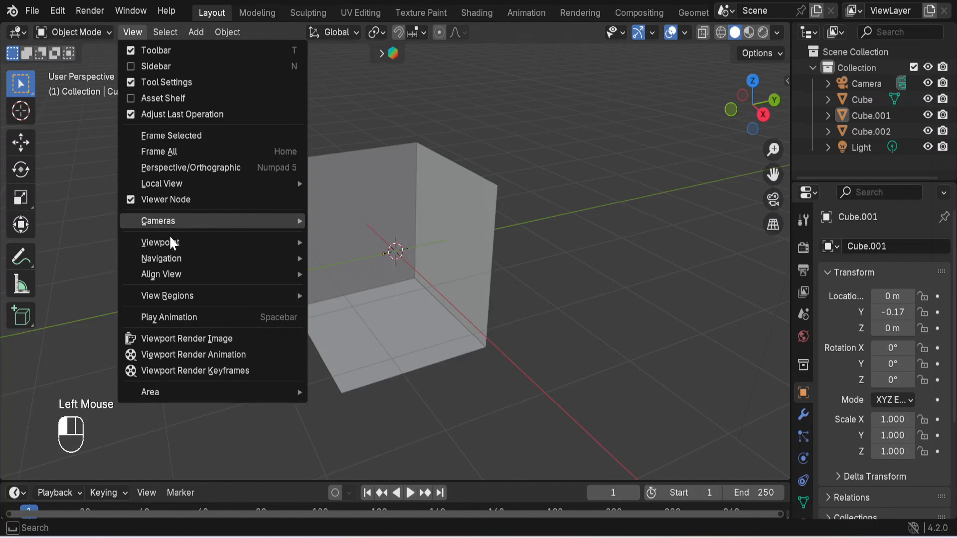
left_click(407, 263)
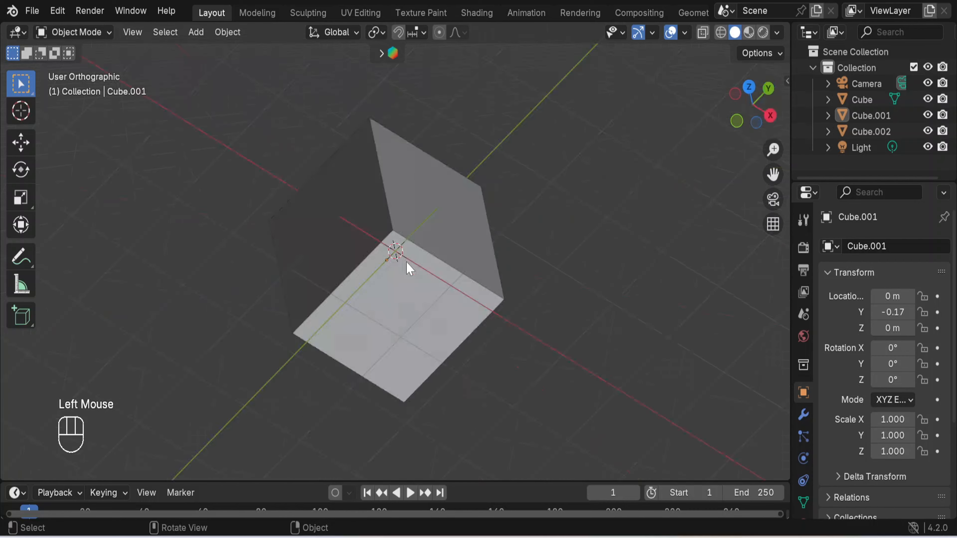
scroll(525, 278, "down", 1)
scroll(526, 278, "up", 2)
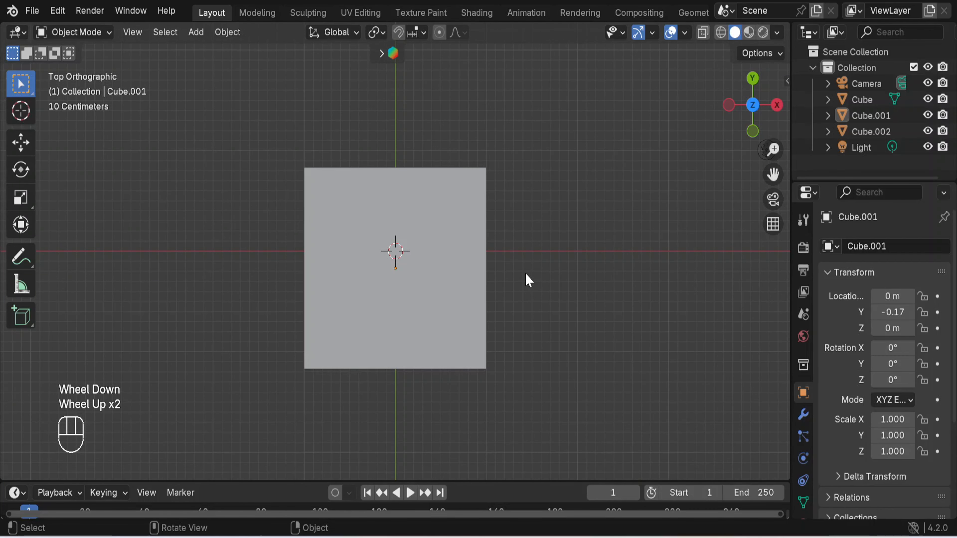
left_click(349, 198)
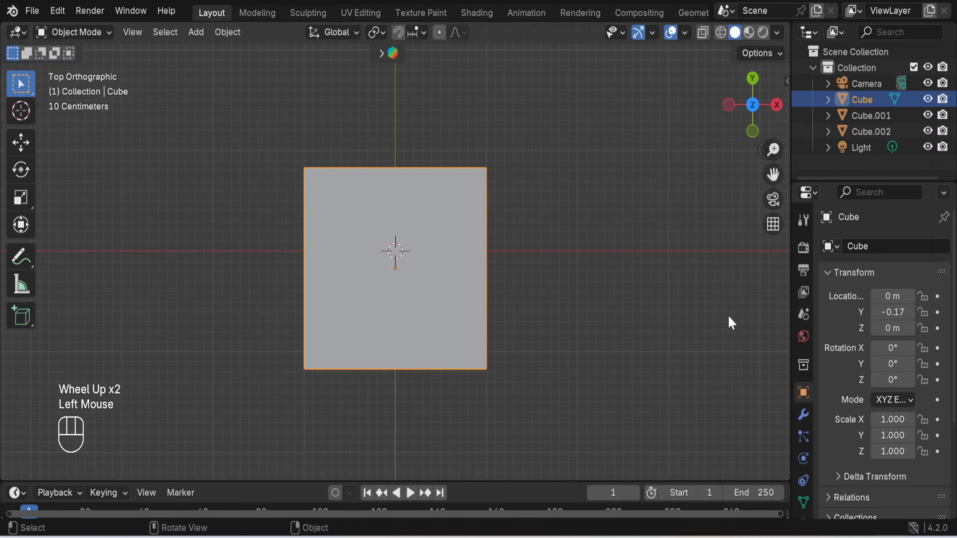
key("a")
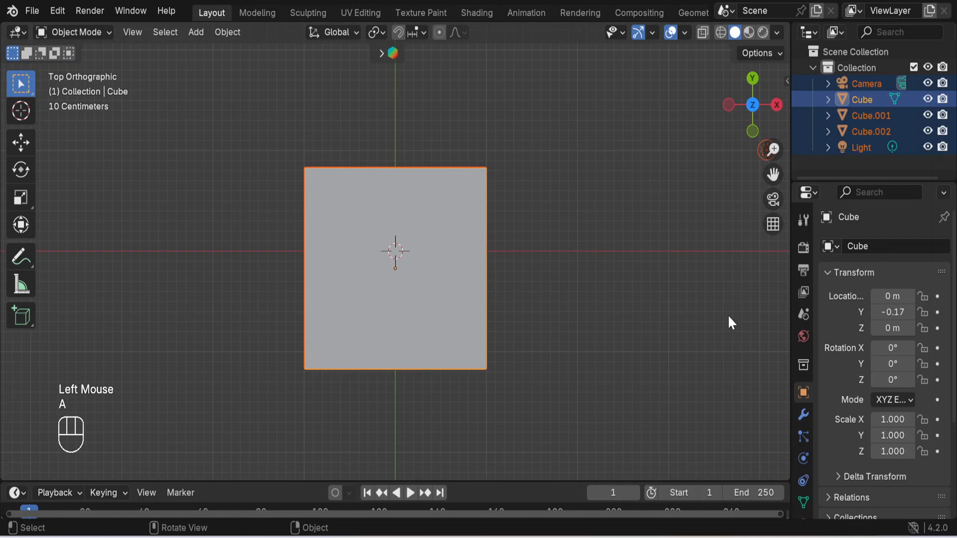
key("g")
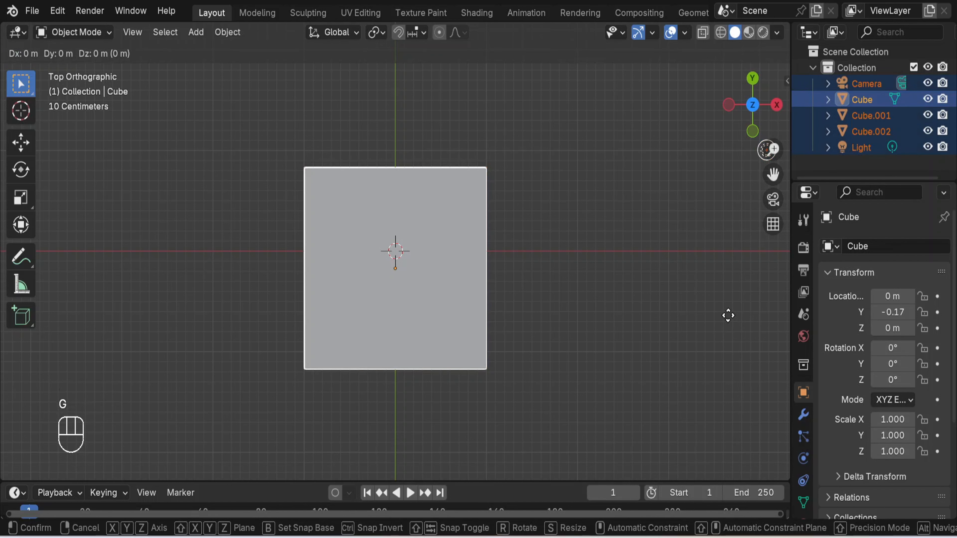
key("y")
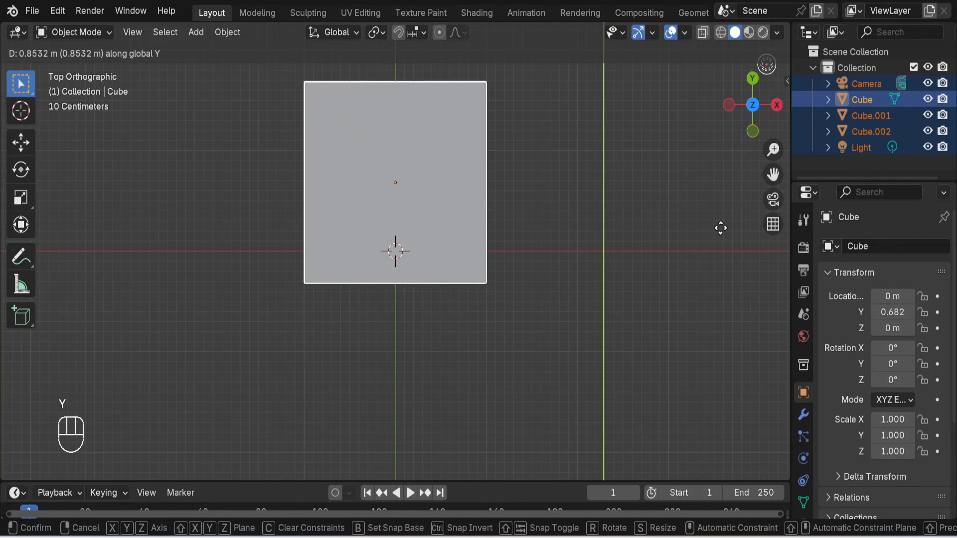
left_click(718, 202)
scroll(502, 327, "down", 2)
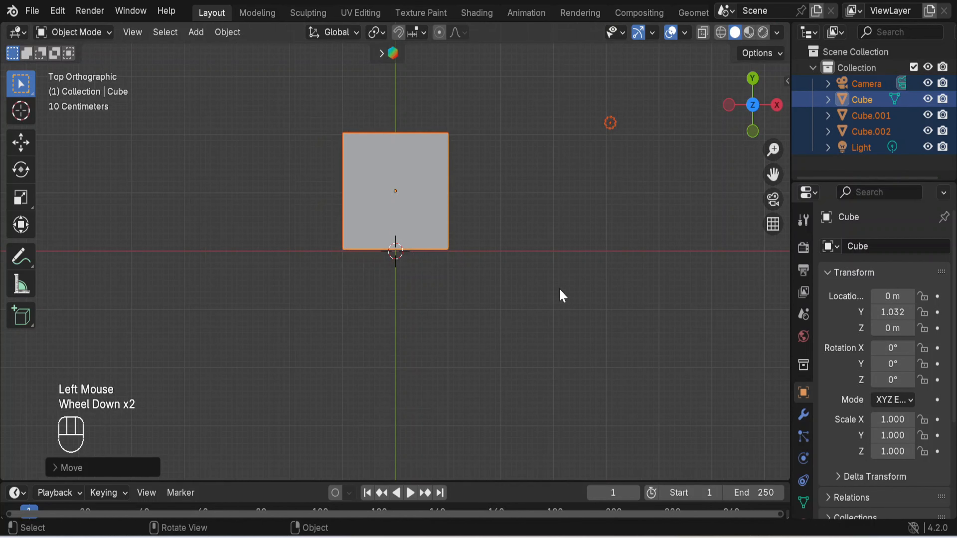
middle_click_drag(560, 293, 459, 209)
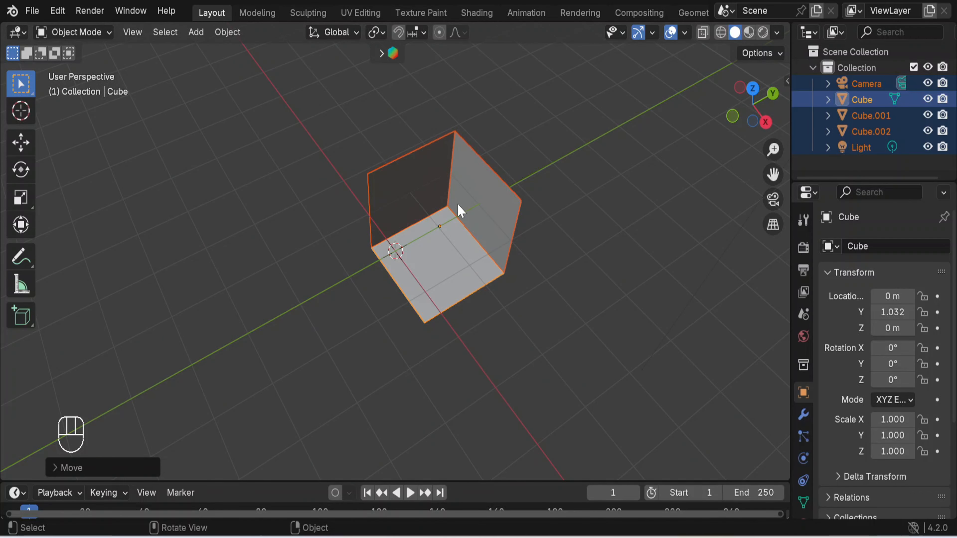
Step: In front view, raise all selected objects about 1.03 m along global Z so the floor sits at ground level
left_click(132, 32)
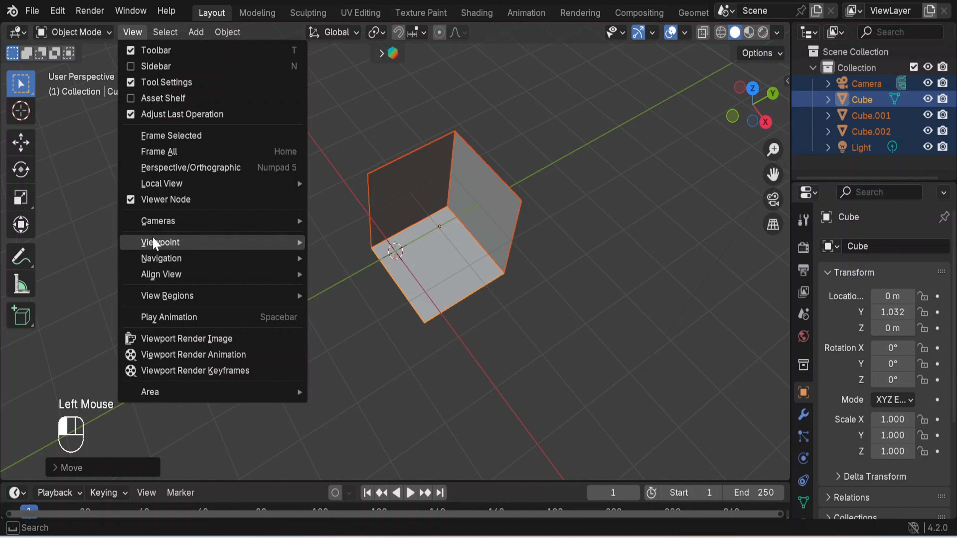
mouse_move(158, 243)
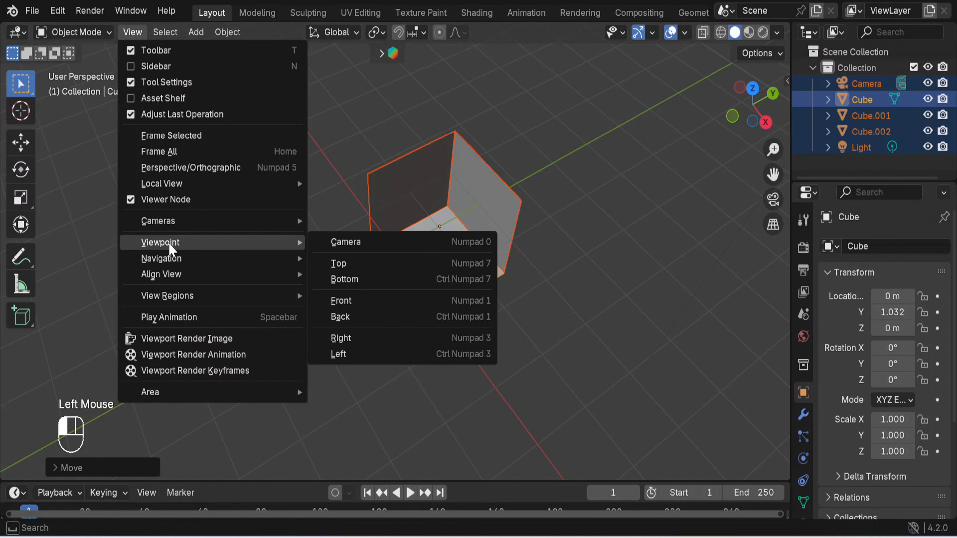
left_click(400, 302)
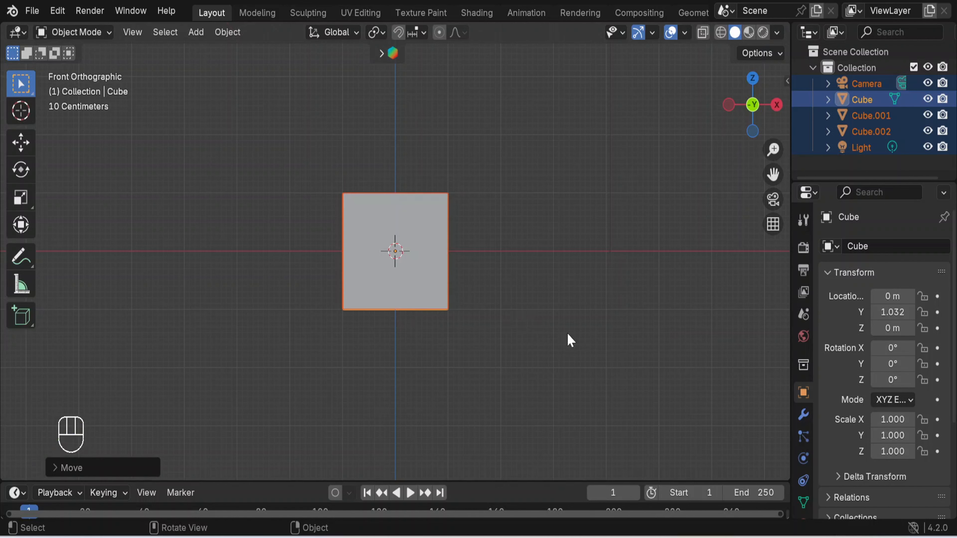
key("g")
key("z")
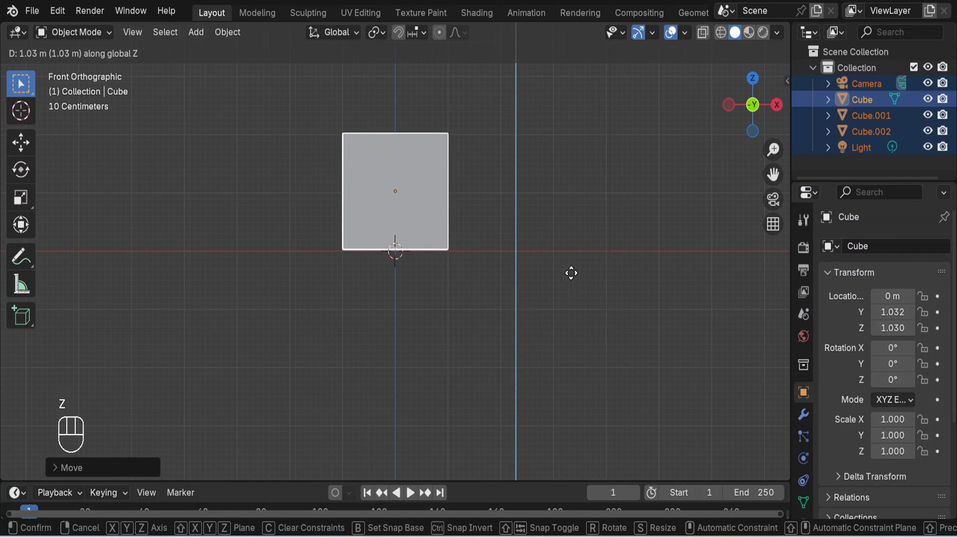
left_click(571, 273)
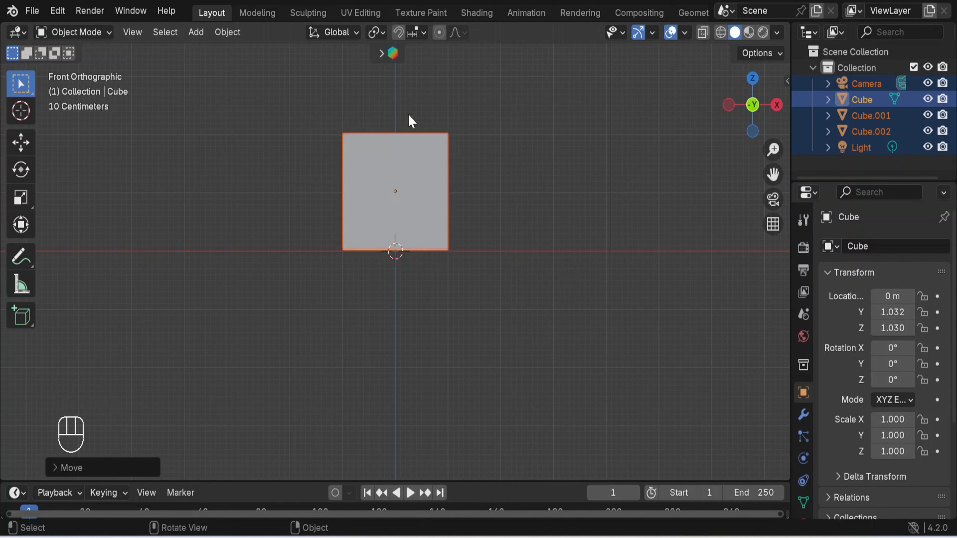
Step: Move all objects back along global Y until the floor's Y location is about -0.03 m, and clear the selection
middle_click_drag(626, 247, 500, 304)
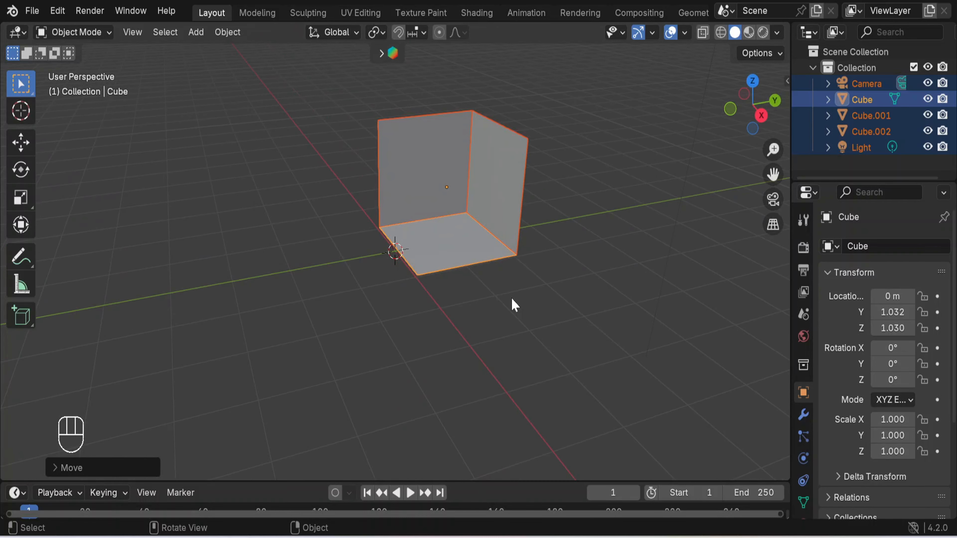
key("g")
key("y")
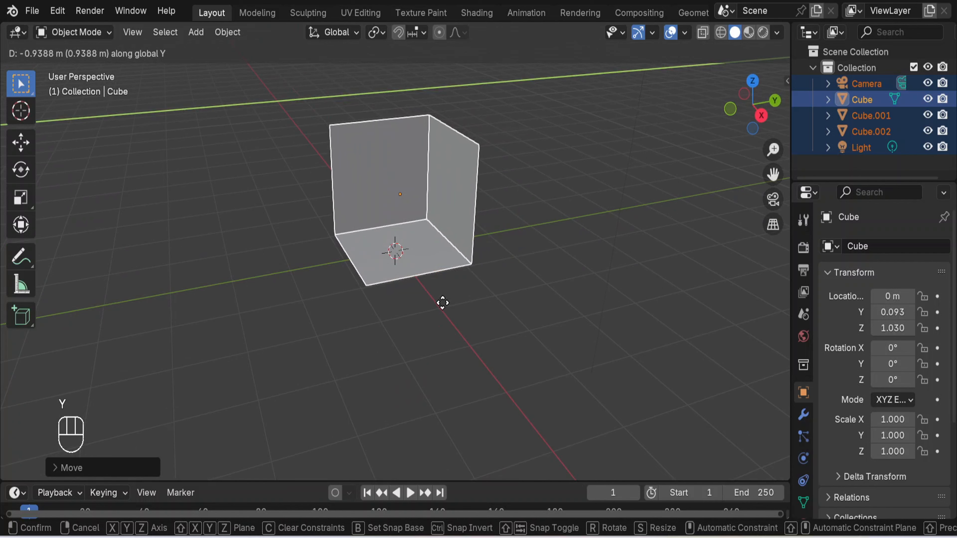
left_click(434, 304)
left_click(564, 309)
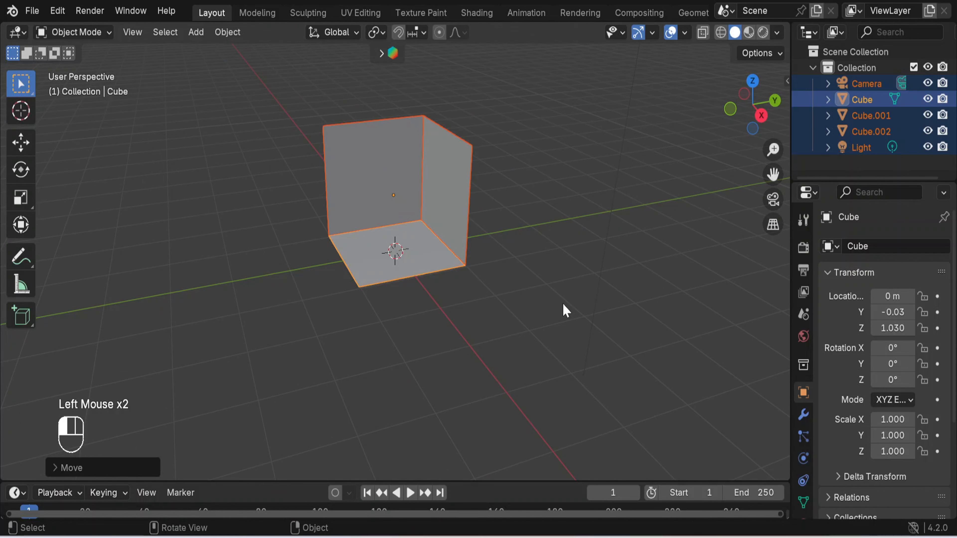
Step: Select only the floor object, switch to top view and enter Edit Mode
scroll(565, 264, "up", 5)
scroll(565, 266, "down", 4)
middle_click_drag(485, 326, 487, 372)
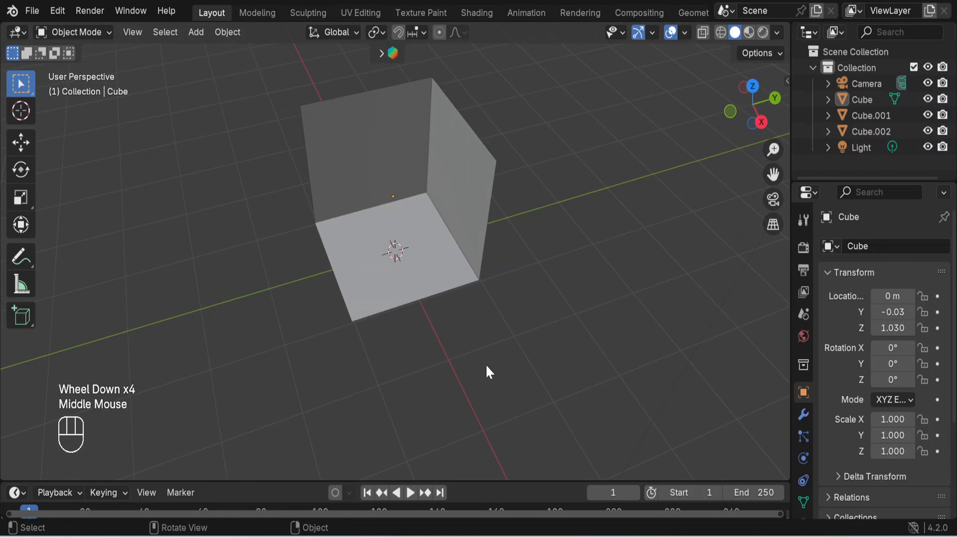
left_click(357, 251)
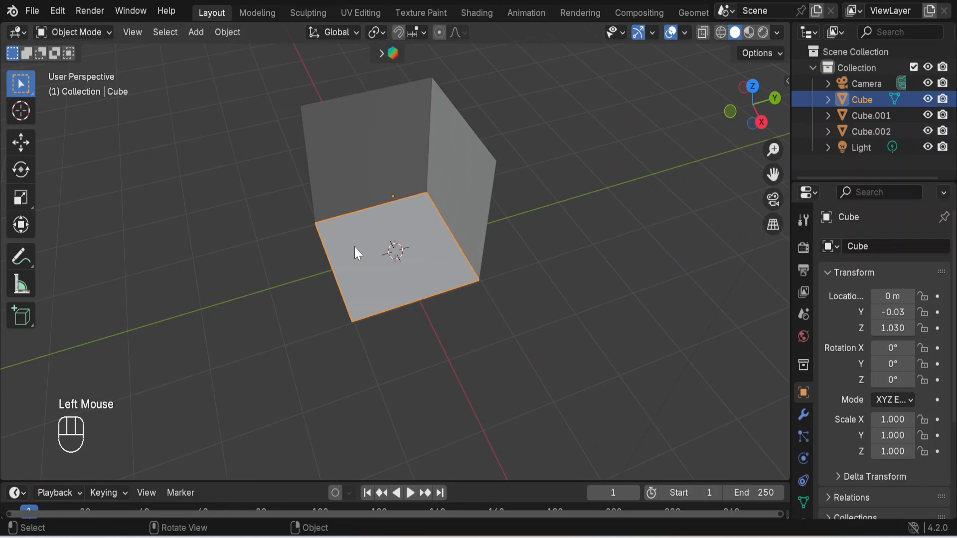
key("KP_7")
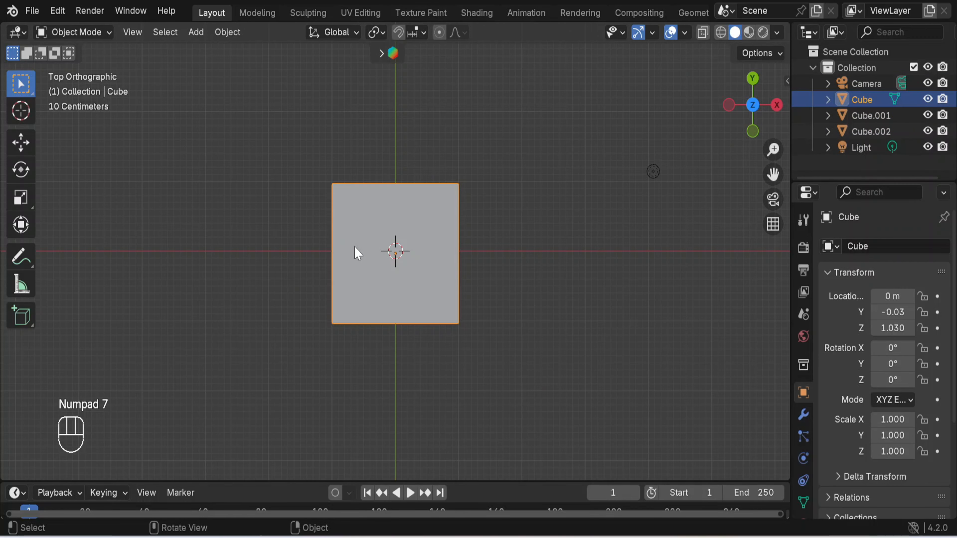
scroll(408, 265, "up", 3)
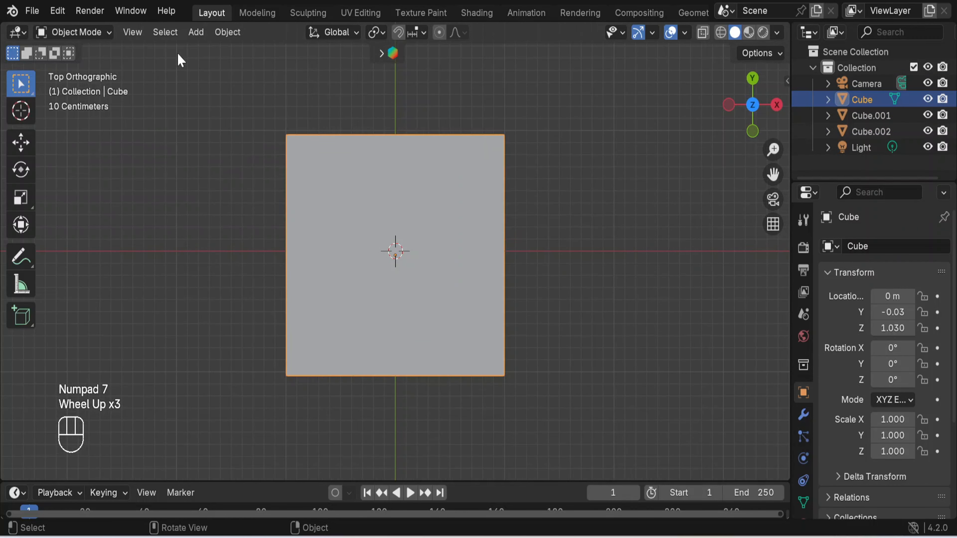
left_click(113, 38)
left_click(97, 68)
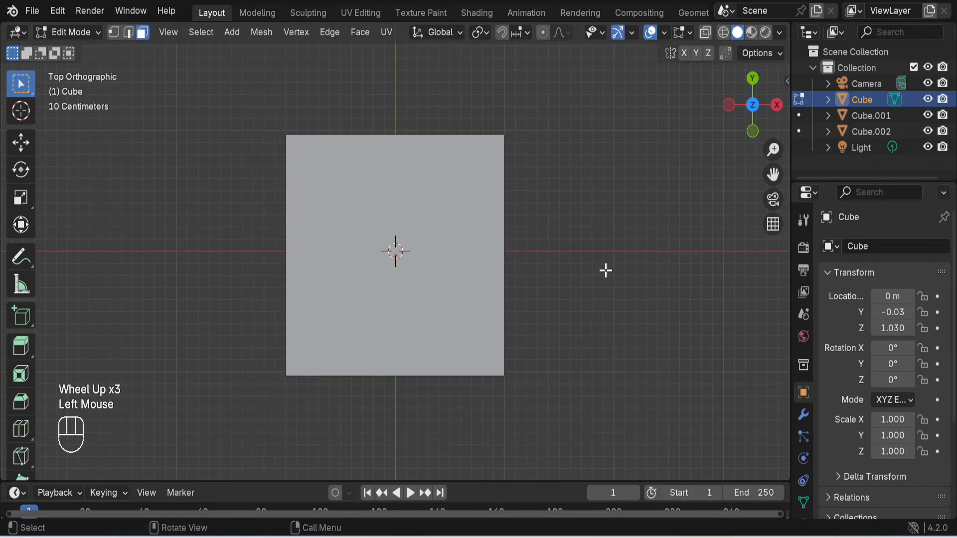
Step: Add four evenly spaced loop cuts along the floor's Y direction without sliding them, and clear the selection
scroll(485, 214, "up", 2)
scroll(474, 208, "down", 2)
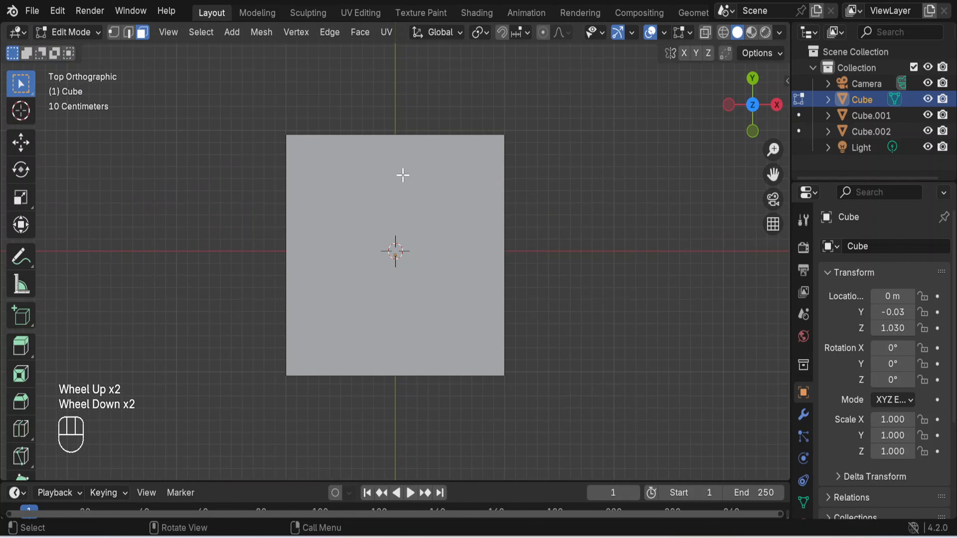
key("ctrl+r")
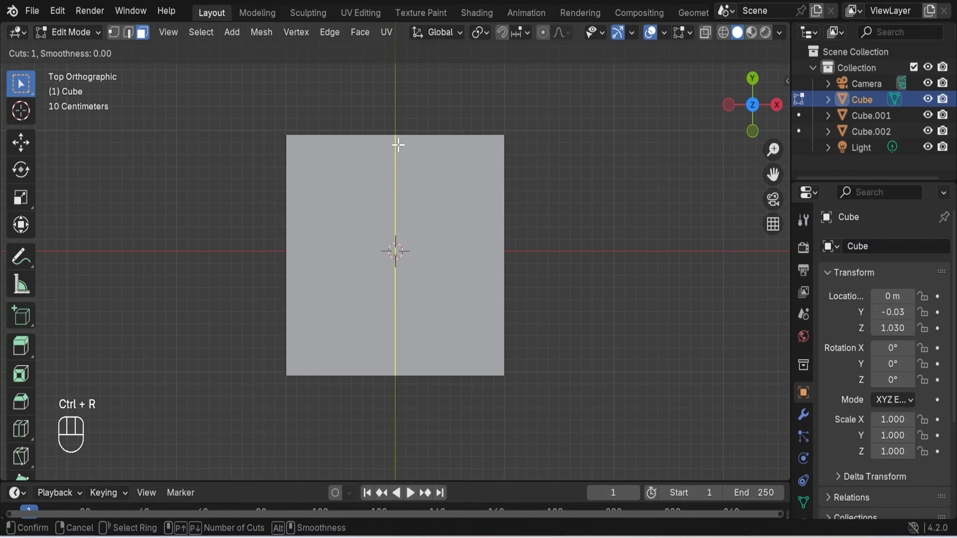
scroll(398, 145, "up", 4)
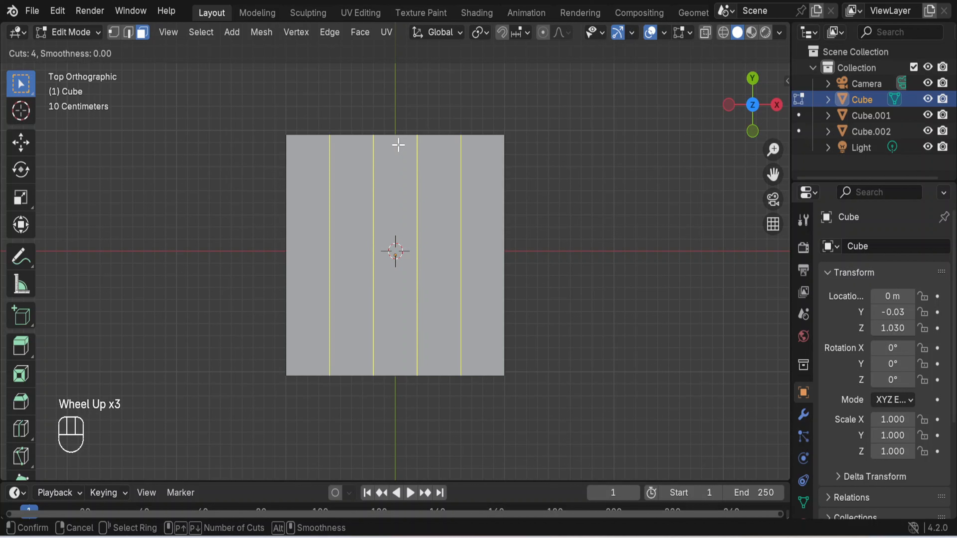
scroll(398, 145, "down", 2)
scroll(397, 145, "up", 1)
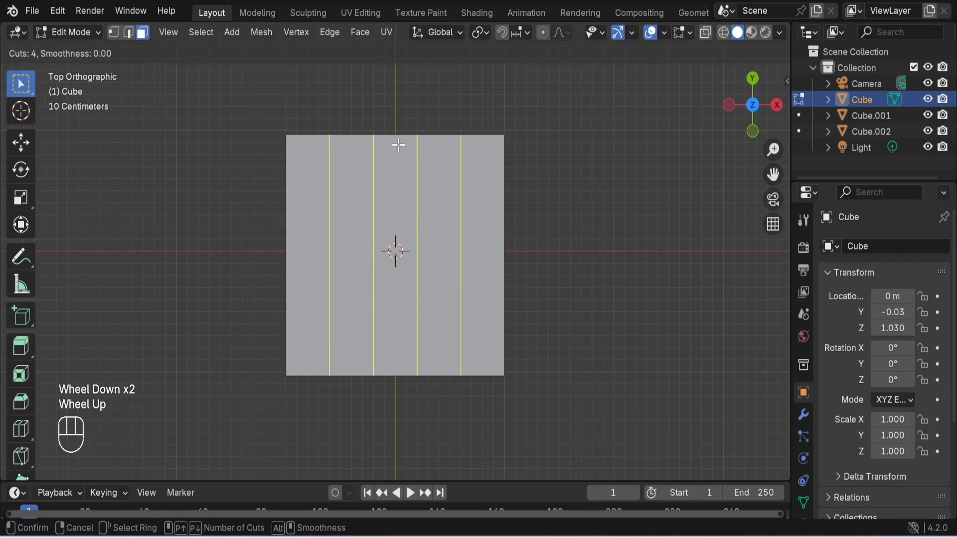
left_click(397, 145)
left_click(398, 145)
left_click(398, 145)
left_click(585, 237)
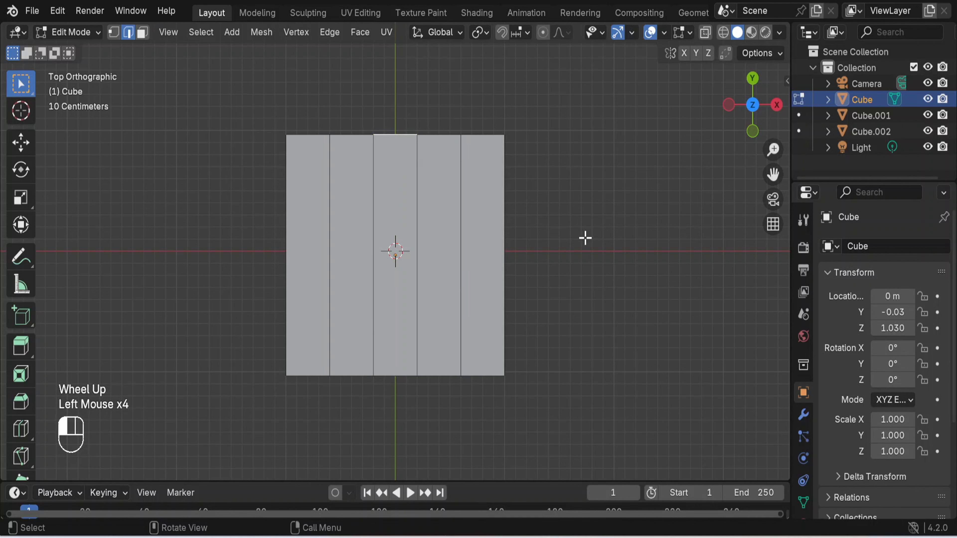
Step: Add four evenly spaced loop cuts across the floor along X to form a 5 by 5 grid, and clear the selection
key("ctrl")
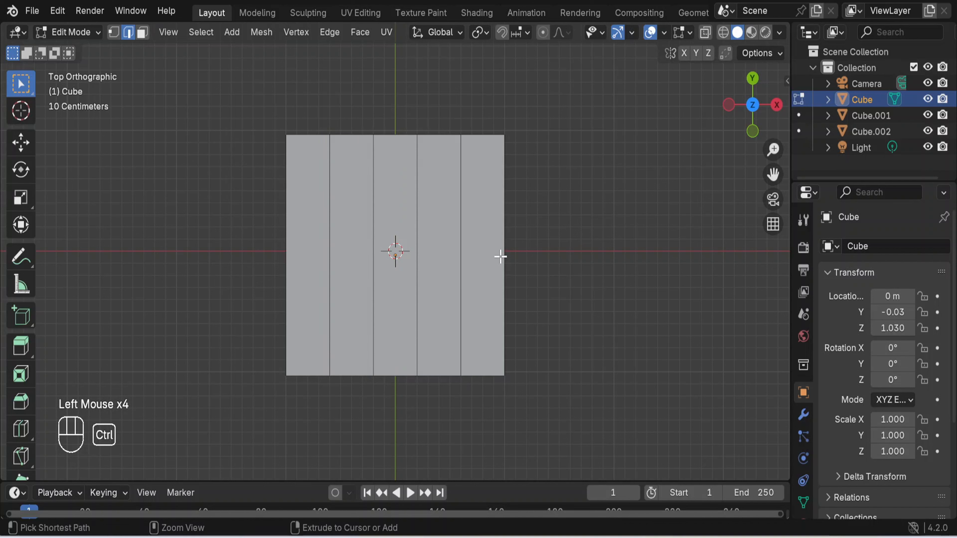
key("ctrl+r")
scroll(499, 256, "up", 4)
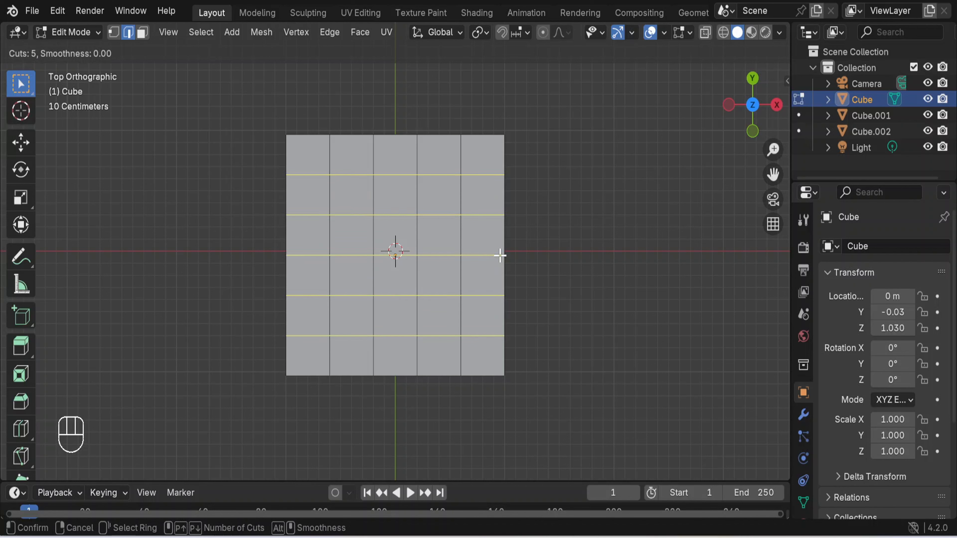
scroll(500, 256, "down", 1)
left_click(500, 256)
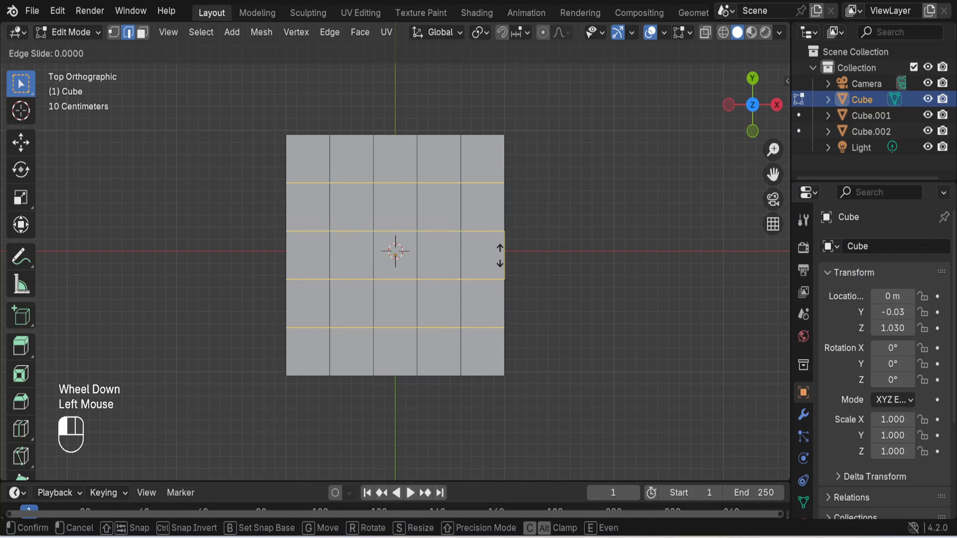
left_click(500, 255)
left_click(500, 255)
left_click(542, 256)
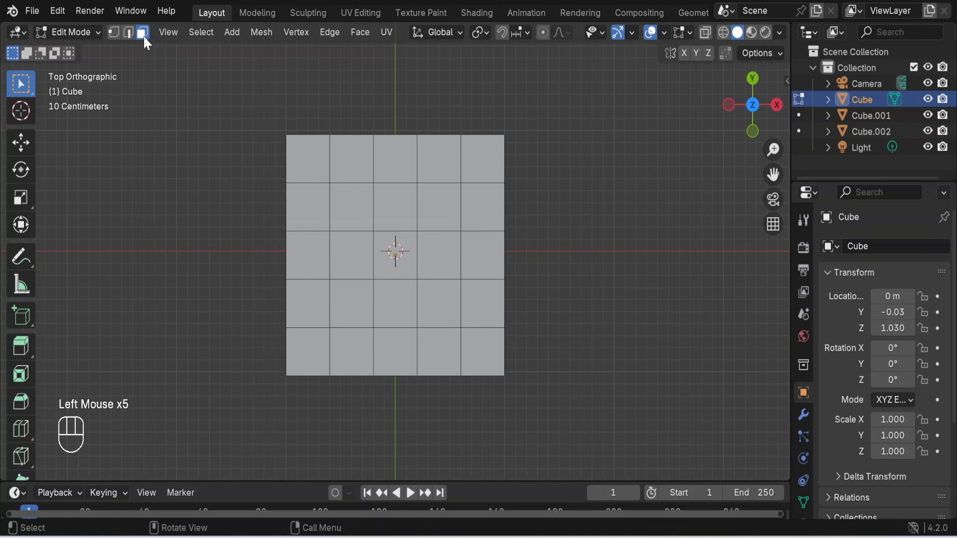
Step: In face selection mode, select all floor faces and inset them individually by about 0.0075 m
left_click(484, 162)
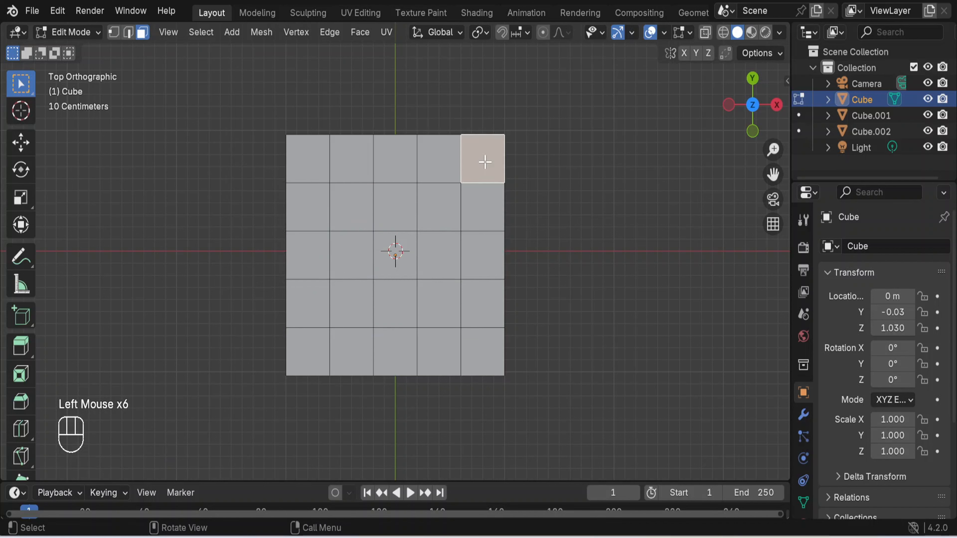
key("a")
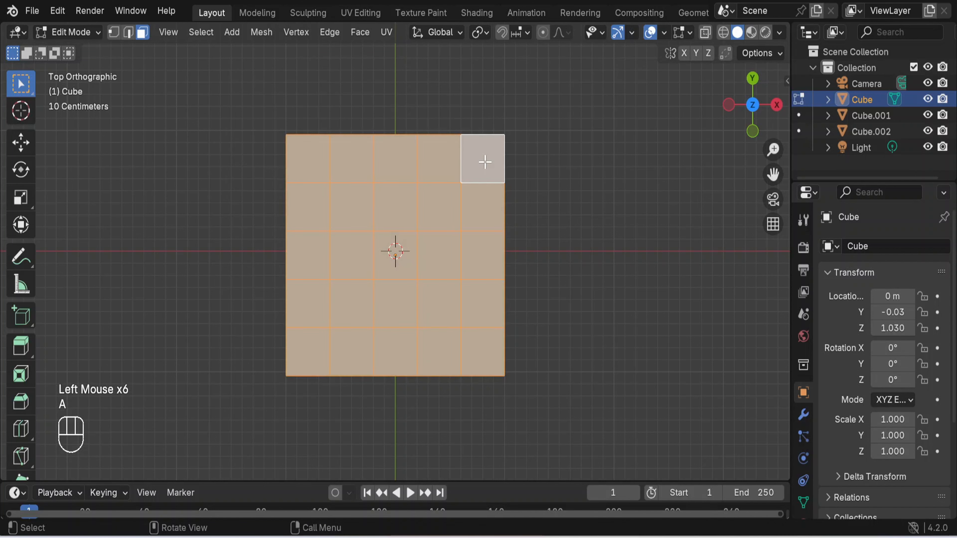
key("i")
key("i")
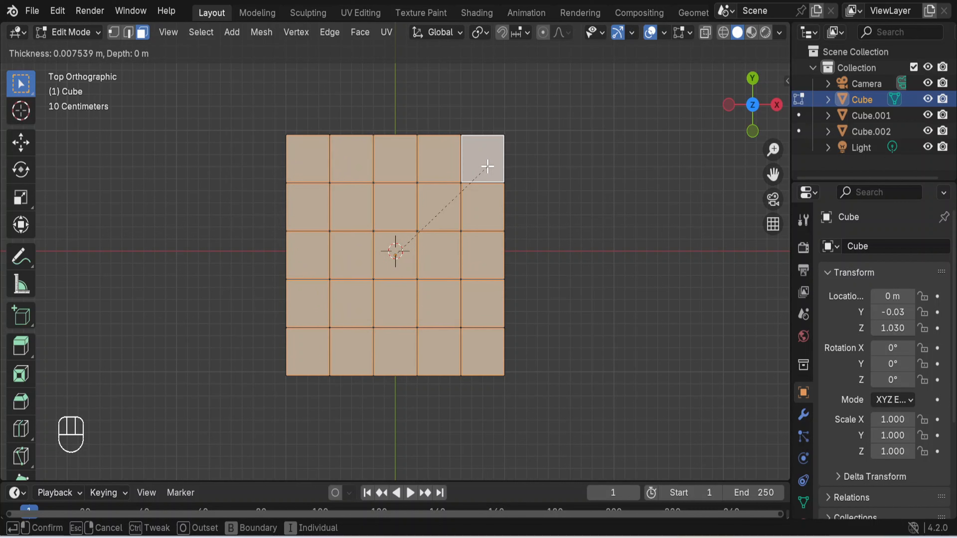
left_click(488, 166)
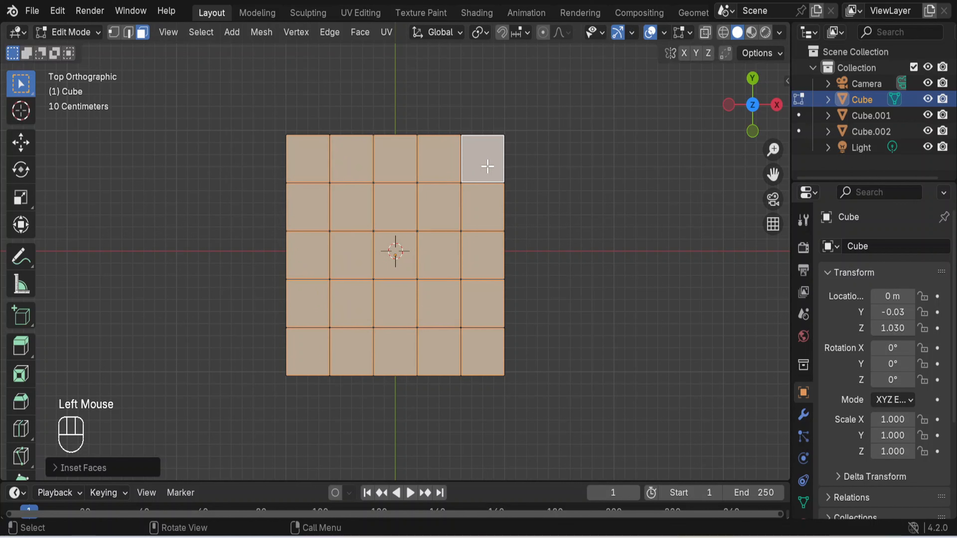
Step: Extrude the inset floor faces about -0.025 m along their normal to form raised tiles, and clear the selection
middle_click_drag(564, 359, 504, 227)
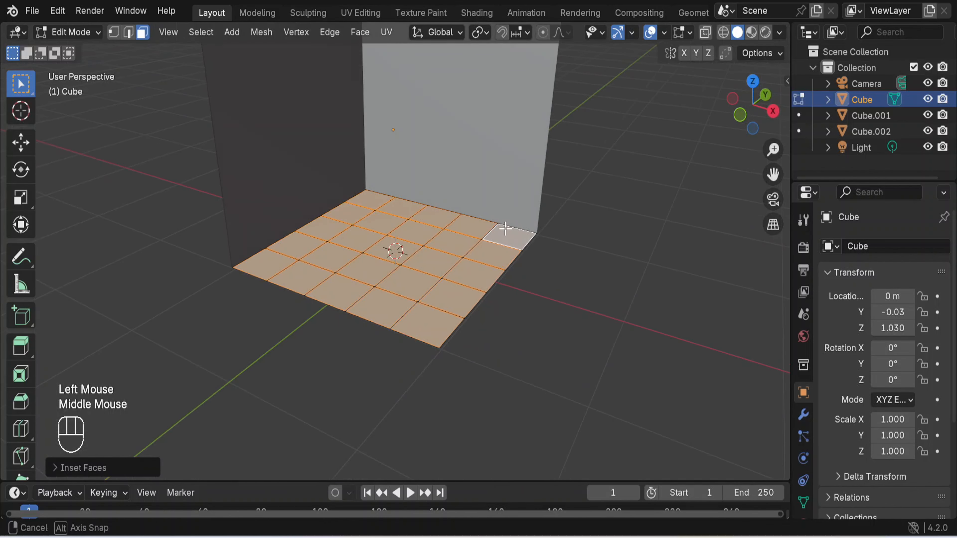
scroll(476, 279, "up", 5)
scroll(477, 281, "down", 4)
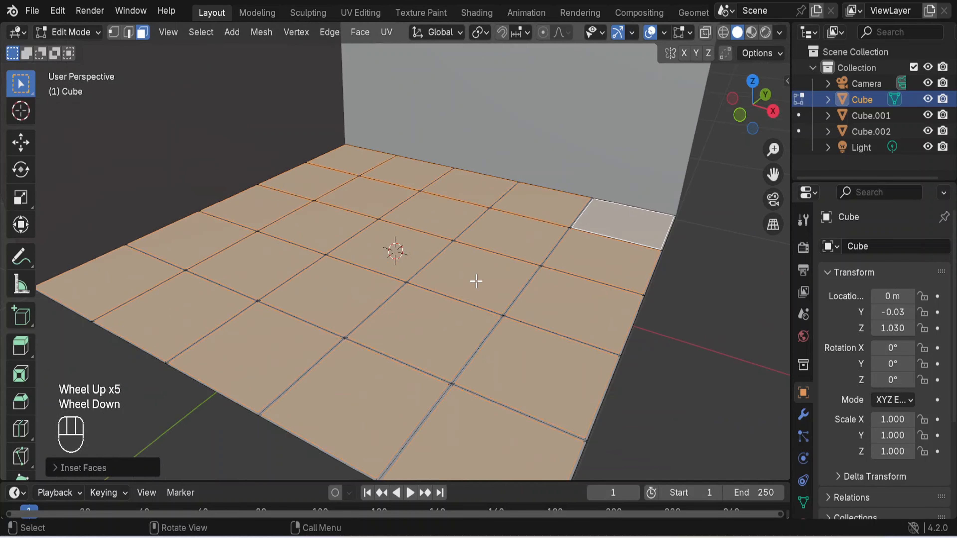
key("e")
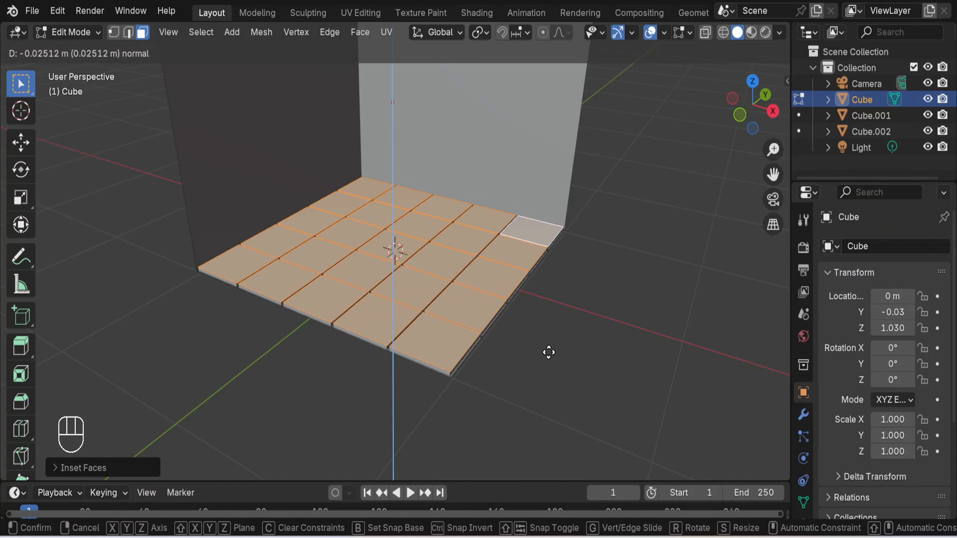
left_click(548, 353)
left_click(571, 318)
Step: Examine the tiled floor and its grooves up close and together with the two walls
scroll(571, 318, "down", 1)
scroll(571, 319, "up", 2)
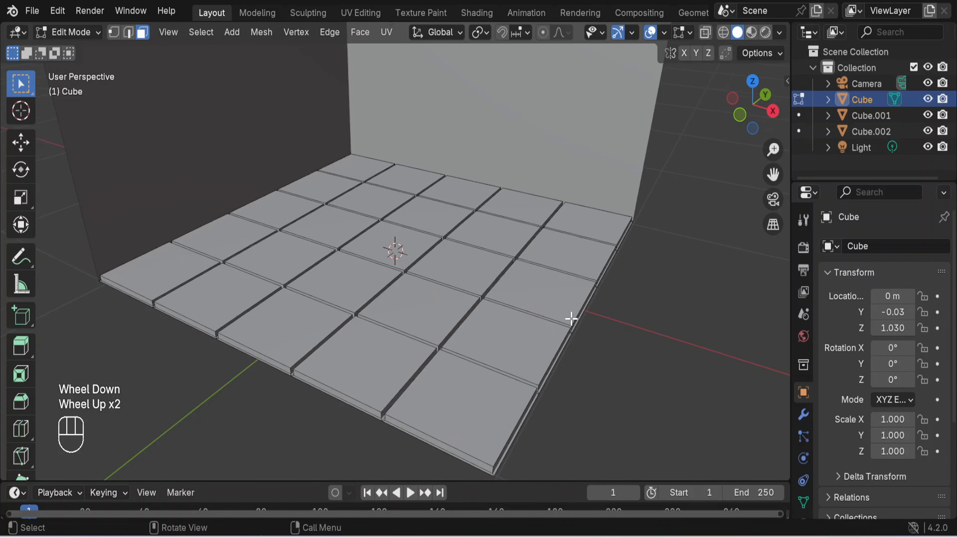
scroll(571, 318, "up", 1)
scroll(571, 316, "down", 2)
middle_click_drag(570, 316, 470, 254)
scroll(469, 253, "up", 2)
scroll(470, 252, "down", 3)
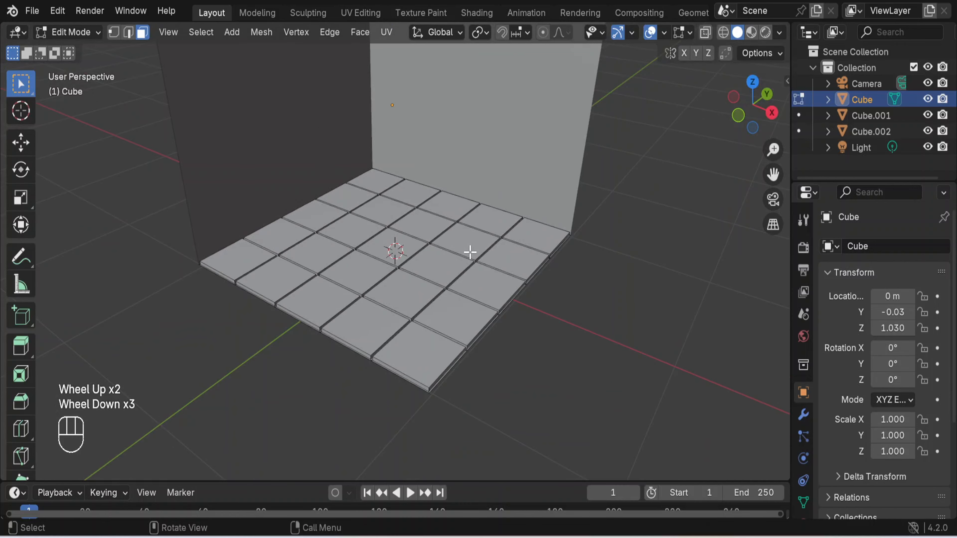
scroll(575, 276, "down", 1)
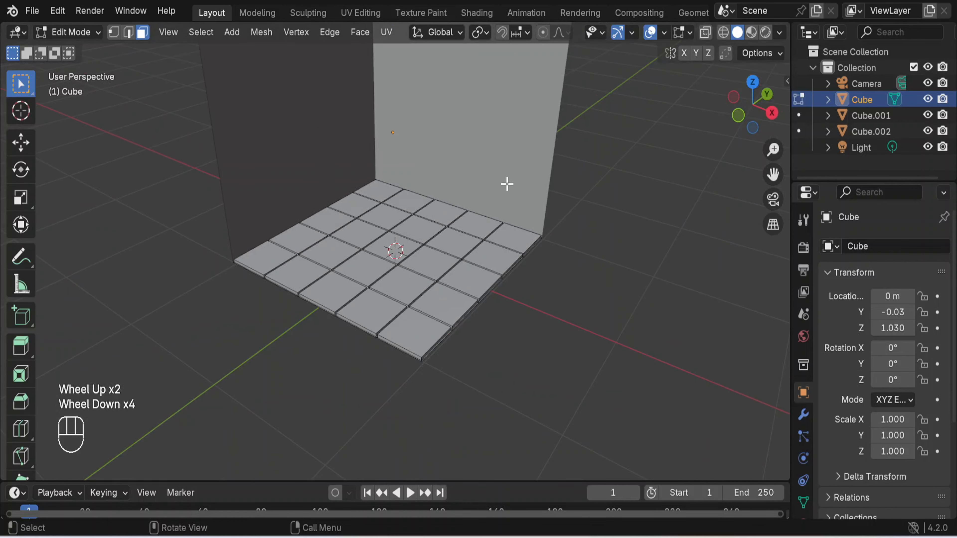
scroll(506, 184, "down", 1)
middle_click_drag(507, 184, 472, 252, "shift")
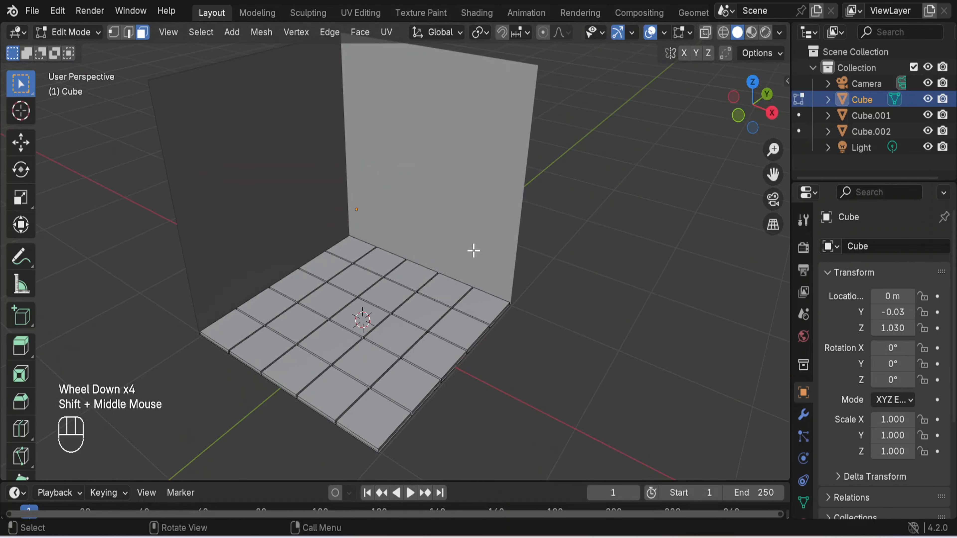
Step: Return to Object Mode and deselect the floor
left_click(80, 35)
left_click(78, 46)
scroll(636, 238, "down", 2)
scroll(636, 238, "up", 1)
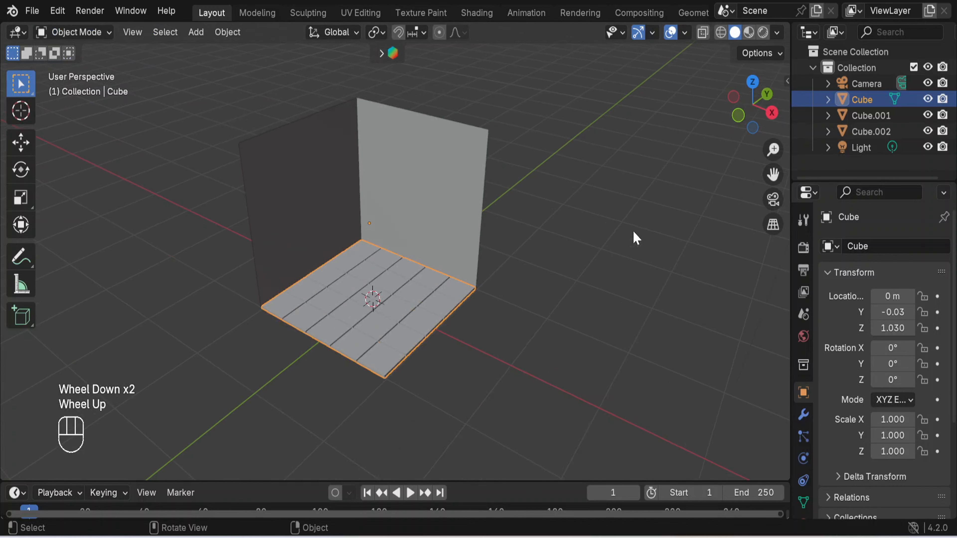
scroll(633, 231, "up", 1)
middle_click_drag(619, 270, 646, 268)
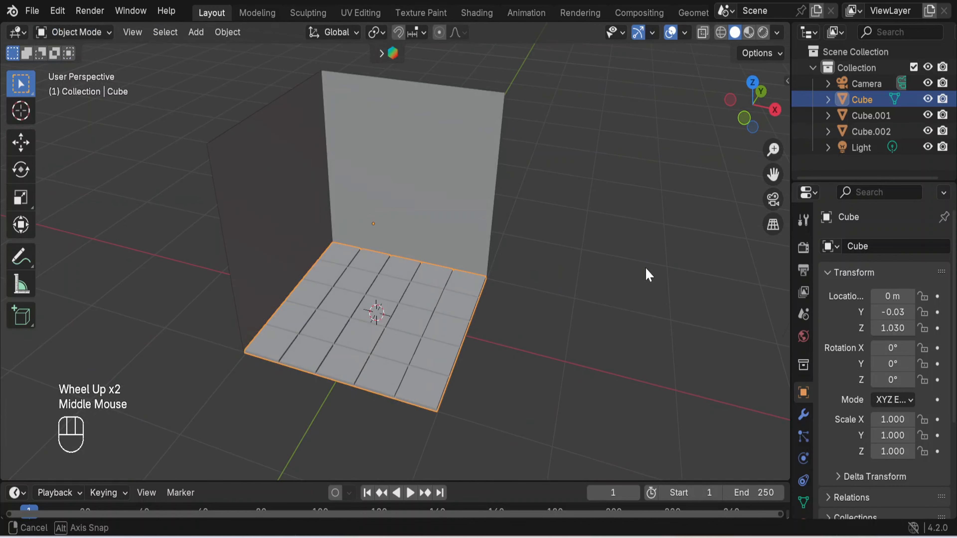
left_click(560, 238)
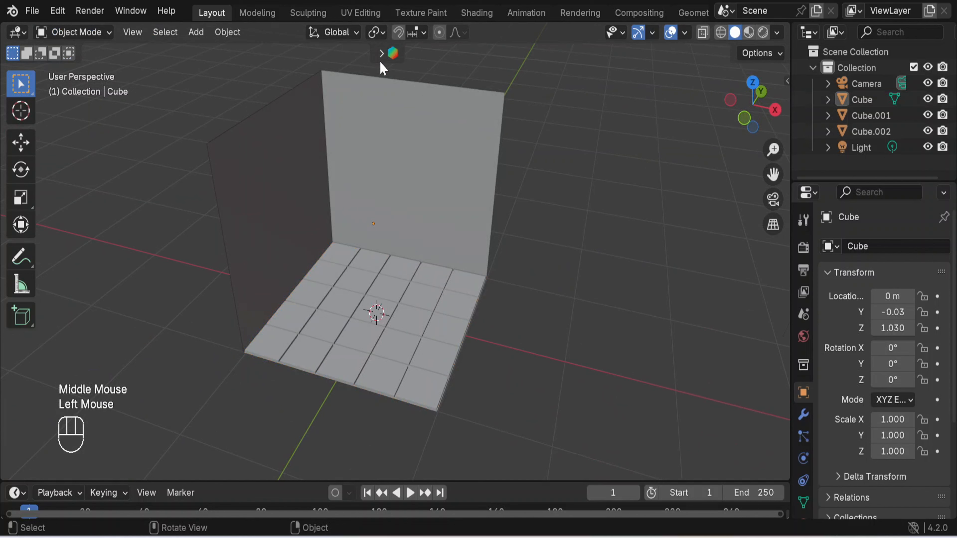
Step: Search the online model library for "windows" and place the white double window on the floor near the back wall, at about X 0.13, Y 0.77 m
double_click(382, 52)
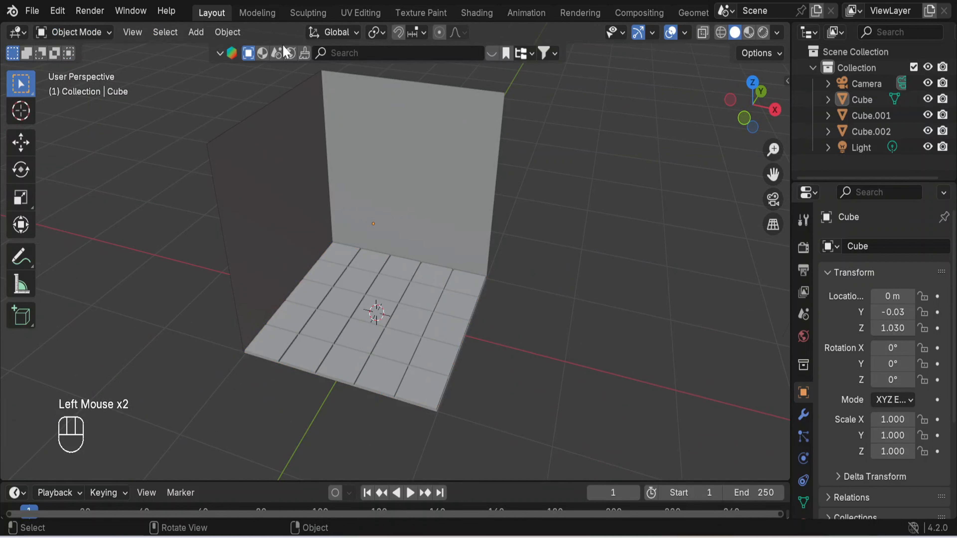
left_click(363, 53)
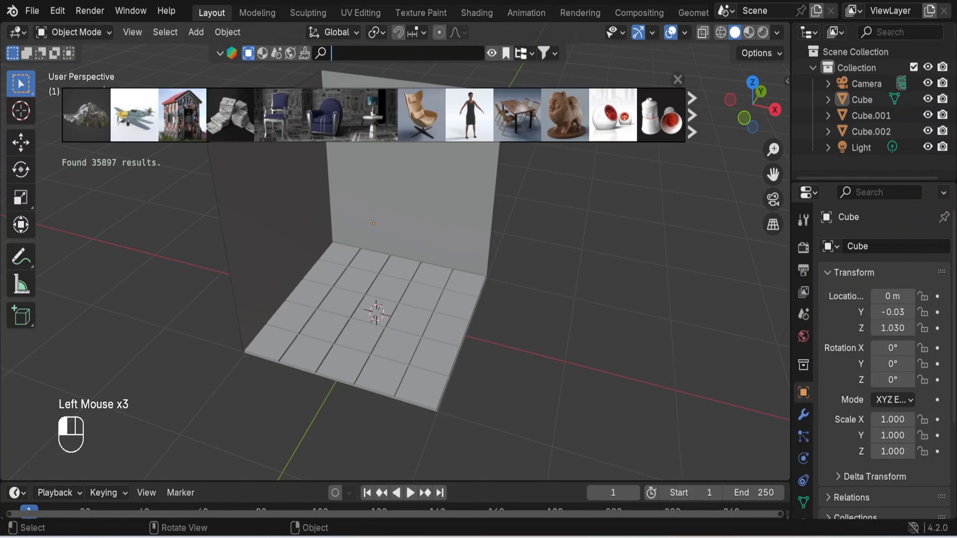
type("windows")
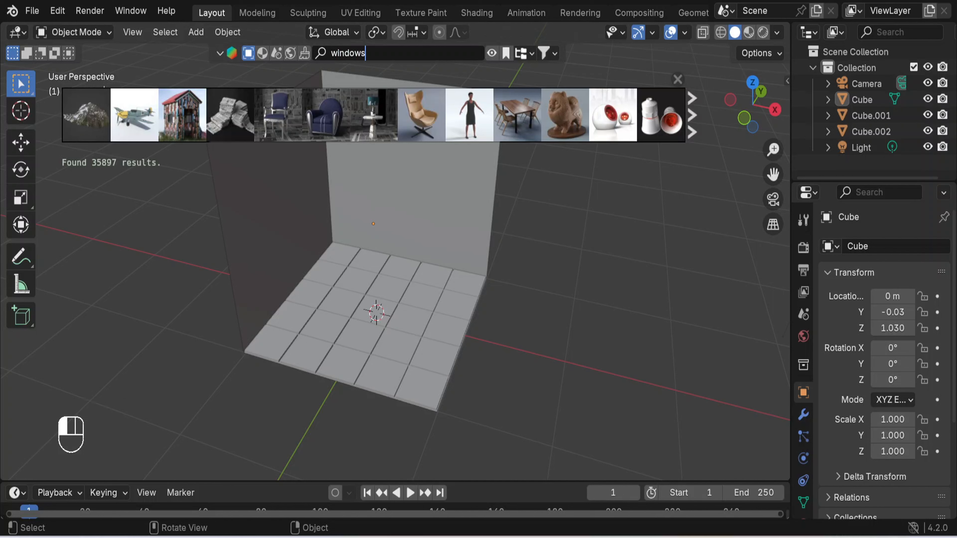
key("Return")
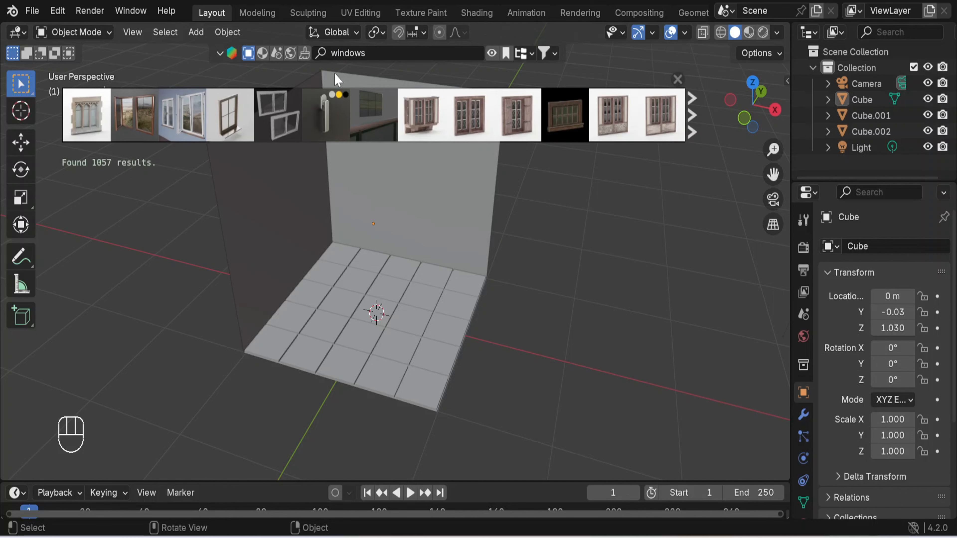
left_click_drag(184, 121, 413, 277)
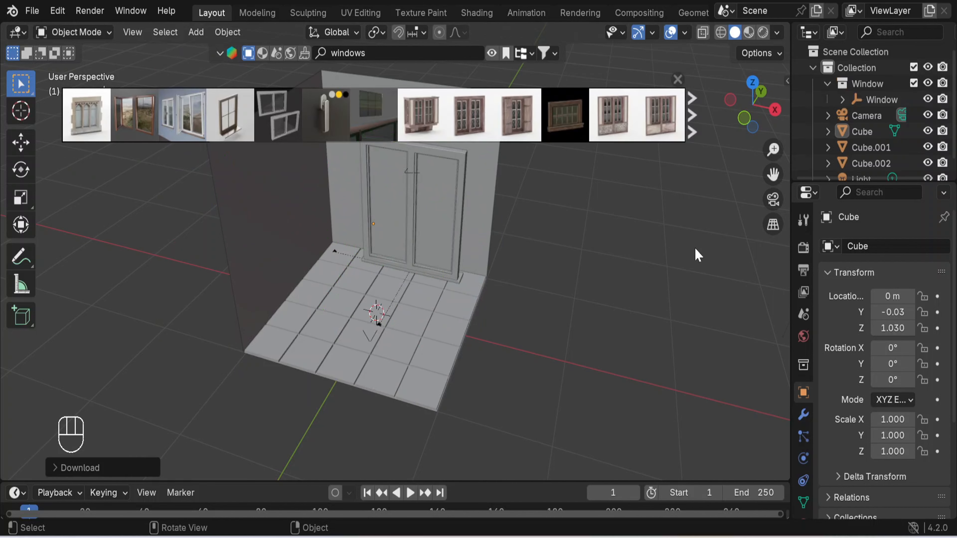
left_click(677, 80)
Step: Rotate the window 180° about the global Z axis
middle_click_drag(581, 211, 542, 211)
left_click(424, 184)
key("r")
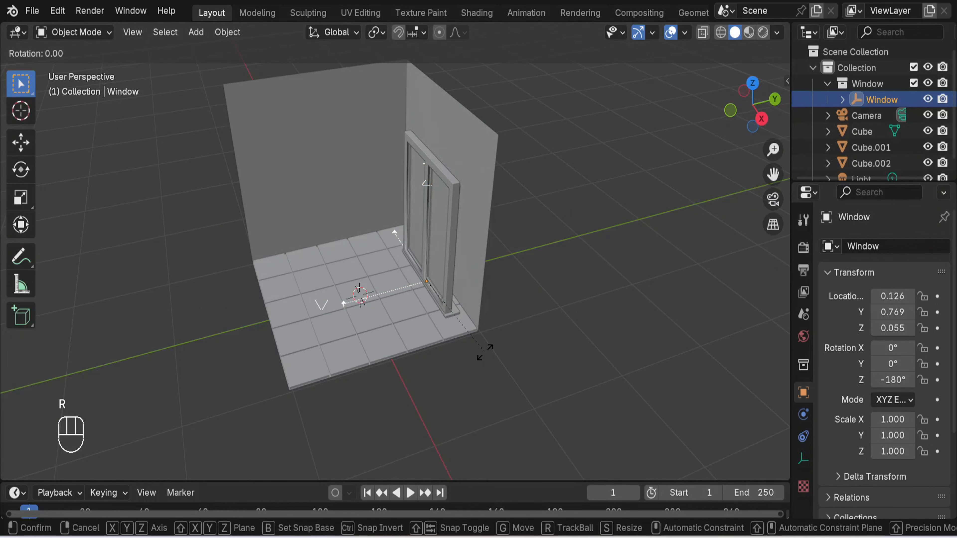
key("z")
key("KP_1")
key("KP_8")
key("KP_0")
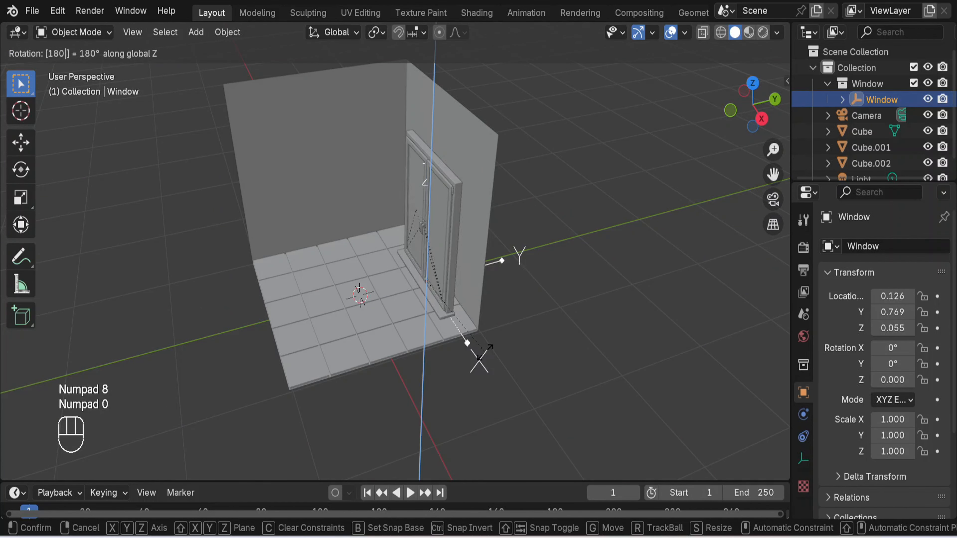
key("Return")
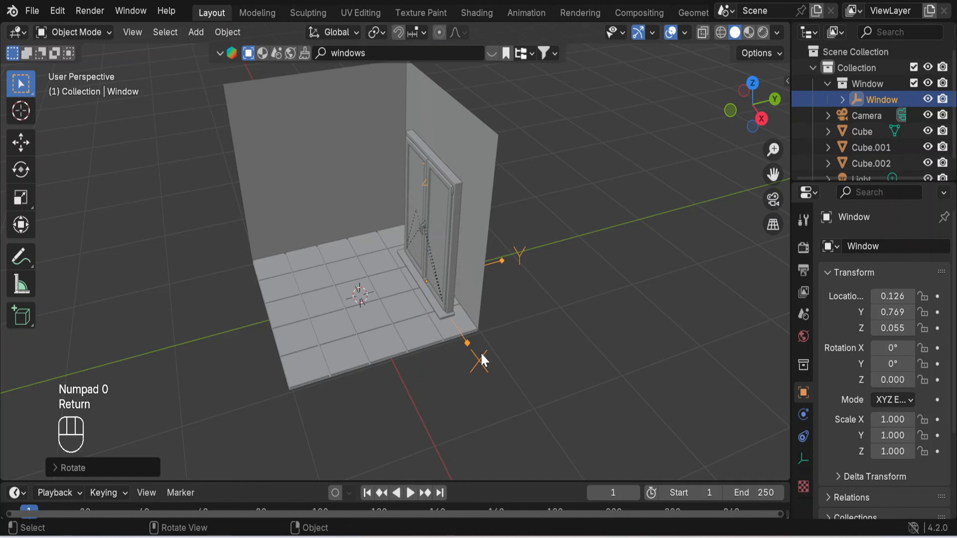
Step: Move the window about 0.17 m along the global Y axis so it sits in the back wall
scroll(524, 305, "up", 2)
scroll(525, 305, "down", 2)
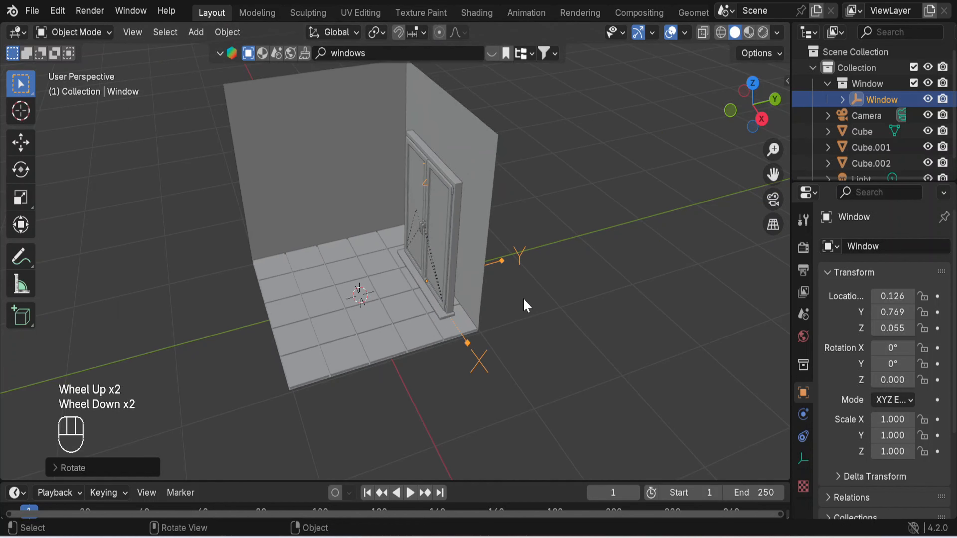
middle_click_drag(529, 305, 499, 251)
scroll(500, 261, "up", 2)
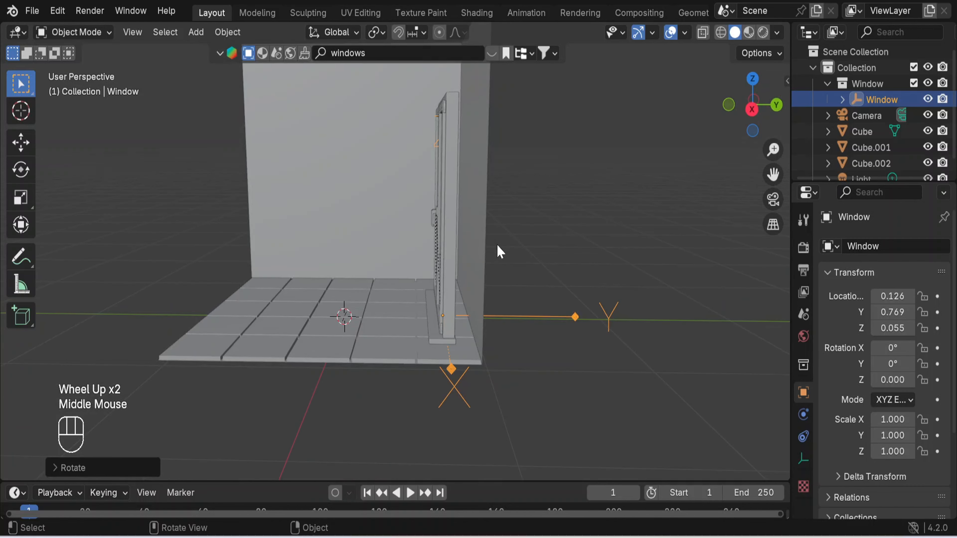
key("KP_3")
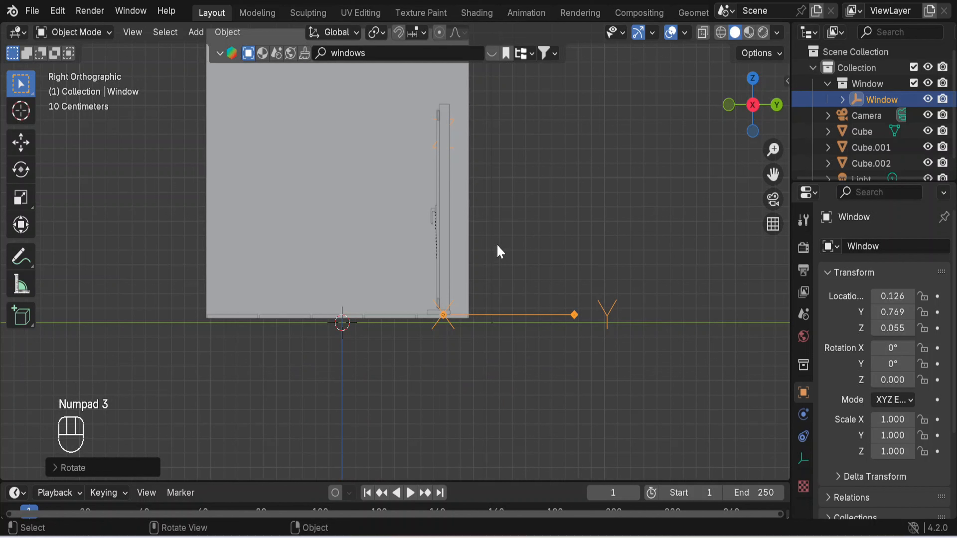
key("g")
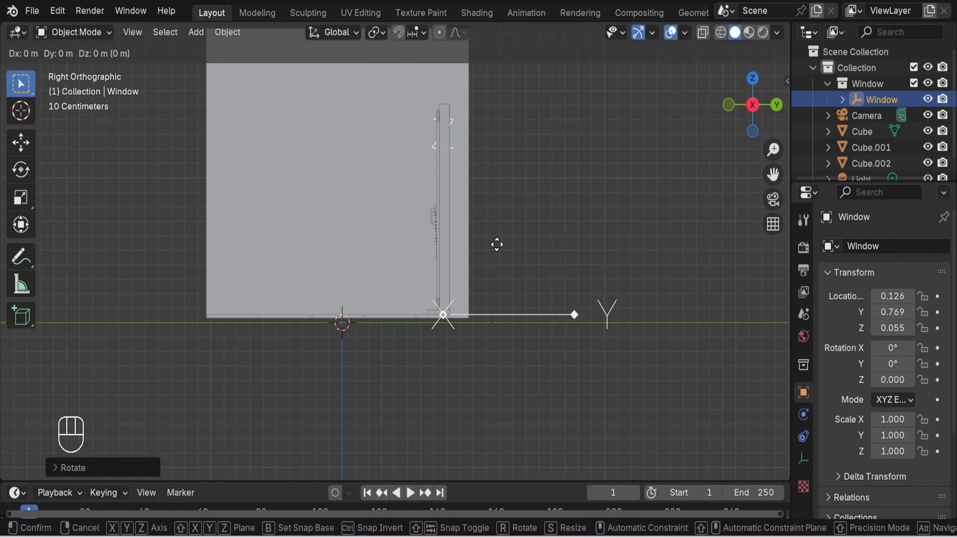
key("y")
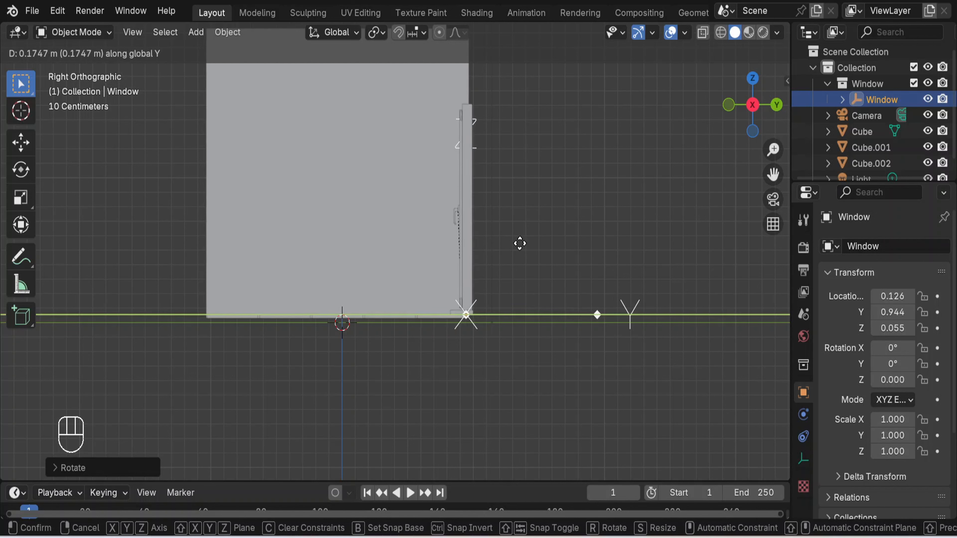
left_click(520, 243)
middle_click_drag(504, 269, 579, 310)
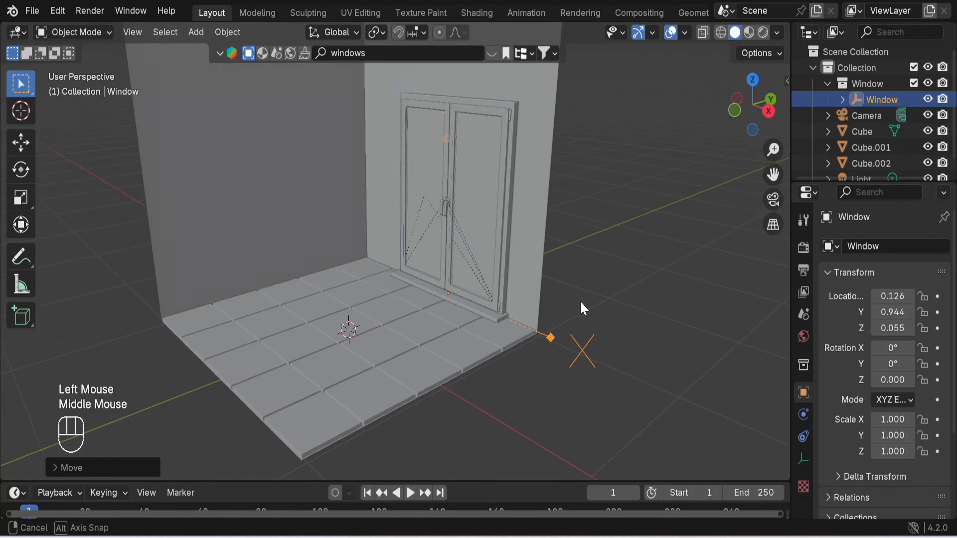
Step: Scale the window down uniformly to about 0.54 of its size
scroll(580, 305, "down", 2)
scroll(539, 271, "up", 3)
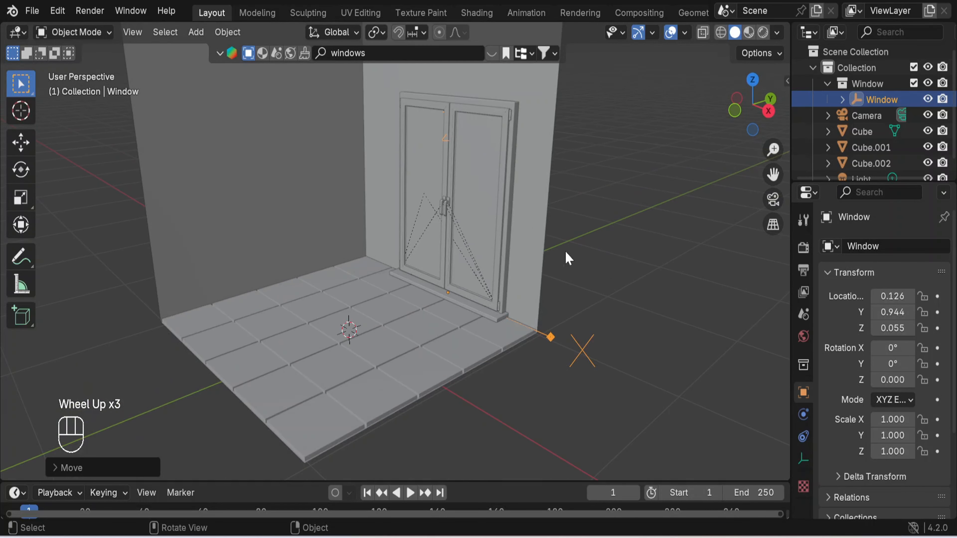
mouse_move(608, 258)
middle_mouse_down()
mouse_move(414, 245)
mouse_move(565, 274)
mouse_move(596, 261)
mouse_move(598, 250)
middle_mouse_up()
scroll(598, 250, "down", 2)
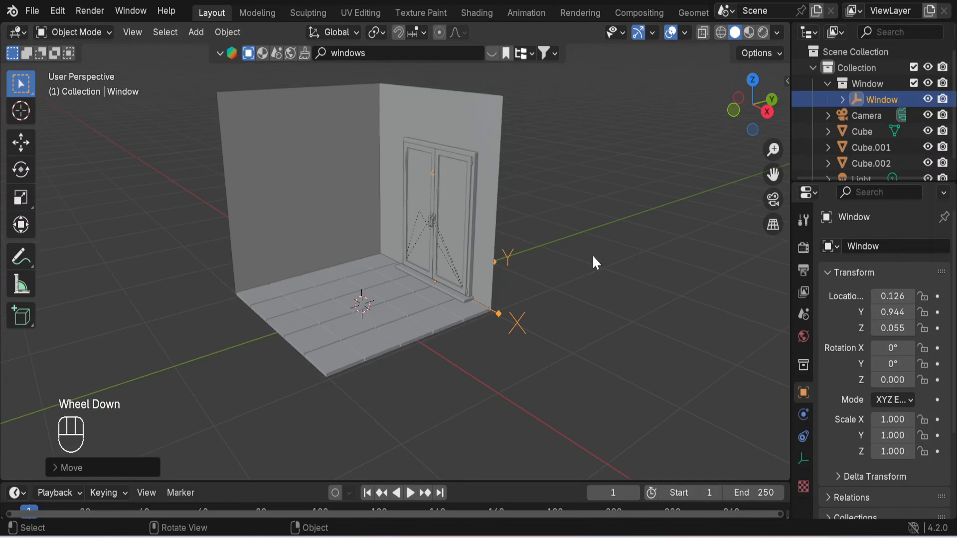
key("s")
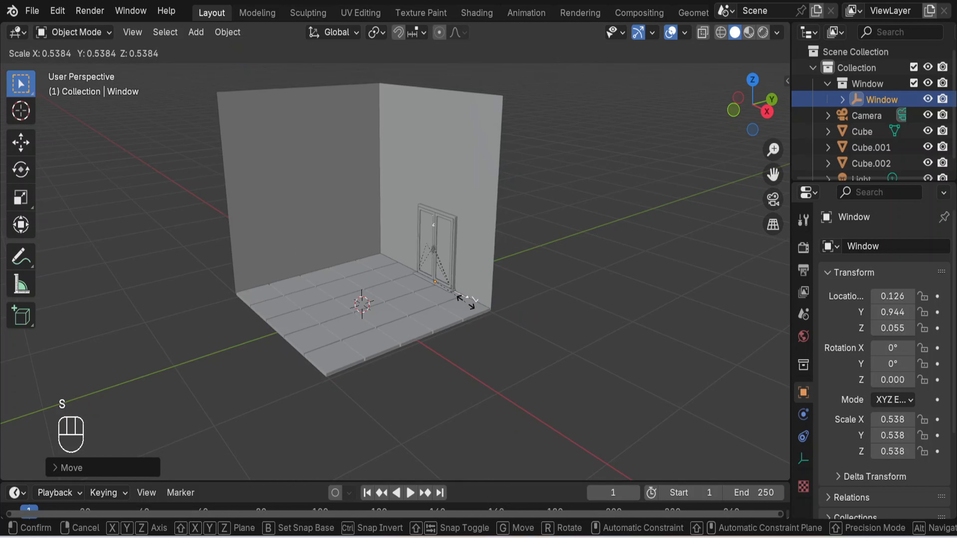
left_click(468, 308)
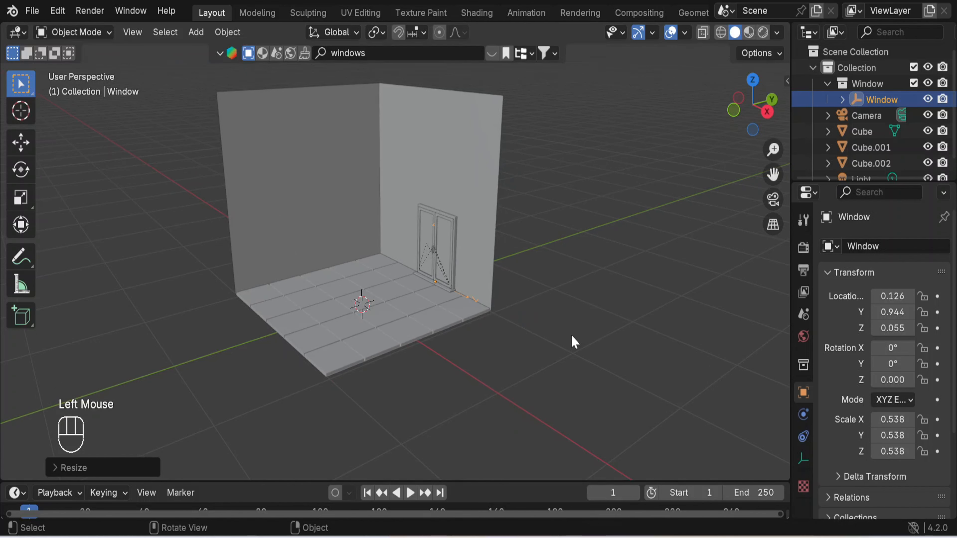
Step: Raise the window about 0.59 m along the global Z axis, to about Z 0.65 m on the back wall
key("g")
key("z")
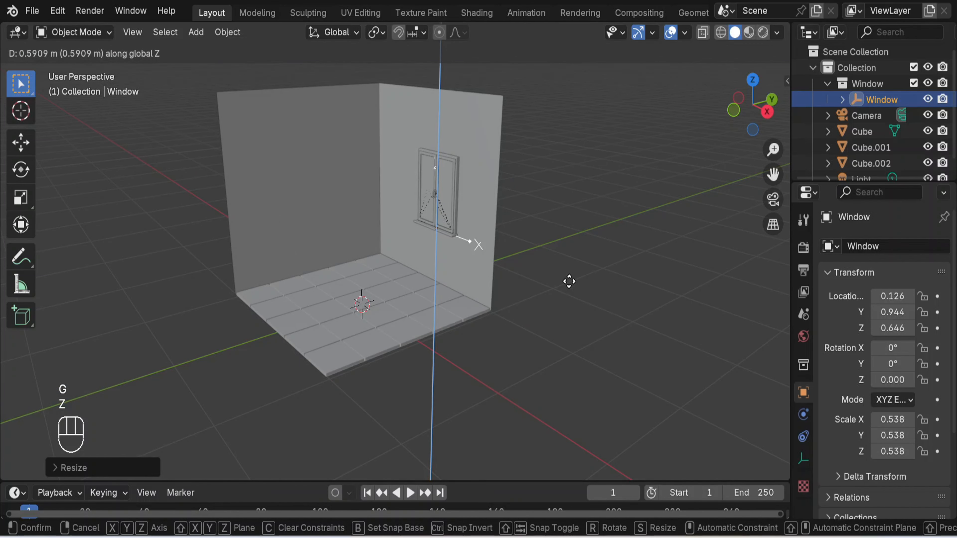
left_click(568, 281)
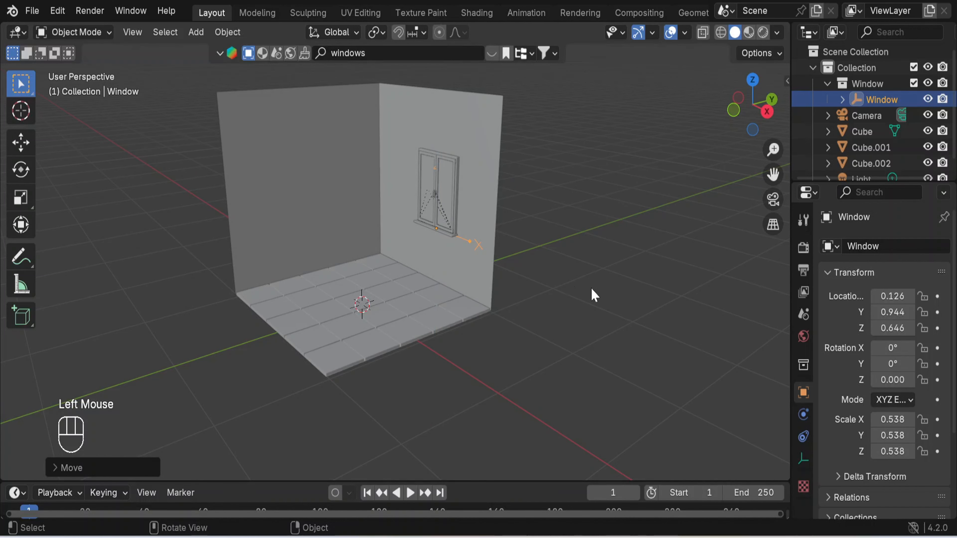
key("KP_1")
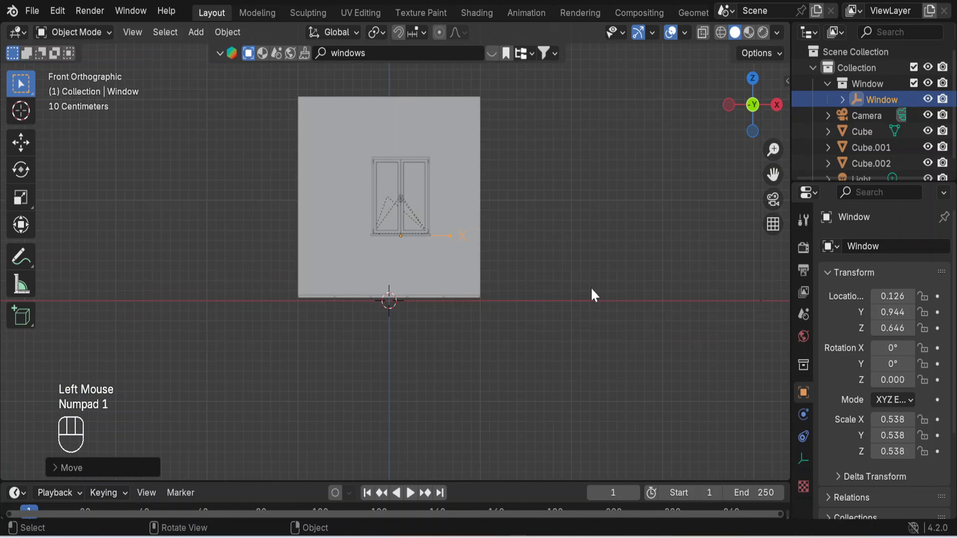
middle_click_drag(593, 295, 487, 335)
scroll(506, 280, "up", 4)
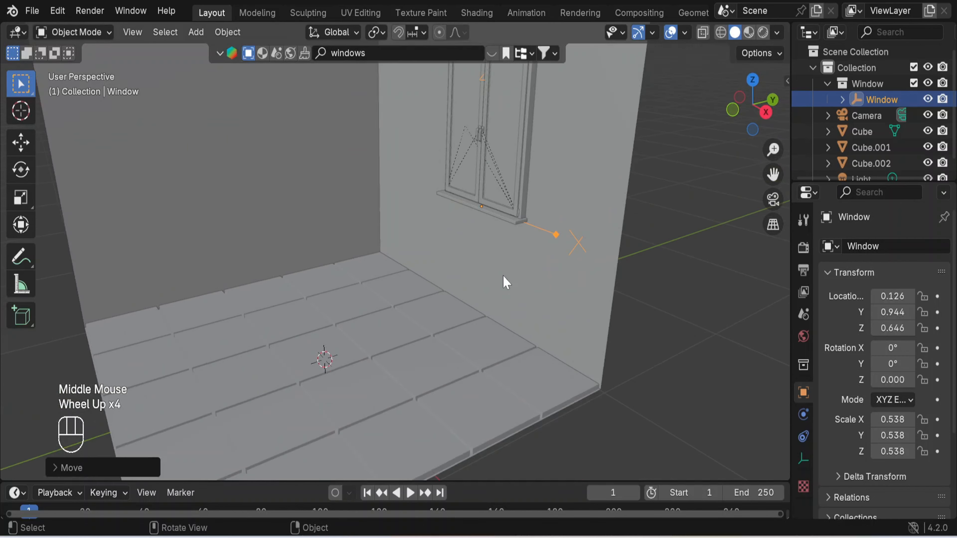
scroll(506, 283, "down", 2)
middle_click_drag(544, 199, 545, 257, "shift")
scroll(583, 258, "up", 2)
scroll(583, 257, "down", 2)
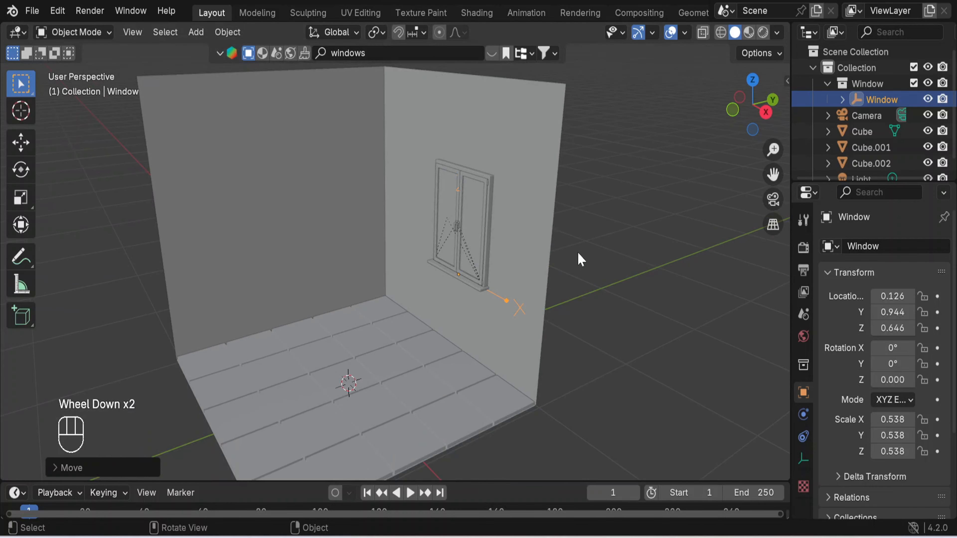
Step: Search the online model library for "curtains" and show the results
left_click(370, 53)
key("ctrl+BackSpace")
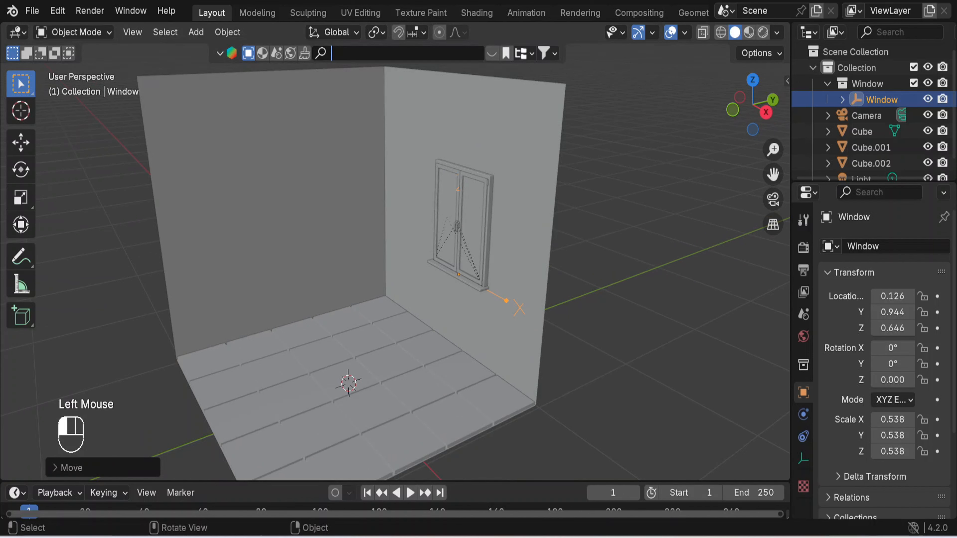
type("curtains")
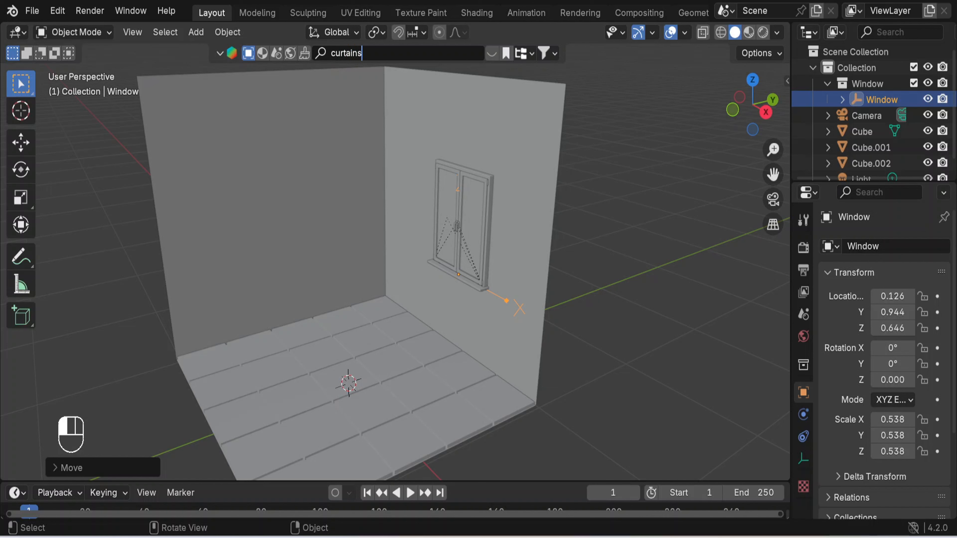
key("Return")
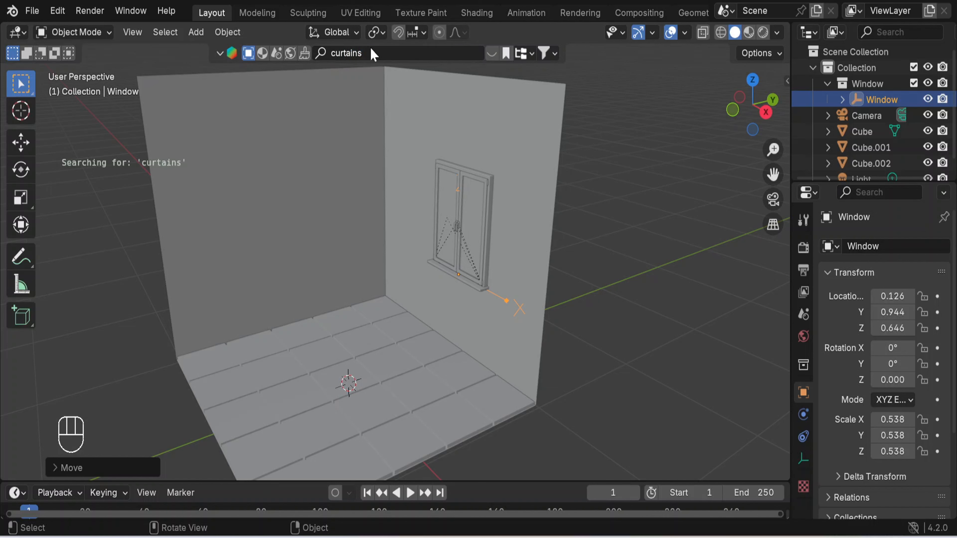
left_click(492, 56)
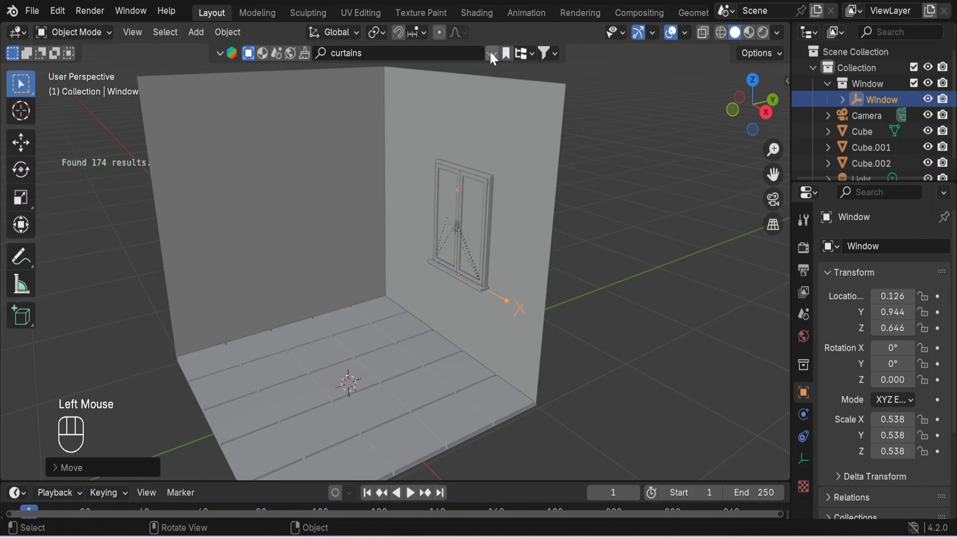
left_click(492, 56)
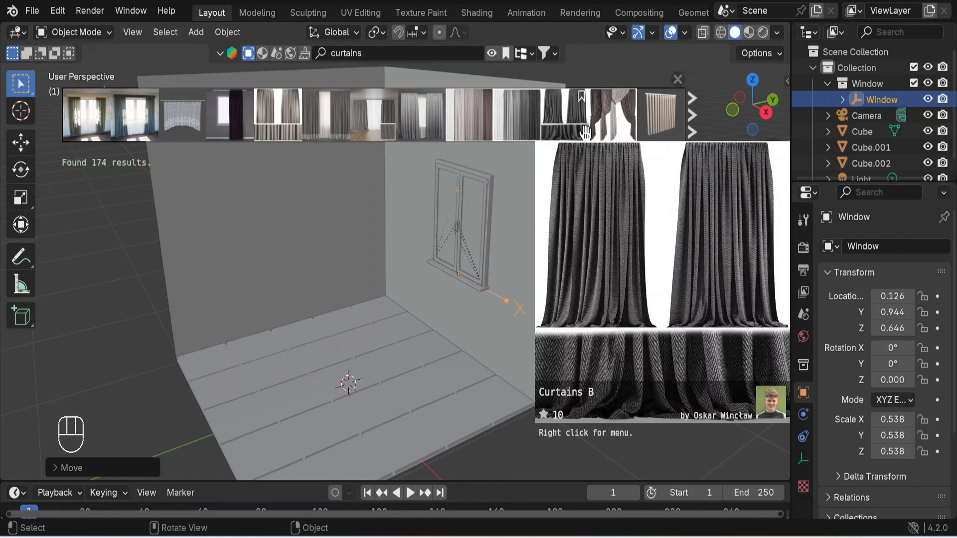
Step: Place the "Long curtain" model over the window on the back wall, at about X -0.08, Y 0.93, Z 0.97 m
left_click(694, 116)
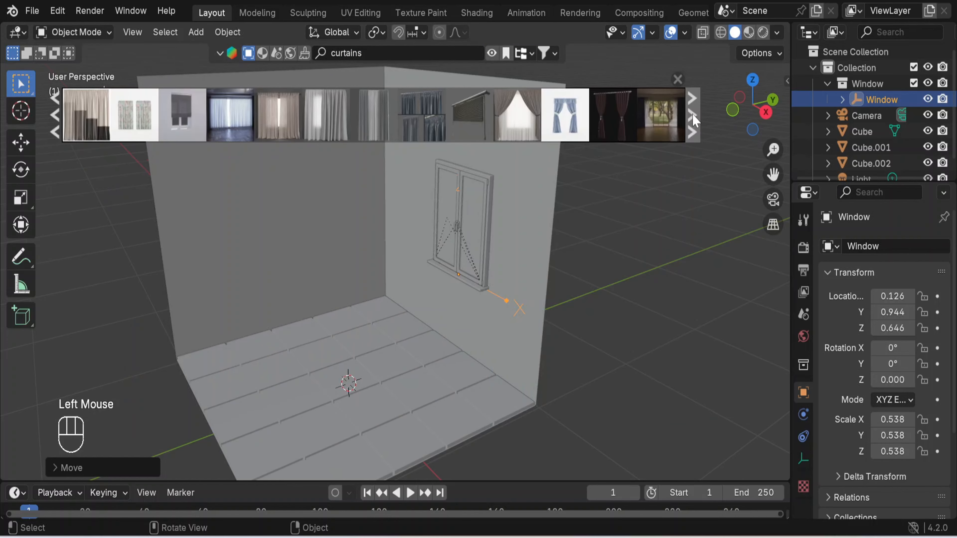
mouse_move(560, 113)
mouse_move(622, 113)
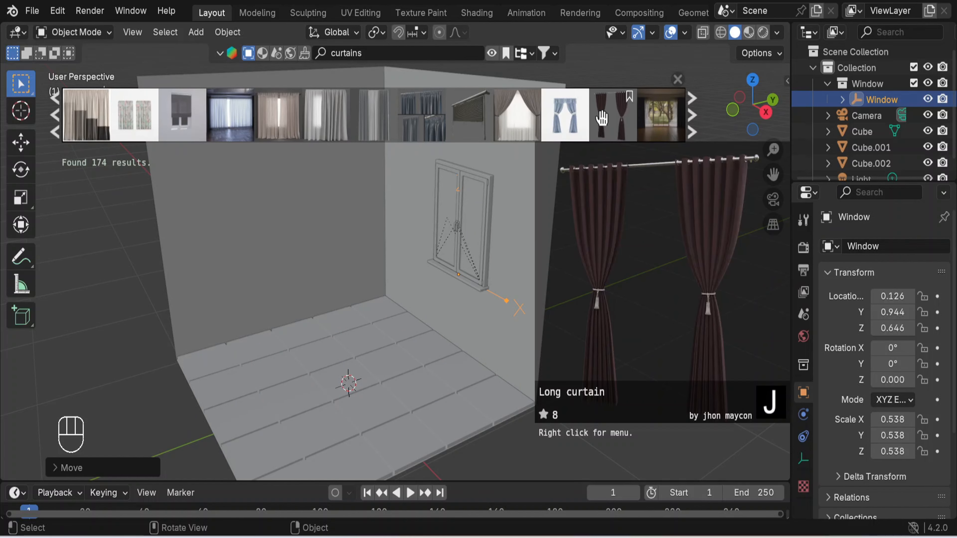
left_click_drag(603, 118, 470, 226)
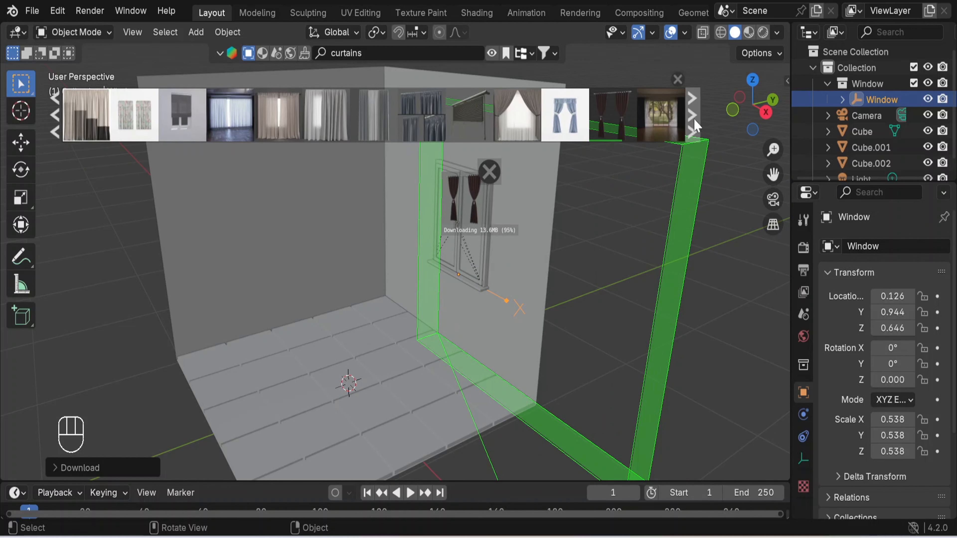
left_click(678, 79)
Step: Select the long curtain's parent empty and rotate it 90° about the global Y axis so the curtains hang vertically
scroll(645, 137, "down", 2)
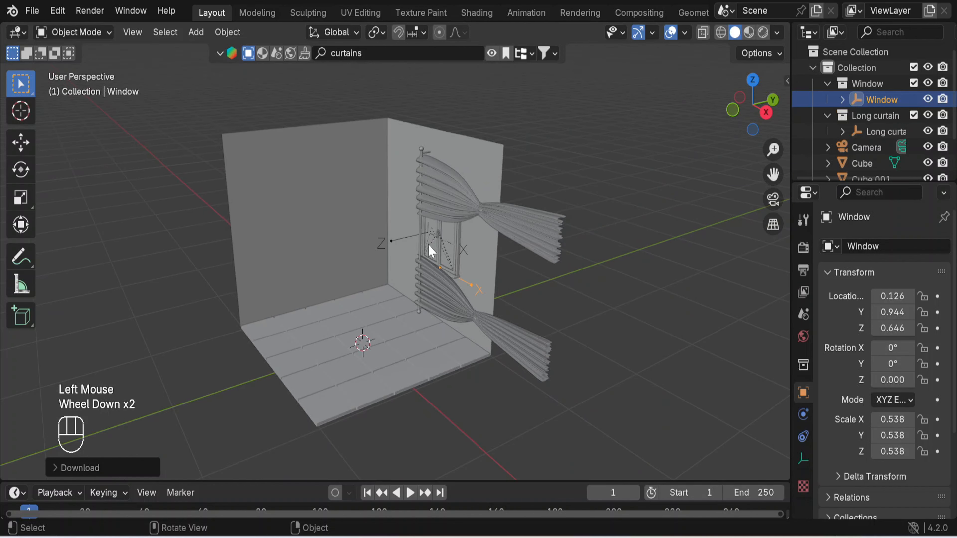
middle_click_drag(552, 271, 398, 271)
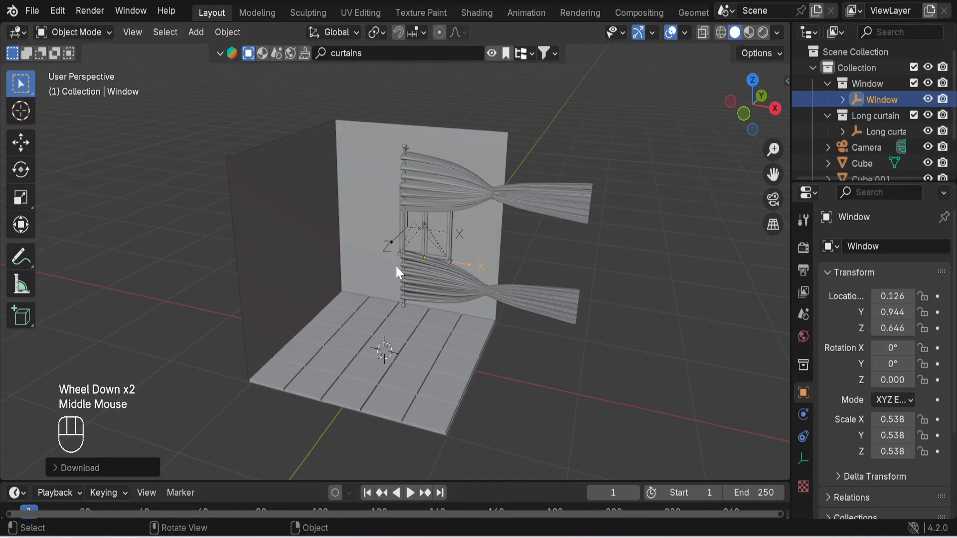
left_click(389, 247)
middle_click_drag(676, 240, 638, 234)
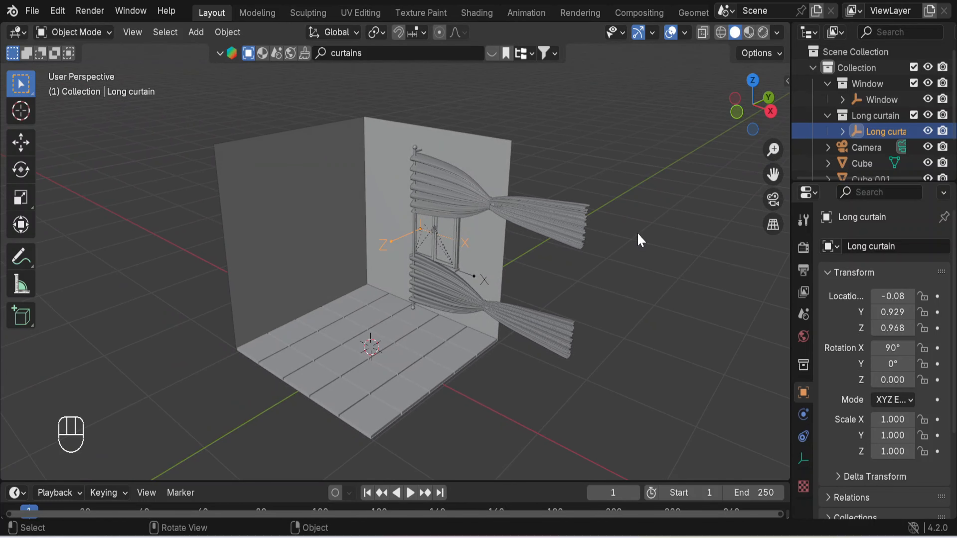
key("r")
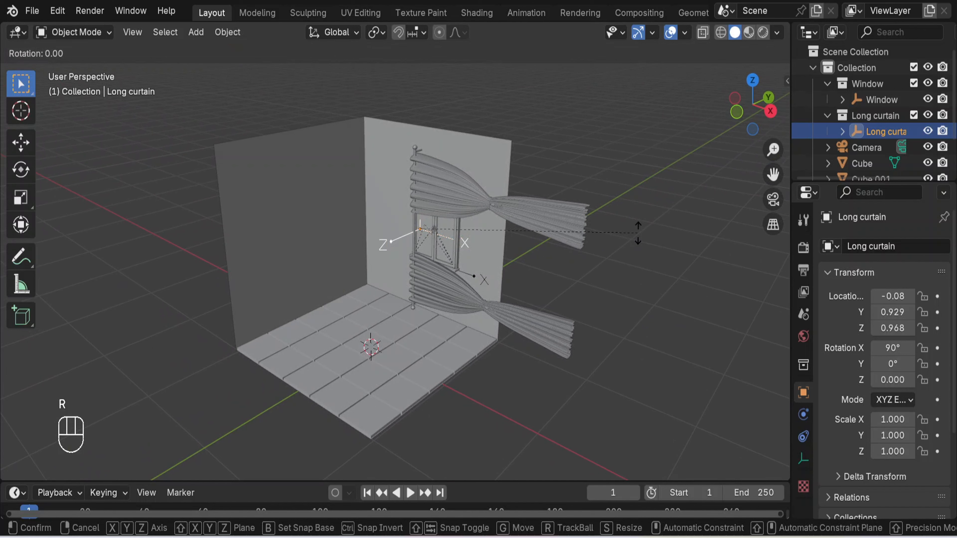
type("y")
type("90")
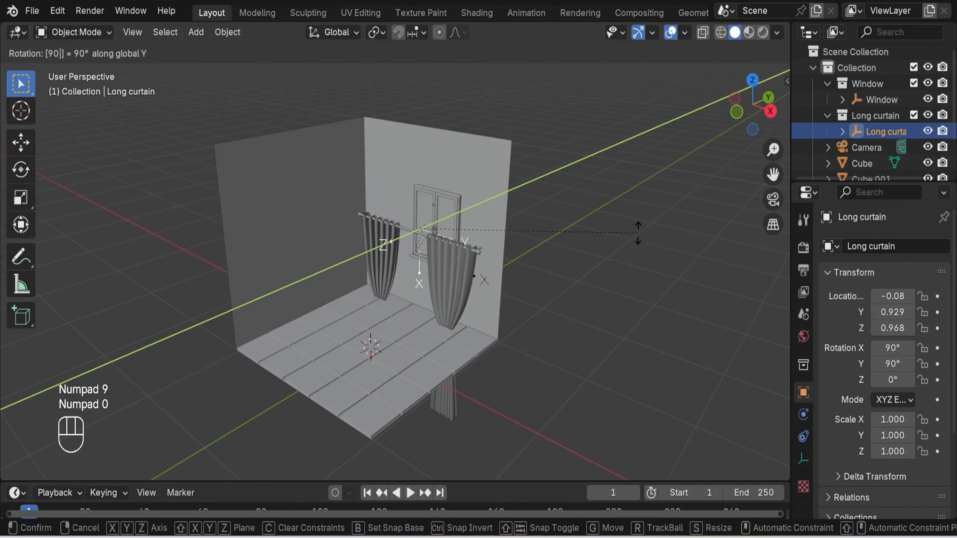
key("Return")
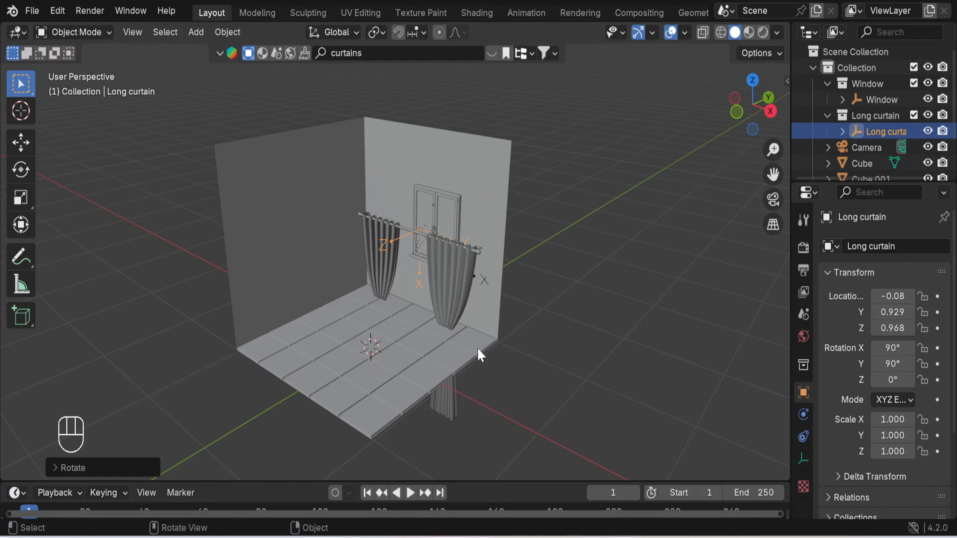
Step: Raise the curtains to about Z 1.79 m and shift them along X to about 0.135 m, centring them on the window
key("KP_1")
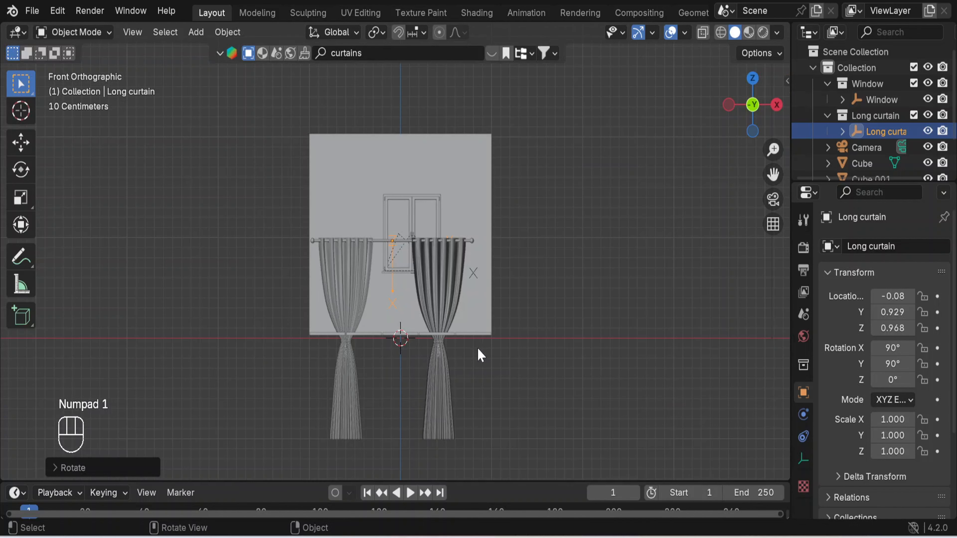
key("g")
key("z")
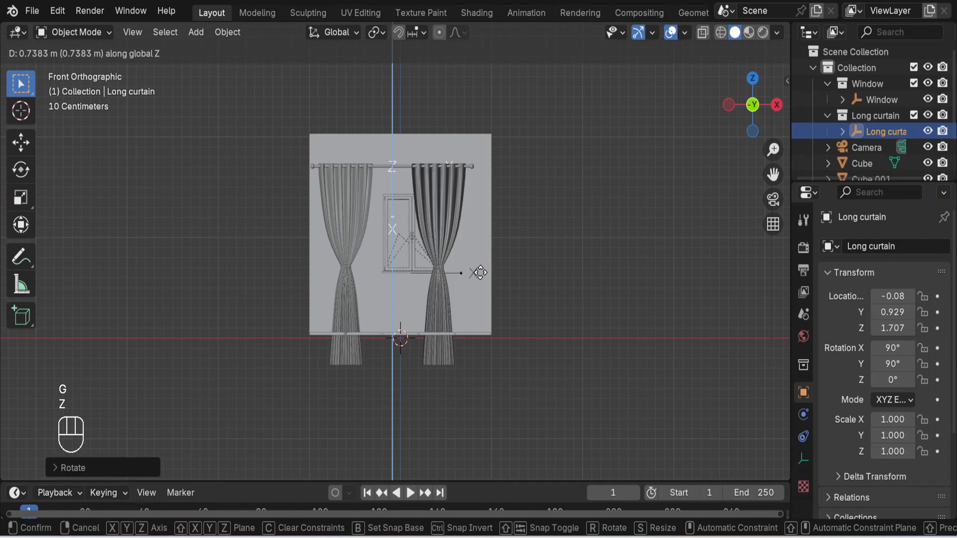
left_click(484, 273)
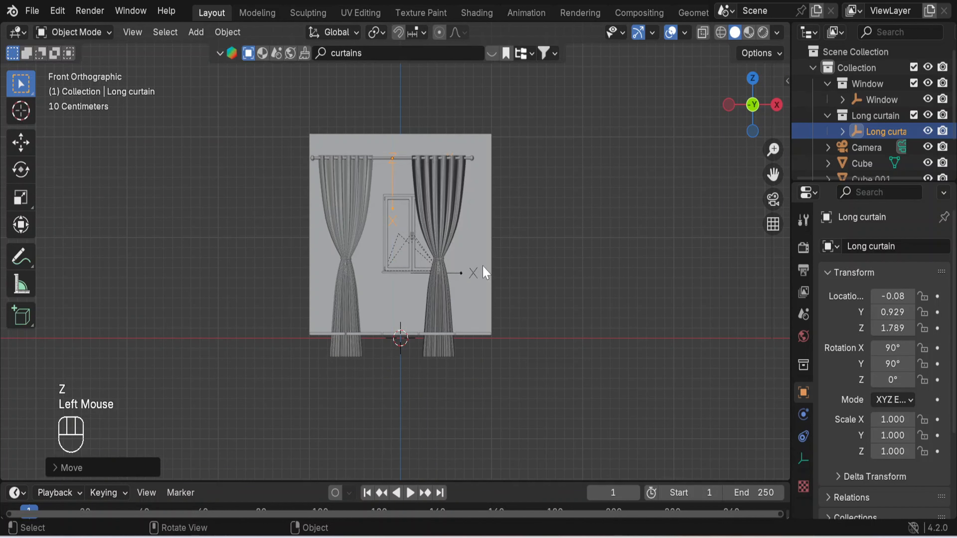
key("g")
key("x")
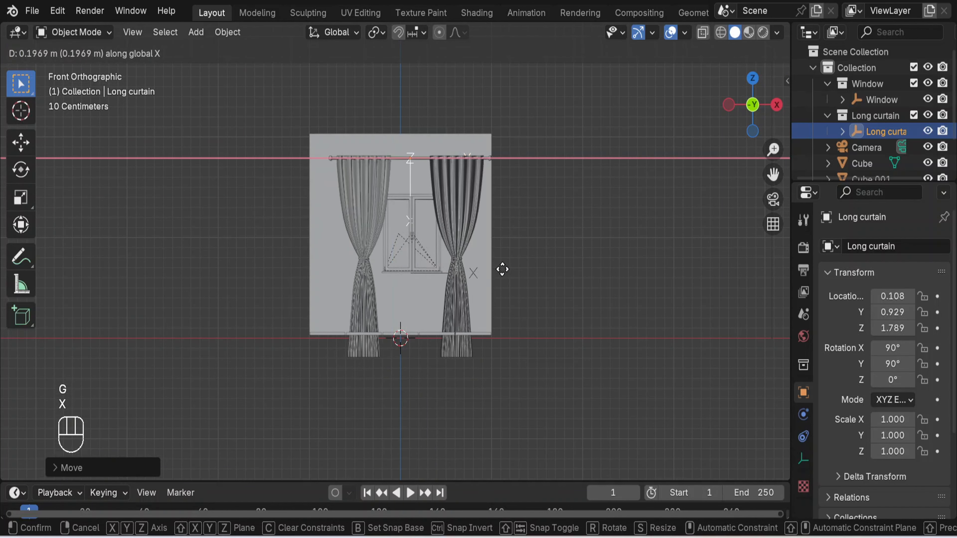
left_click(503, 269)
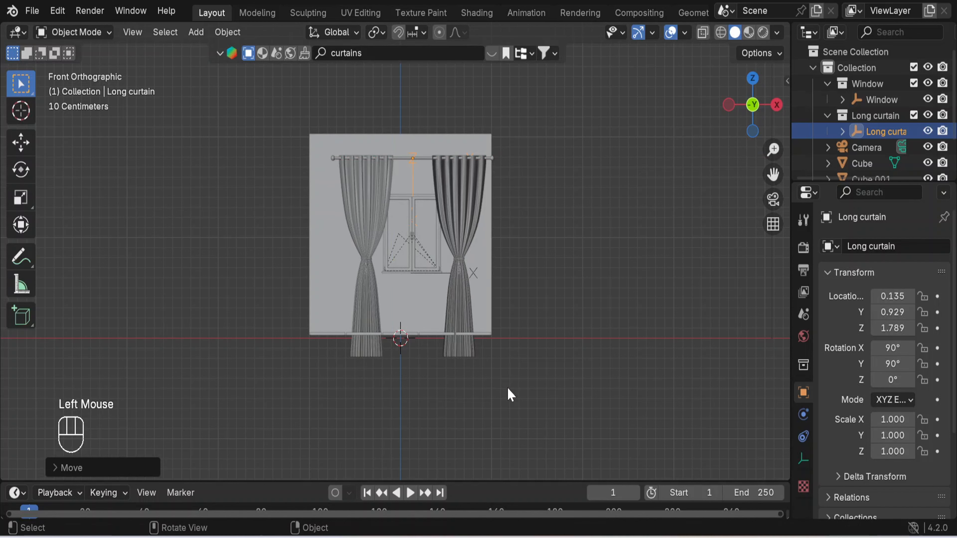
Step: Scale the long curtain down uniformly to about 0.58 and lower it along global Z to about 1.52 m
key("s")
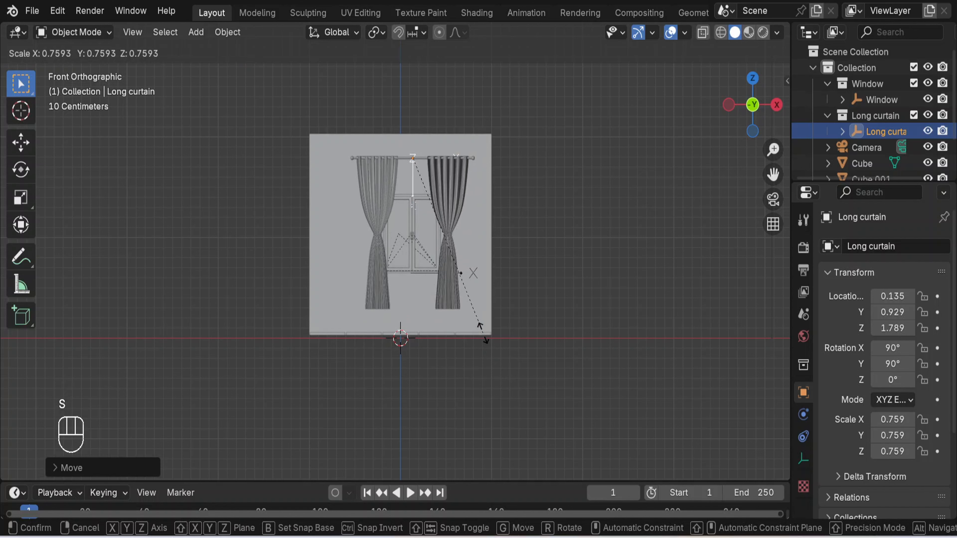
left_click(482, 323)
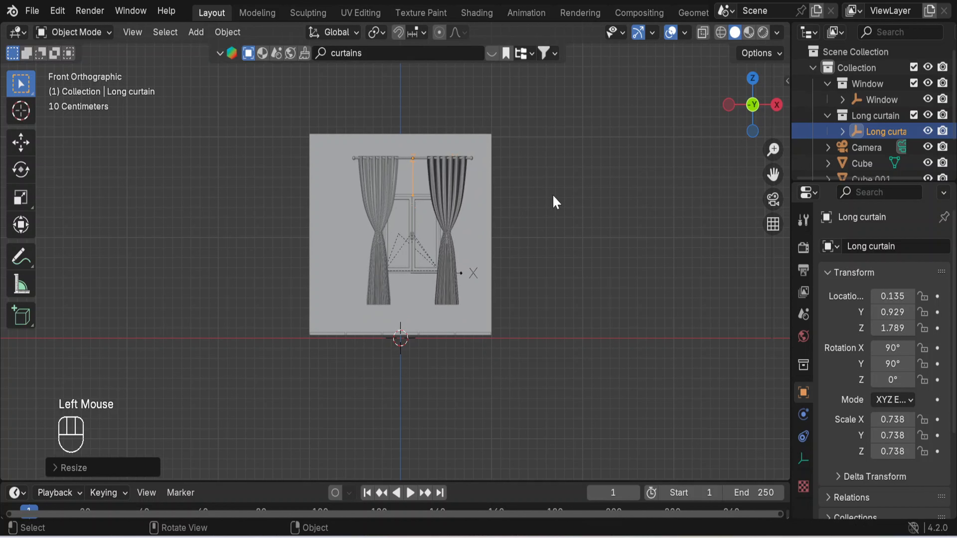
middle_click_drag(555, 201, 500, 248)
key("g")
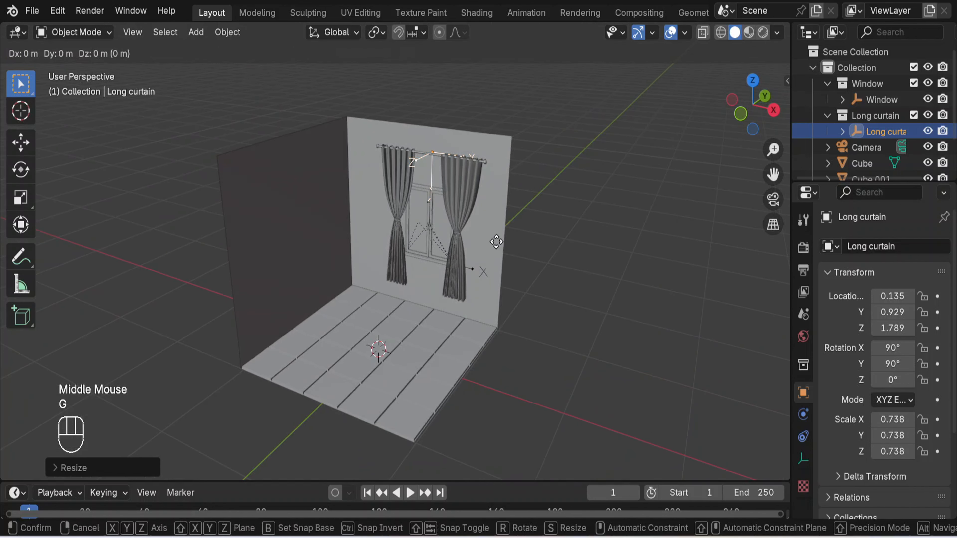
key("z")
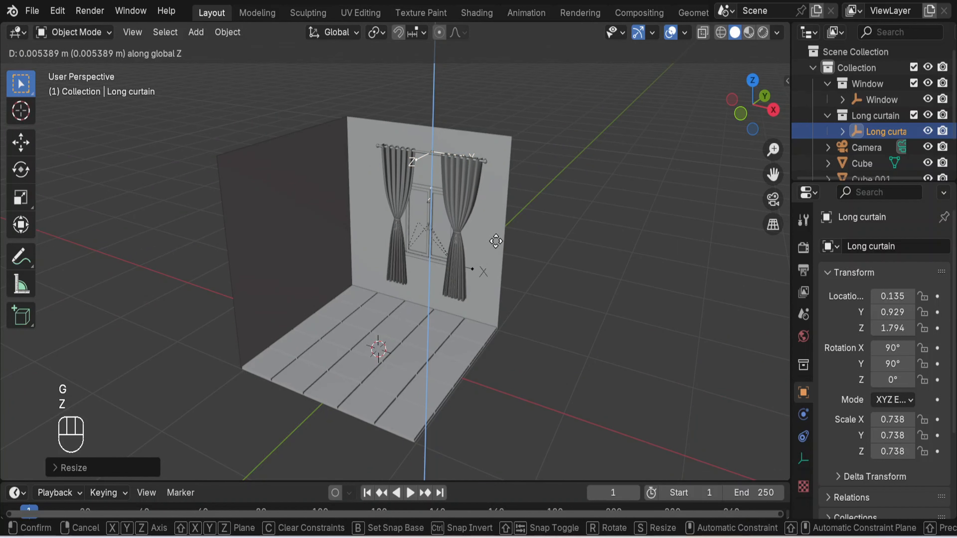
left_click(489, 268)
key("s")
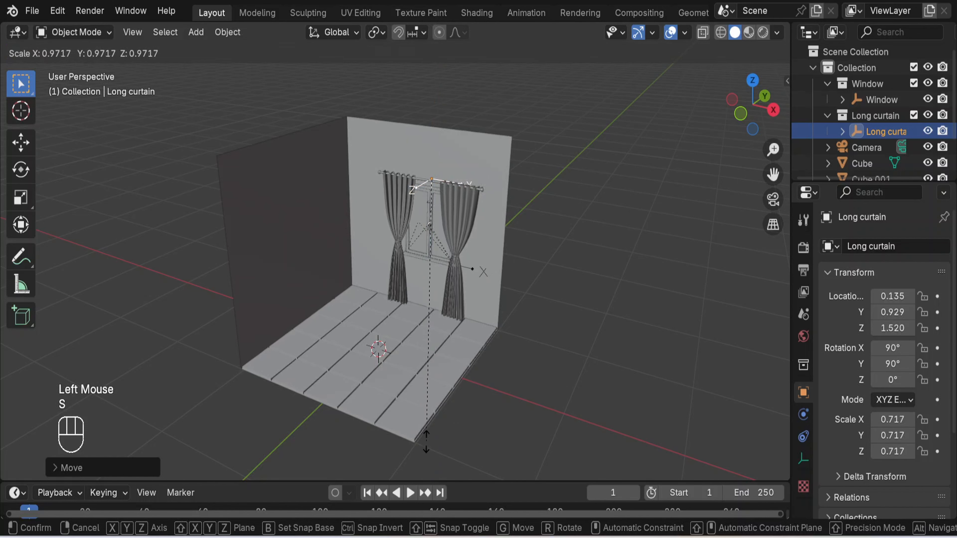
left_click(424, 395)
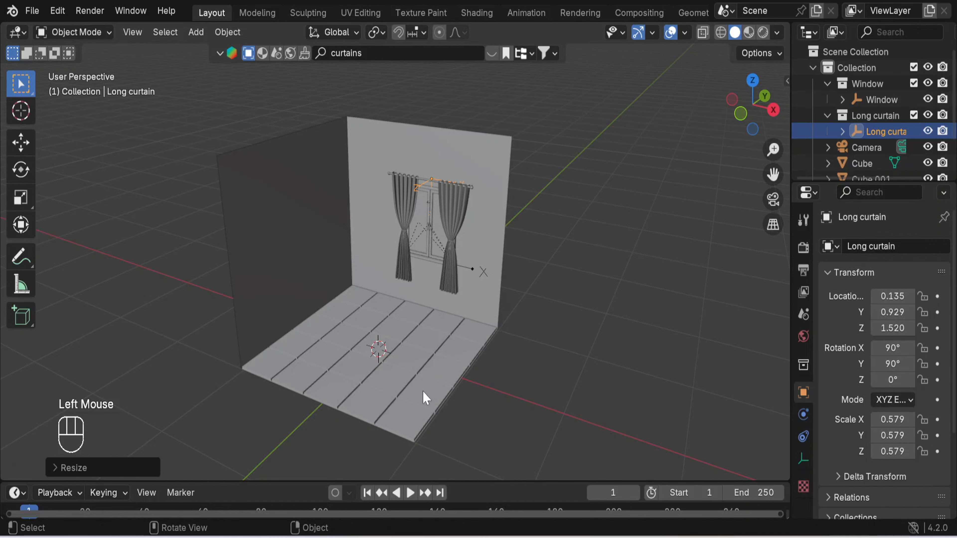
Step: Move the curtains along global X to about 1.61 m, clear of the window and back wall
mouse_move(593, 243)
middle_mouse_down()
mouse_move(348, 230)
mouse_move(592, 239)
middle_mouse_up()
scroll(591, 239, "up", 3)
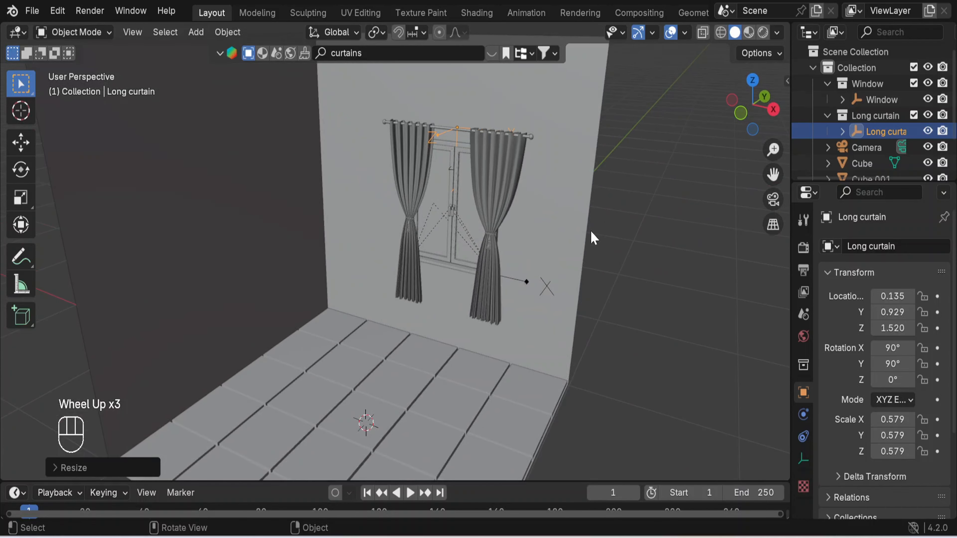
scroll(592, 238, "down", 1)
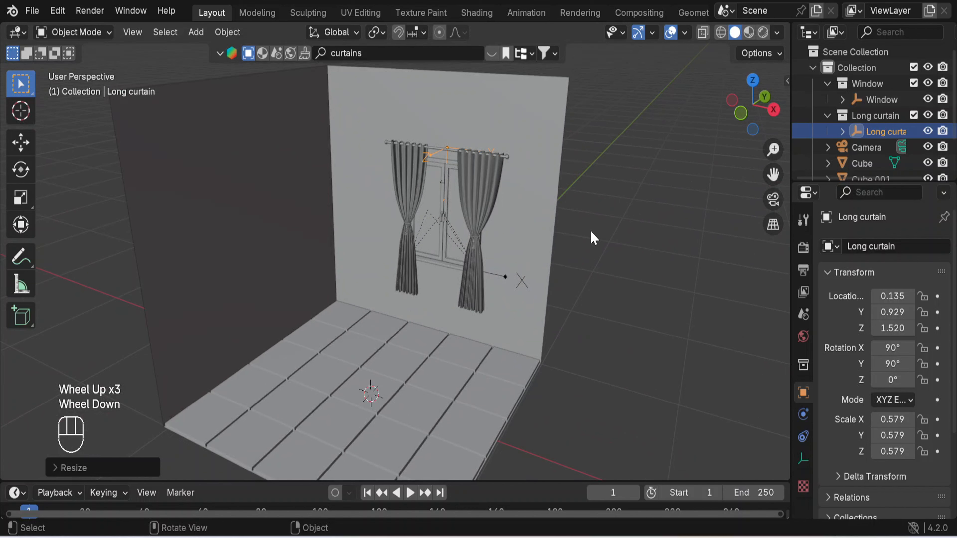
key("g")
key("x")
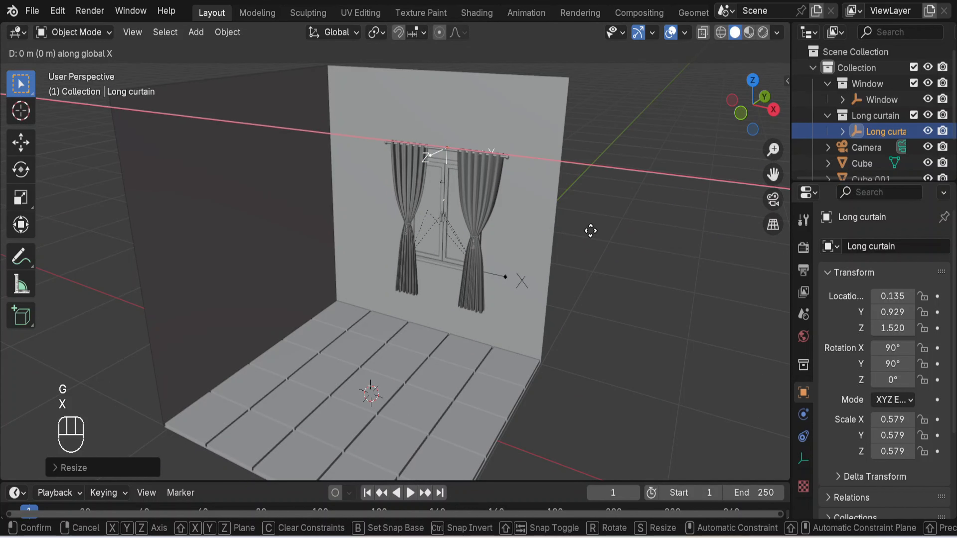
left_click(10, 253)
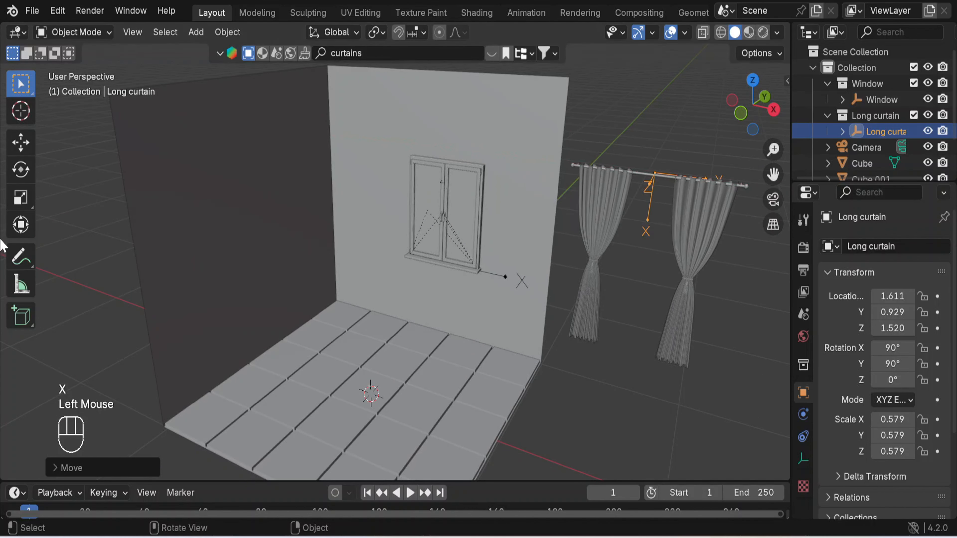
Step: Swing the window's left wing open by rotating it about -99.3° around global Z
scroll(429, 166, "up", 4)
scroll(432, 170, "down", 3)
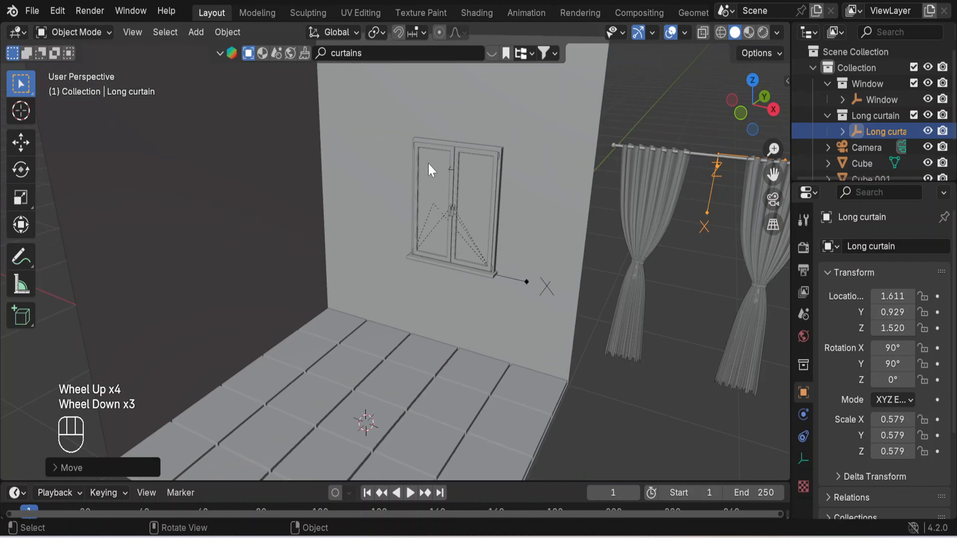
left_click(453, 158)
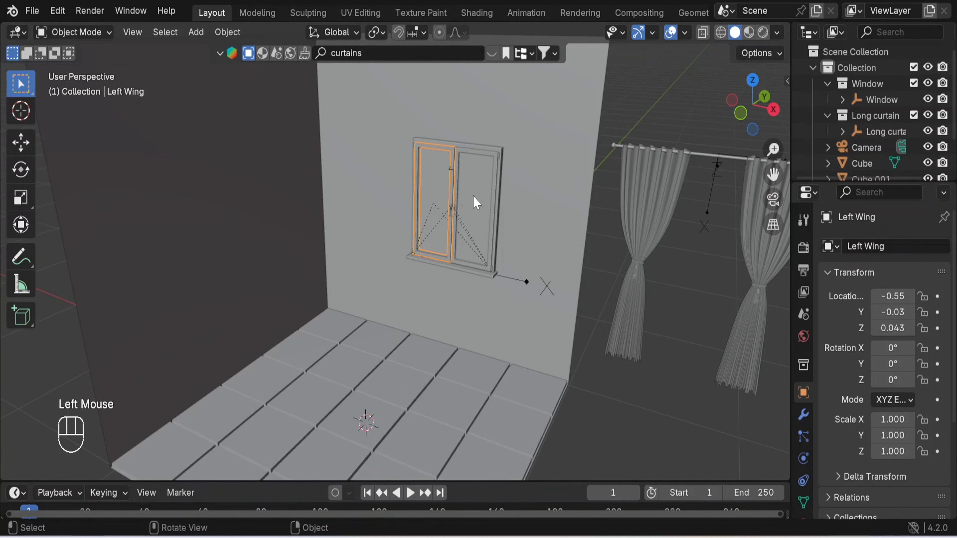
key("r")
key("z")
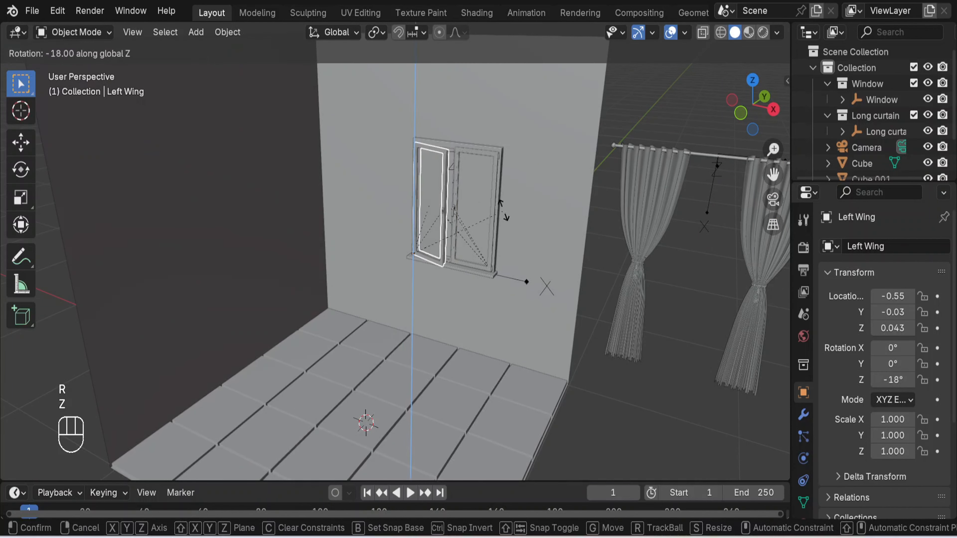
left_click(424, 274)
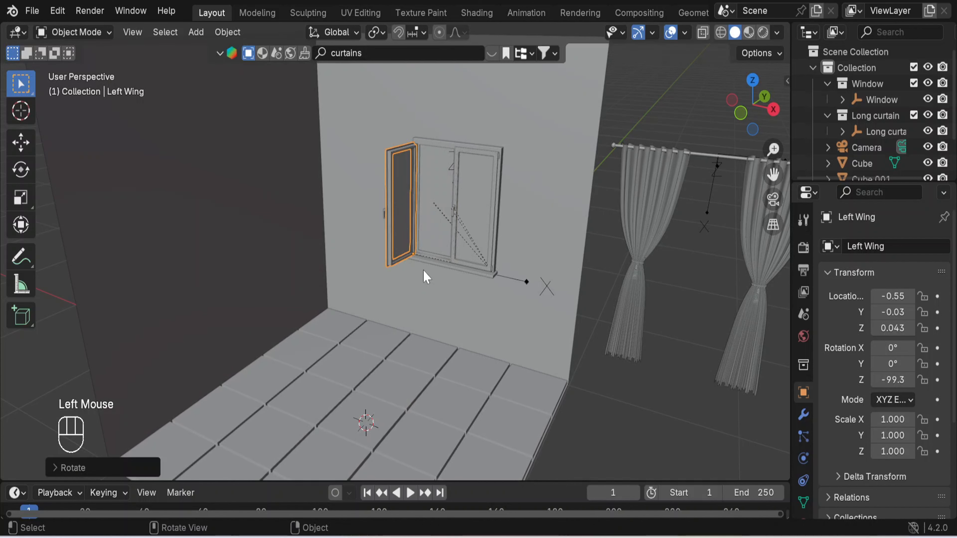
Step: Swing the window's right wing open by rotating it about 119.4° around global Z
left_click(460, 161)
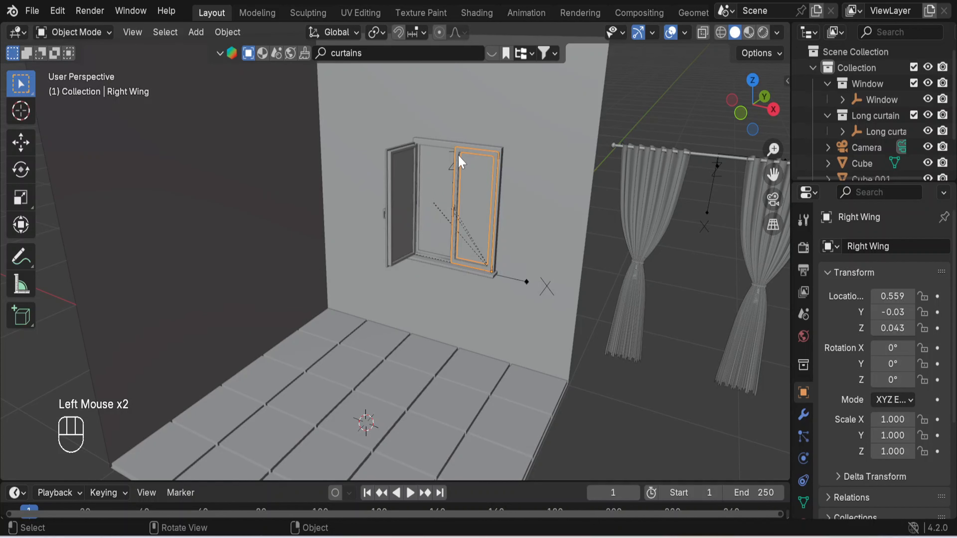
key("r")
key("z")
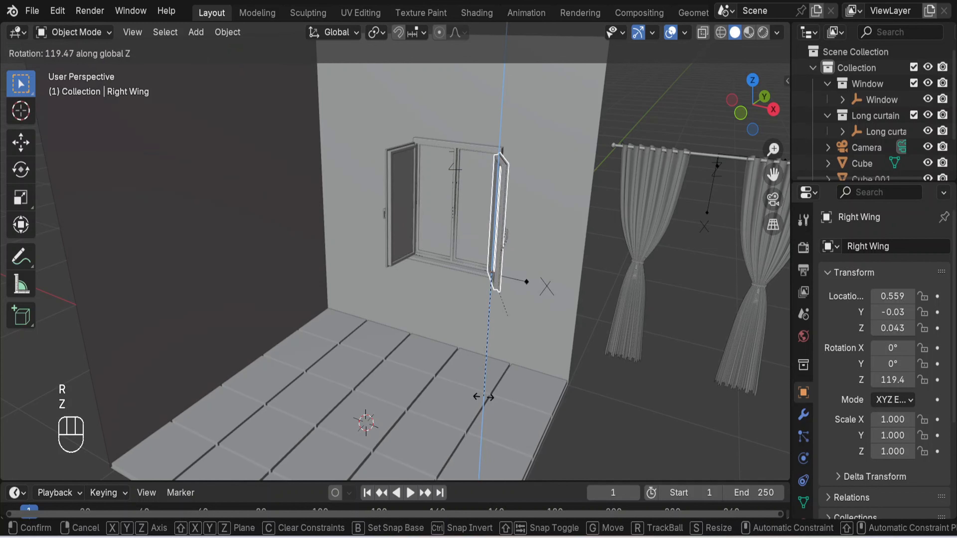
left_click(486, 403)
Step: Add a Boolean Difference modifier to the back wall with the window frame as its object, and apply it
scroll(452, 187, "down", 2)
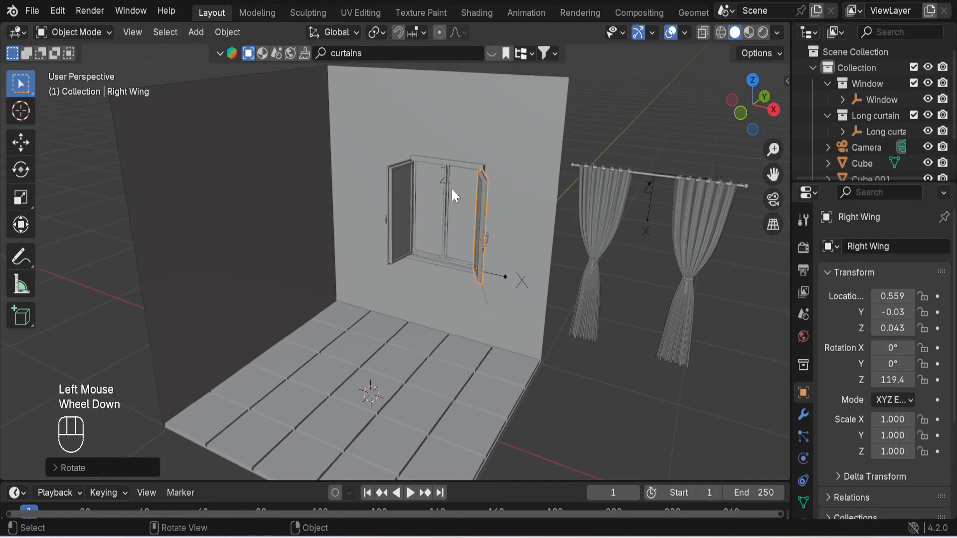
left_click(474, 146)
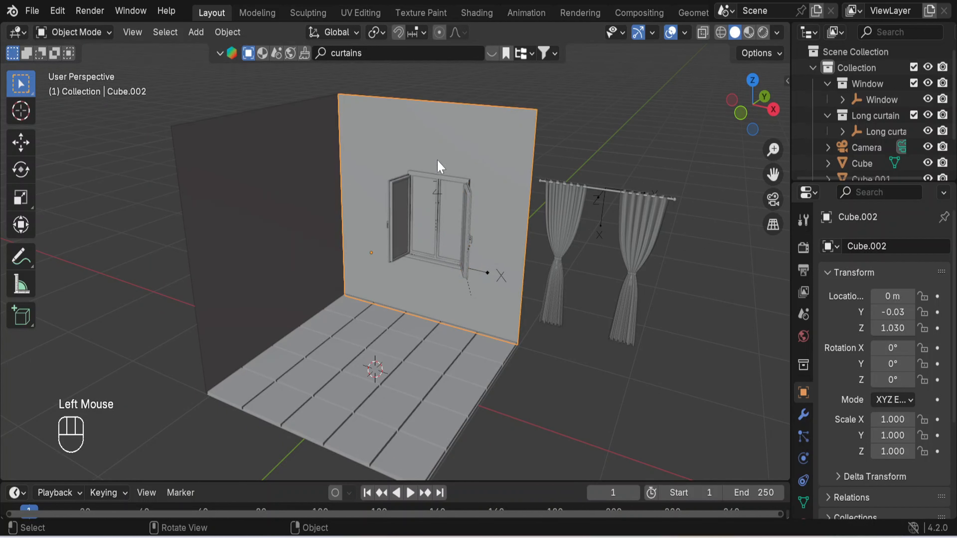
left_click(803, 416)
left_click(887, 246)
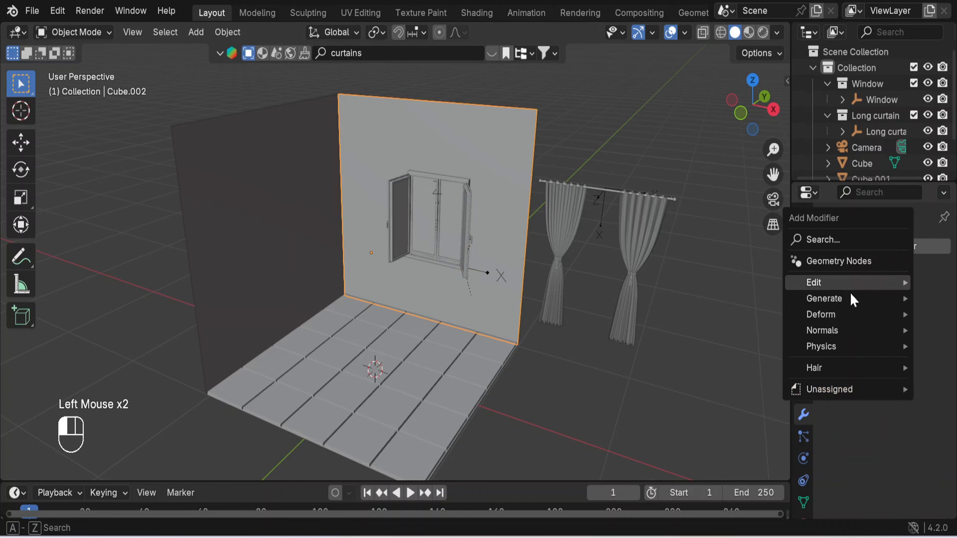
mouse_move(843, 304)
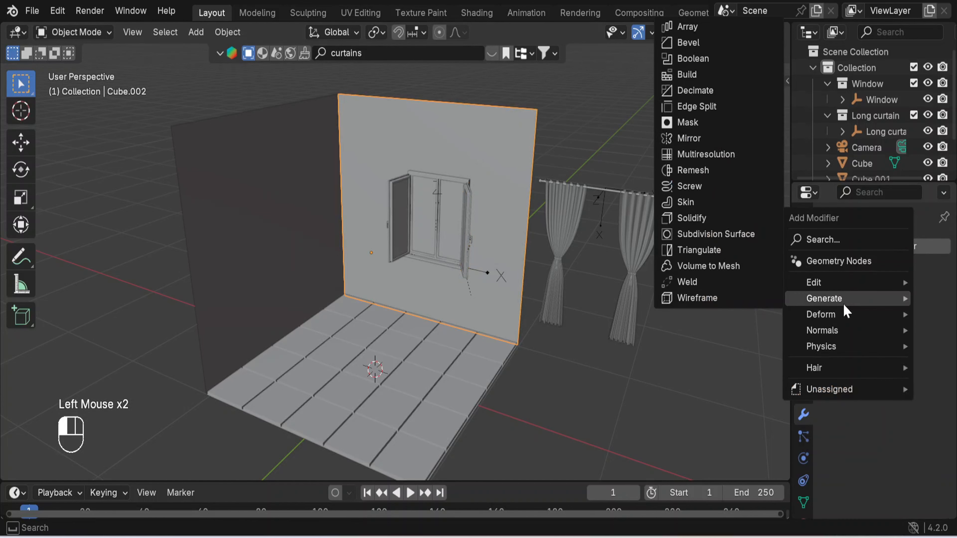
left_click(718, 59)
left_click(919, 335)
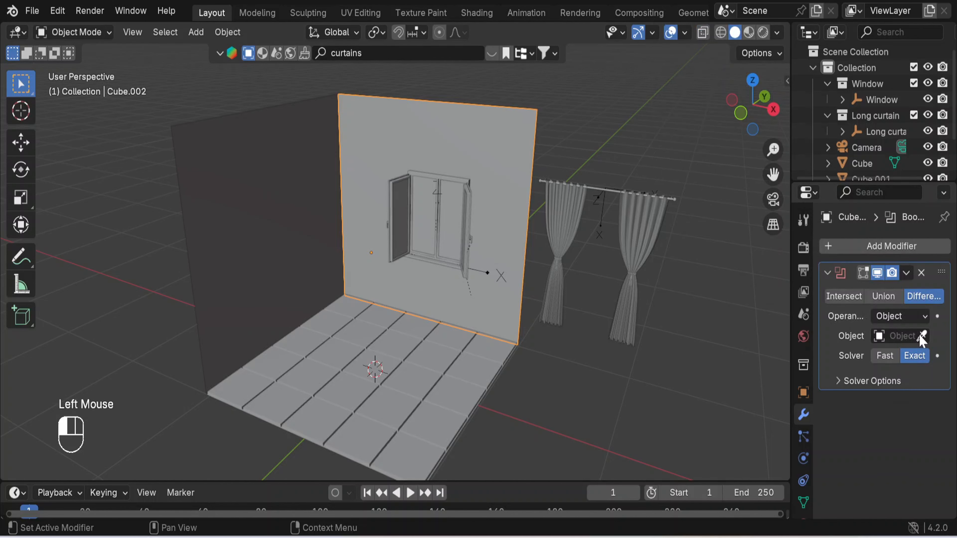
left_click(447, 179)
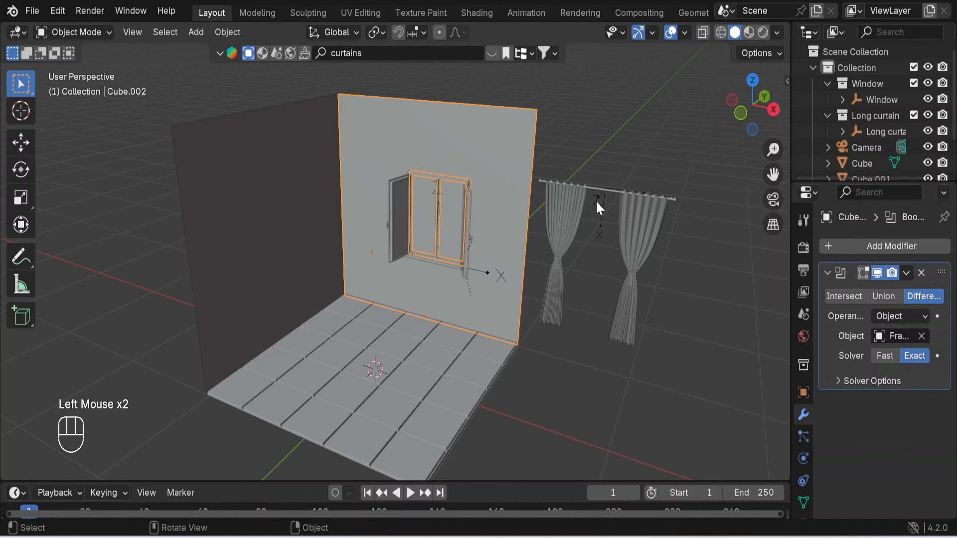
left_click(907, 277)
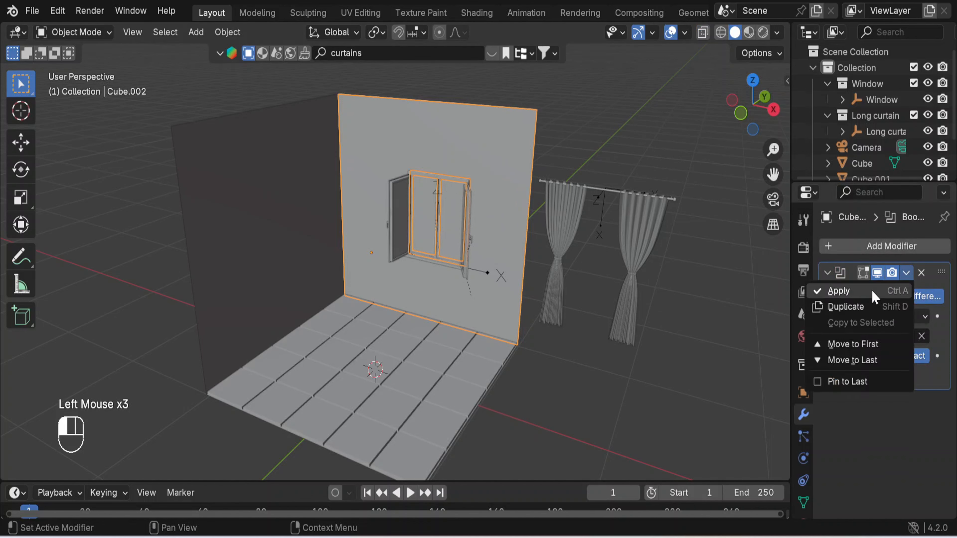
left_click(859, 293)
left_click(529, 326)
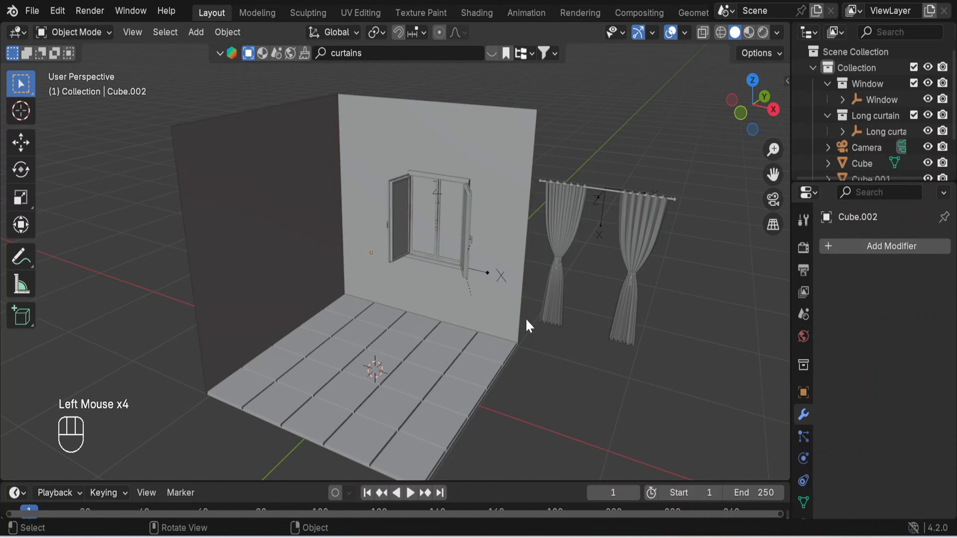
Step: Select the window's parent empty and move it along global Y to about 2.35 m, out of the back wall
middle_click_drag(668, 269, 534, 293)
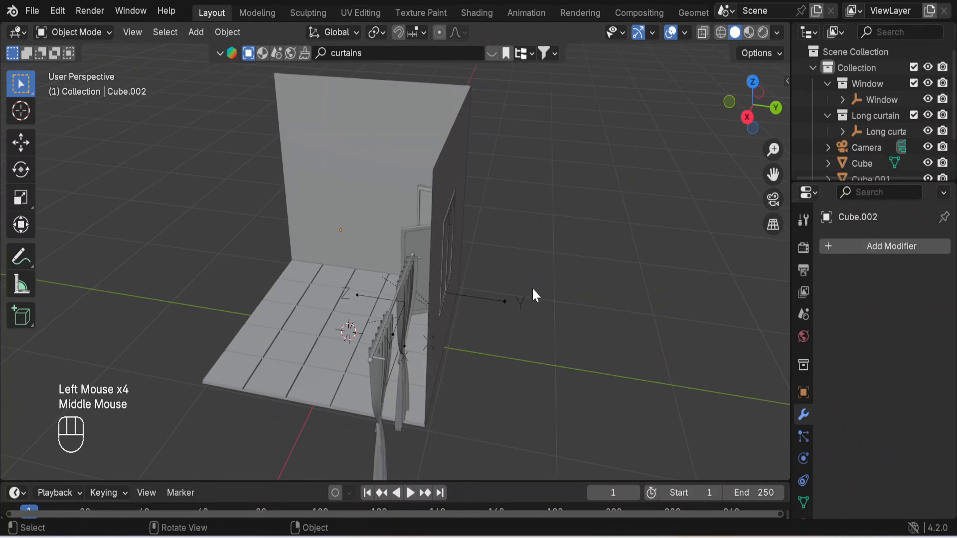
left_click(517, 311)
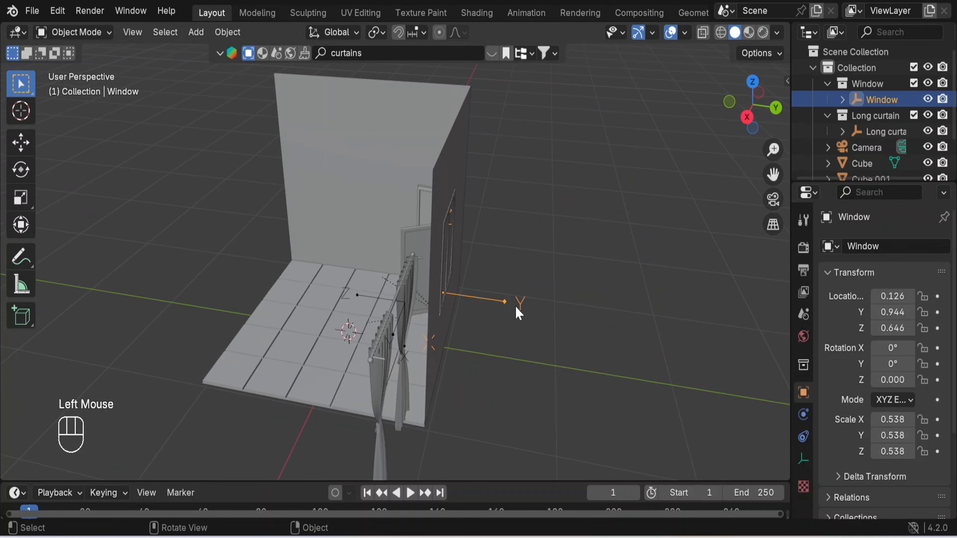
middle_click_drag(568, 326, 628, 312)
key("g")
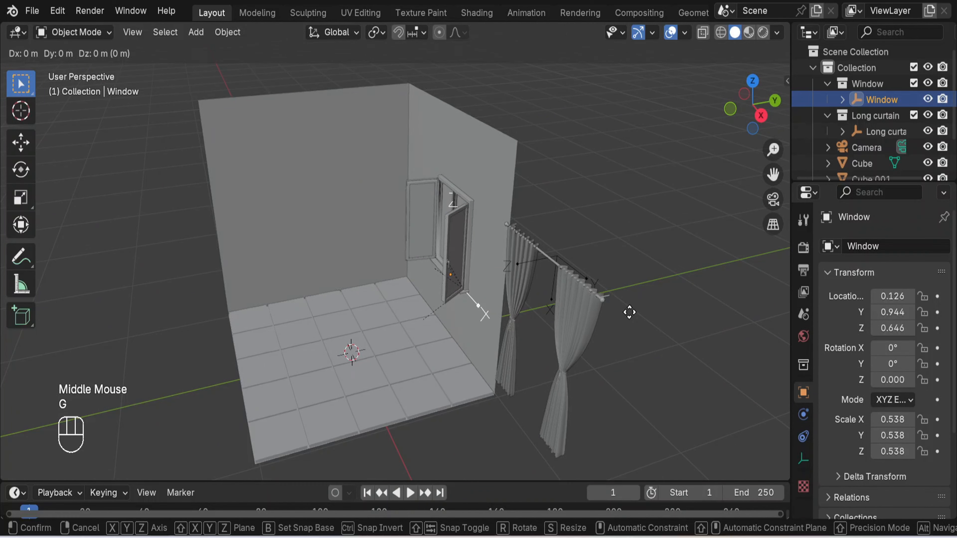
key("y")
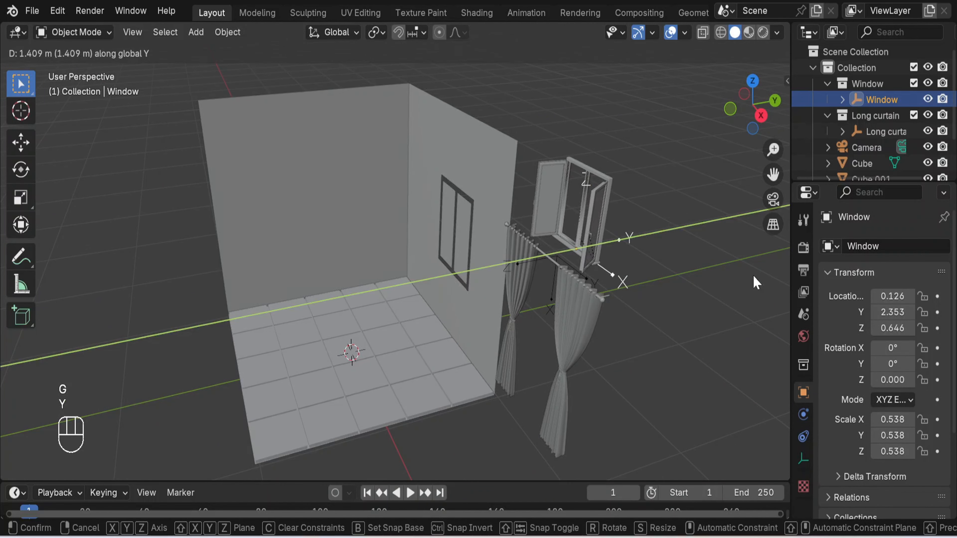
left_click(749, 291)
Step: Delete the two pane-shaped faces inside the window cut-out of the back wall in Edit Mode
middle_click_drag(689, 362, 712, 354)
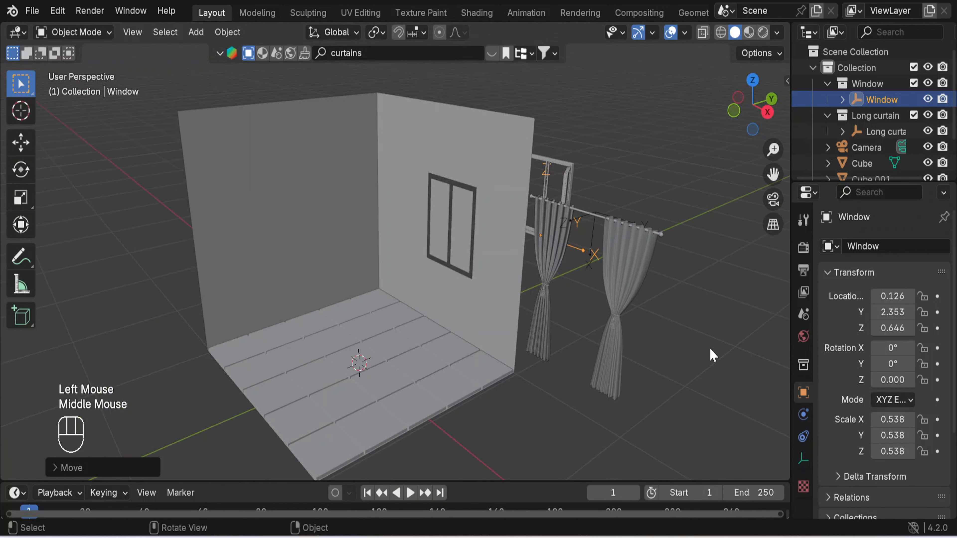
left_click(443, 233)
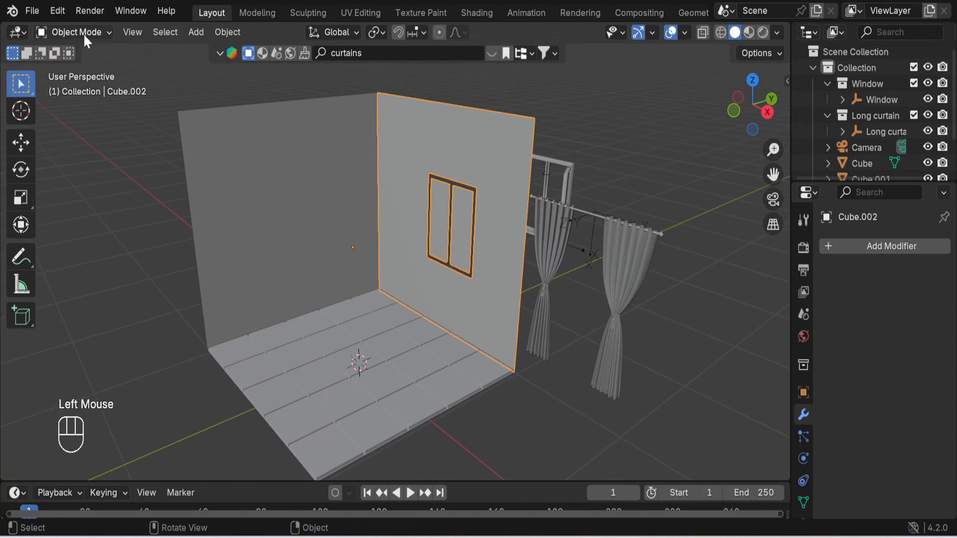
left_click(74, 32)
left_click(85, 70)
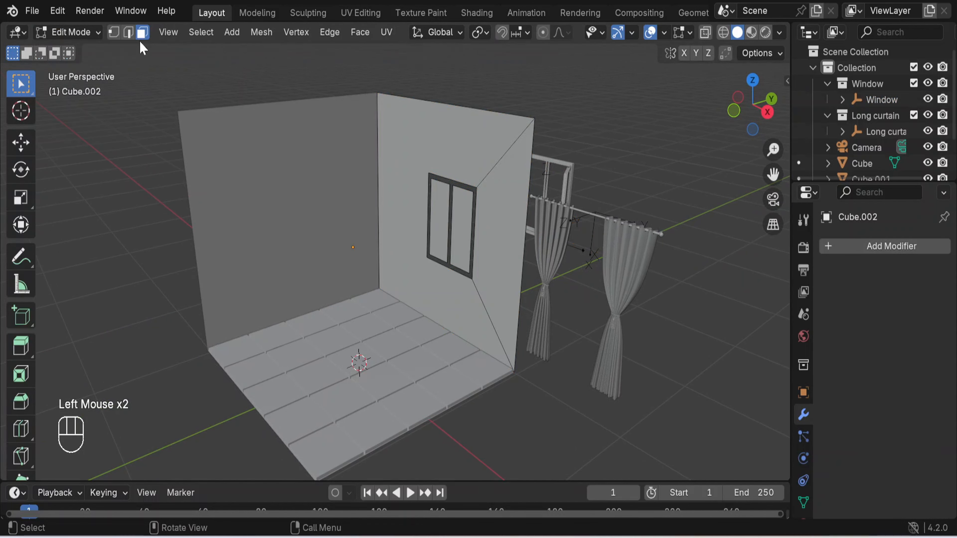
left_click(446, 235)
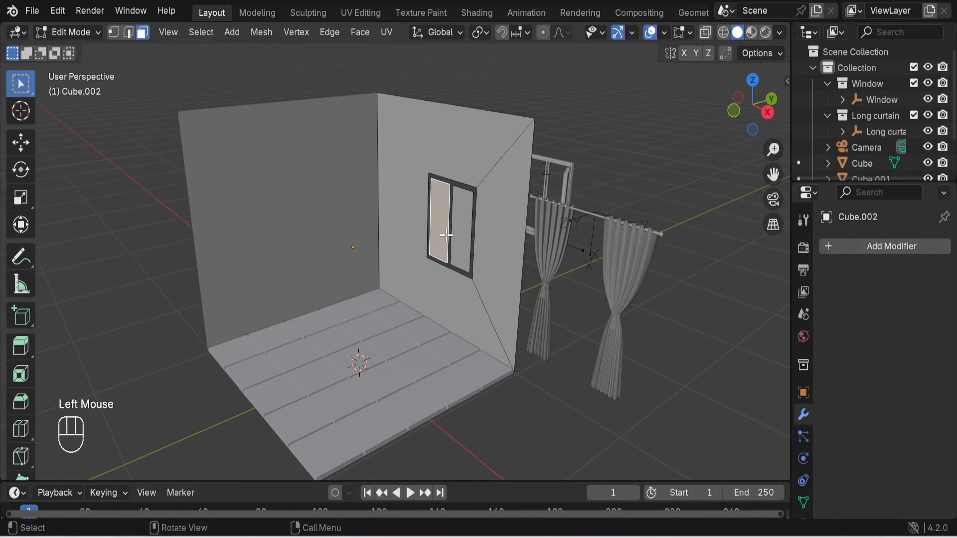
left_click(459, 230, "shift")
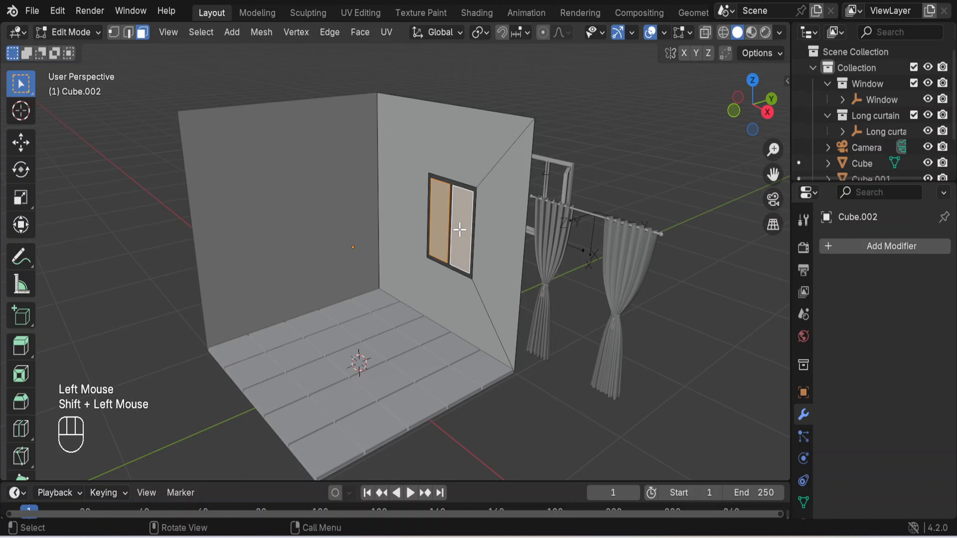
key("Delete")
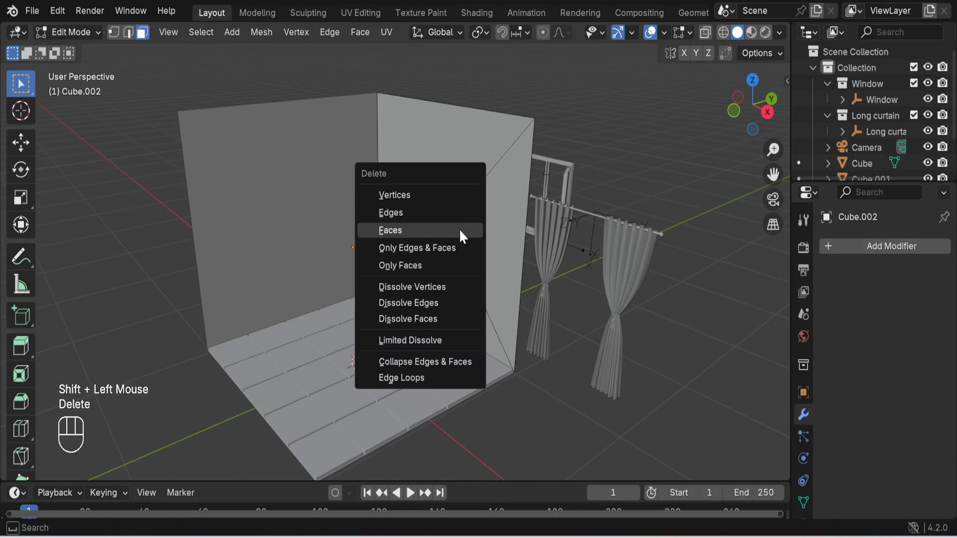
left_click(459, 230)
middle_click_drag(632, 136, 565, 158)
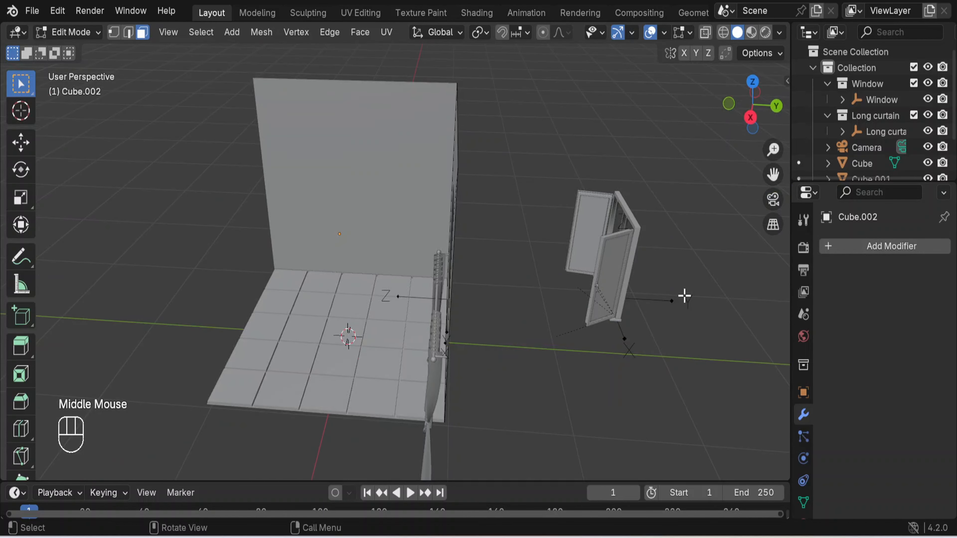
Step: Leave Edit Mode, select the window's parent empty and move it along global Y to about 0.96 m, into the wall cut-out
key("Tab")
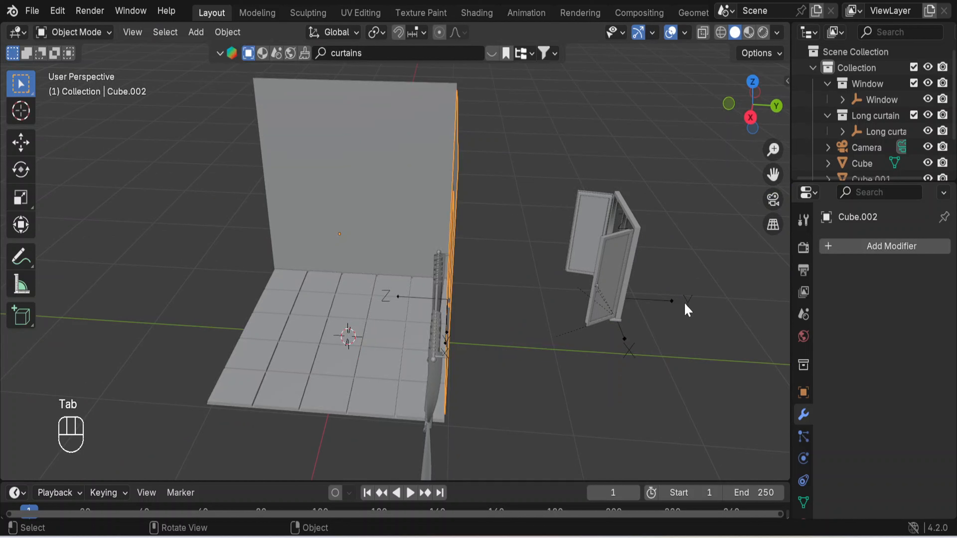
left_click(688, 302)
middle_click_drag(643, 384, 657, 358)
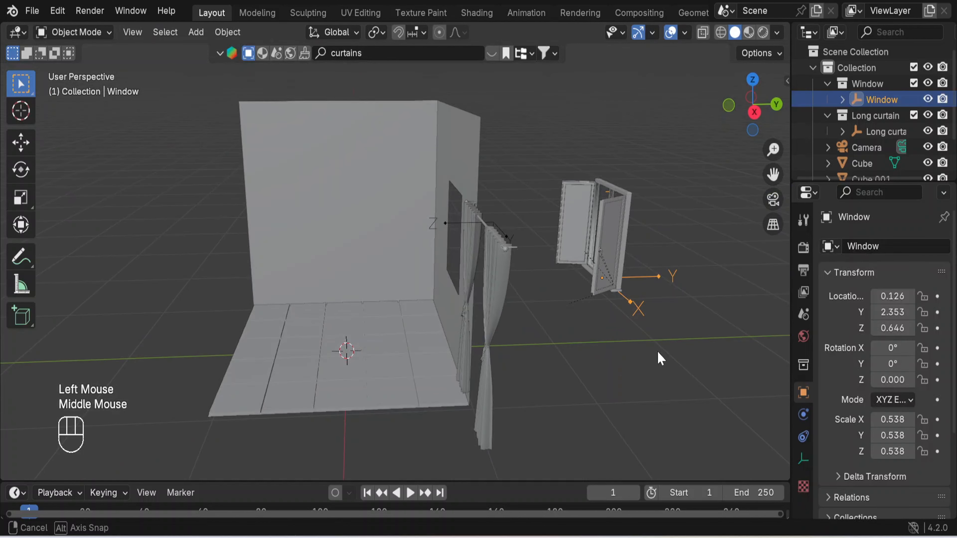
key("g")
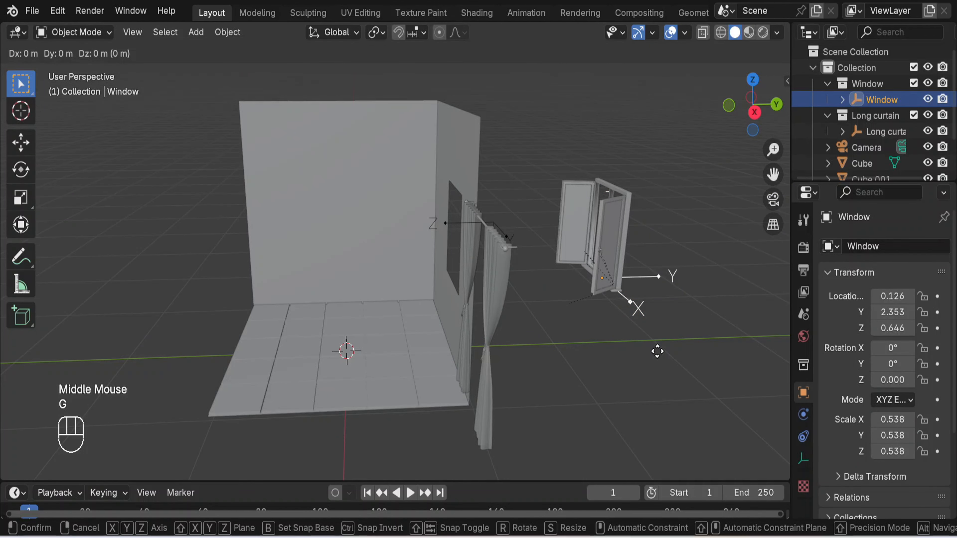
key("y")
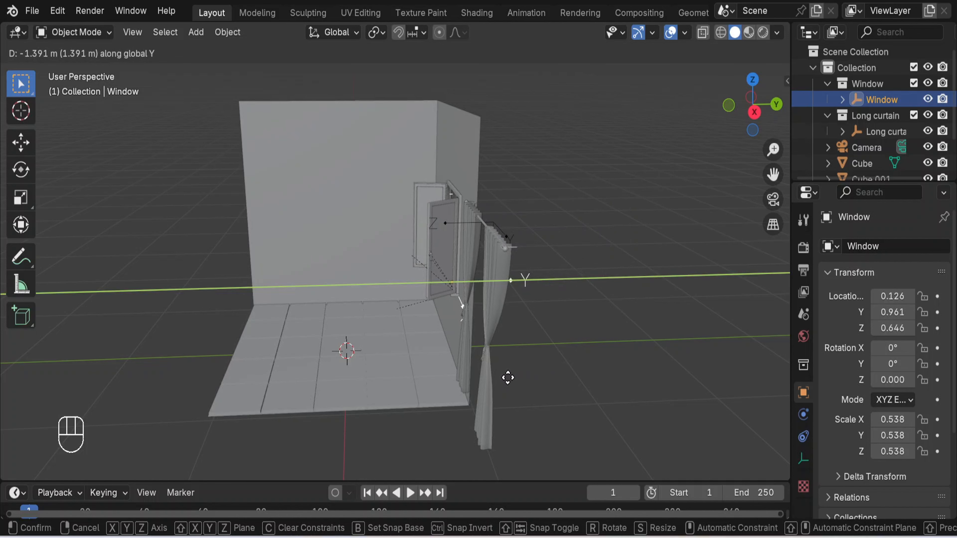
left_click(505, 379)
middle_click_drag(596, 352, 689, 349)
Step: Try clearing the location of the long curtain's parent empty, and undo it
left_click(602, 235)
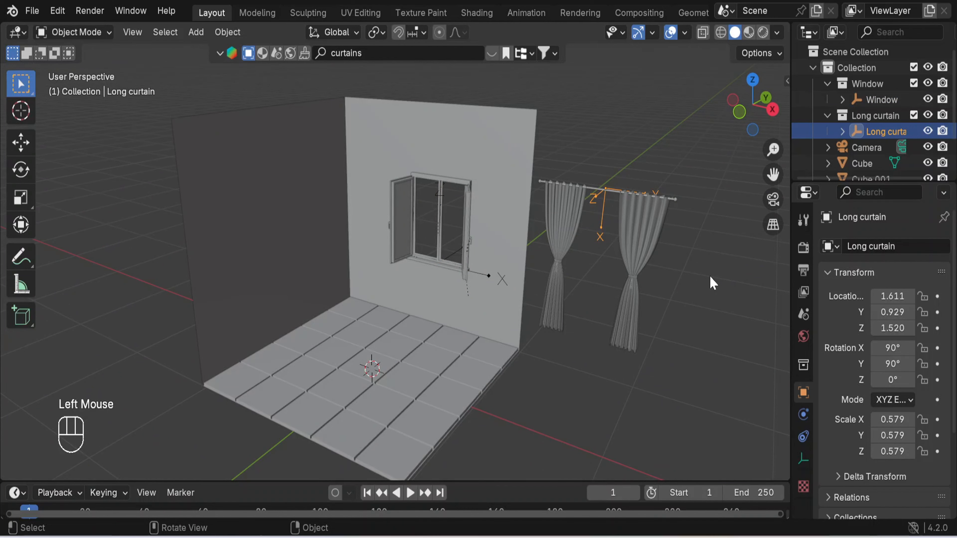
key("alt+g")
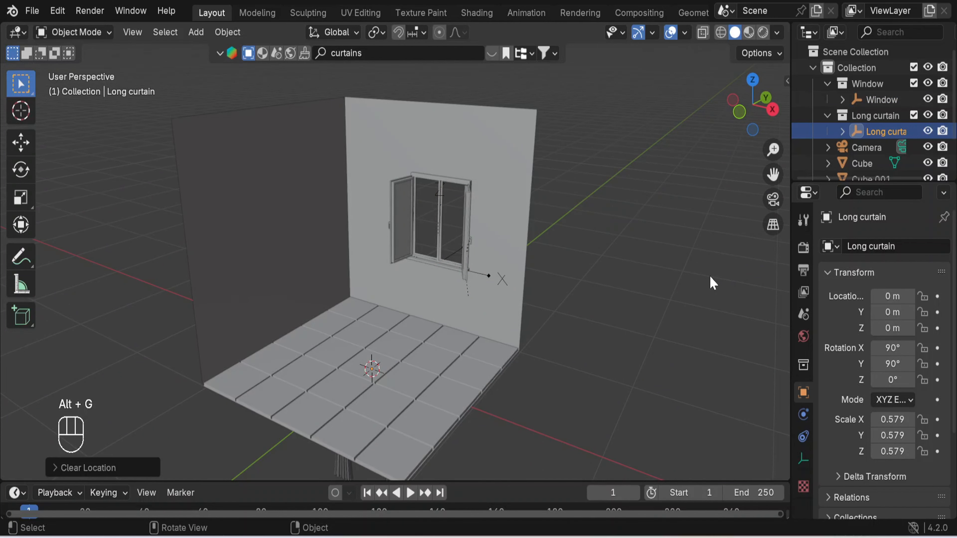
middle_click_drag(709, 275, 616, 283)
key("ctrl+z")
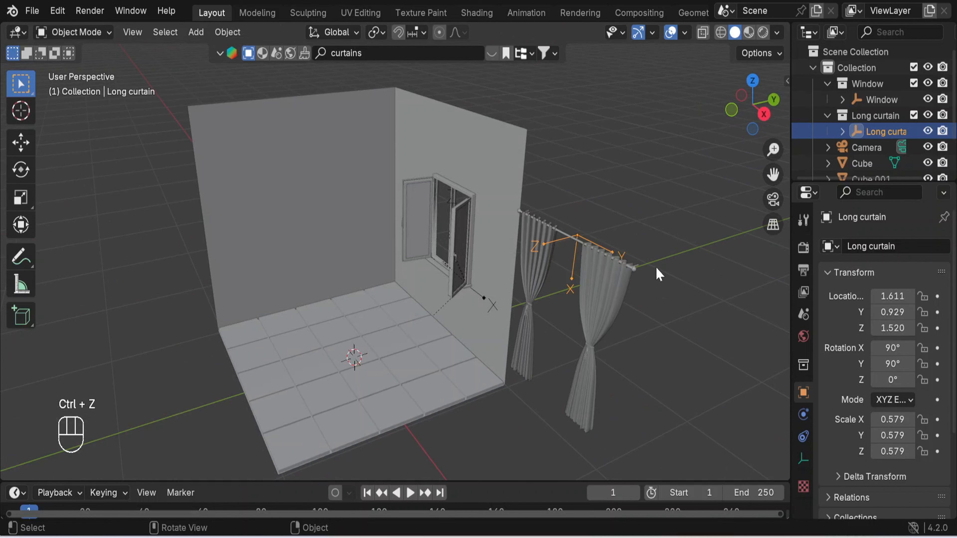
Step: Move the long curtain's parent empty about -1.46 m along global X, in front of the window
key("g")
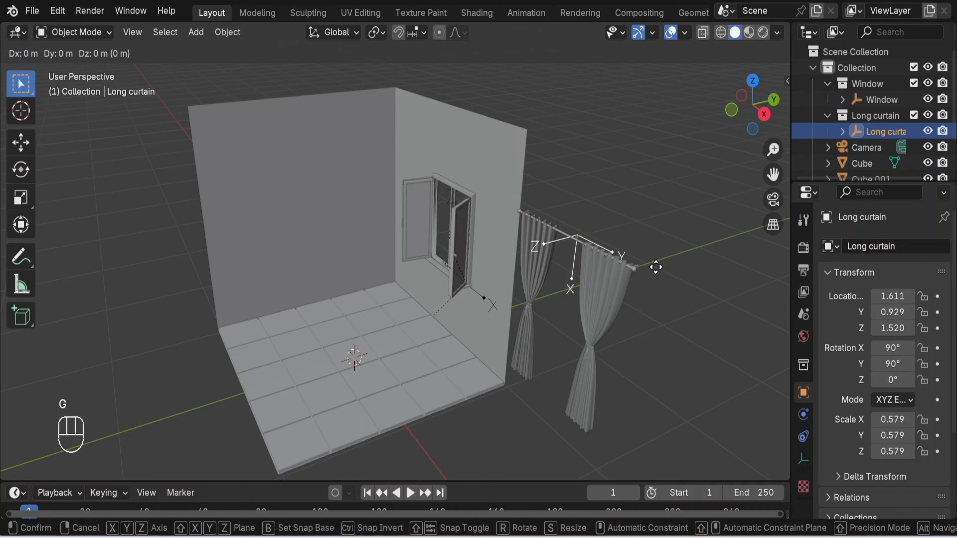
key("x")
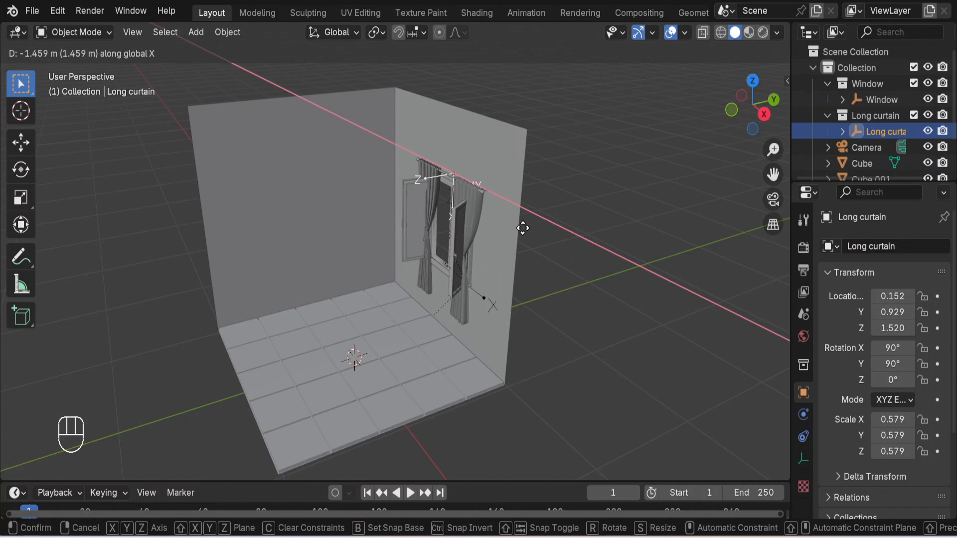
left_click(522, 227)
Step: Close the window's left wing by rotating it around global Z in two turns, the second about 38.6°
middle_click_drag(581, 245, 628, 265)
scroll(493, 241, "up", 4)
left_click(359, 207)
scroll(586, 259, "down", 2)
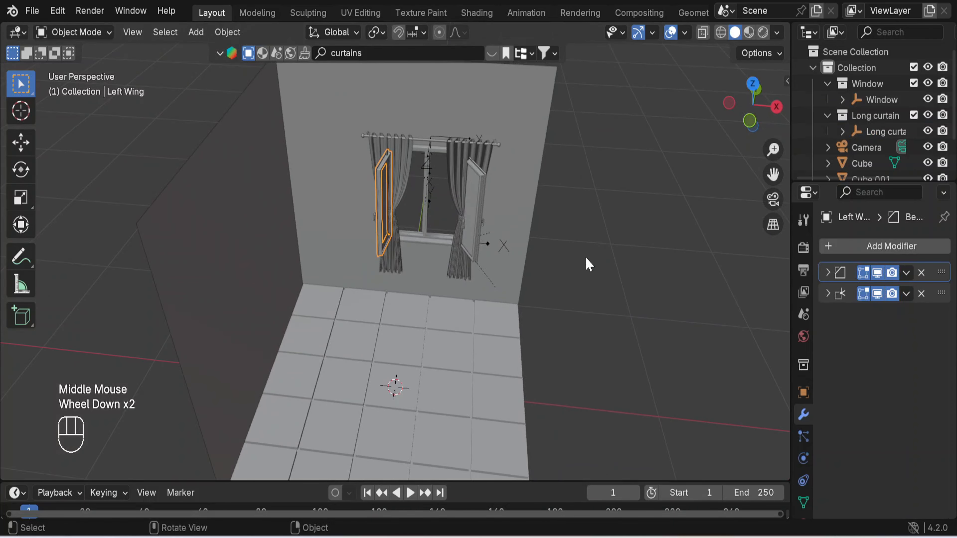
key("r")
key("z")
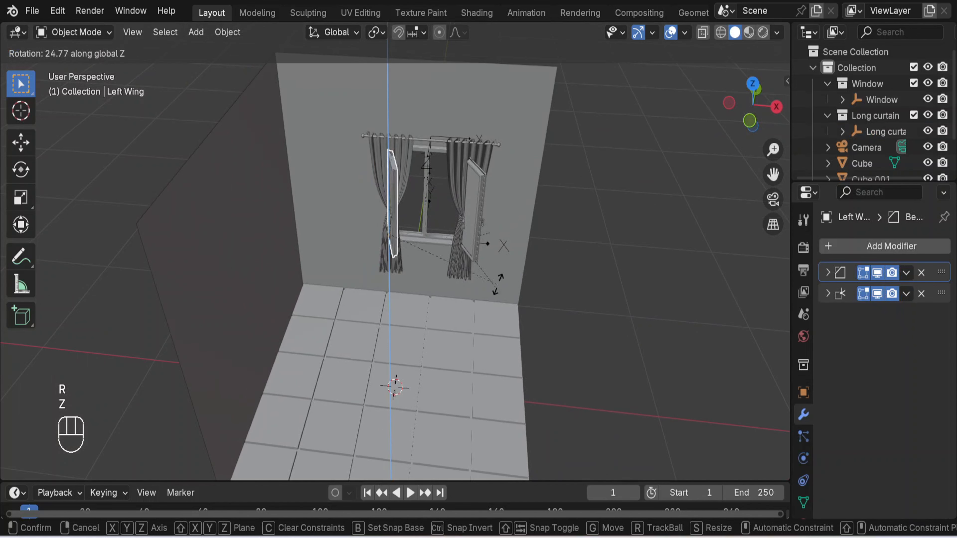
left_click(483, 248)
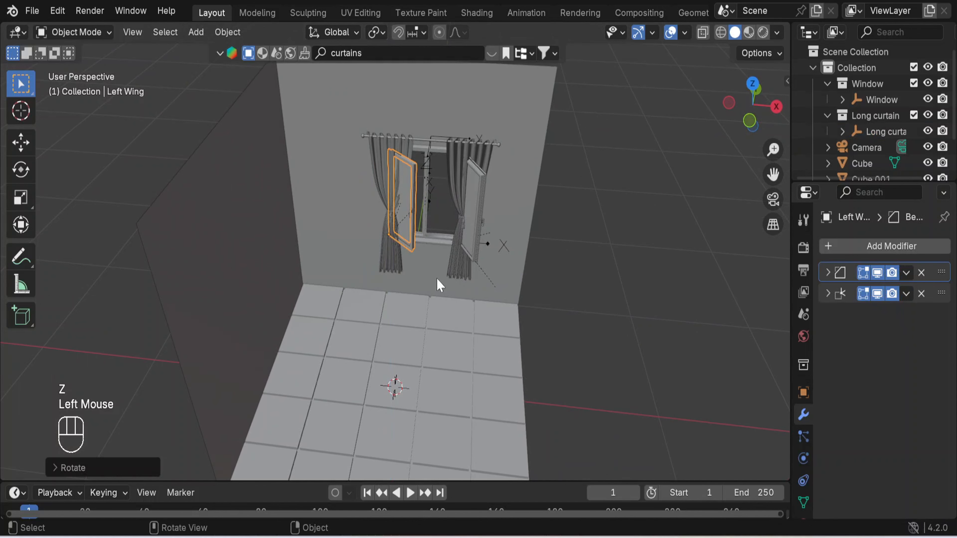
key("r")
key("z")
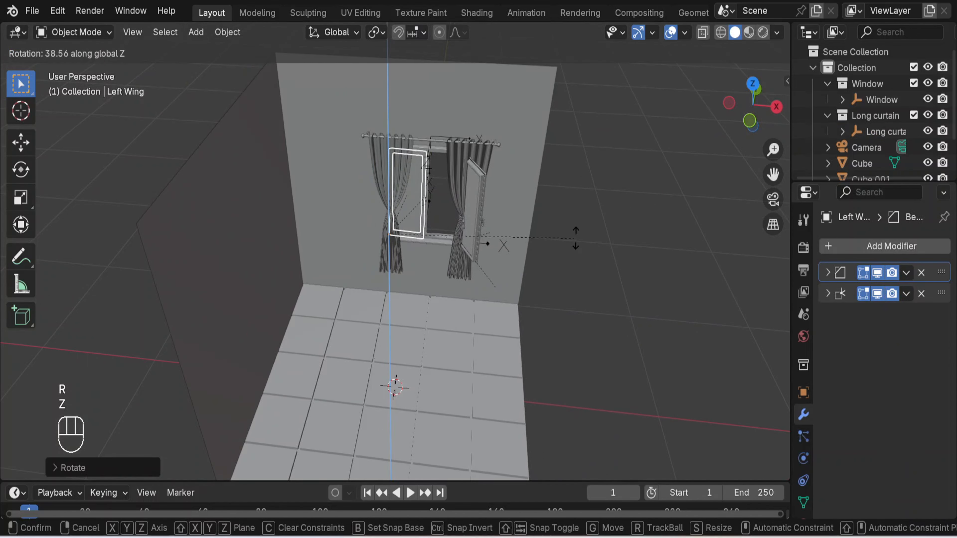
left_click(583, 243)
Step: Close the window's right wing by rotating it about -109° around global Z
middle_click_drag(583, 243, 528, 213)
left_click(647, 246)
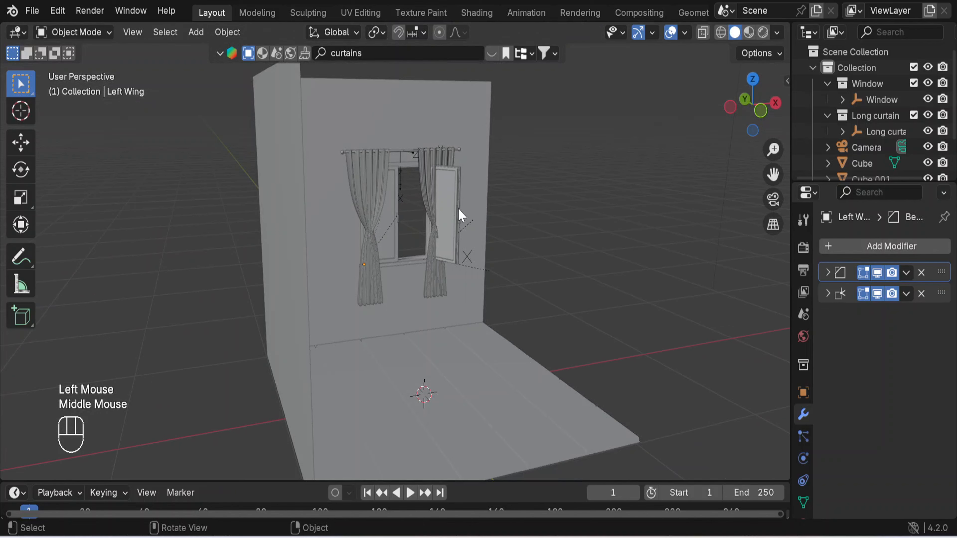
left_click(460, 215)
middle_click_drag(599, 216, 506, 265)
key("r")
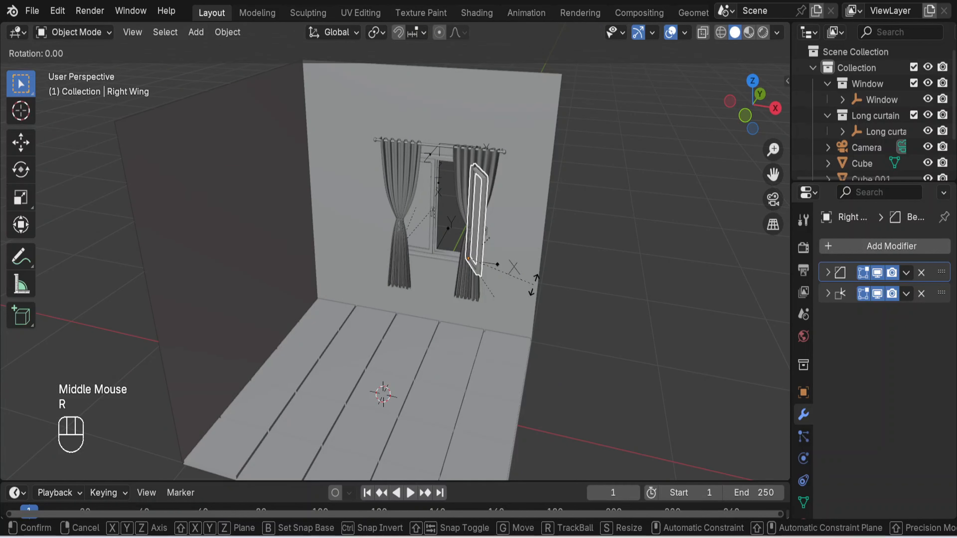
key("z")
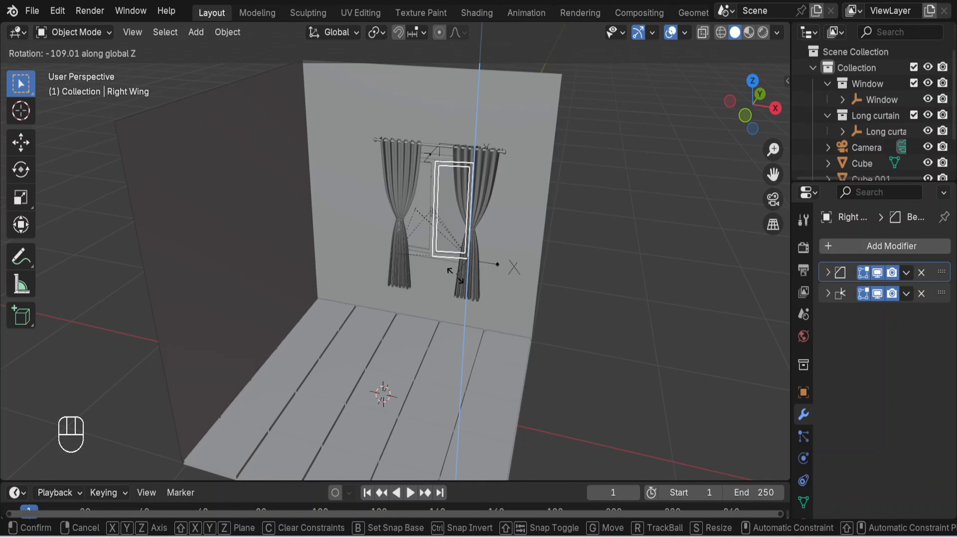
left_click(457, 279)
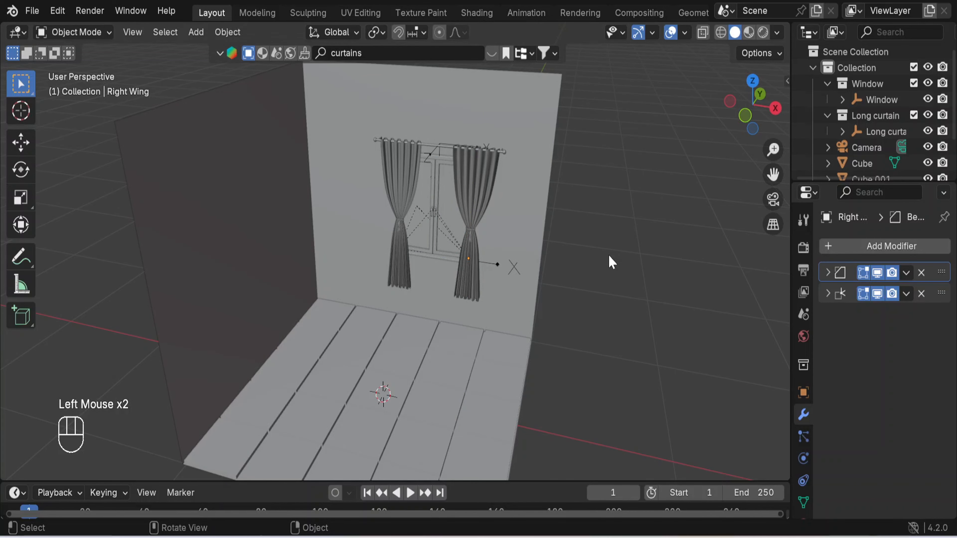
Step: Search the online asset library for "bed" and show the result thumbnails
scroll(611, 261, "up", 3)
scroll(611, 261, "down", 3)
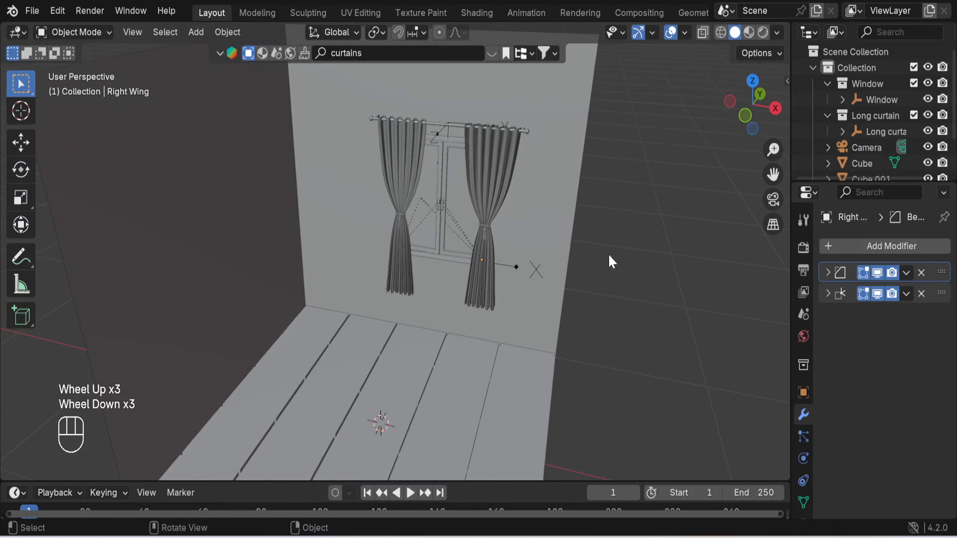
middle_click_drag(610, 261, 644, 230)
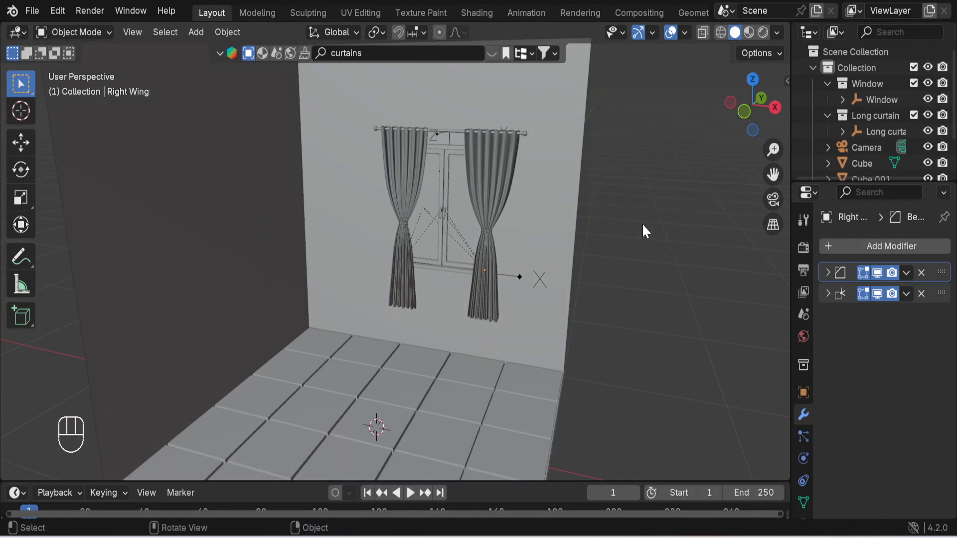
scroll(644, 231, "down", 3)
middle_click_drag(574, 260, 521, 293)
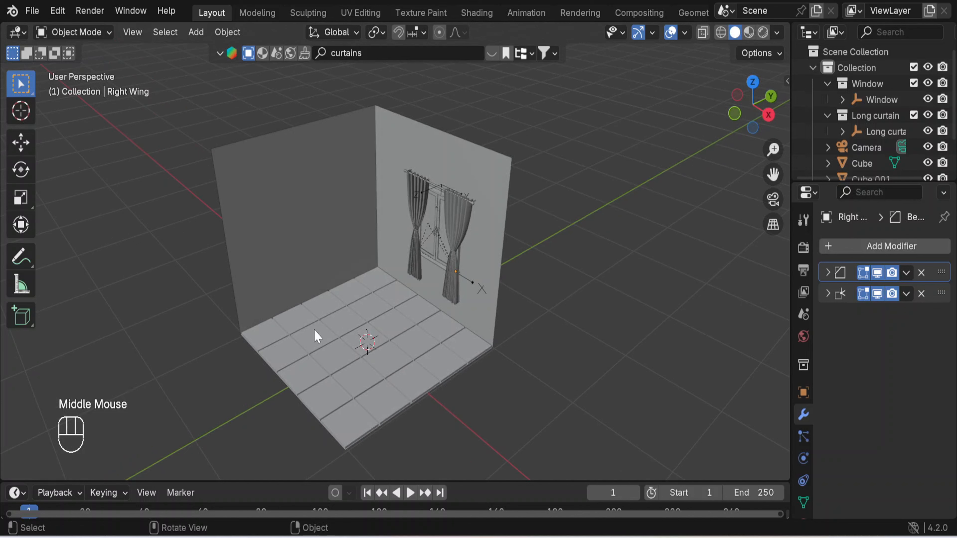
left_click(378, 47)
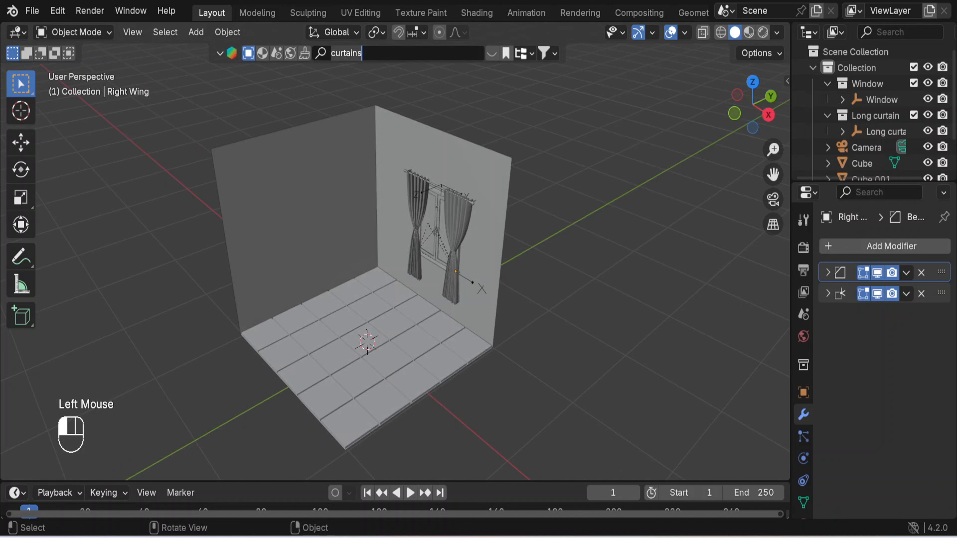
key("ctrl+BackSpace")
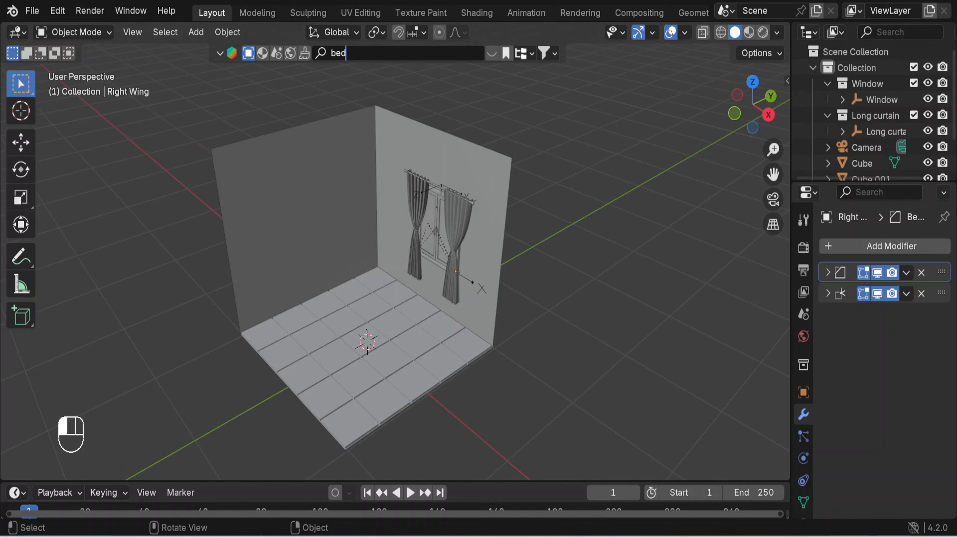
type("bed")
key("Return")
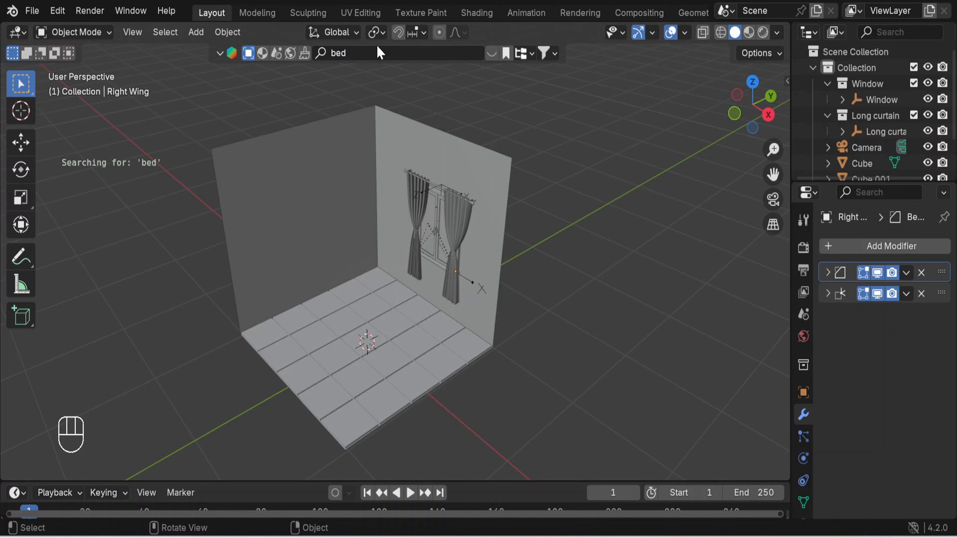
left_click(492, 54)
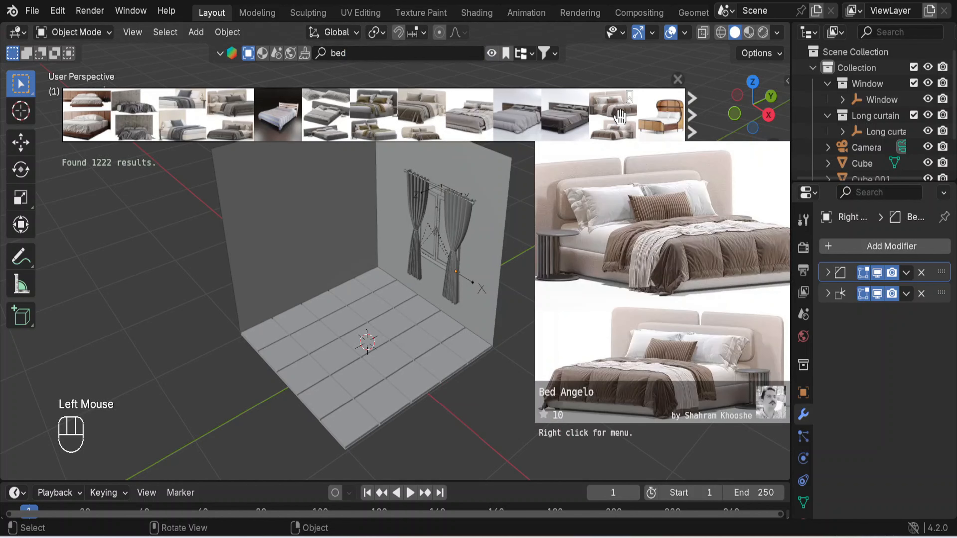
Step: Browse the pages of bed search results and preview several bed models to find one suited to the room
left_click(695, 114)
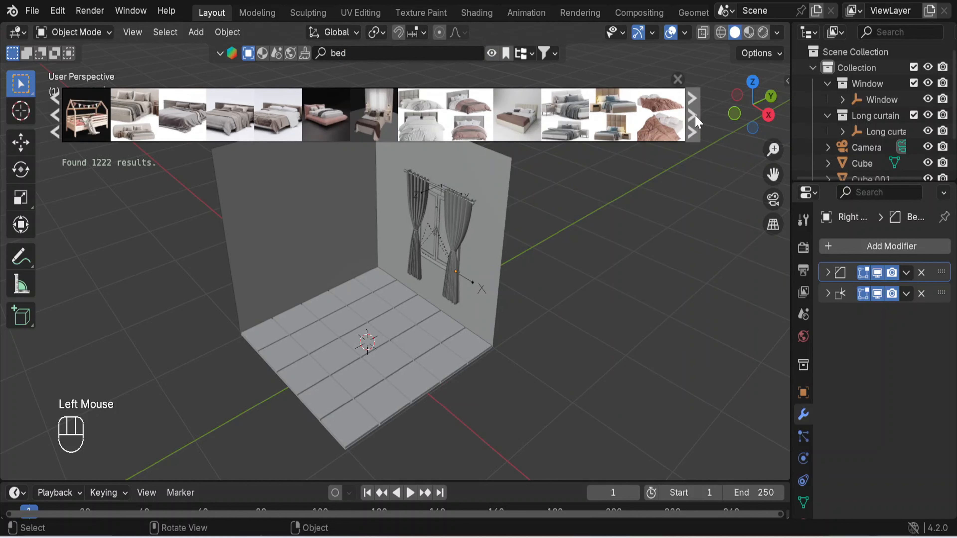
mouse_move(519, 115)
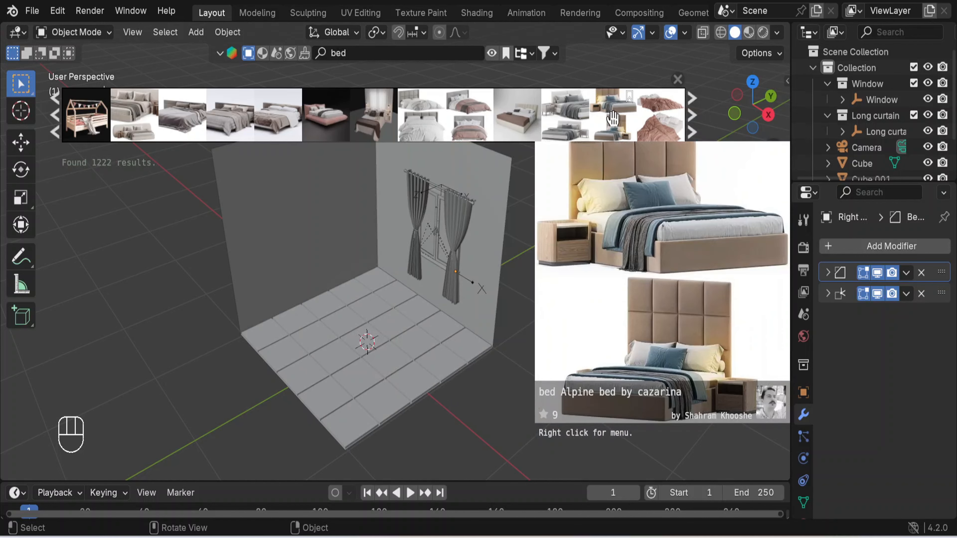
mouse_move(546, 123)
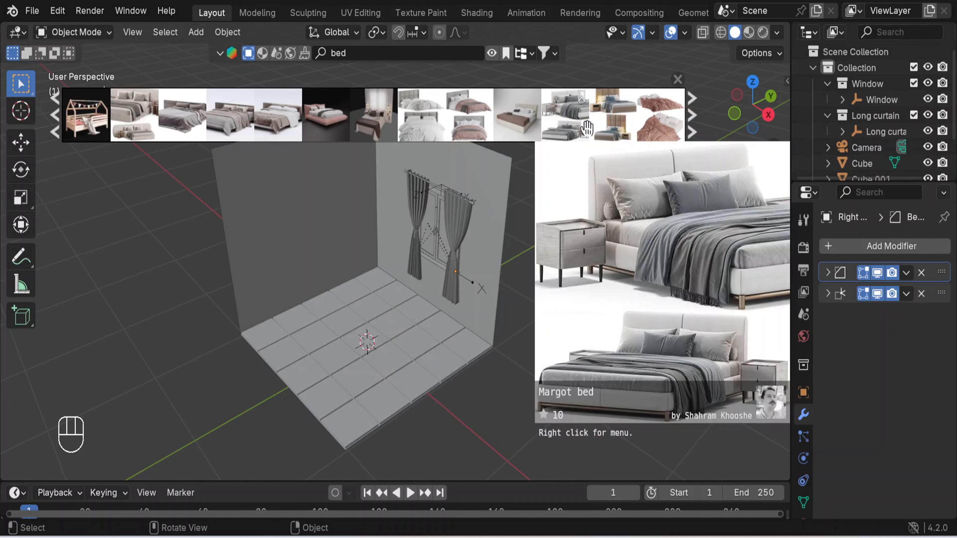
left_click(692, 115)
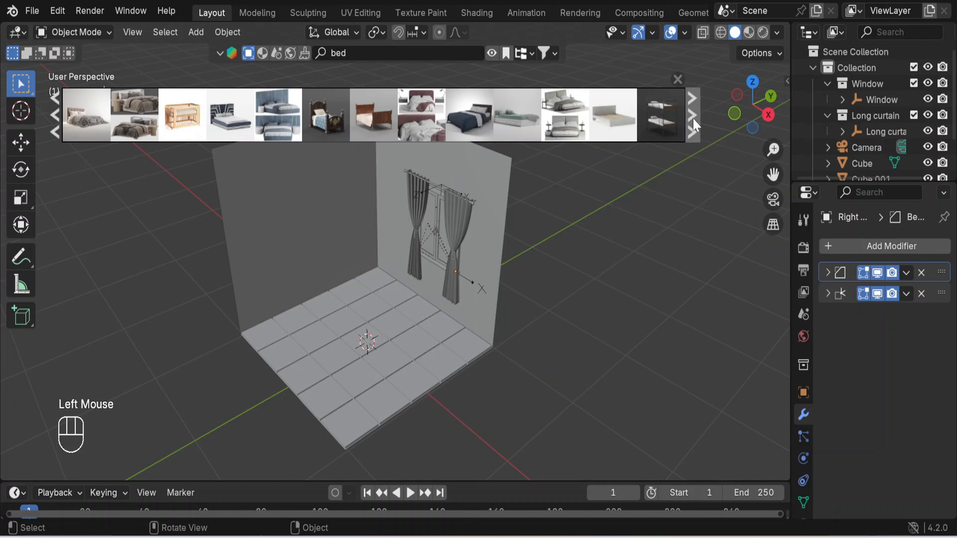
left_click(693, 116)
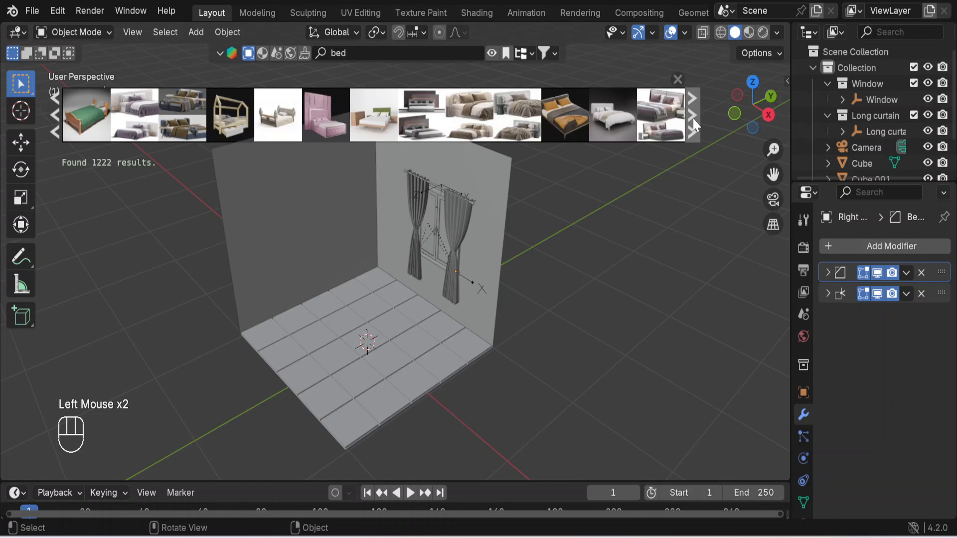
mouse_move(664, 118)
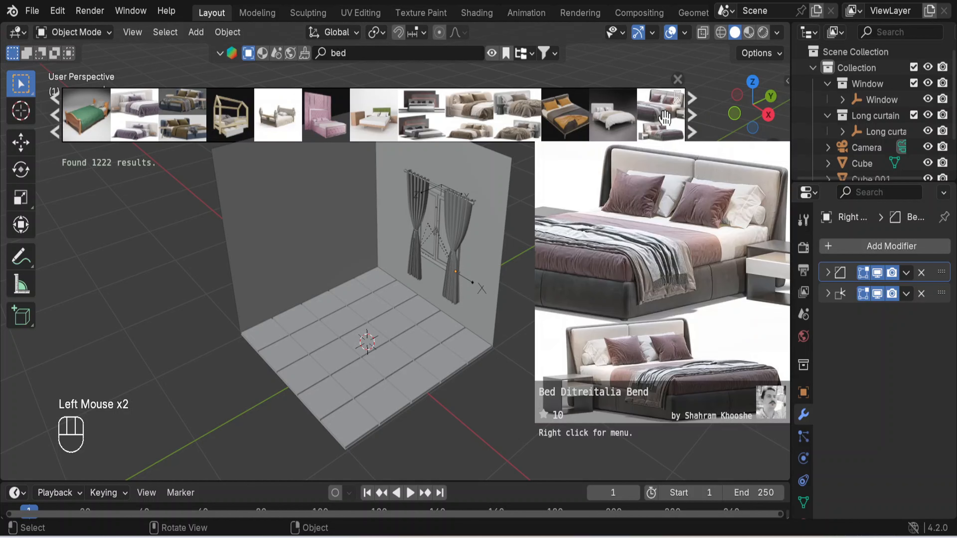
left_click(694, 120)
left_click(693, 116)
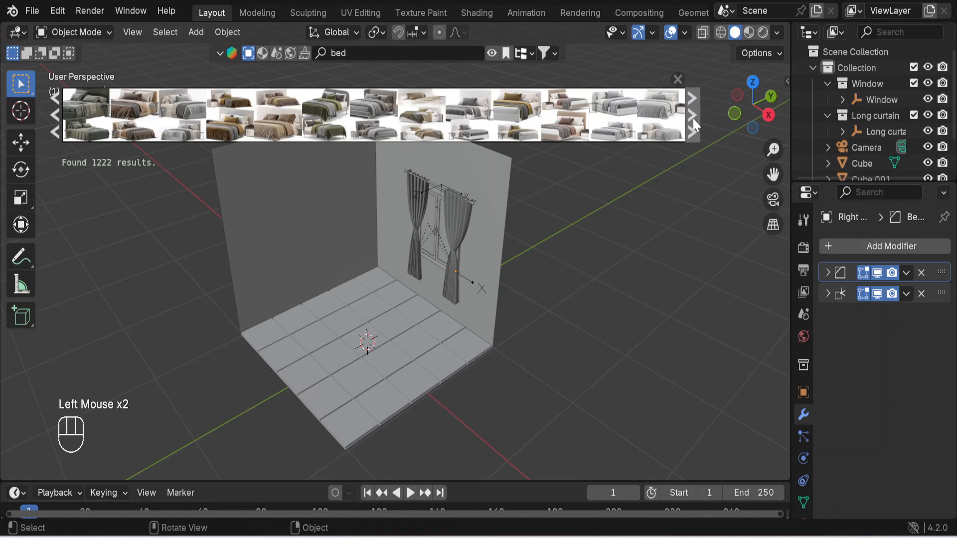
left_click(694, 121)
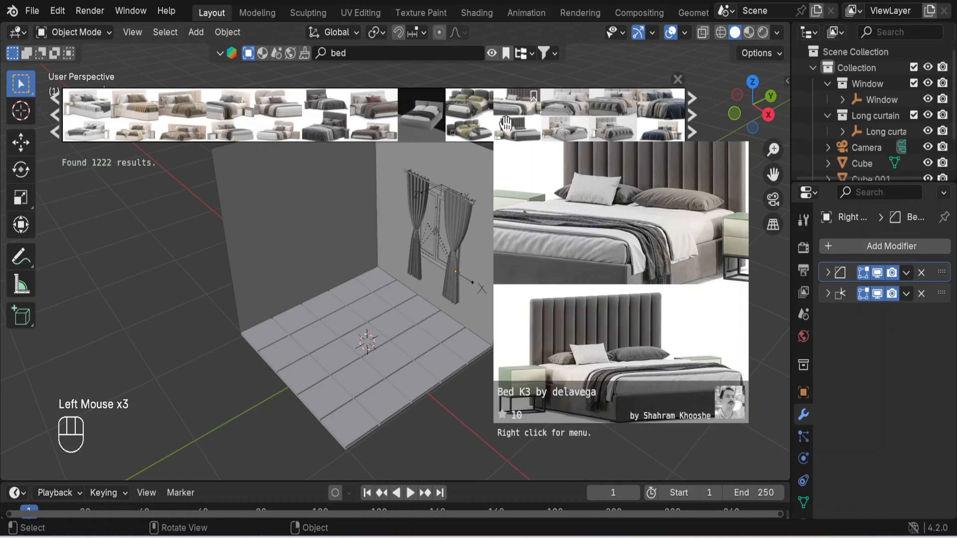
mouse_move(365, 120)
mouse_move(211, 116)
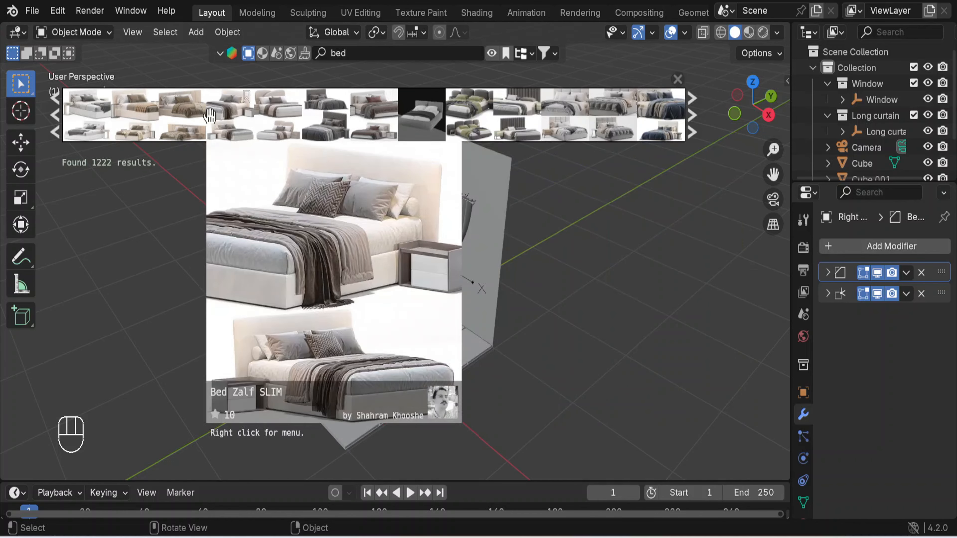
mouse_move(316, 117)
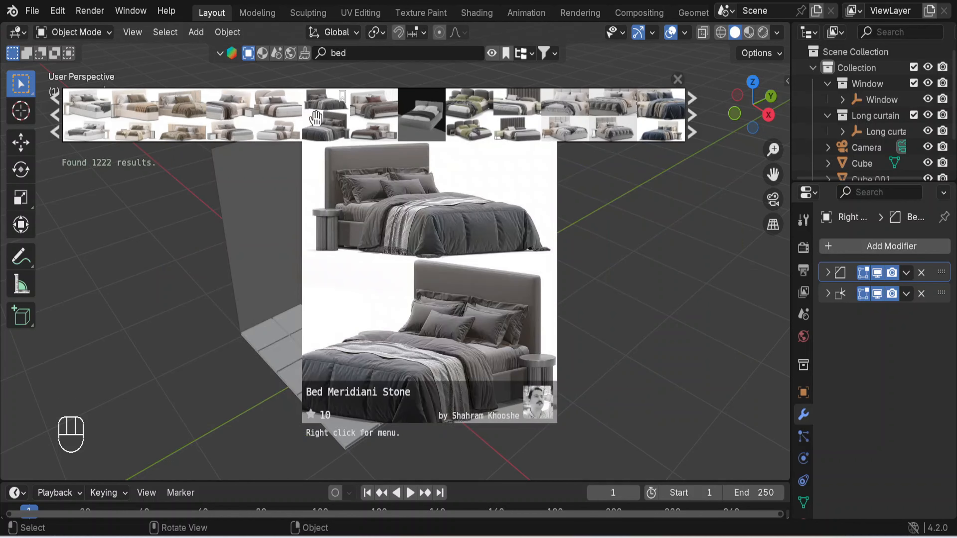
mouse_move(417, 124)
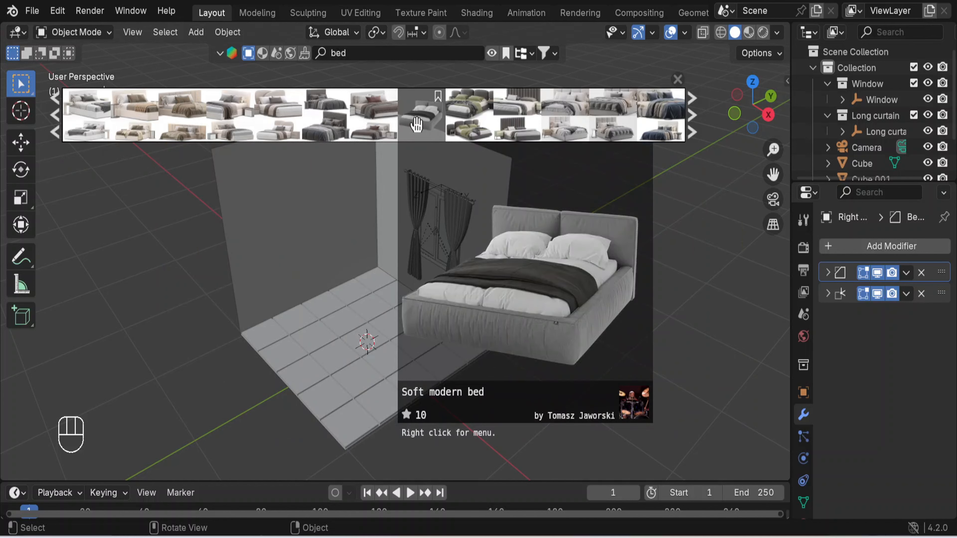
mouse_move(554, 119)
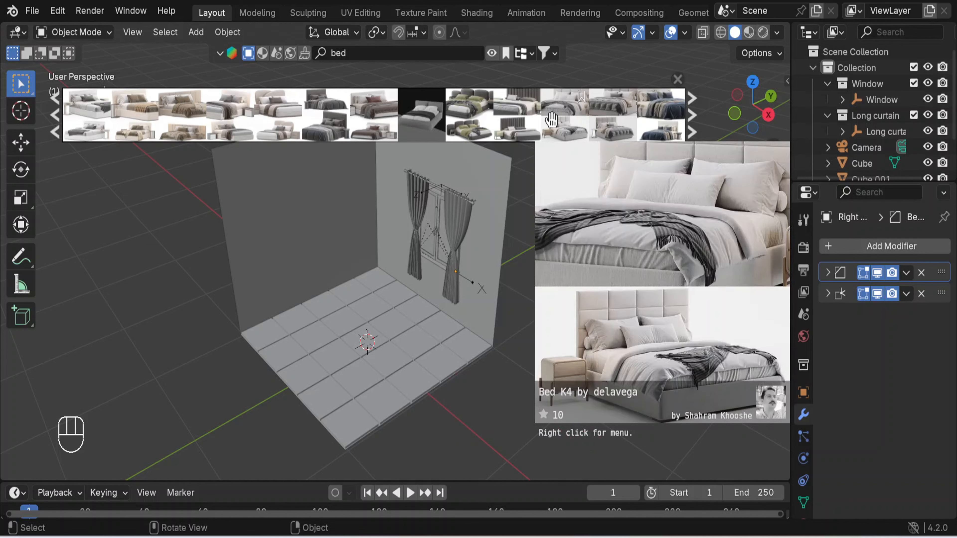
left_click(691, 121)
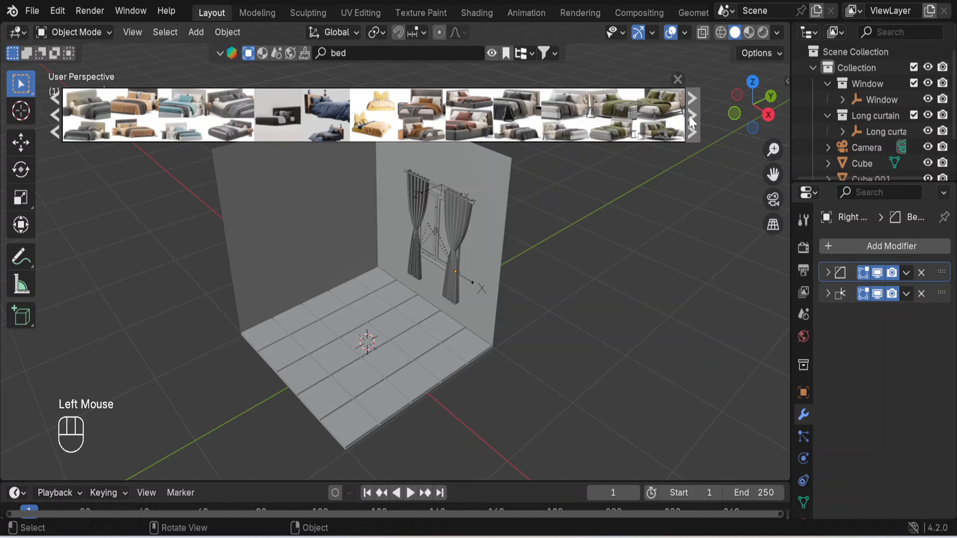
left_click(692, 121)
mouse_move(673, 112)
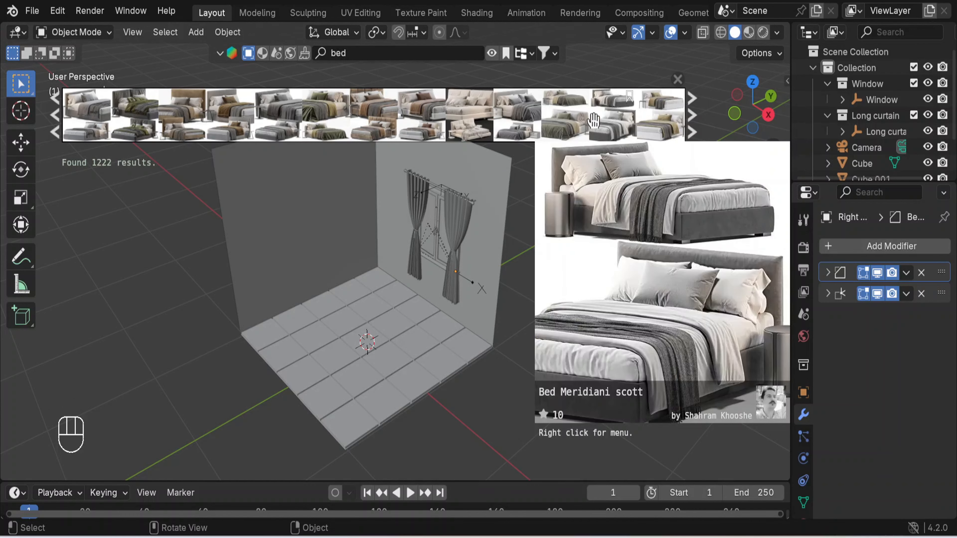
mouse_move(539, 120)
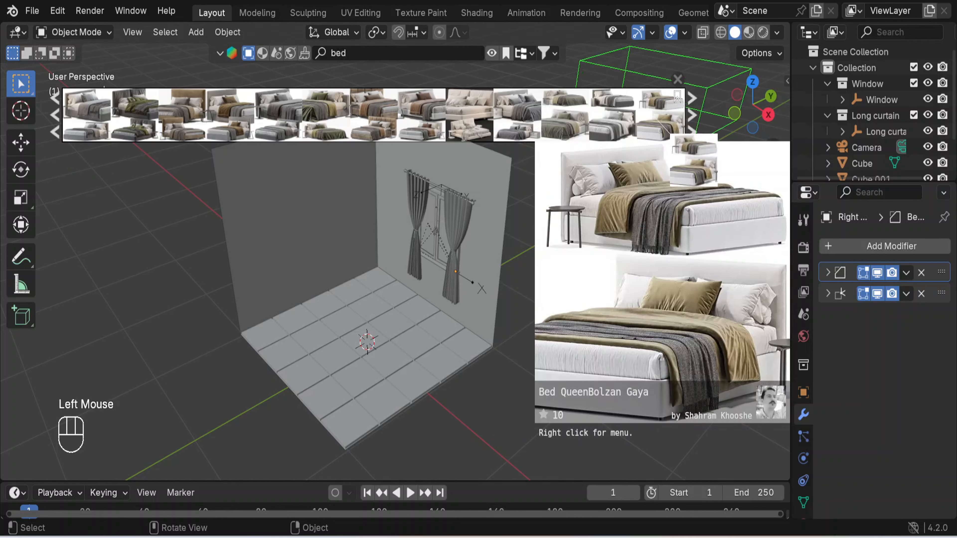
Step: Place the Bed QueenBolzan Gaya asset on the tiled floor near the room's centre and close the search results
left_click_drag(655, 110, 375, 344)
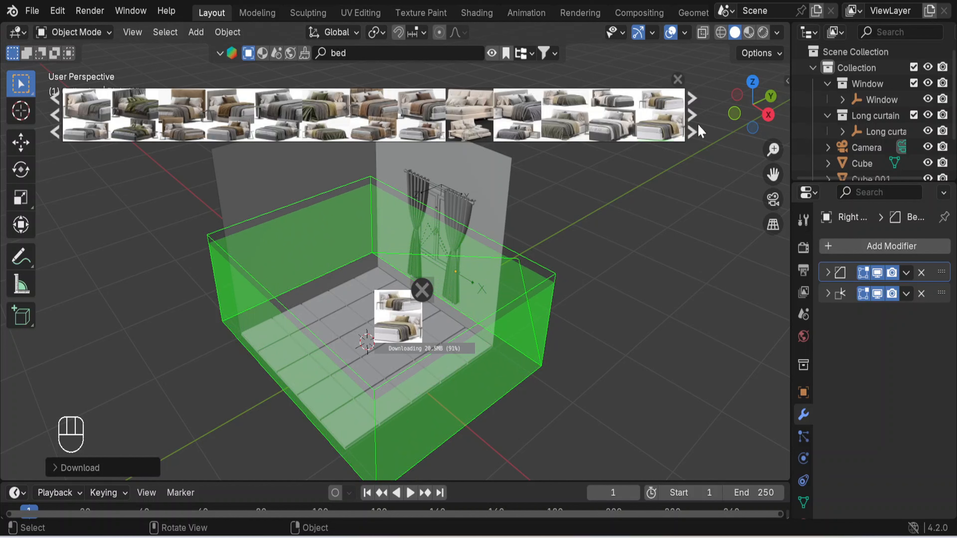
left_click(679, 79)
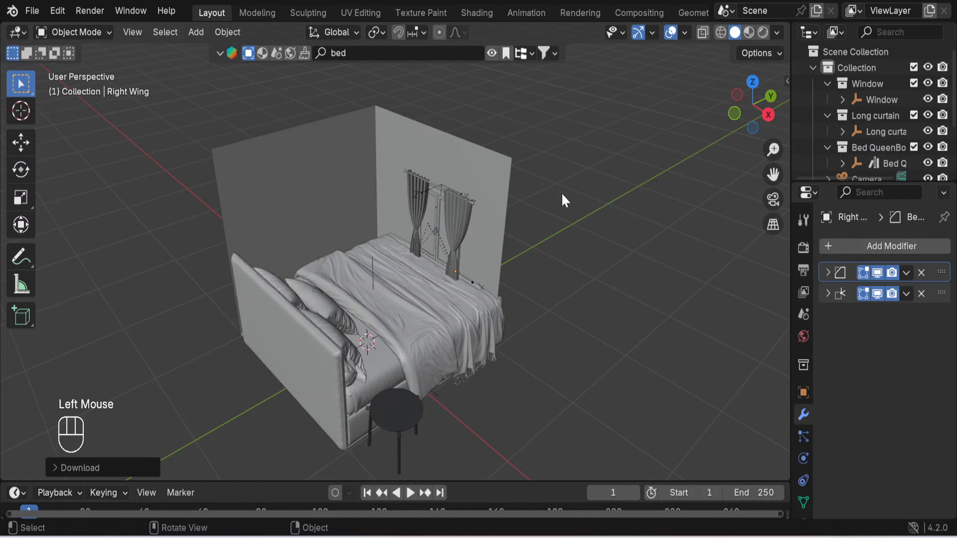
scroll(561, 248, "down", 2)
middle_click_drag(514, 280, 520, 234)
Step: Delete the round bedside table on the side-wall side of the bed
left_click(382, 376)
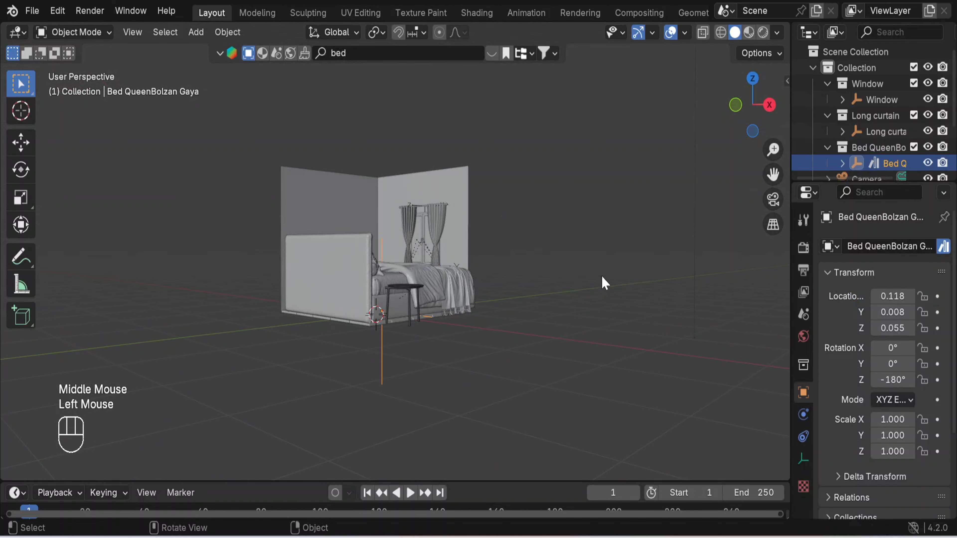
middle_click_drag(602, 282, 674, 347)
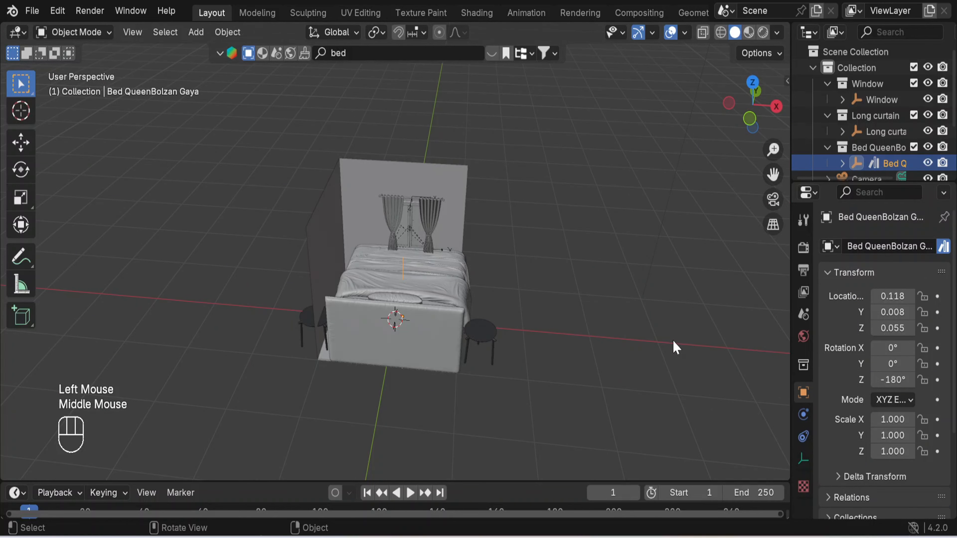
left_click(304, 332)
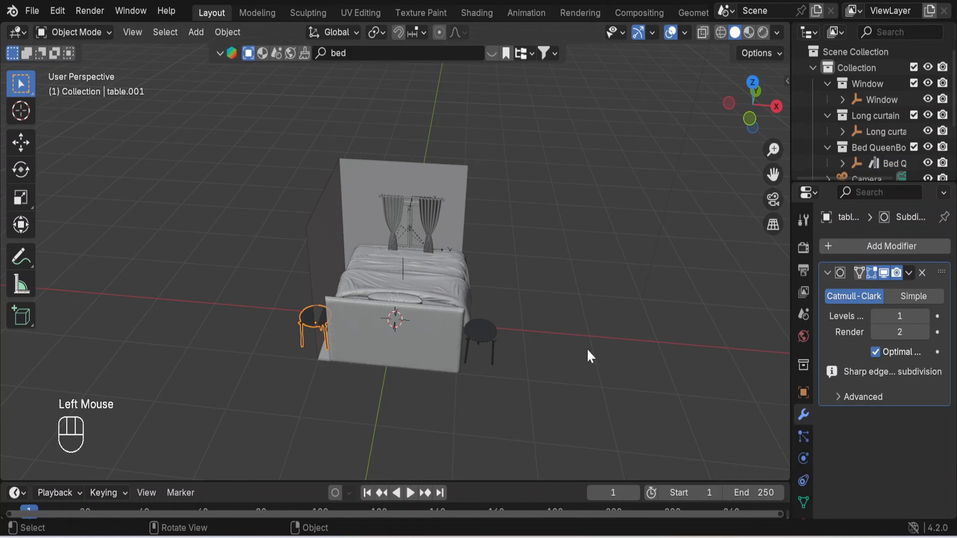
key("Delete")
Step: Rotate the bed's parent empty around global Z in three 90° turns so the headboard faces the side wall
middle_click_drag(530, 384, 424, 373)
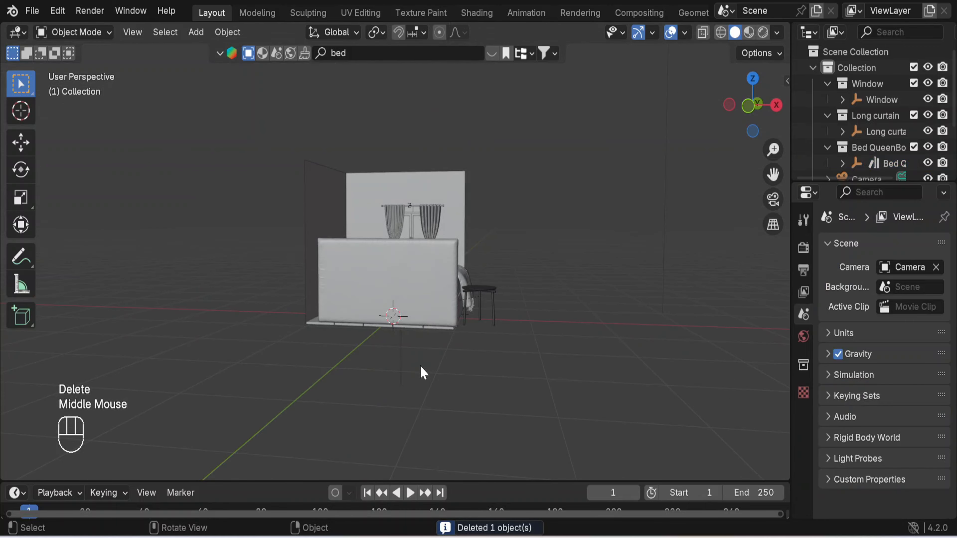
left_click(400, 379)
scroll(637, 234, "down", 2)
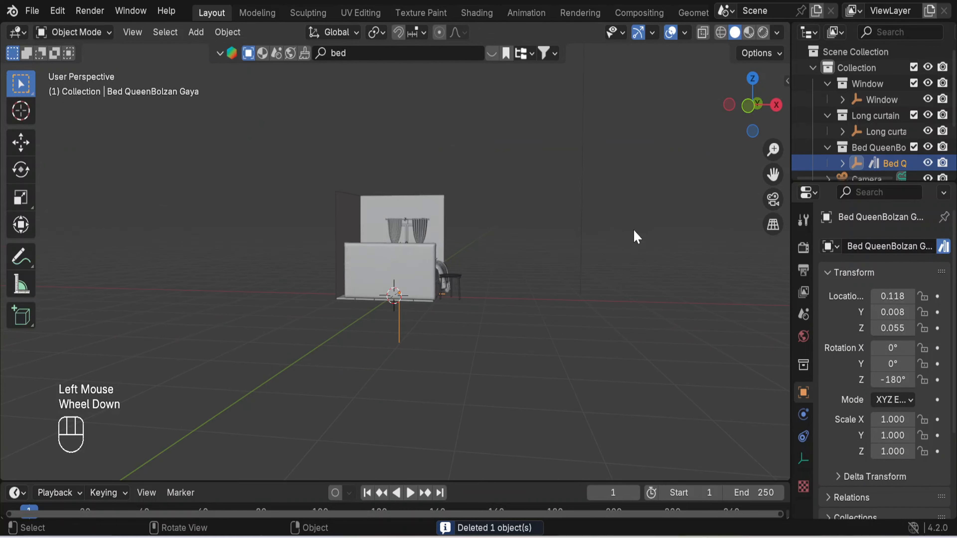
middle_click_drag(632, 234, 561, 318)
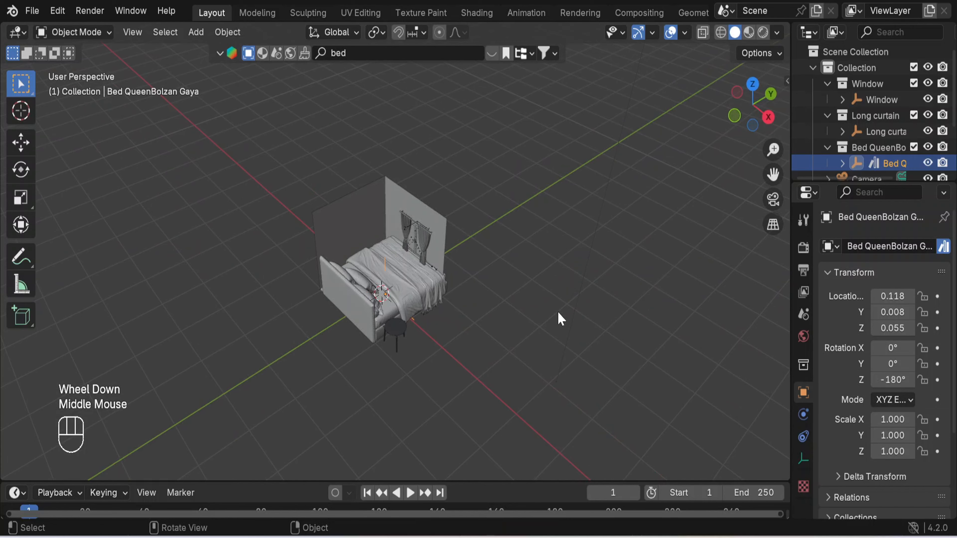
key("KP_7")
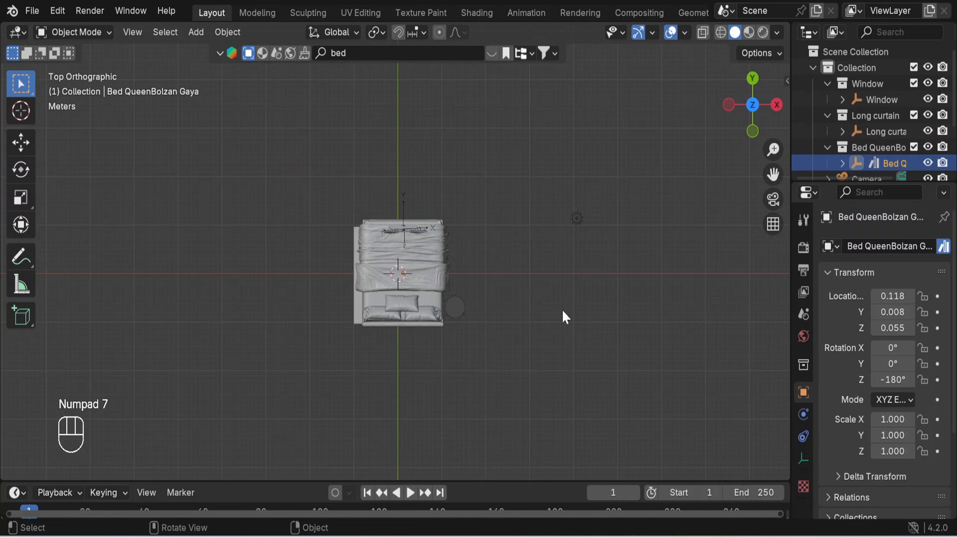
middle_click_drag(565, 318, 544, 305)
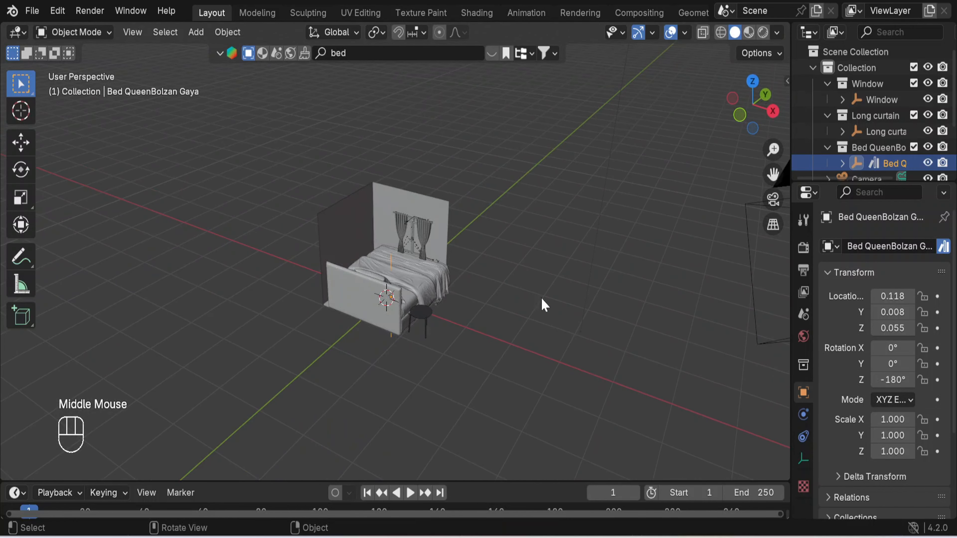
key("r")
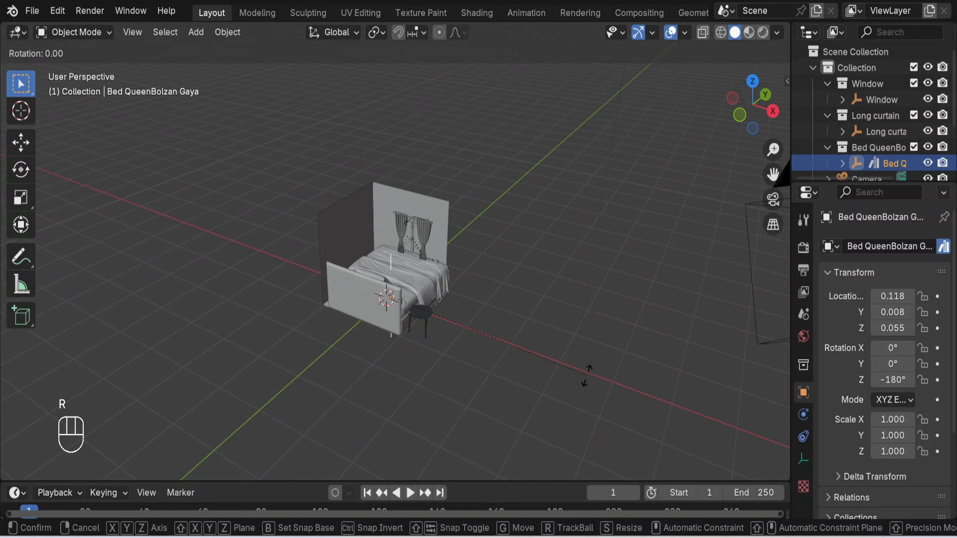
key("z")
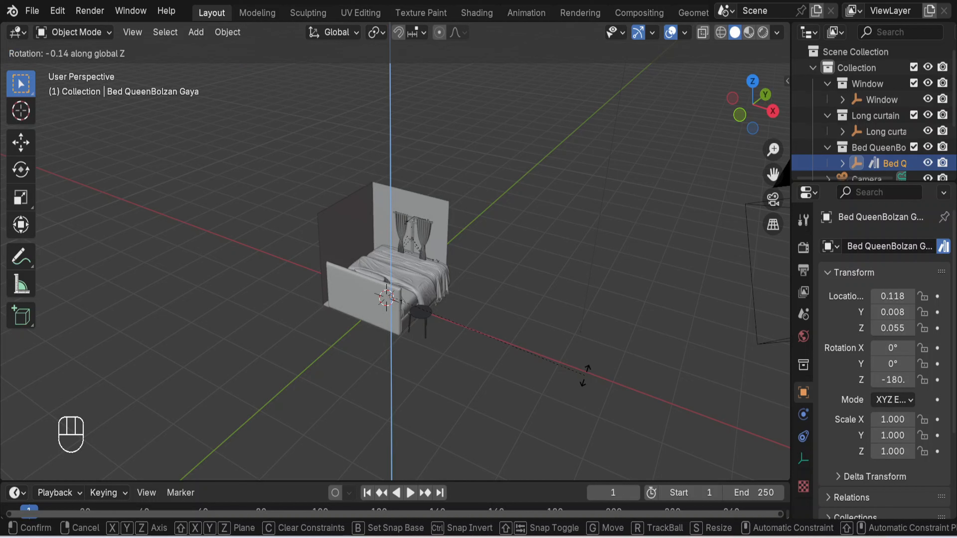
type("90")
key("Return")
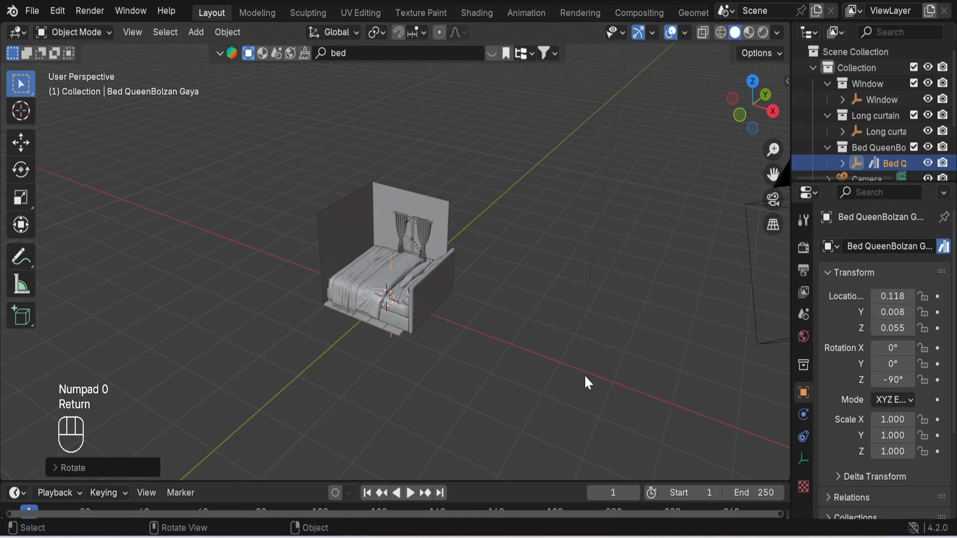
type("rz90")
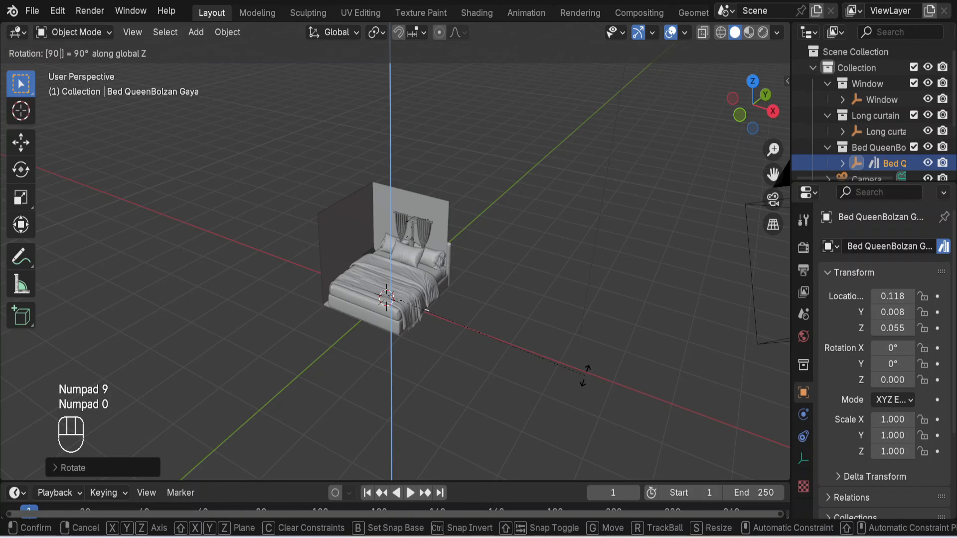
key("Return")
type("rz90")
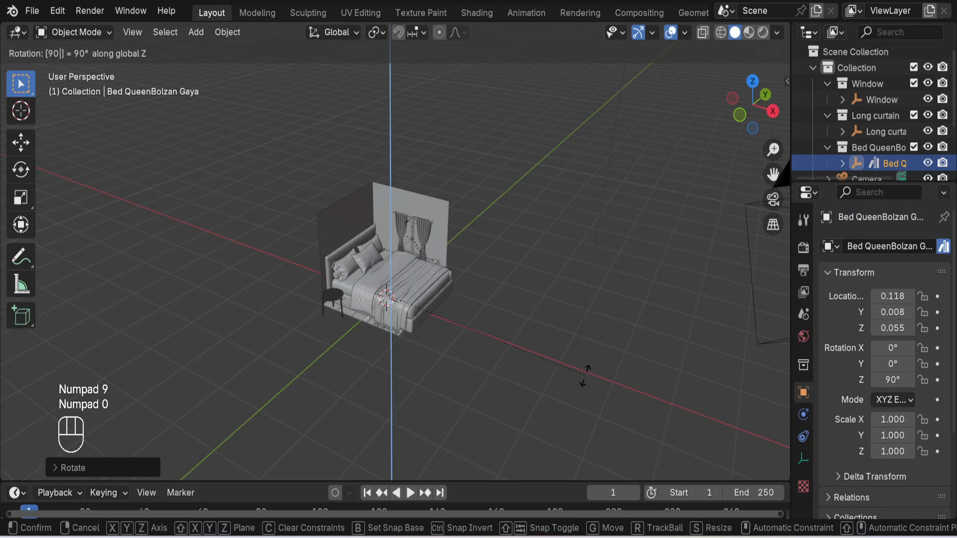
key("Return")
Step: Scale the bed uniformly to about 0.477 and move it toward the side wall, to about X -0.34 m and Y 0.167 m
key("s")
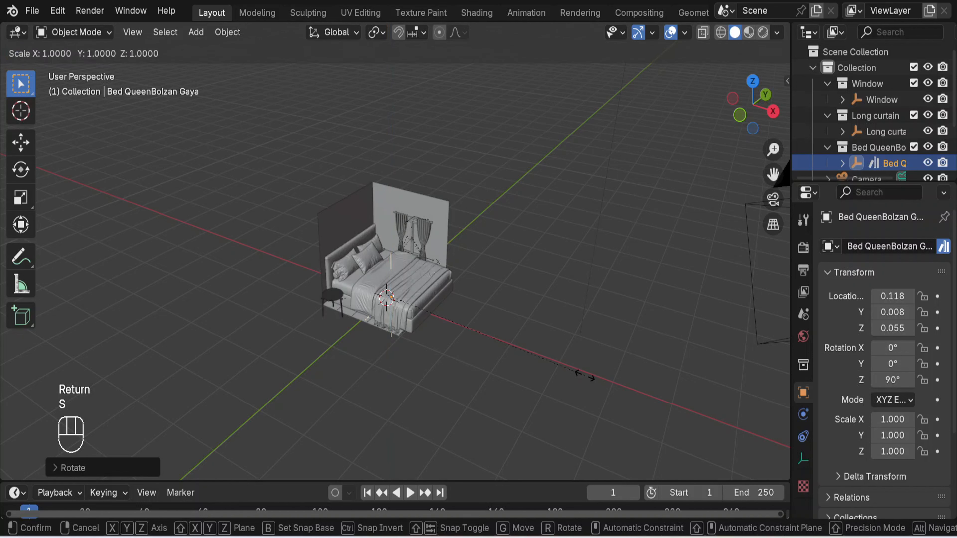
left_click(480, 343)
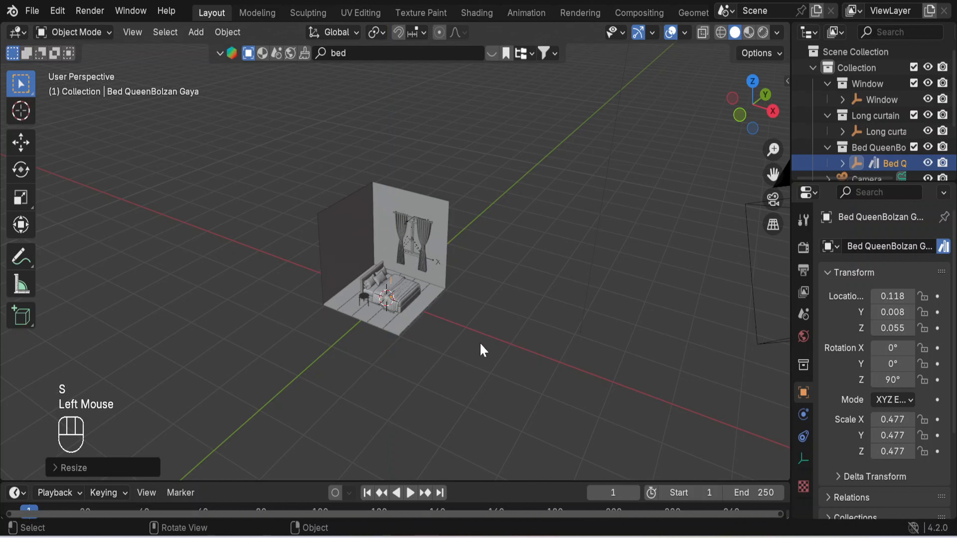
key("KP_7")
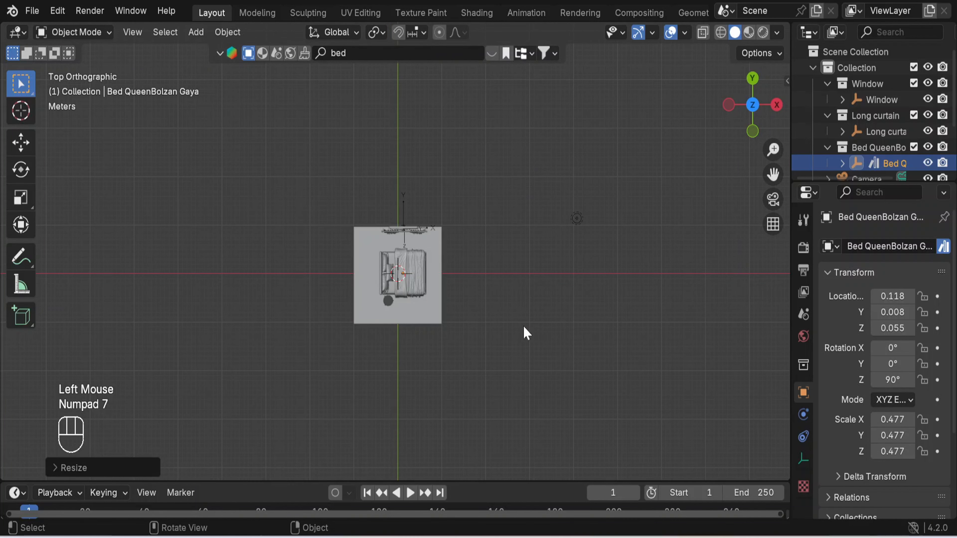
key("g")
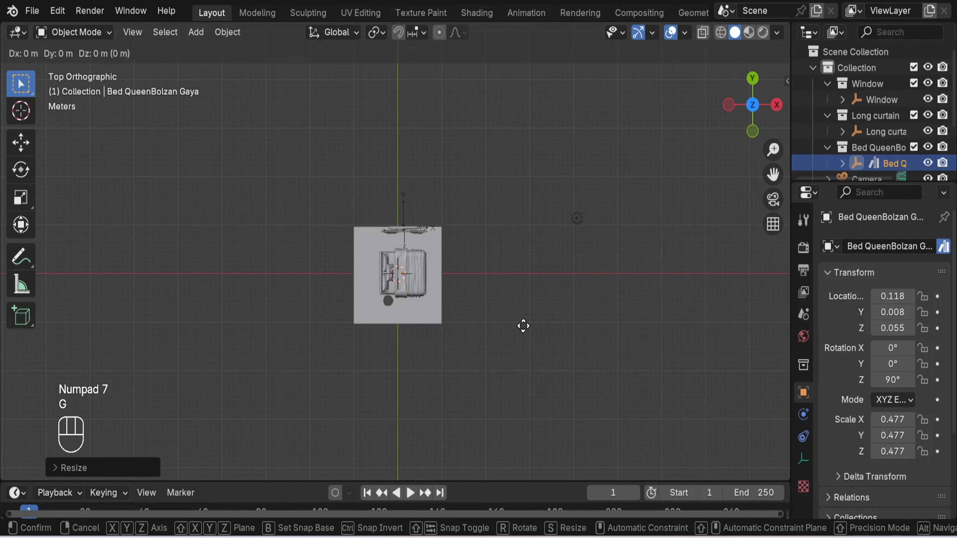
key("x")
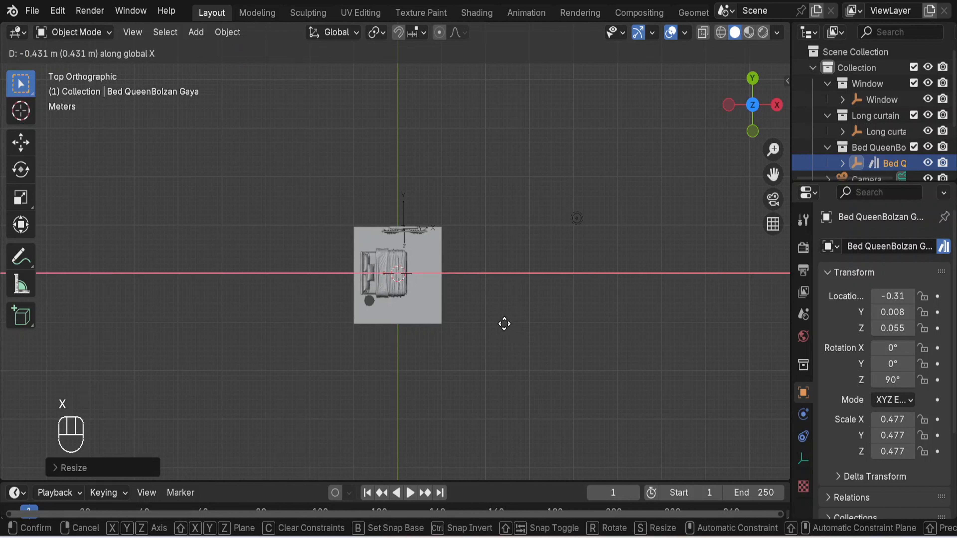
left_click(503, 323)
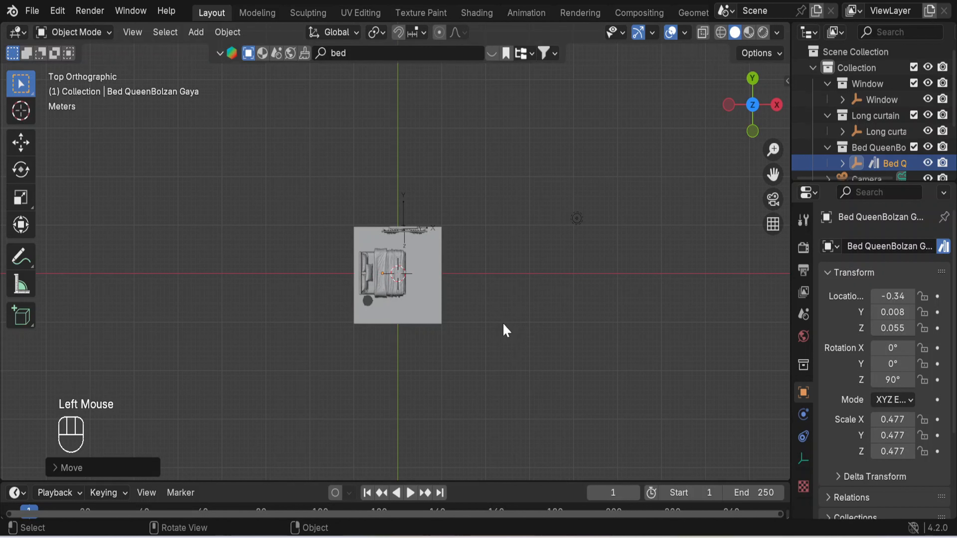
key("g")
key("y")
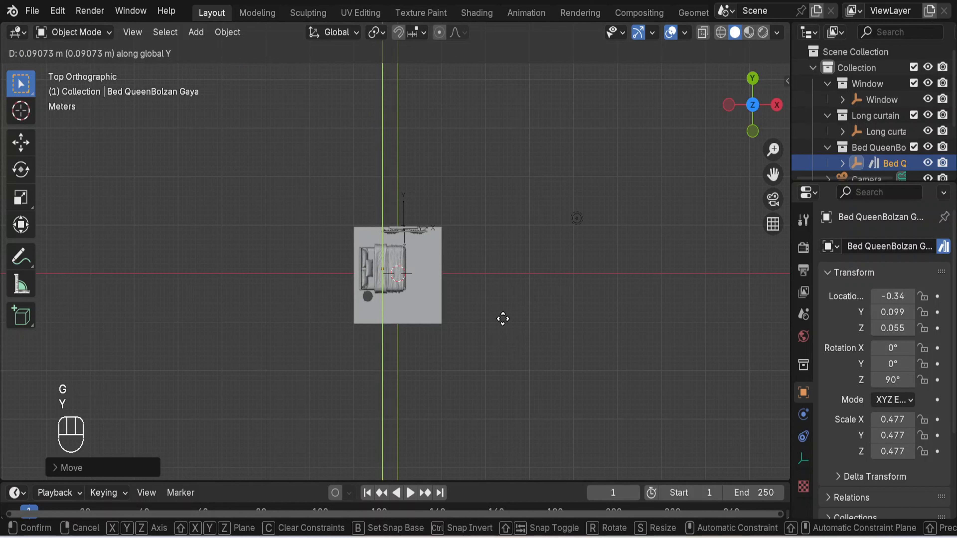
left_click(508, 322)
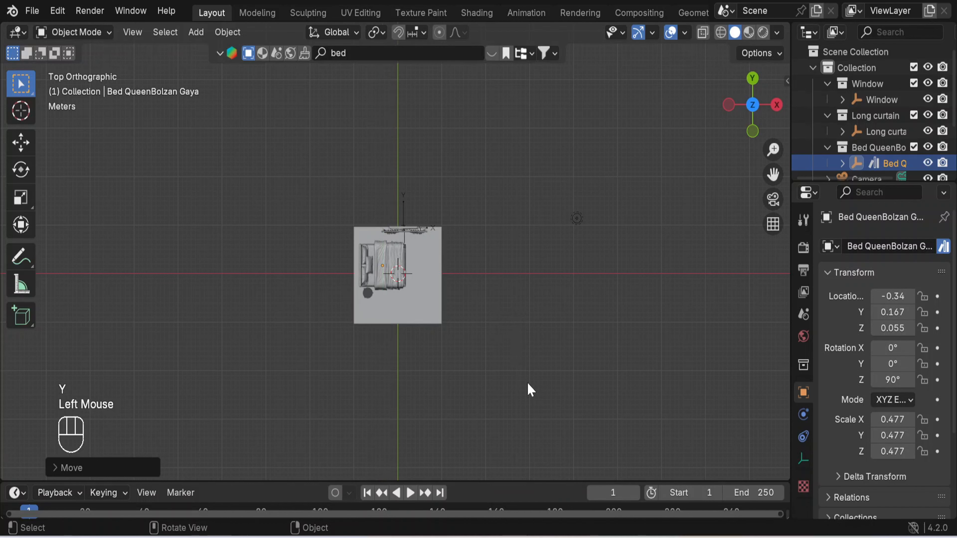
Step: Lengthen the bed along global X to a local Y scale of about 0.693 and move it to about X -0.15 m
key("s")
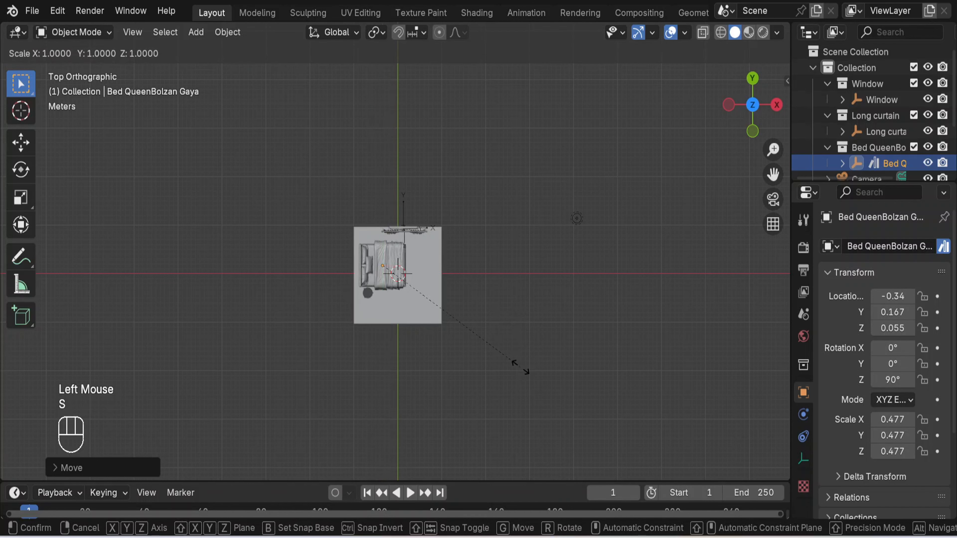
key("x")
left_click(607, 373)
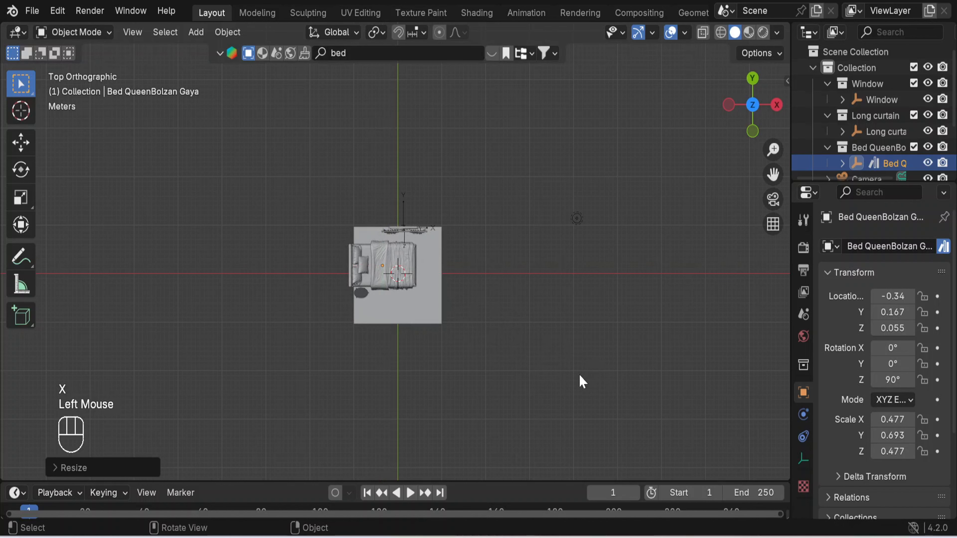
key("g")
key("x")
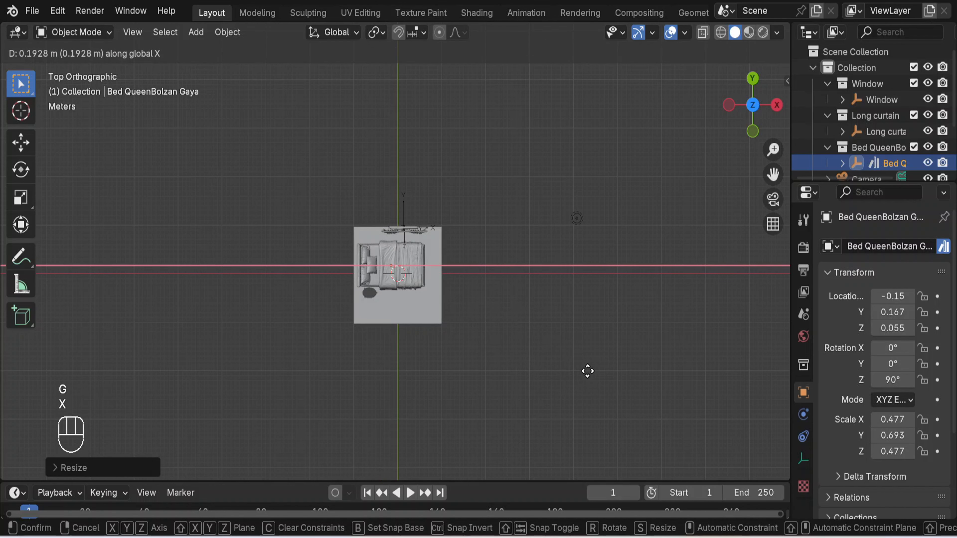
left_click(589, 381)
Step: Delete the remaining round bedside table next to the bed's headboard
middle_click_drag(589, 391, 512, 241)
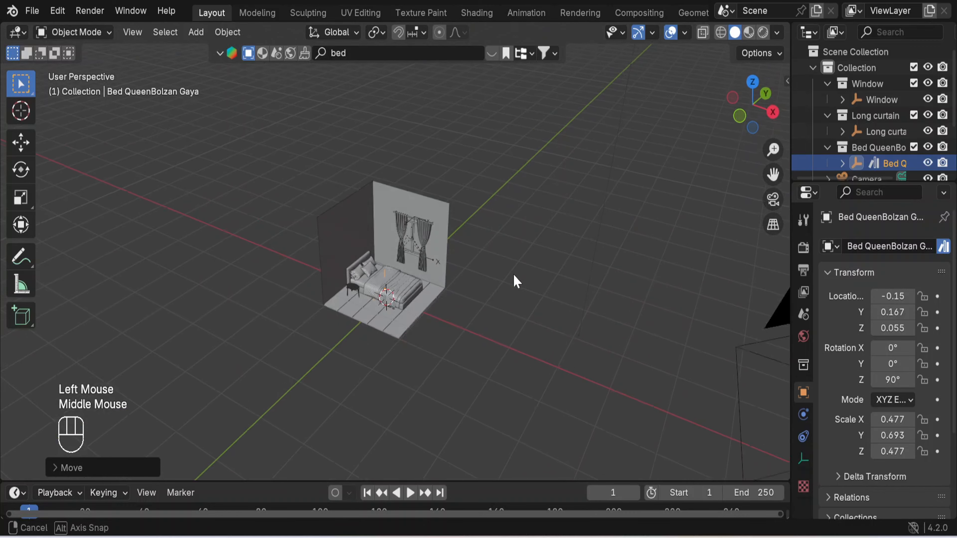
scroll(506, 304, "up", 4)
scroll(532, 428, "down", 1)
middle_click_drag(523, 422, 546, 393)
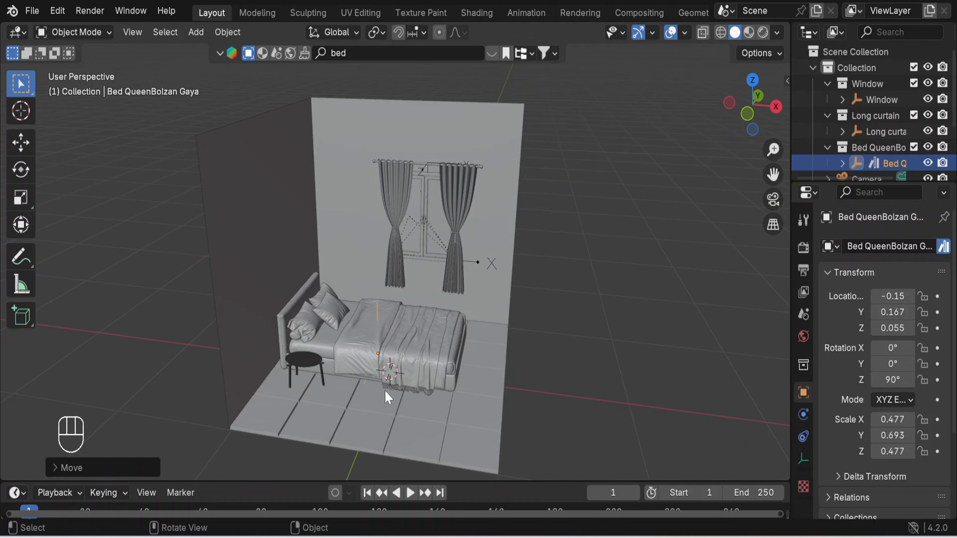
left_click(308, 366)
key("Delete")
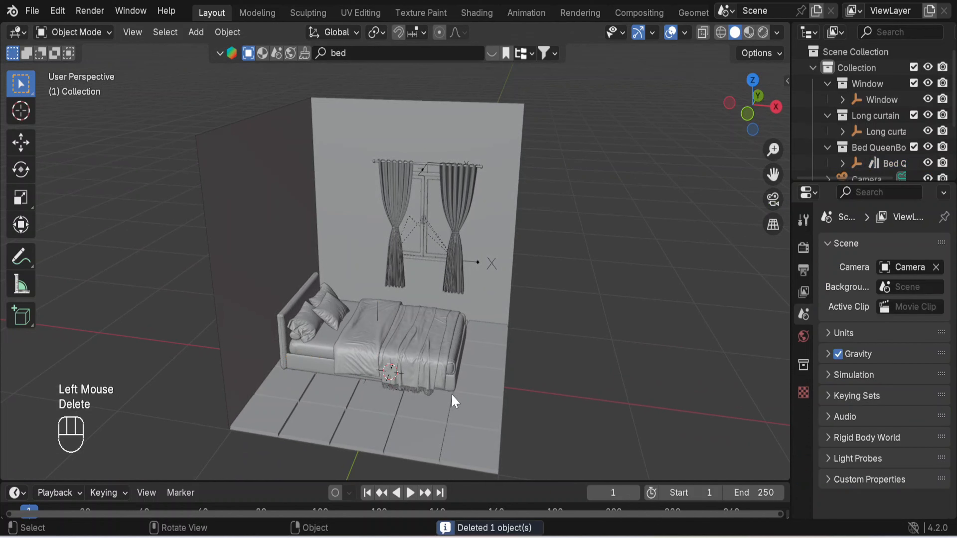
Step: Search the online asset library for "lamp" models
middle_click_drag(568, 338, 528, 353)
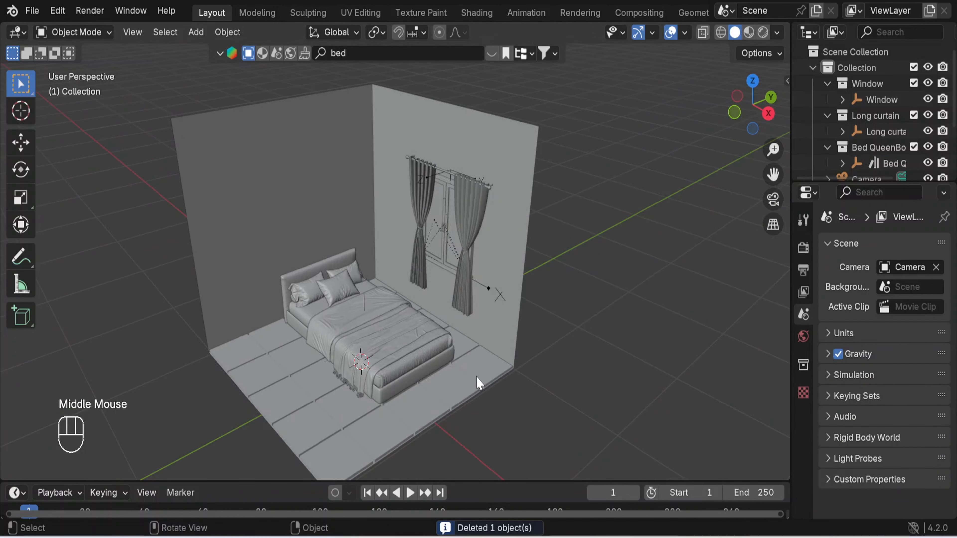
scroll(478, 382, "down", 2)
middle_click_drag(478, 383, 494, 346, "shift")
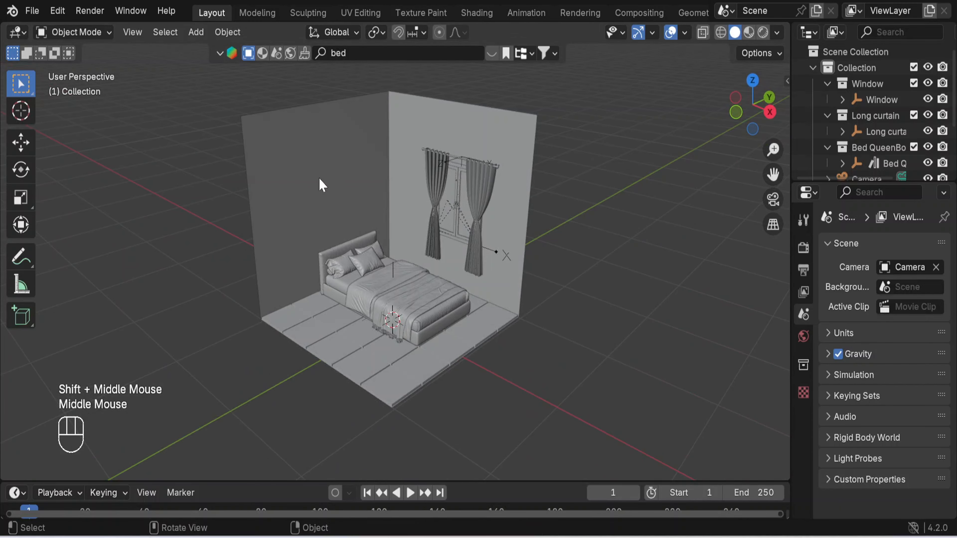
left_click(359, 53)
key("BackSpace")
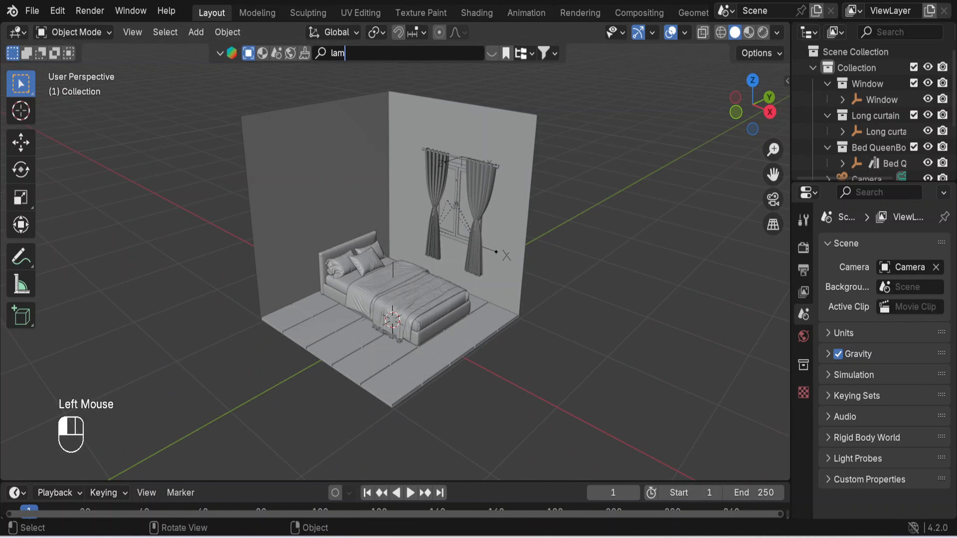
key("Return")
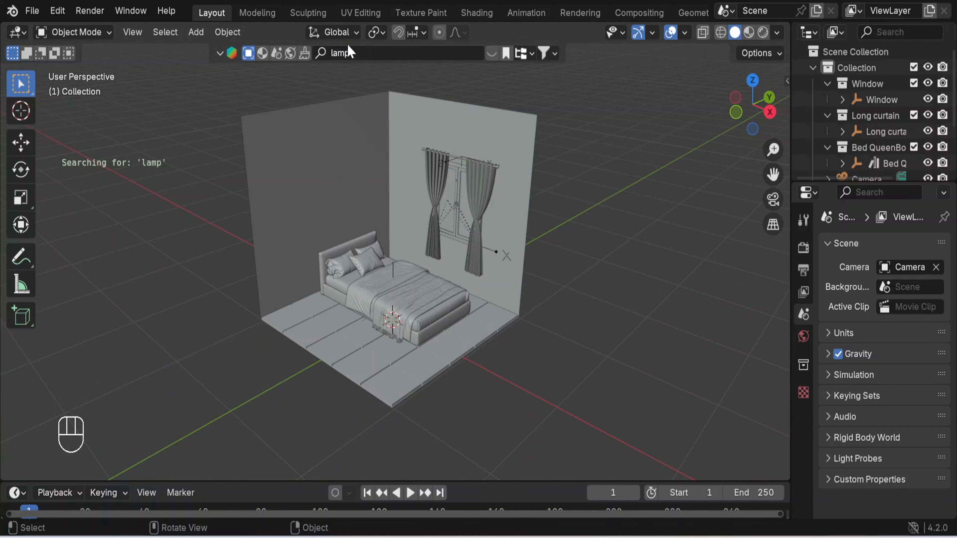
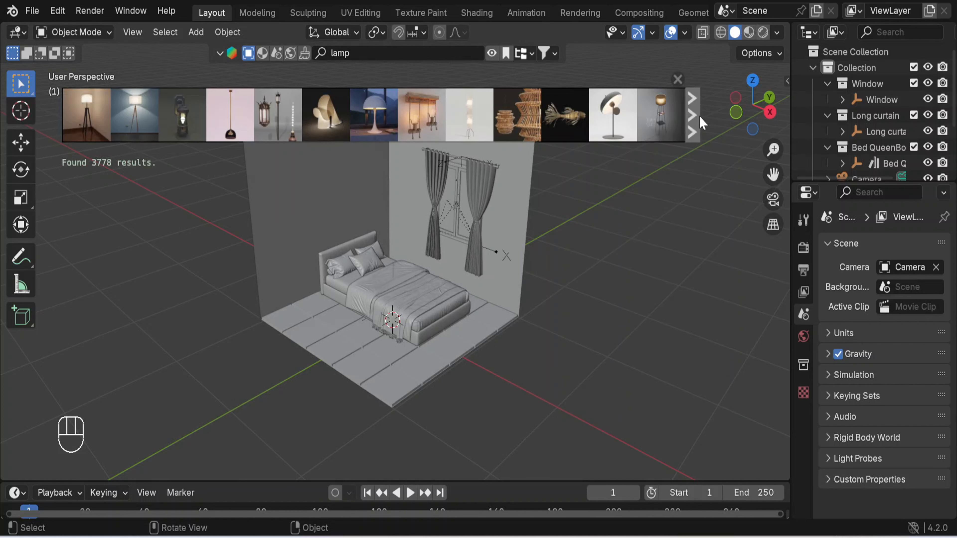
Step: Browse through the pages of lamp search results to find a wall-mounted lamp suited to the bedroom
left_click(692, 115)
left_click(693, 115)
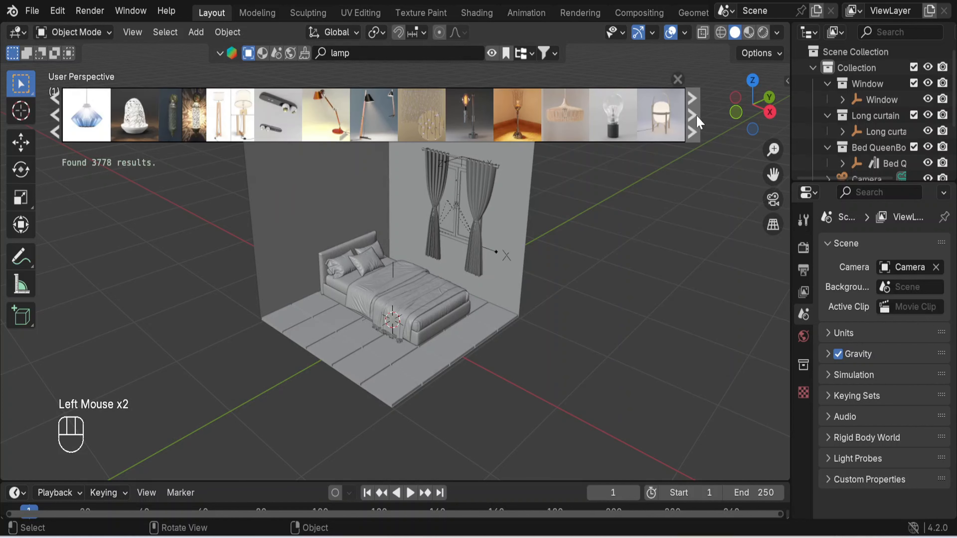
left_click(696, 115)
left_click(695, 115)
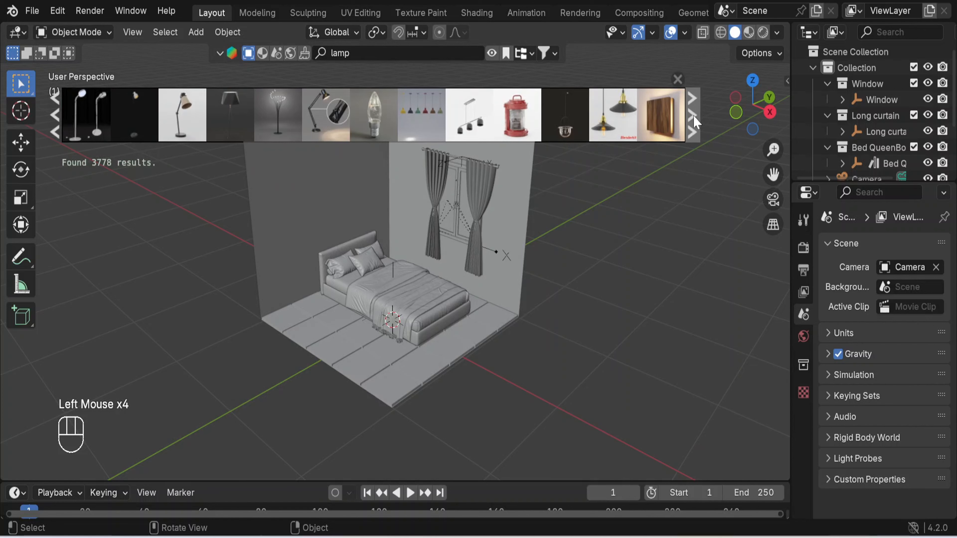
left_click(694, 117)
left_click(694, 117)
left_click(694, 117)
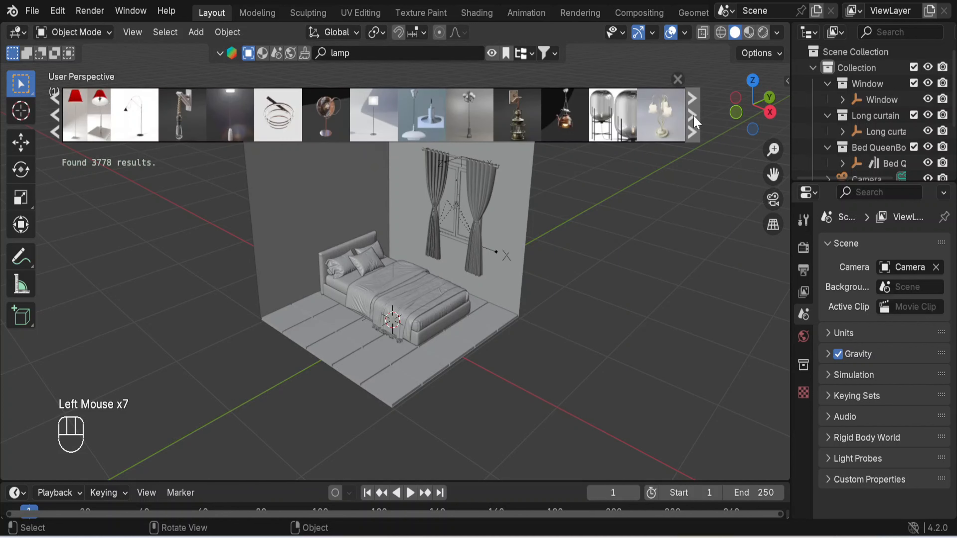
left_click(694, 117)
left_click(695, 117)
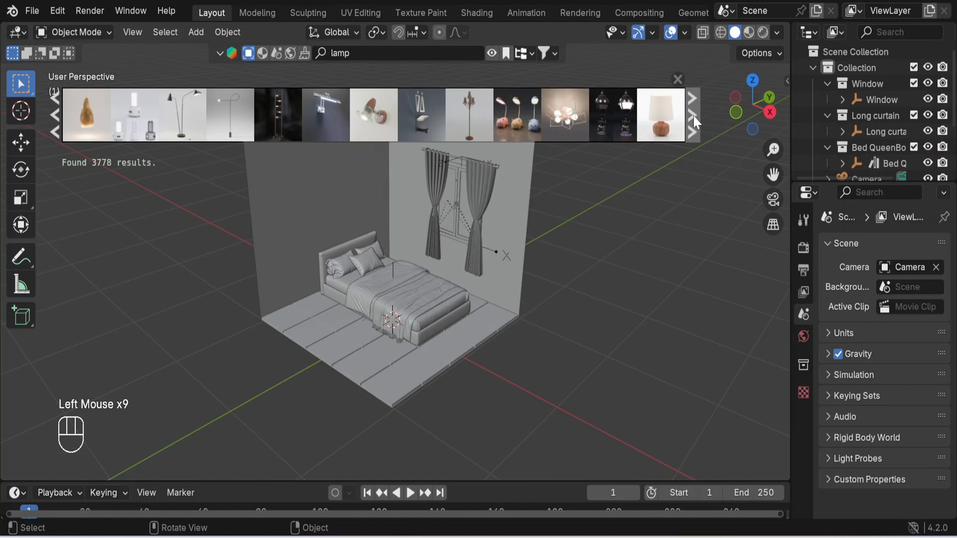
left_click(695, 117)
left_click(695, 120)
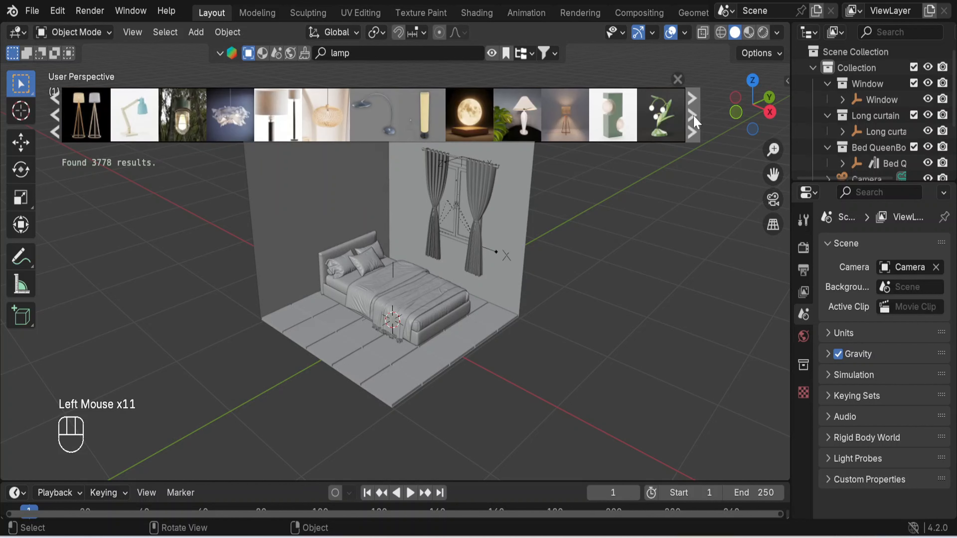
left_click(694, 120)
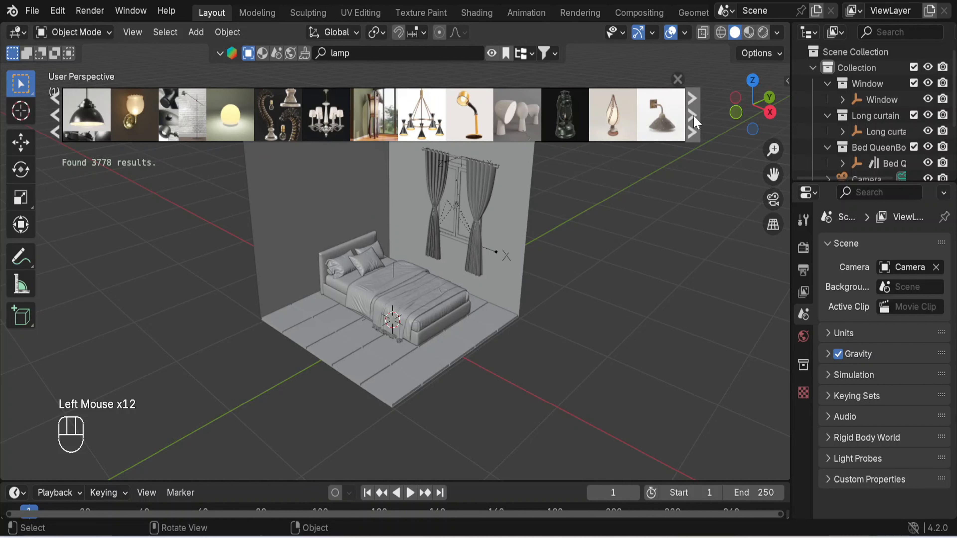
left_click(695, 121)
left_click(695, 121)
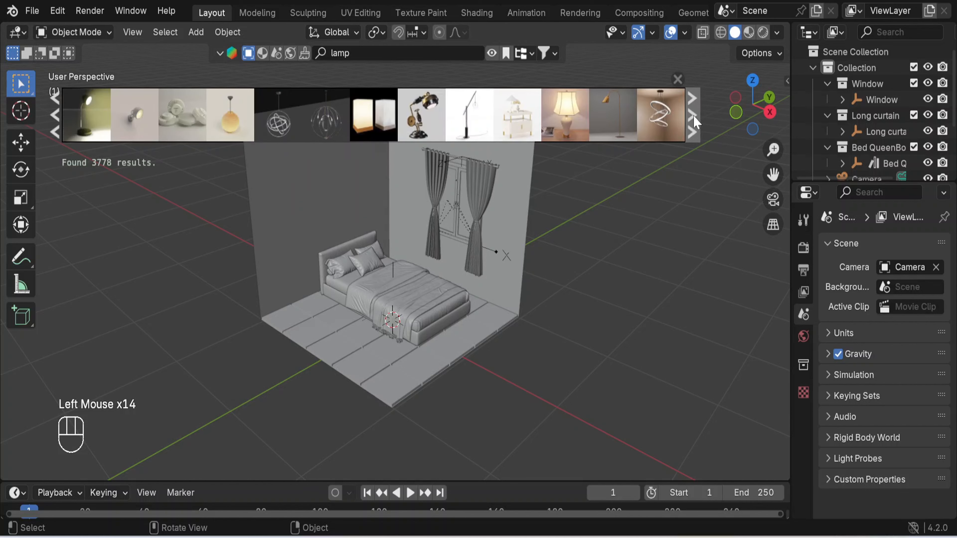
left_click(695, 121)
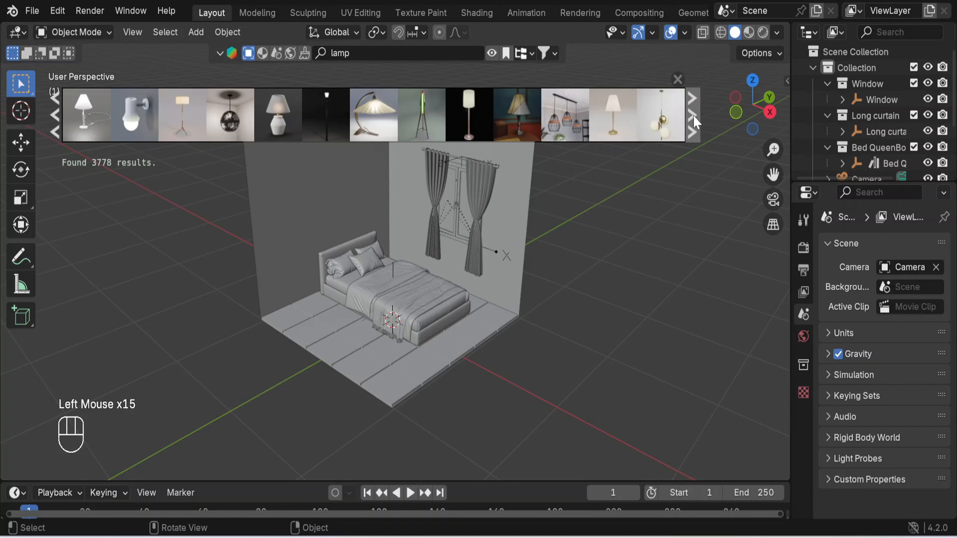
Step: Place two Wall lamp assets on the side wall above the headboard, one on each side of the bed, and close the search results
left_click_drag(134, 114, 408, 234)
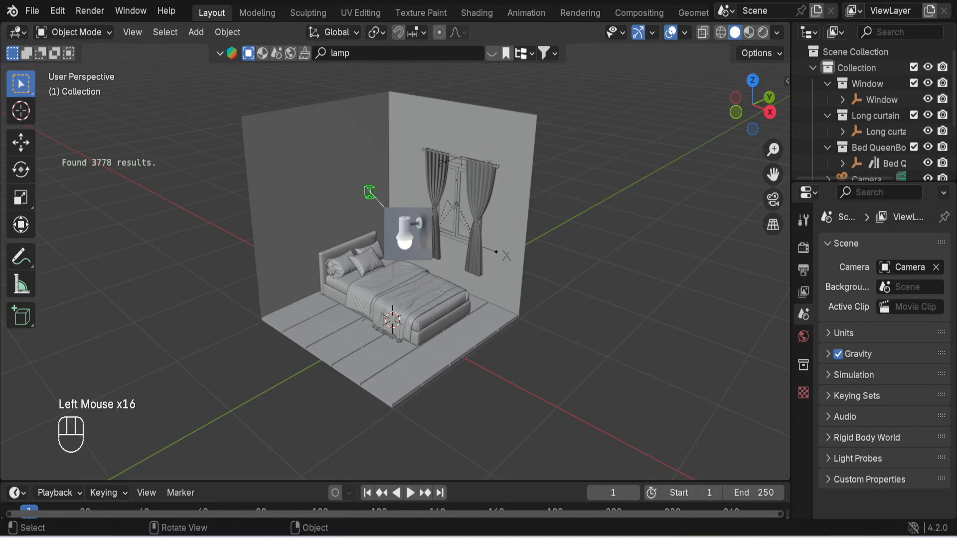
left_click_drag(370, 193, 368, 191)
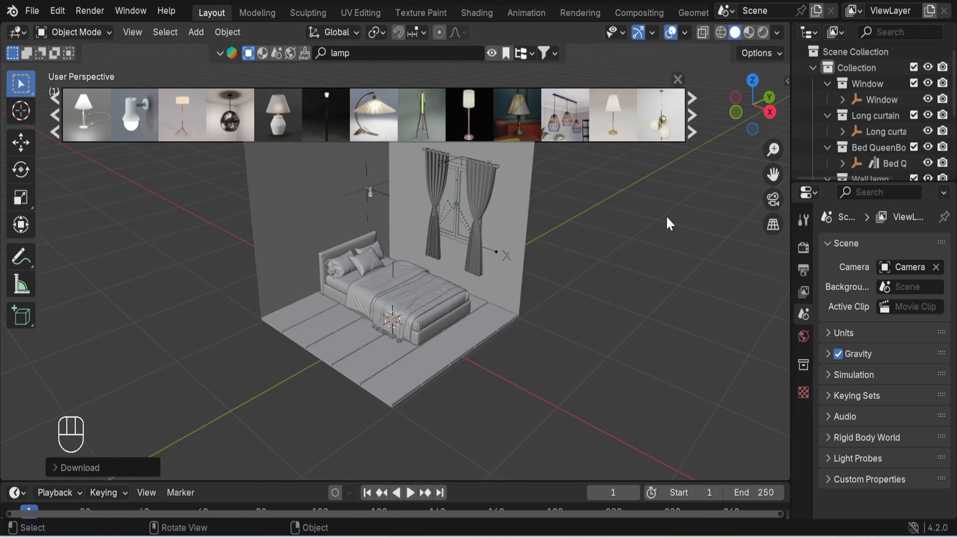
left_click_drag(118, 108, 315, 206)
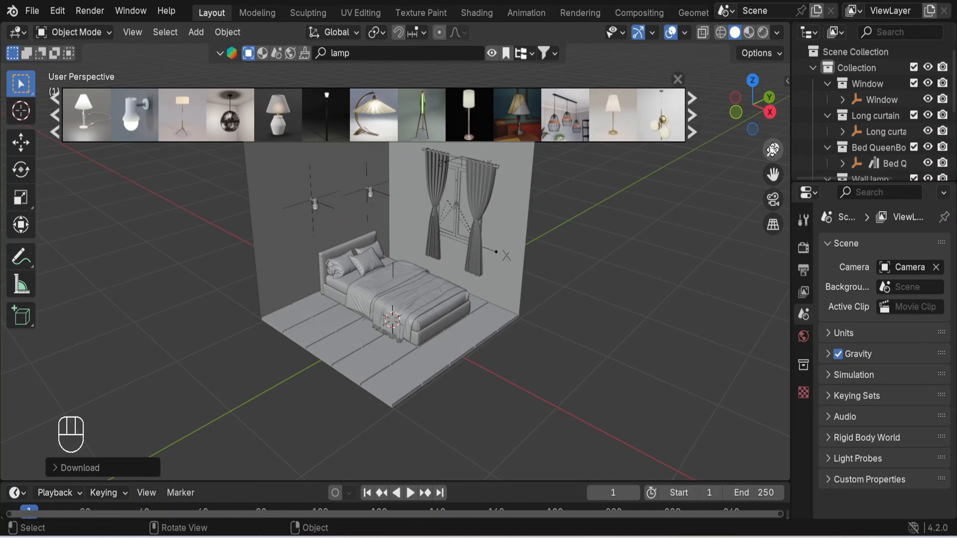
left_click(677, 79)
Step: Raise the wall lamp nearest the window along the Z axis by about 0.077 m, roughly level with the other lamp
scroll(646, 166, "up", 1)
scroll(644, 173, "up", 2)
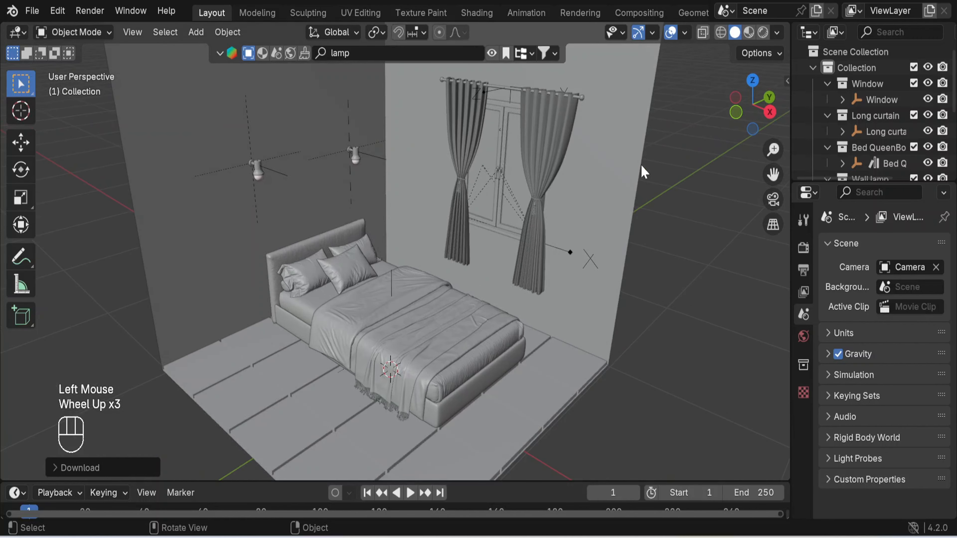
key("KP_3")
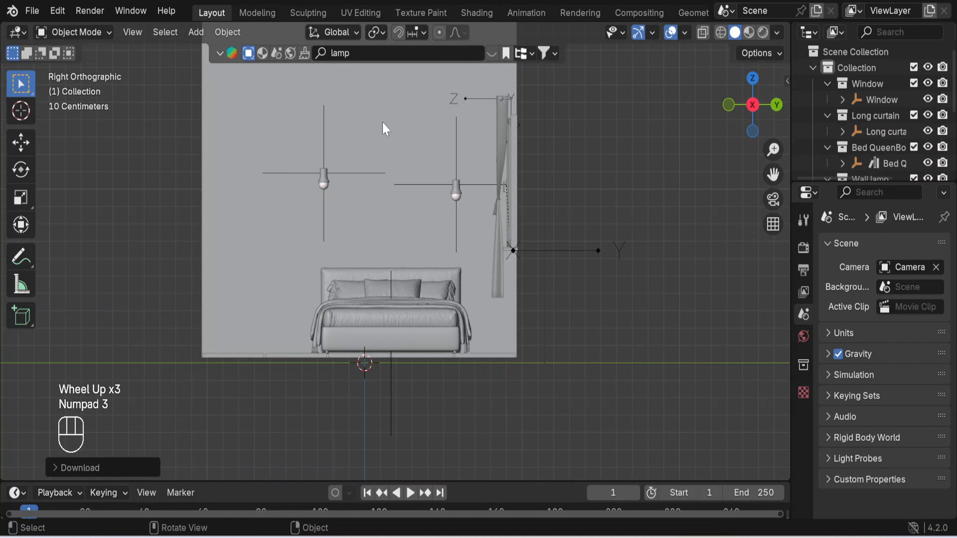
left_click(371, 159)
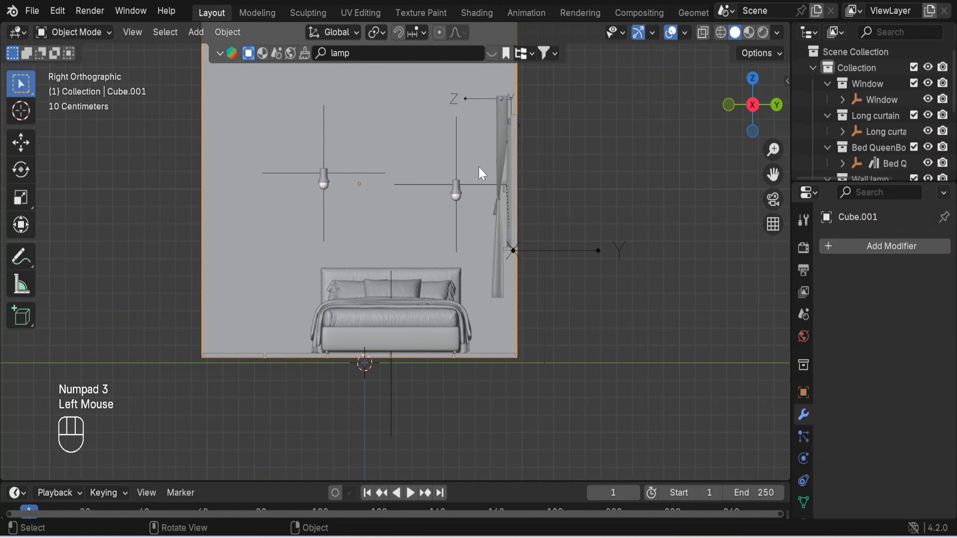
left_click(458, 163)
scroll(530, 175, "down", 2)
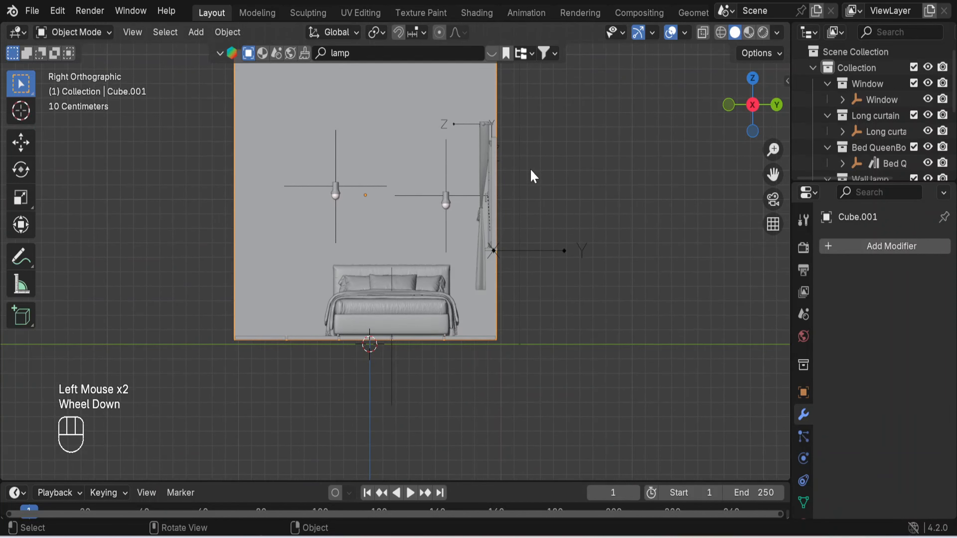
middle_click_drag(197, 241, 262, 233)
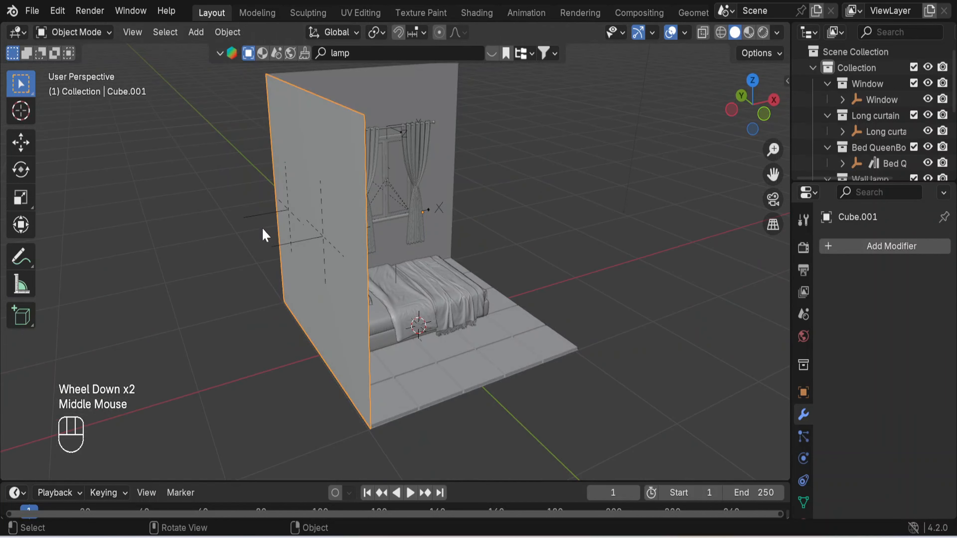
left_click(262, 216)
middle_click_drag(471, 219, 438, 229)
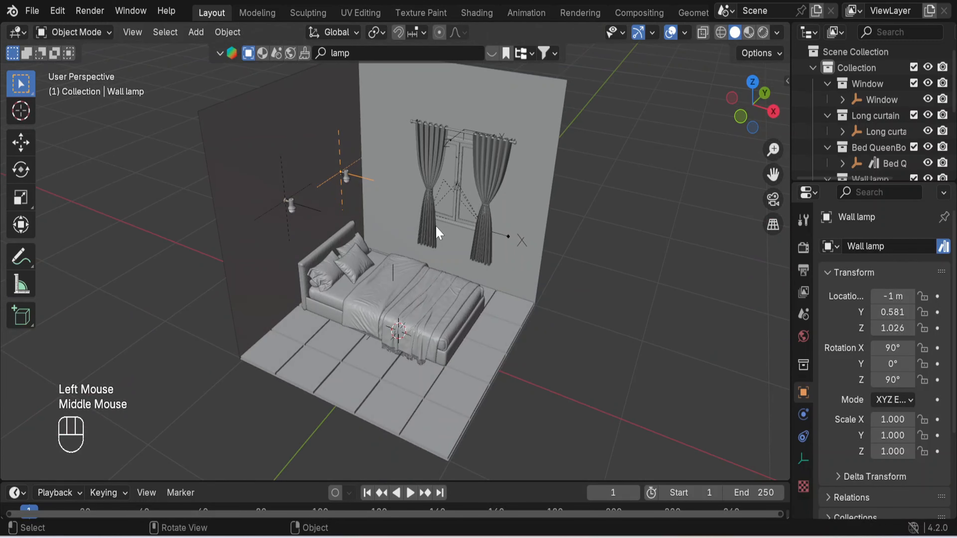
key("KP_3")
key("g")
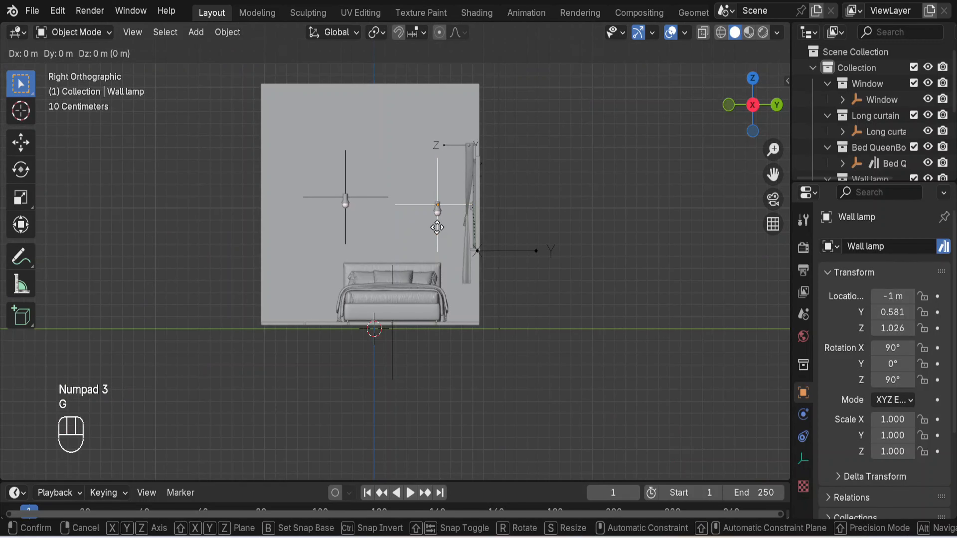
key("z")
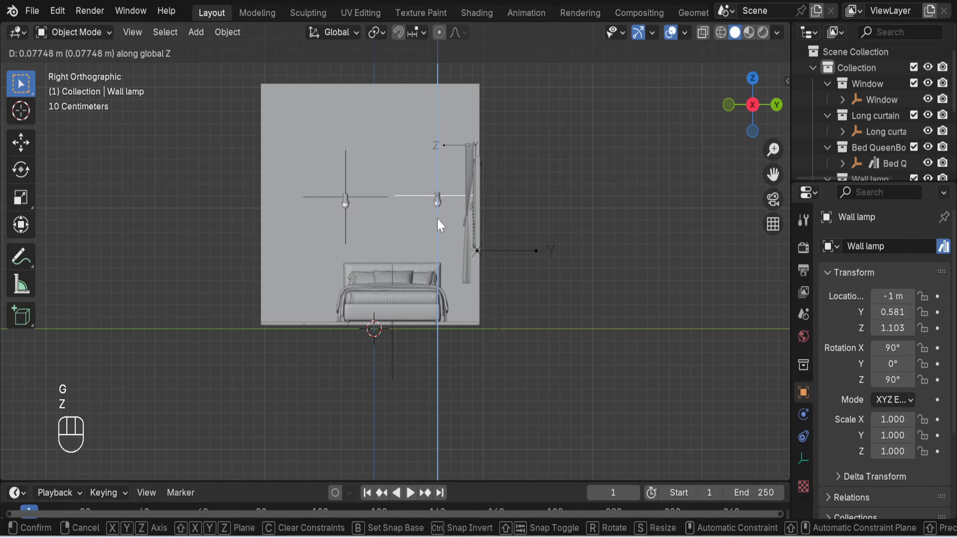
left_click(441, 226)
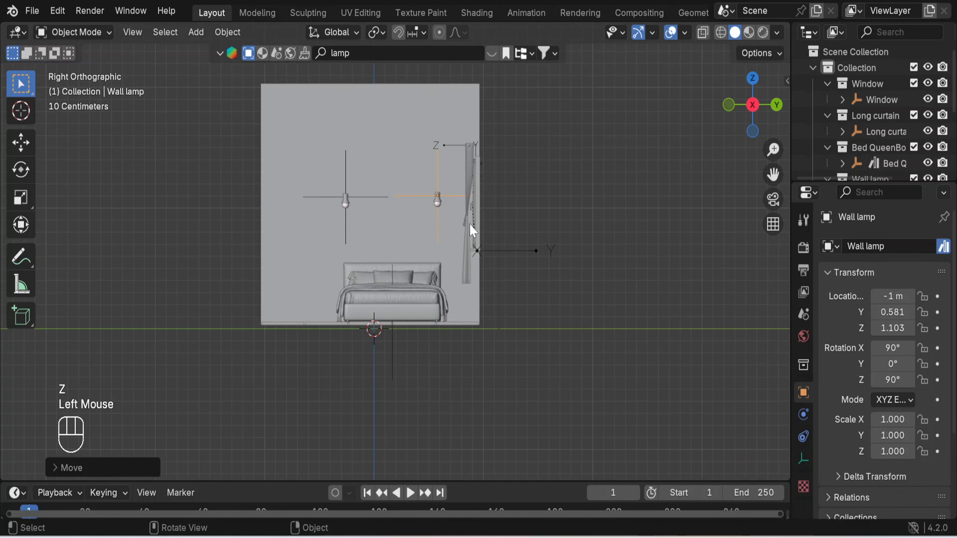
Step: Try to enlarge the body of the wall lamp nearest the window by a factor of about 1.23
left_click(347, 187)
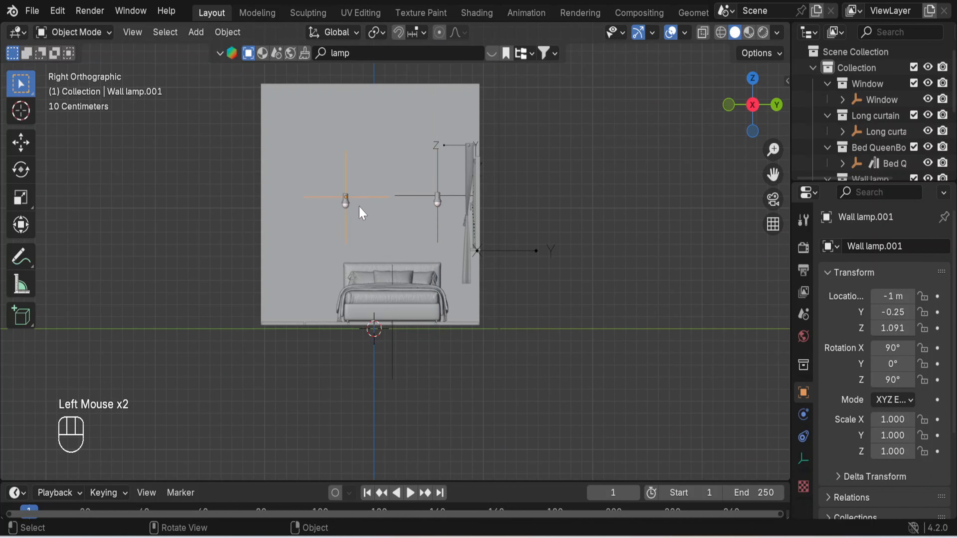
middle_click_drag(506, 222, 607, 260)
left_click(276, 188)
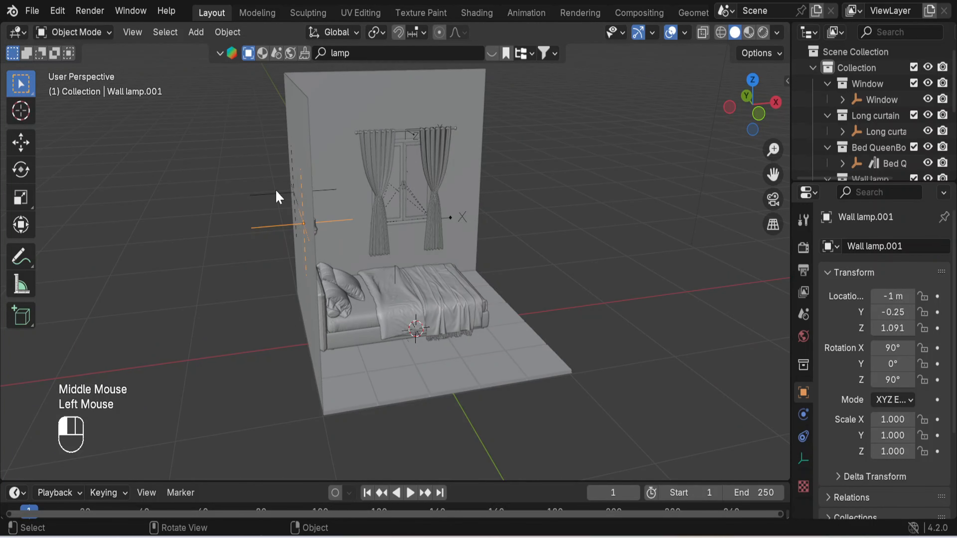
middle_click_drag(564, 194, 390, 155)
scroll(391, 154, "up", 4)
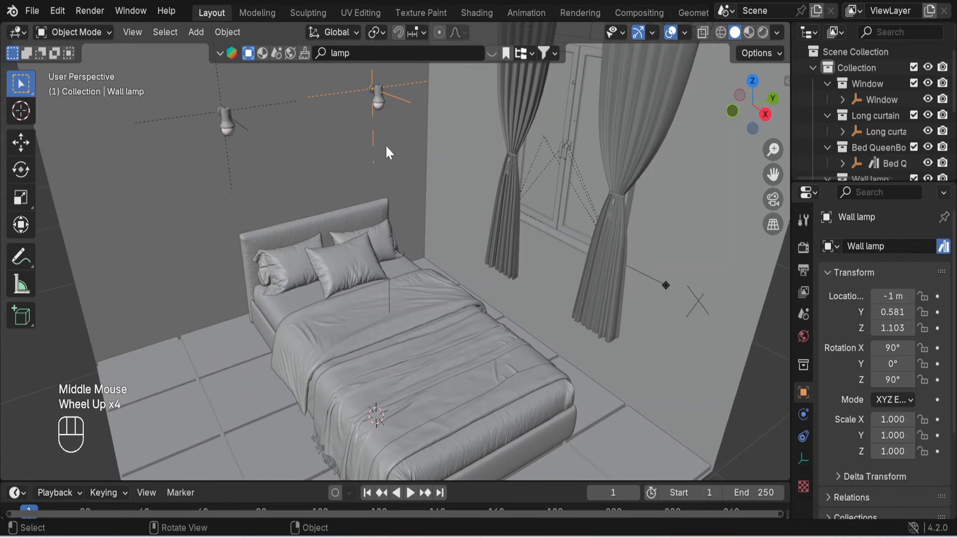
left_click(378, 101)
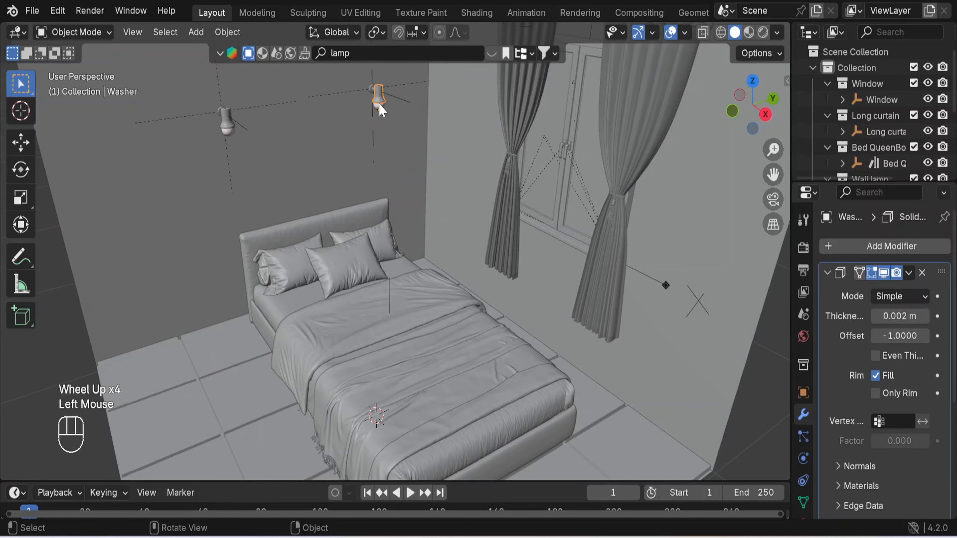
scroll(381, 105, "up", 2)
scroll(417, 181, "down", 2)
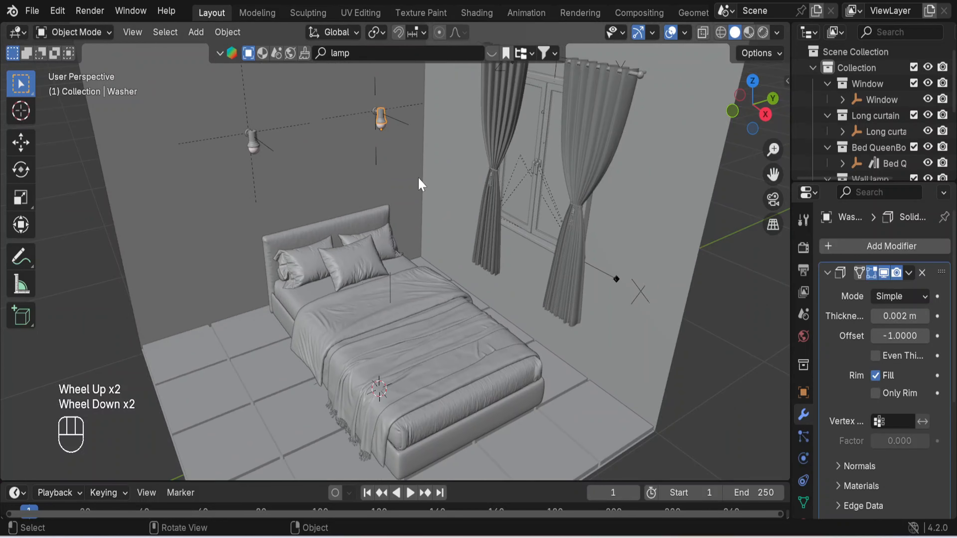
key("s")
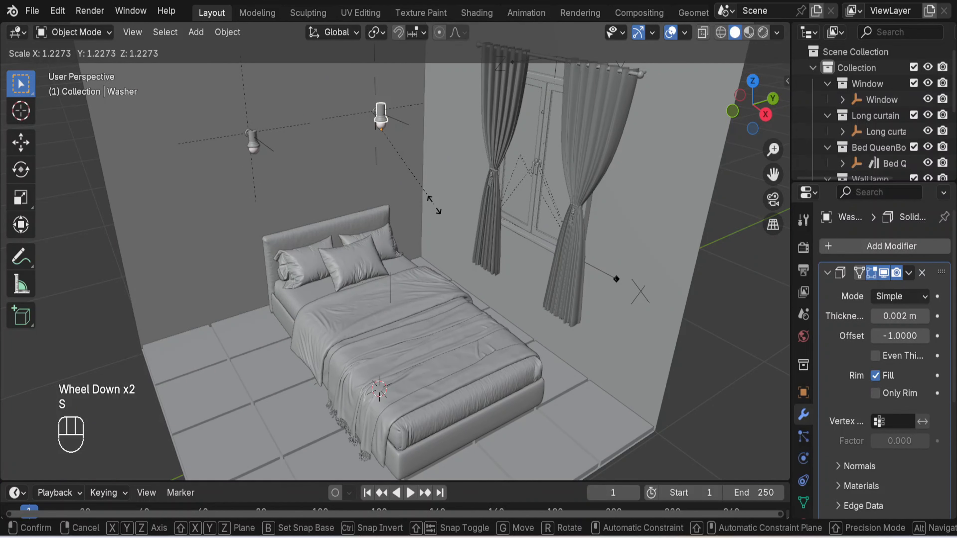
left_click(437, 206)
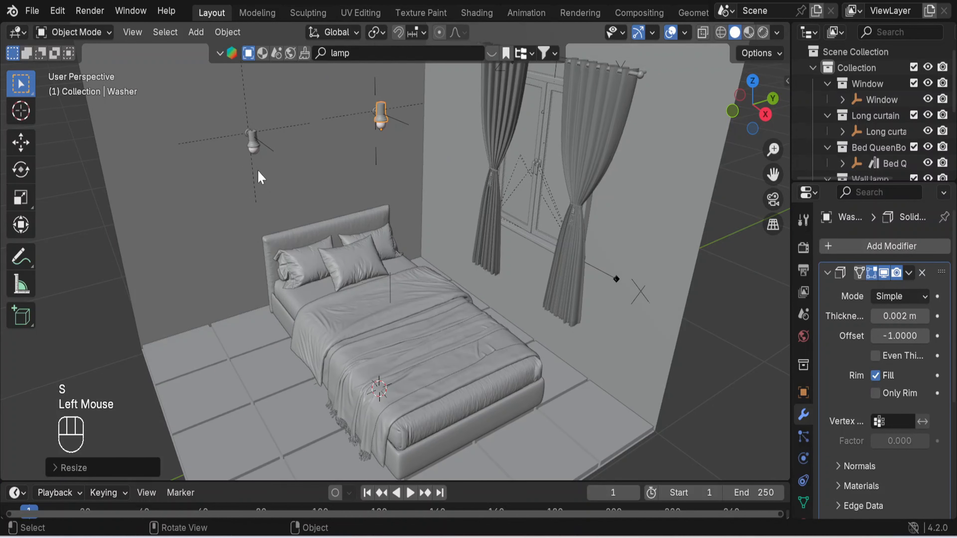
left_click(253, 145)
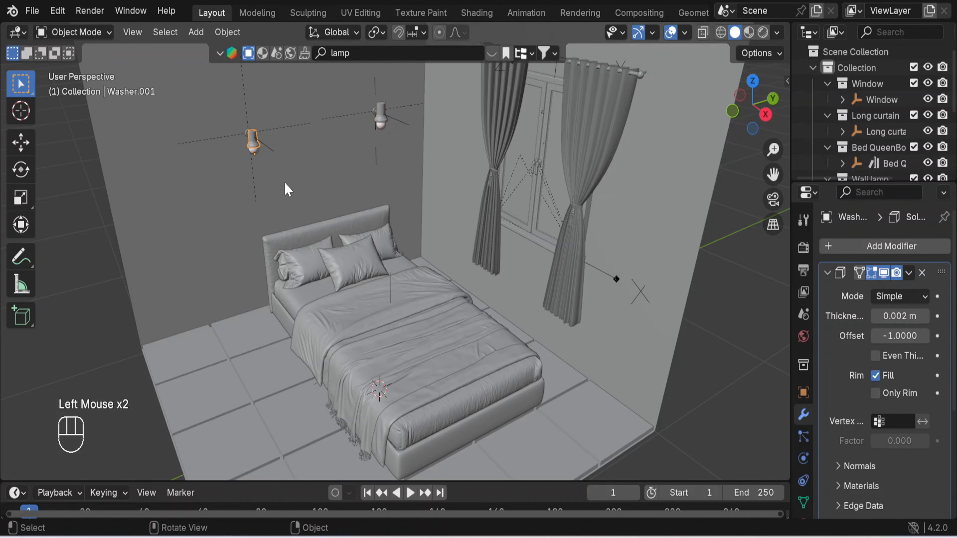
key("shift")
left_click(255, 157, "shift")
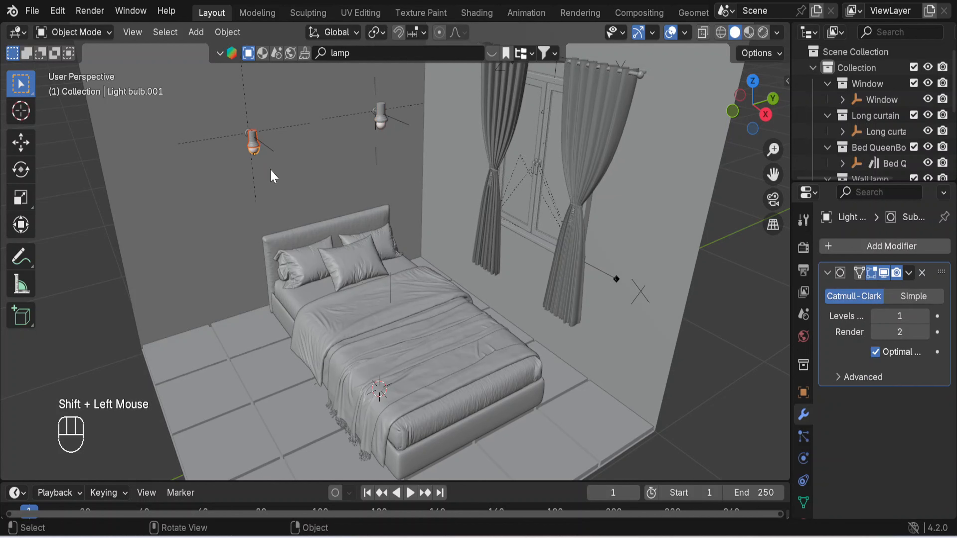
key("s")
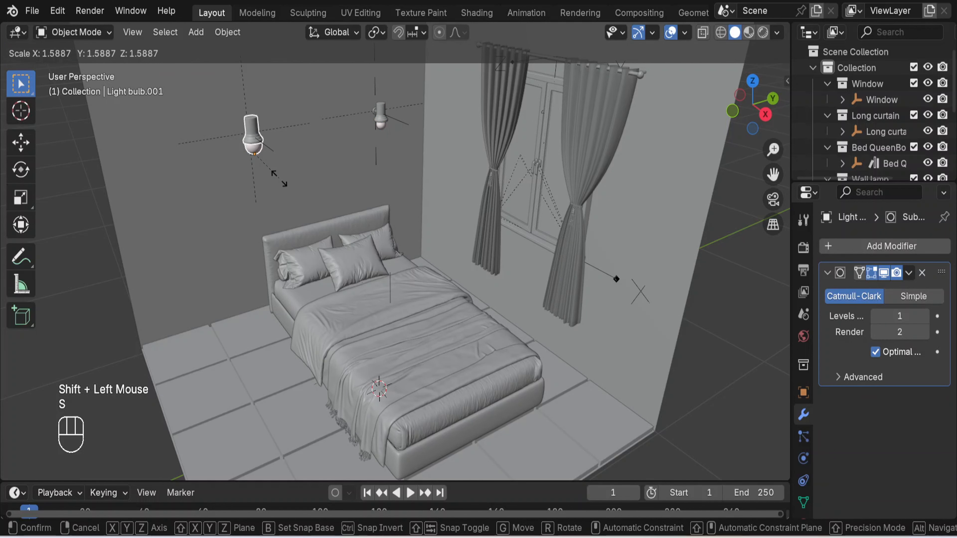
key("Escape")
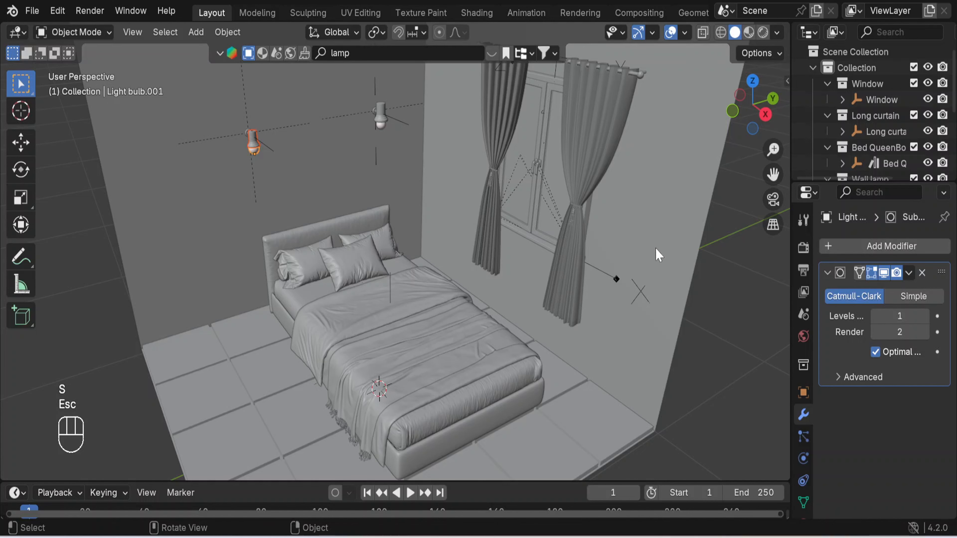
Step: Undo the recent selections and the enlargement of the window-side lamp's body
left_click(697, 292)
key("ctrl+z")
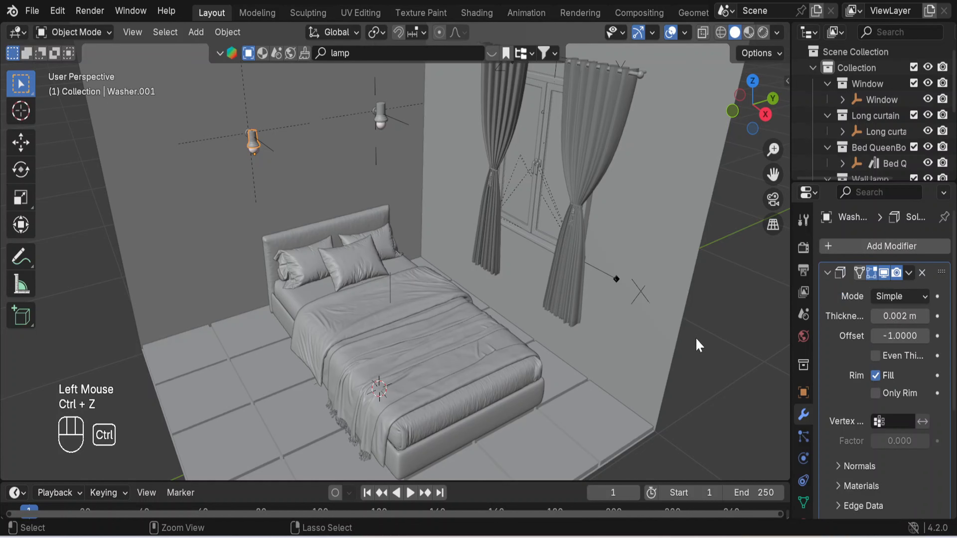
key("ctrl+z")
key("ctrl+z")
left_click(704, 339)
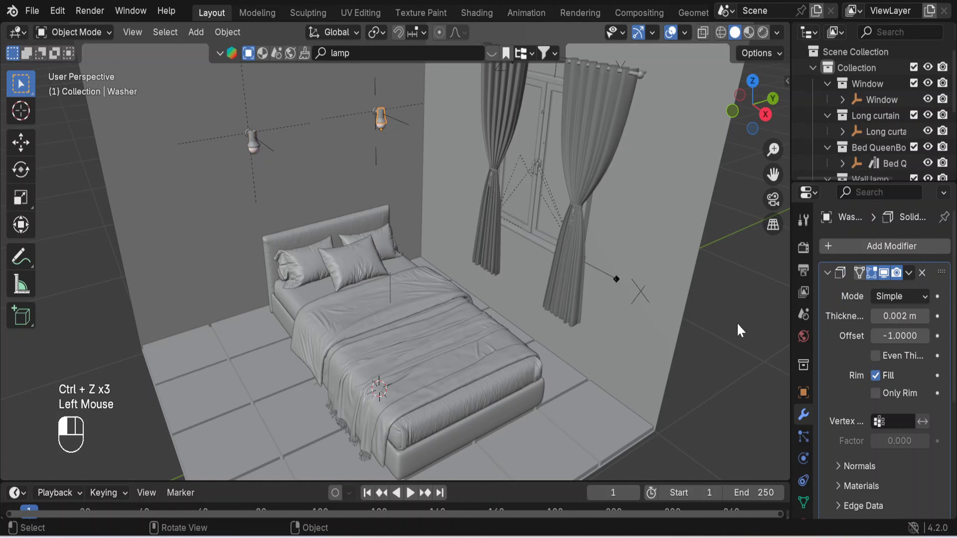
scroll(245, 140, "up", 2)
middle_click_drag(267, 135, 293, 214, "shift")
scroll(281, 178, "up", 2)
left_click(149, 145)
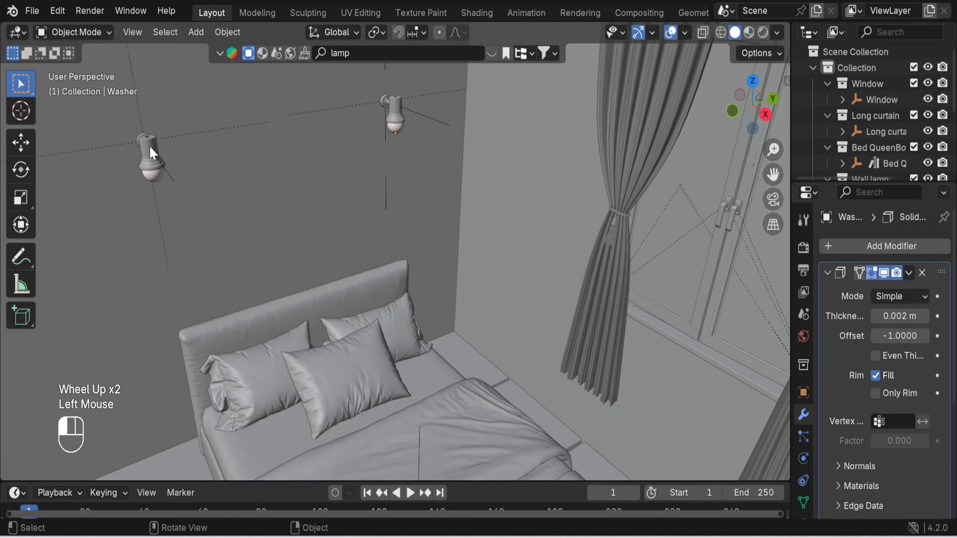
left_click(155, 171, "shift")
left_click(394, 121, "shift")
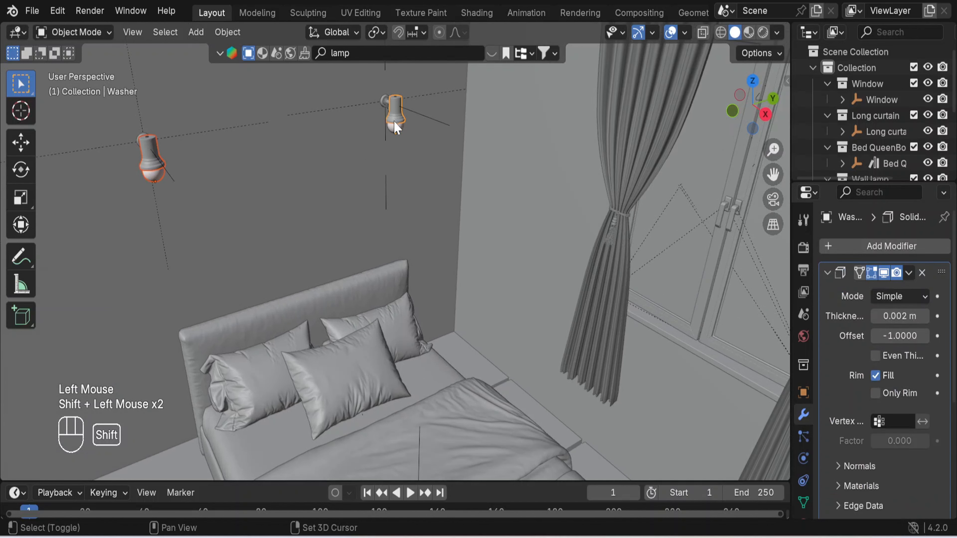
left_click(394, 132, "shift")
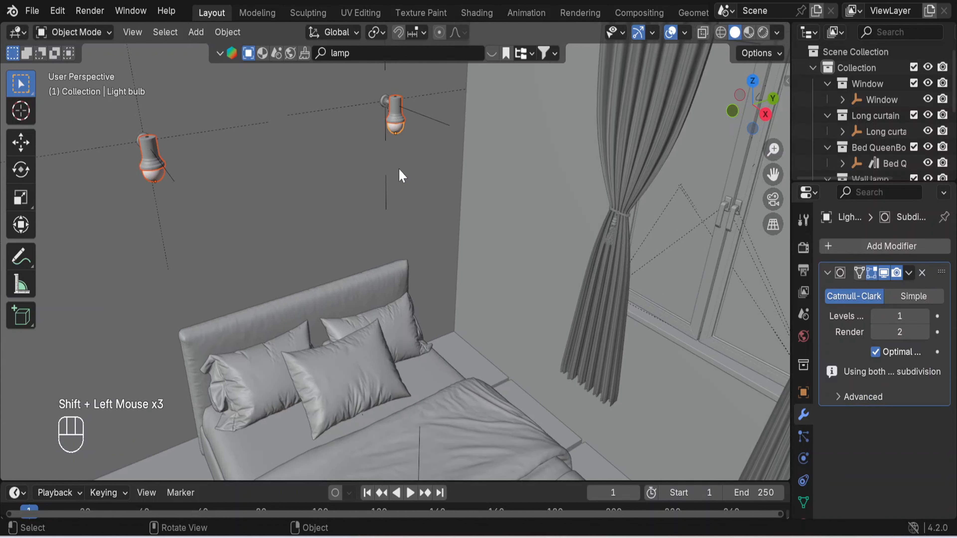
key("s")
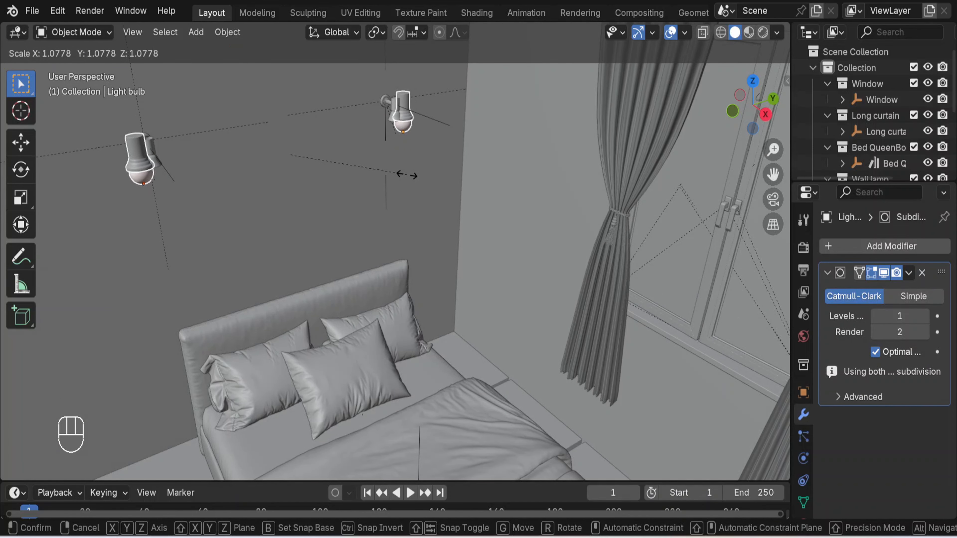
key("Escape")
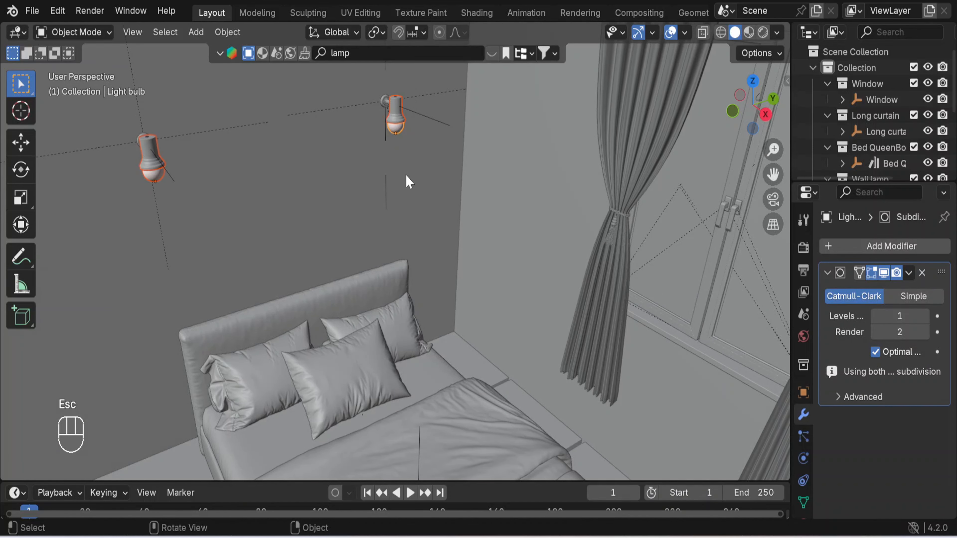
Step: Scale up the body and bulb of the wall lamp nearest the window together by about 1.36
left_click(408, 182)
left_click(396, 130)
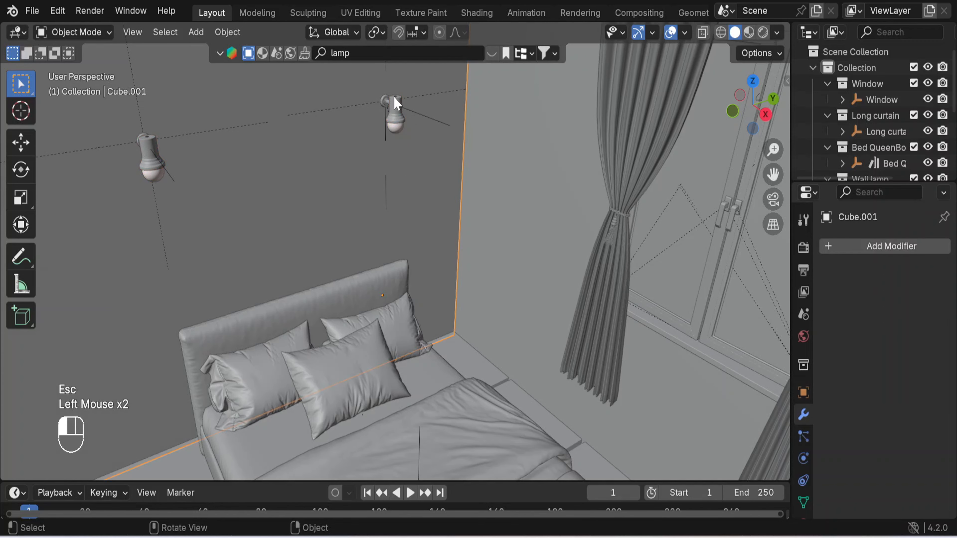
left_click(395, 131, "shift")
key("s")
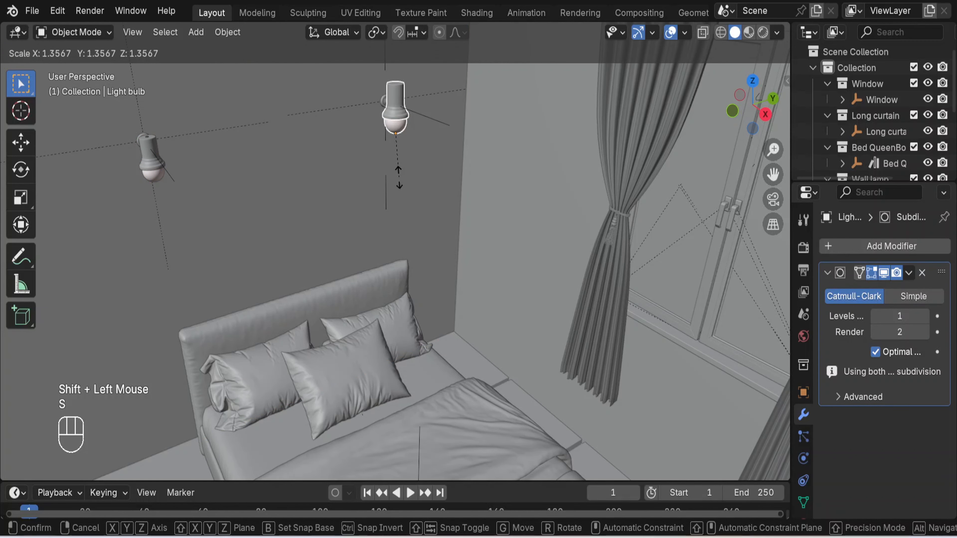
left_click(397, 181)
Step: Scale up the body and bulb of the wall lamp farther from the window to a similar size as its counterpart
middle_click_drag(365, 175, 290, 169)
scroll(553, 156, "up", 1)
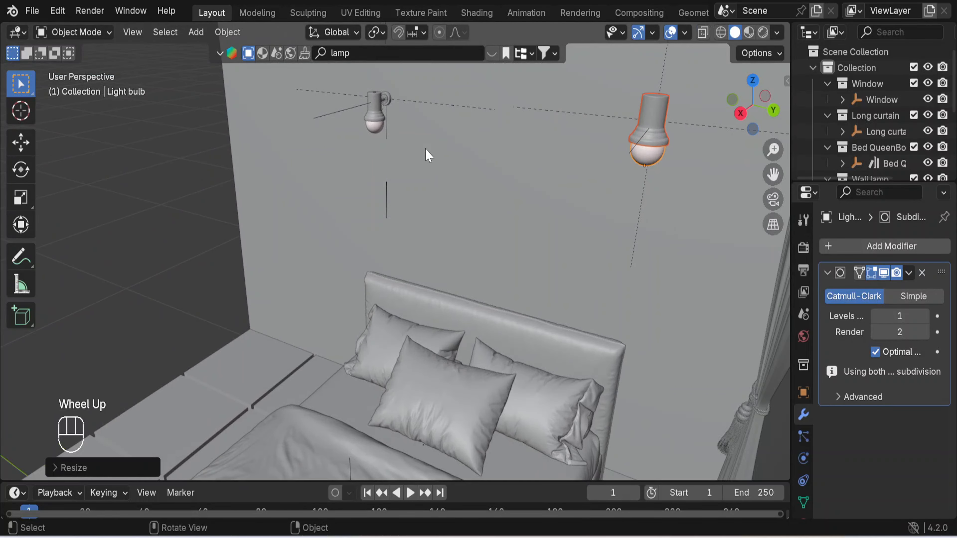
left_click(371, 107)
left_click(374, 123, "shift")
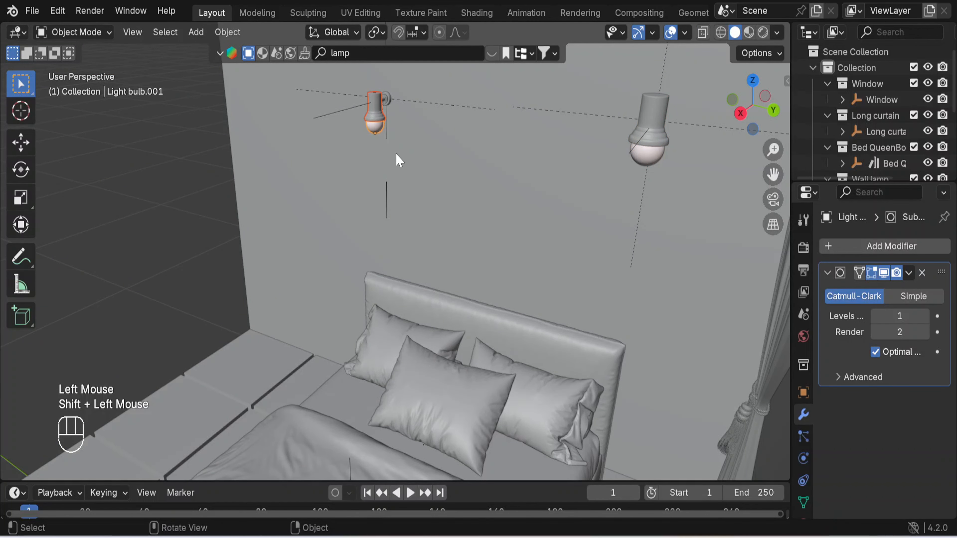
key("s")
left_click(401, 167)
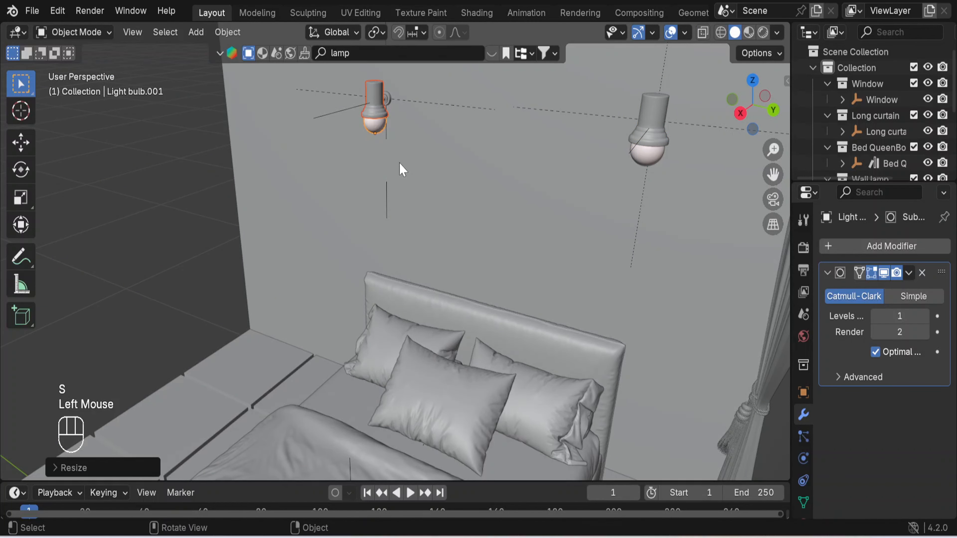
Step: Scale up the body and bulb of the wall lamp farther from the window slightly, matching the other lamp in the right view
key("KP_3")
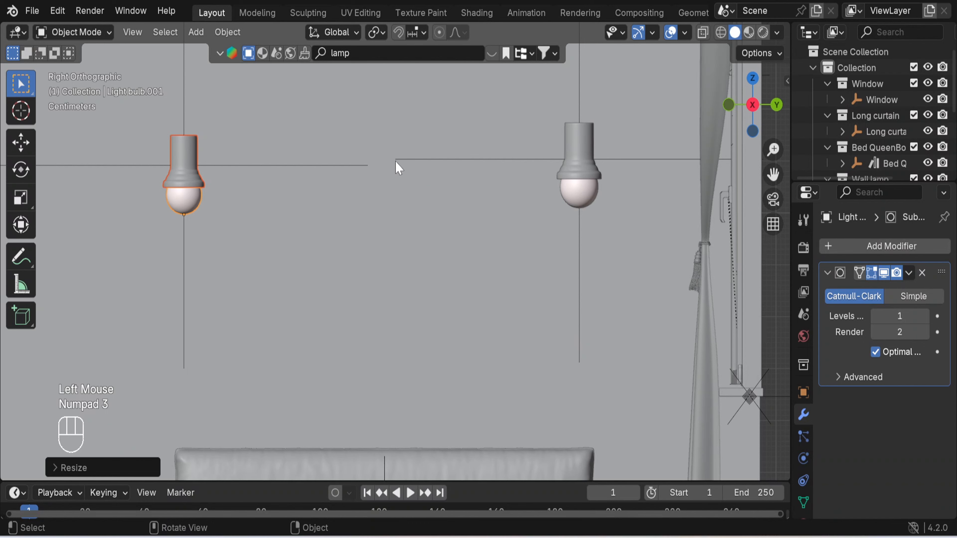
scroll(398, 167, "down", 2)
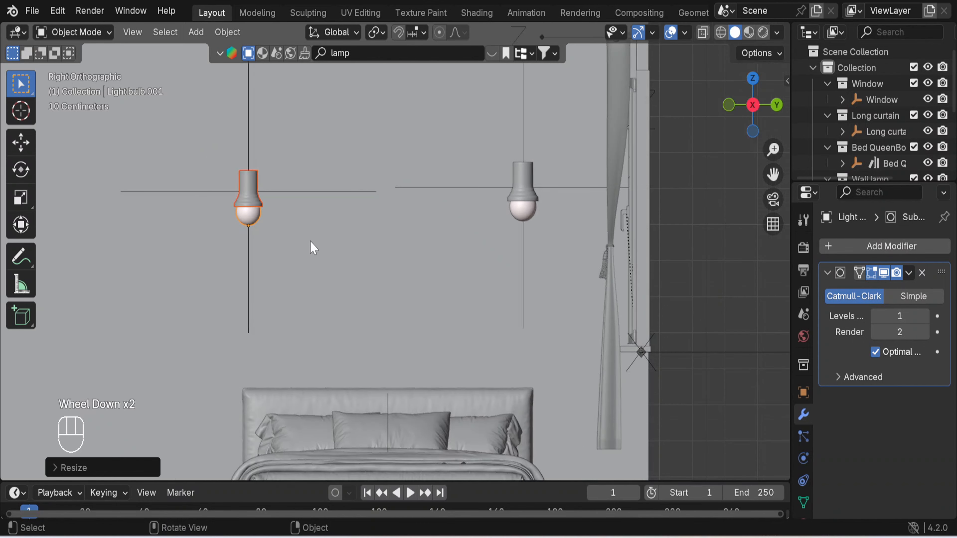
key("s")
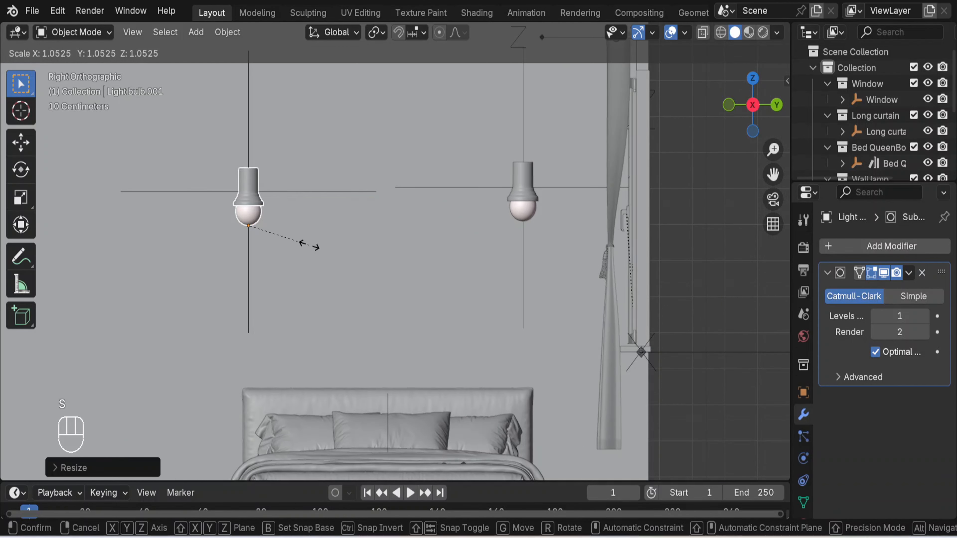
left_click(315, 251)
scroll(315, 252, "down", 2)
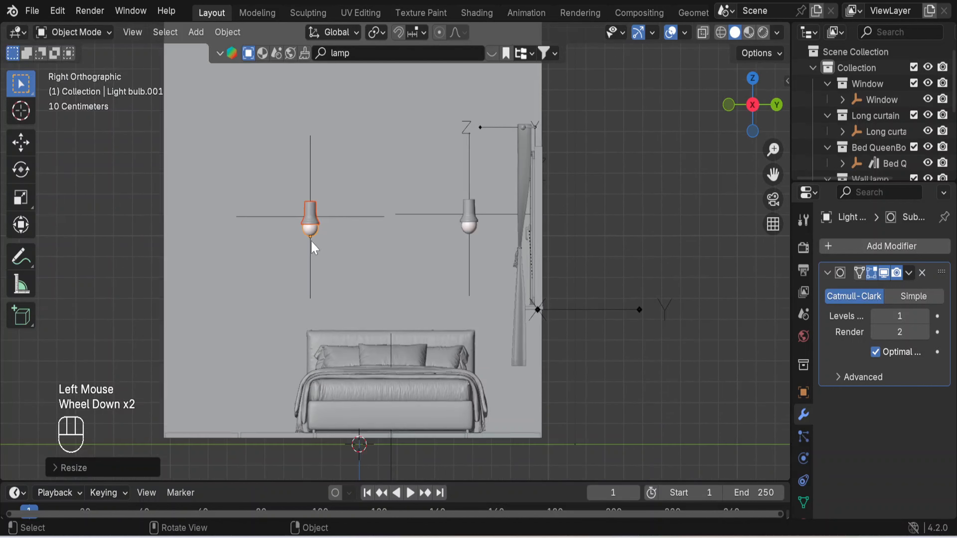
scroll(315, 251, "down", 1)
left_click(675, 225)
Step: Filter the BlenderKit models to the Picture category under Decoration
scroll(476, 221, "down", 1)
middle_click_drag(476, 221, 533, 270)
scroll(534, 270, "up", 4)
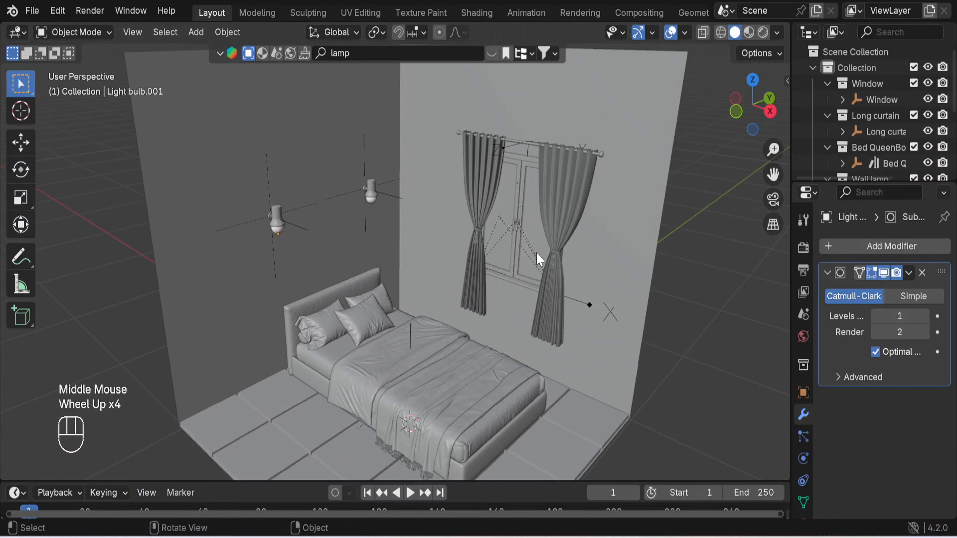
scroll(536, 253, "down", 2)
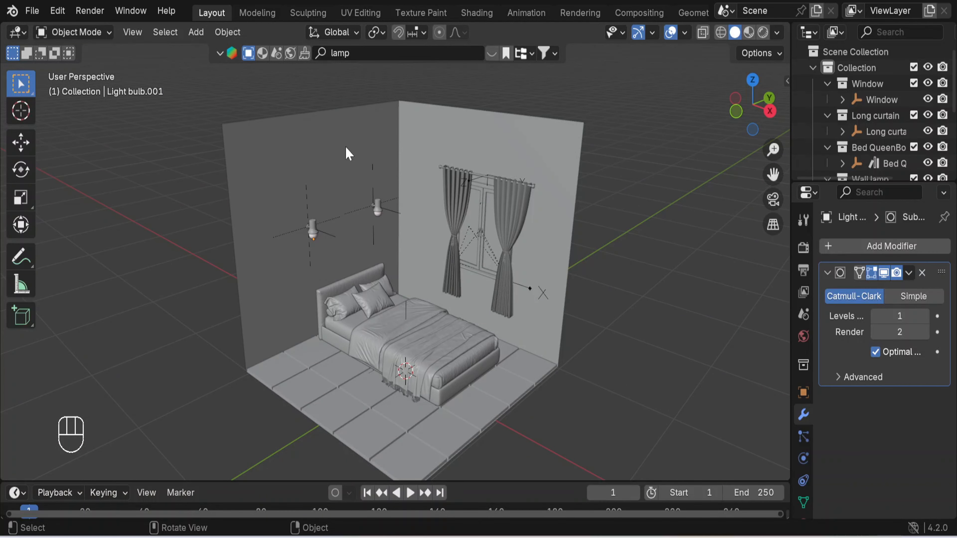
scroll(349, 150, "up", 2)
scroll(299, 200, "down", 2)
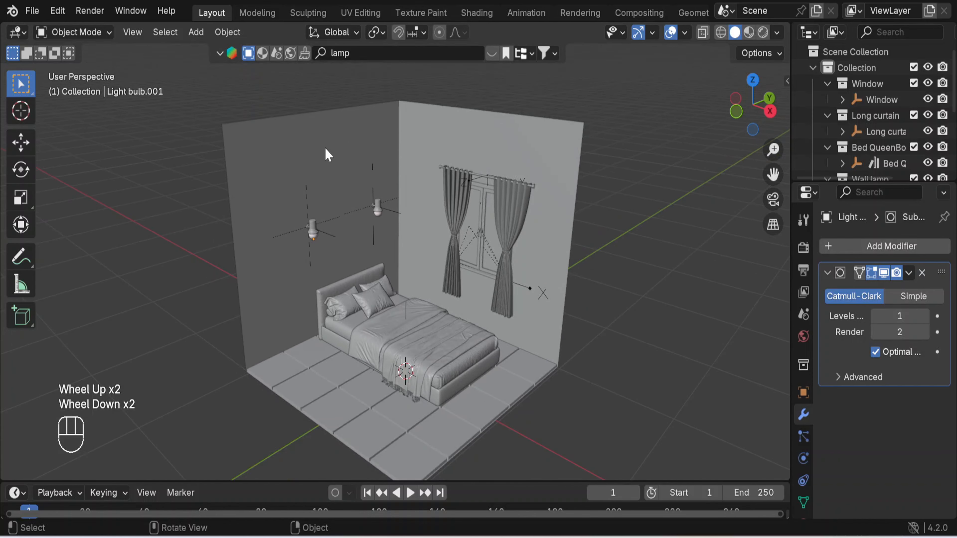
left_click(488, 57)
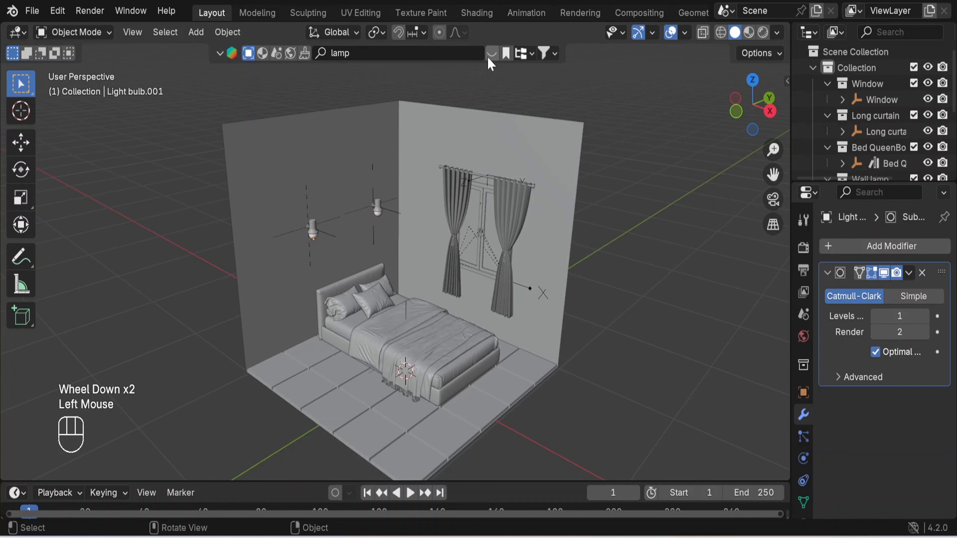
left_click(546, 53)
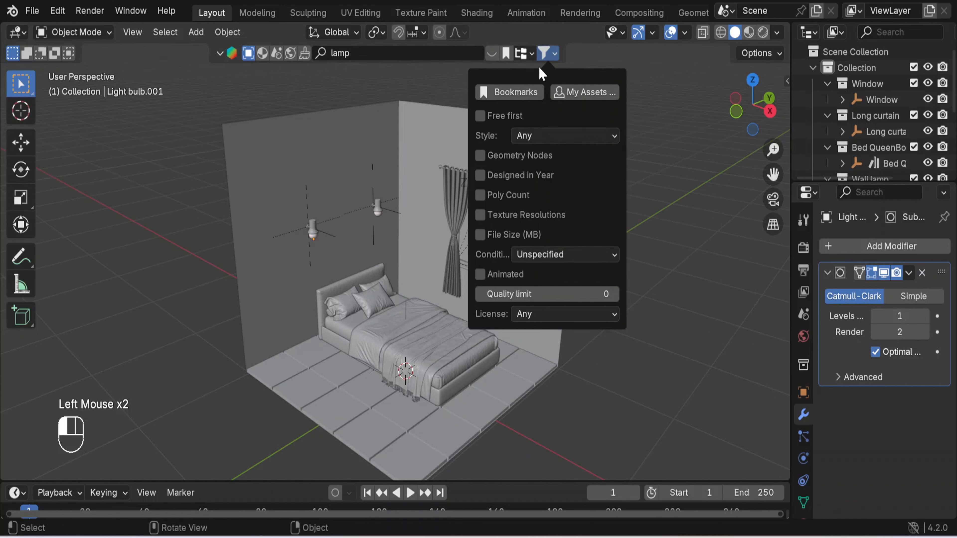
left_click(532, 54)
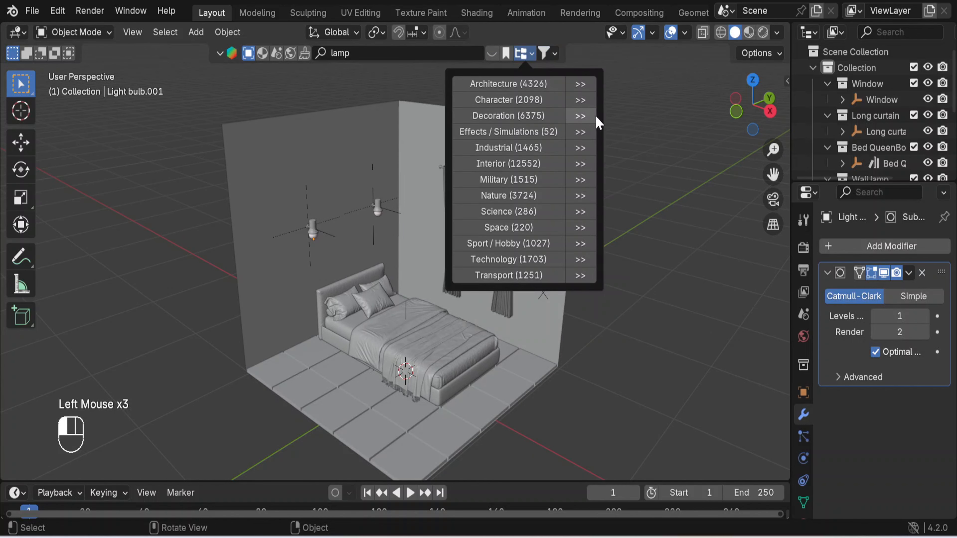
left_click(580, 115)
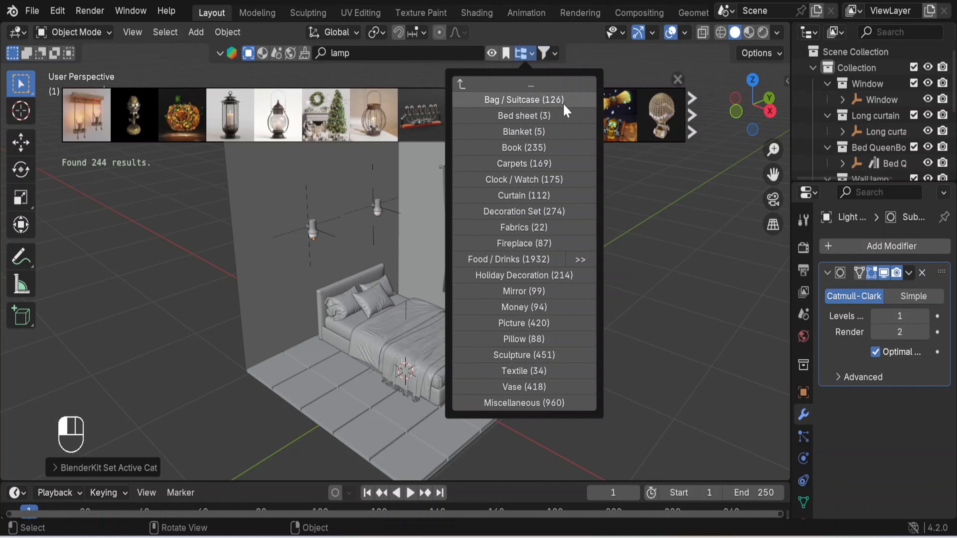
left_click(556, 323)
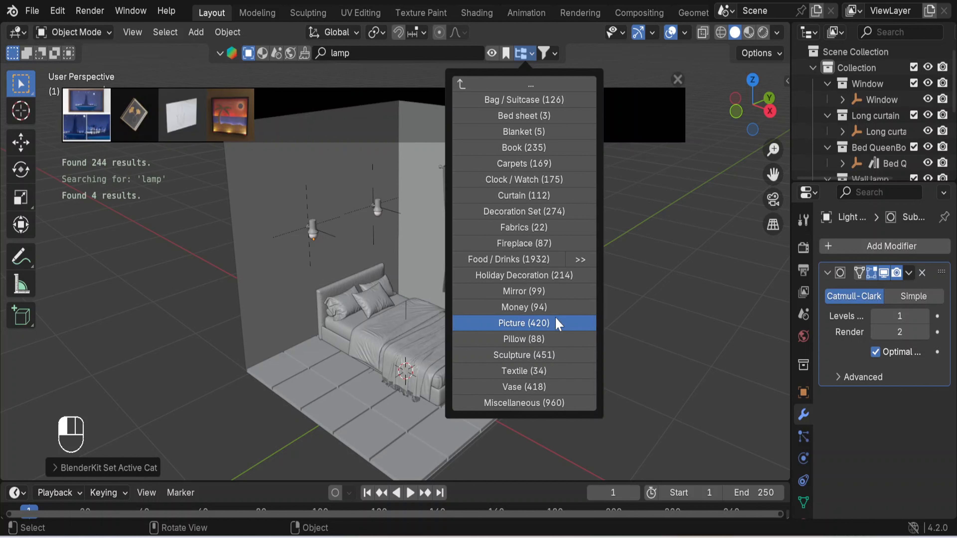
left_click(305, 348)
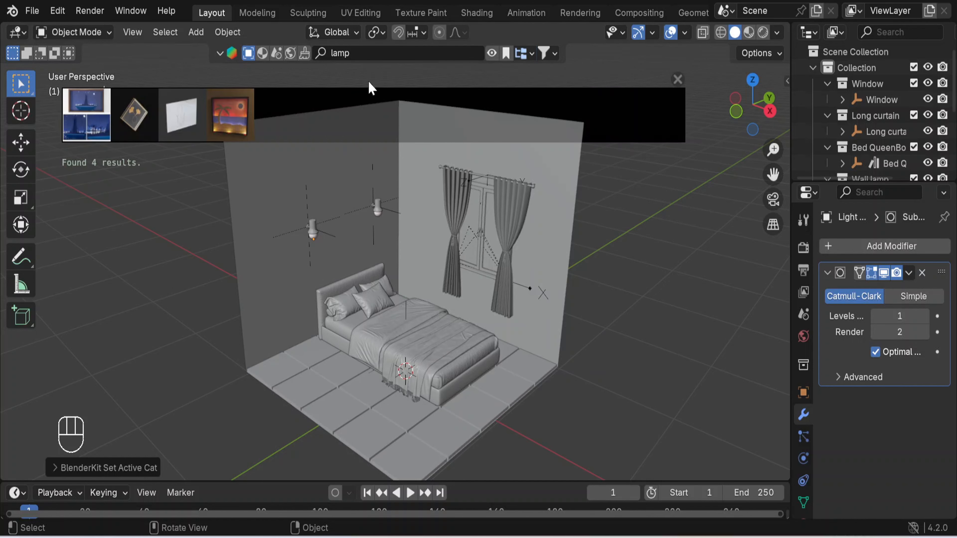
Step: Clear the "lamp" search term and search the Picture category without a keyword
left_click(361, 53)
key("BackSpace")
key("BackSpace")
key("BackSpace")
key("BackSpace")
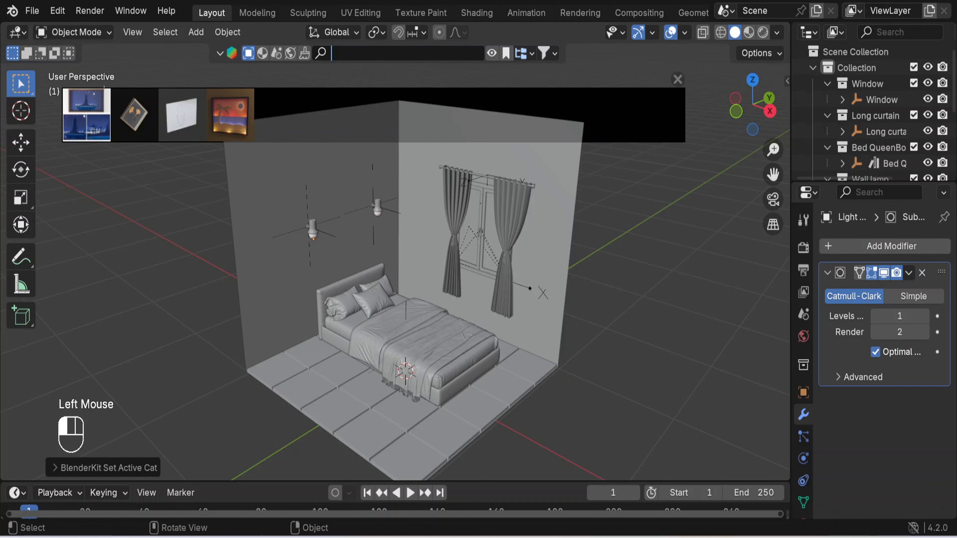
key("Return")
left_click(524, 53)
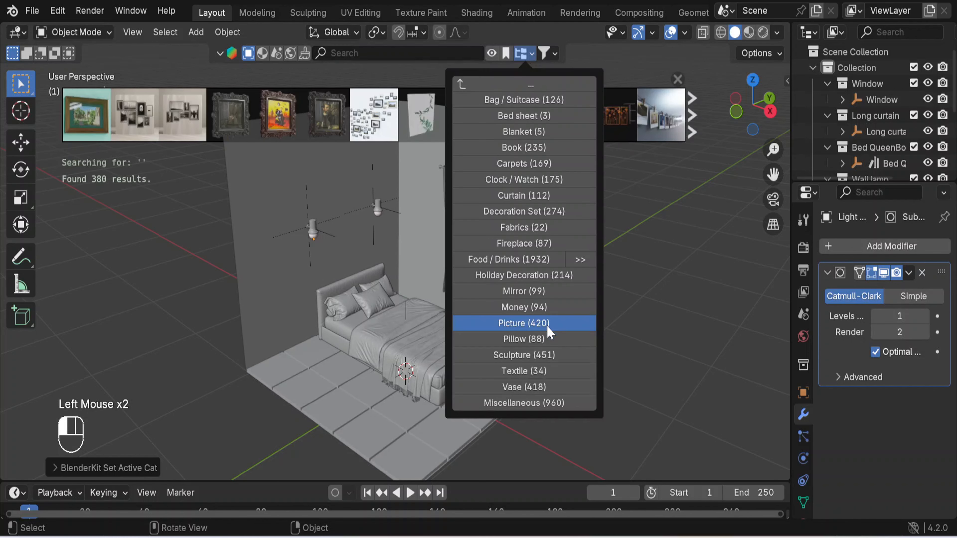
Step: Add the "Picture frame #1" model to the wall behind the bed and close the asset results
mouse_move(182, 113)
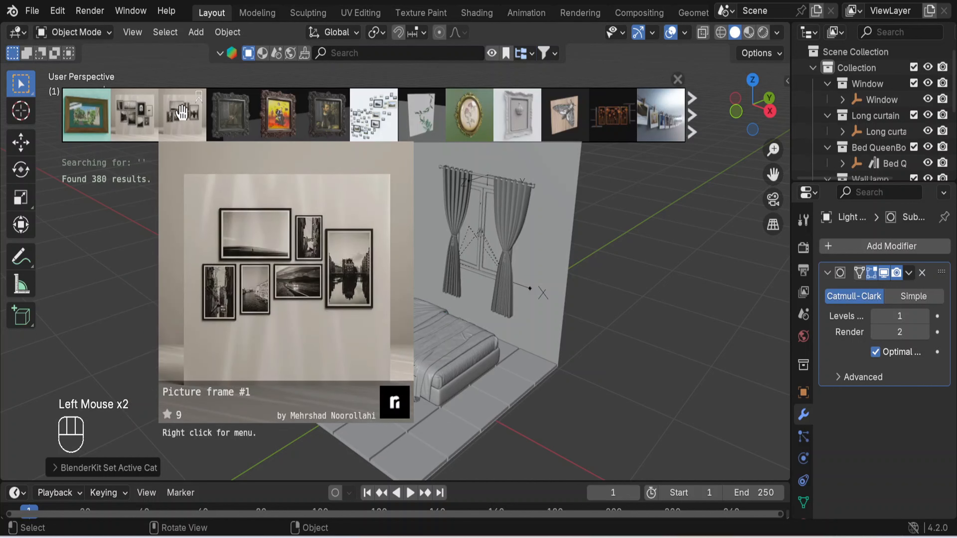
left_click_drag(195, 117, 367, 220)
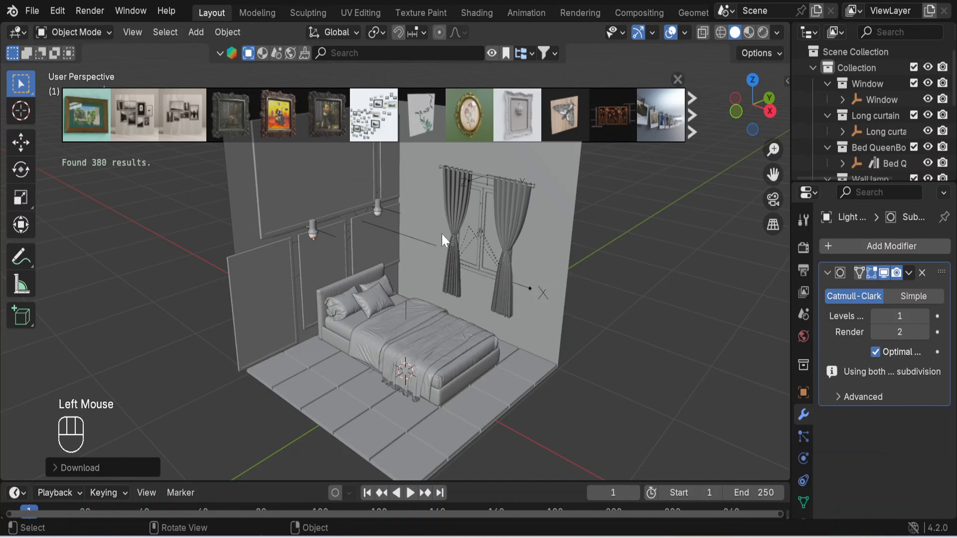
left_click(677, 79)
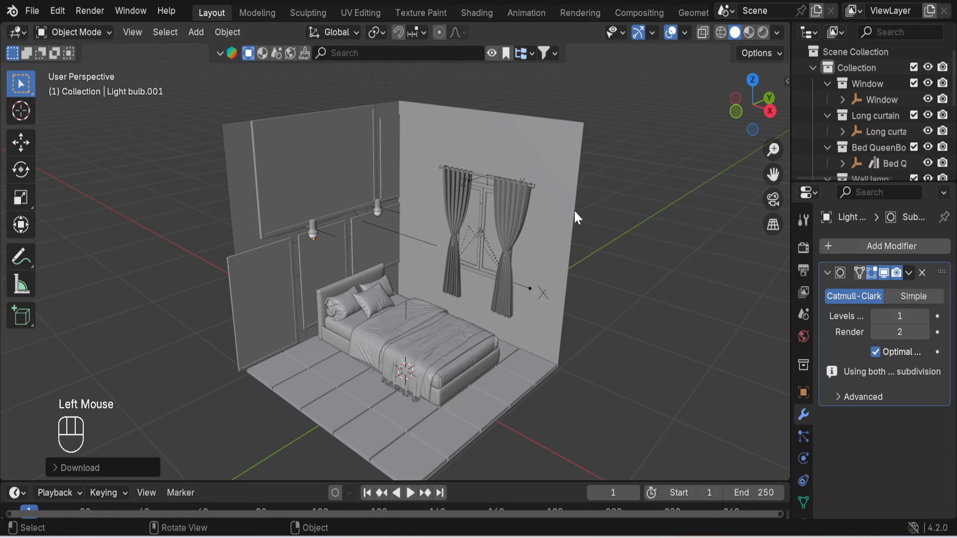
Step: Scale the picture frame set down uniformly to about 0.328
scroll(542, 279, "down", 2)
middle_click_drag(508, 277, 678, 254)
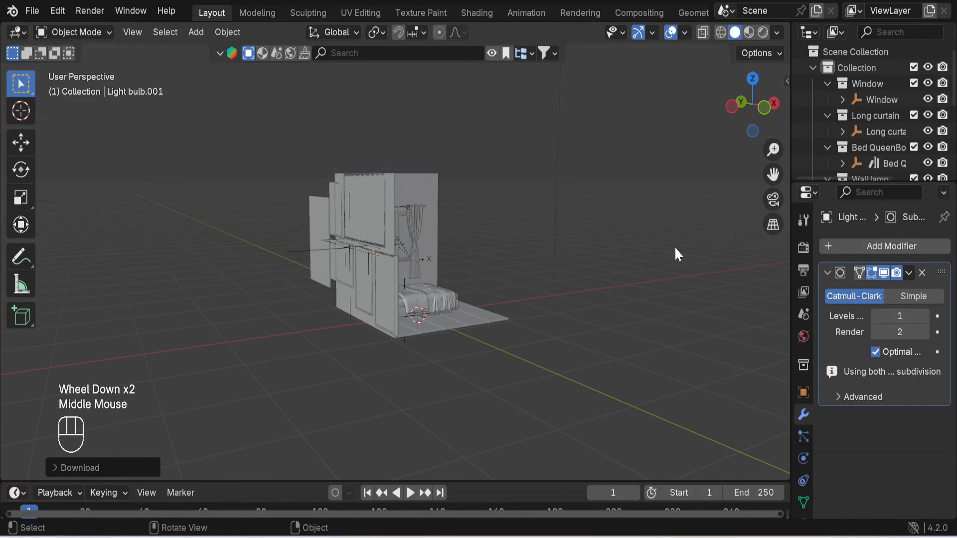
left_click(301, 254)
middle_click_drag(684, 222, 495, 256)
key("s")
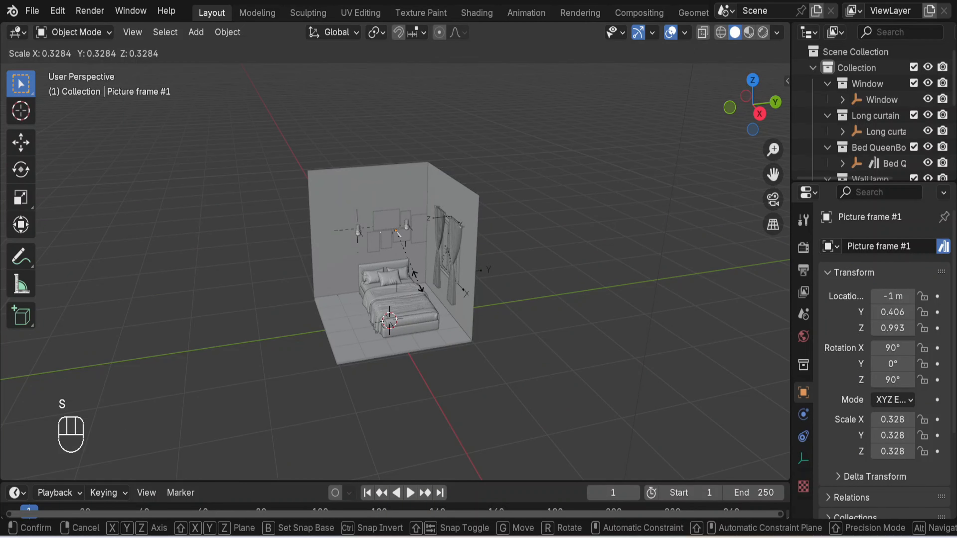
left_click(437, 271)
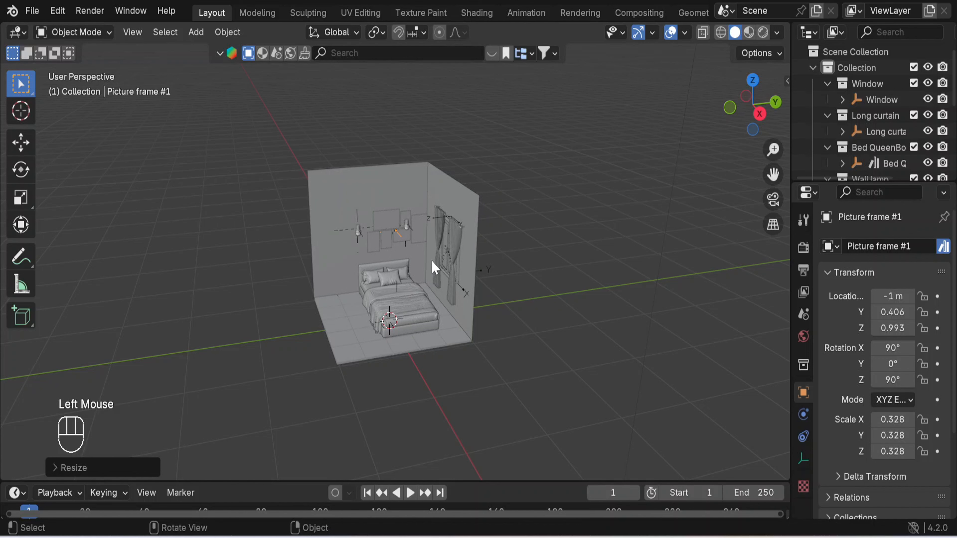
Step: Move the picture frame set along Y to about 0.128 m and shrink it to a scale of about 0.215
key("g")
key("y")
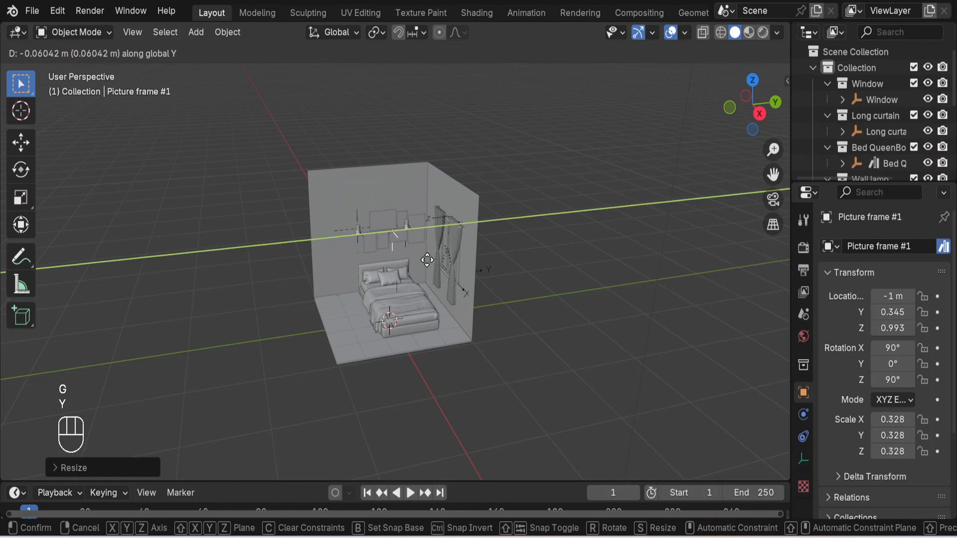
left_click(416, 260)
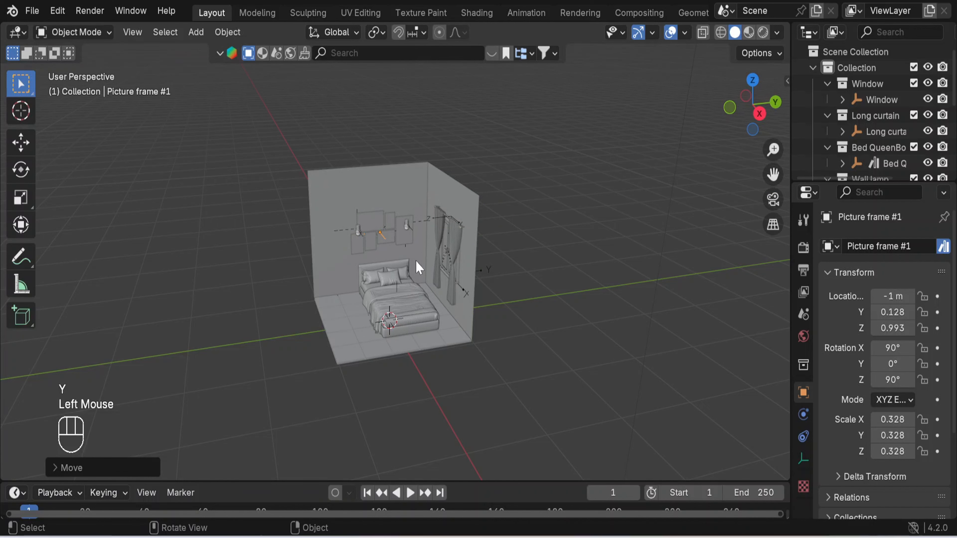
key("s")
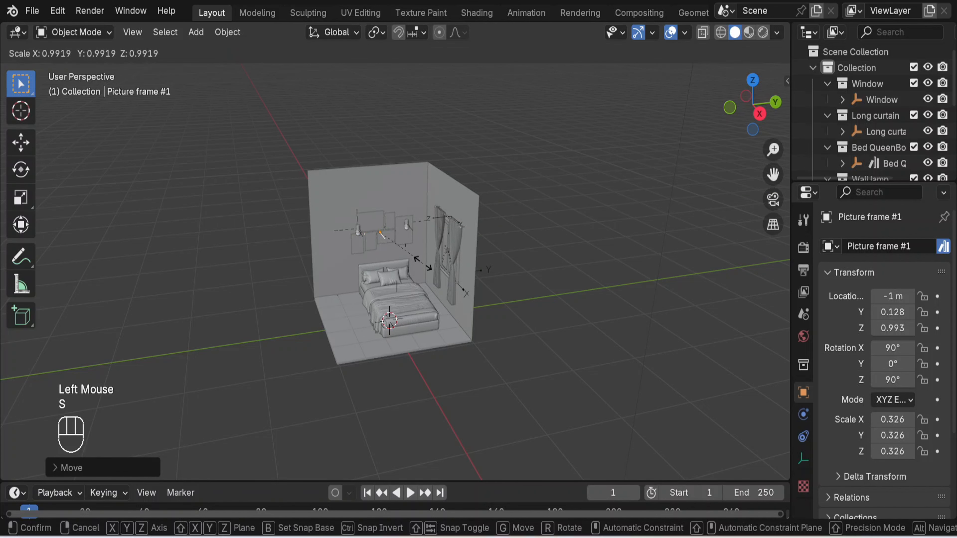
left_click(402, 261)
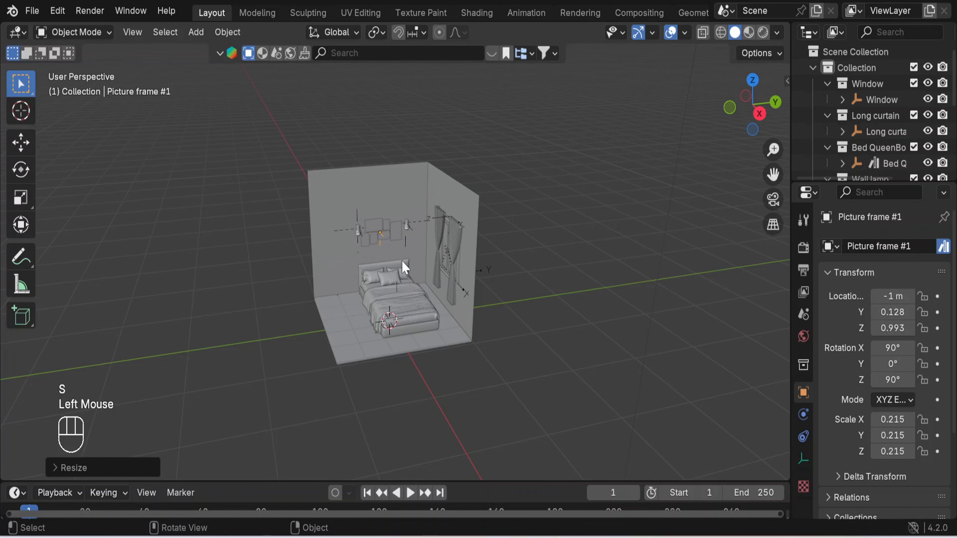
Step: Lower the picture frame set along Z to about 0.769 m, between the headboard and the wall lamps
key("g")
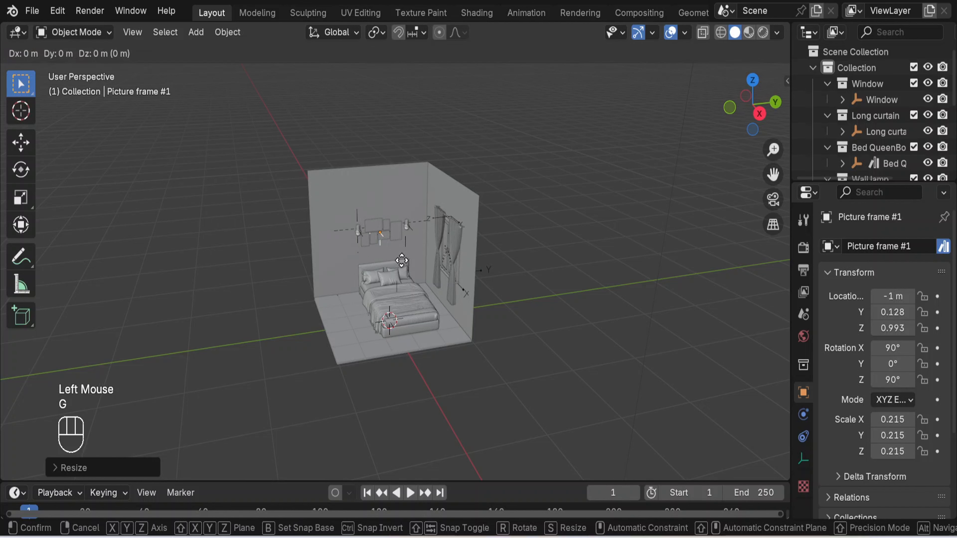
key("z")
left_click(402, 274)
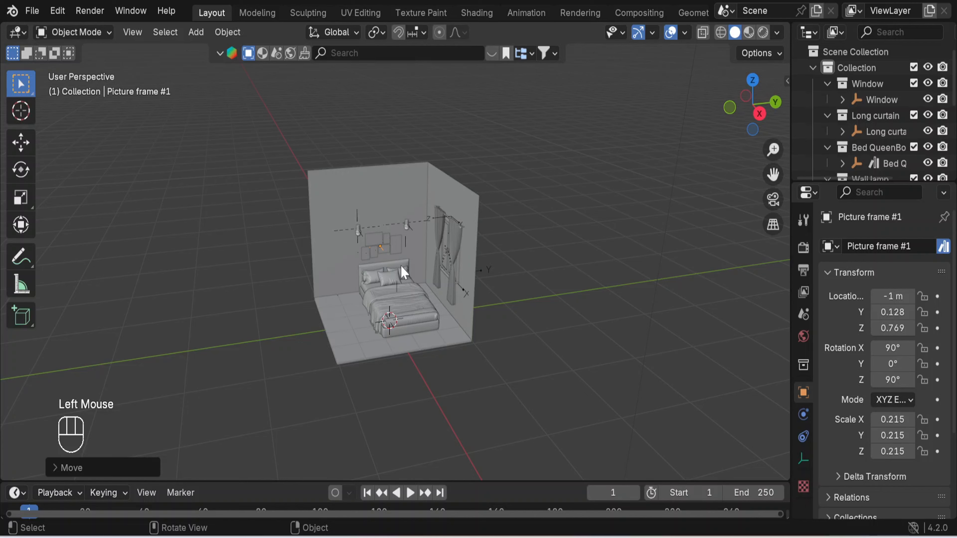
scroll(401, 267, "up", 4)
scroll(404, 266, "down", 1)
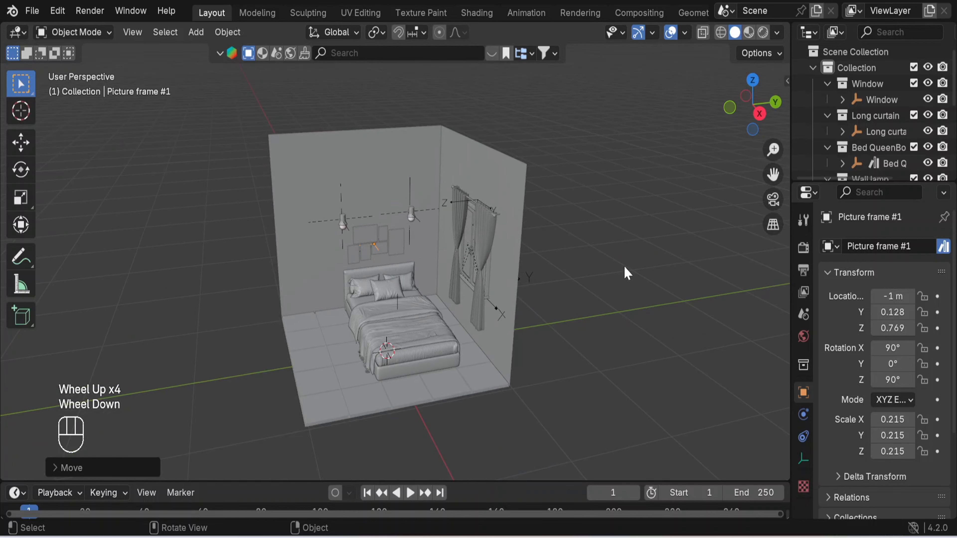
left_click(610, 275)
Step: Filter the BlenderKit models to the Cabinets category under Interior and preview the cabinet models
middle_click_drag(477, 277, 502, 295)
scroll(329, 268, "up", 1)
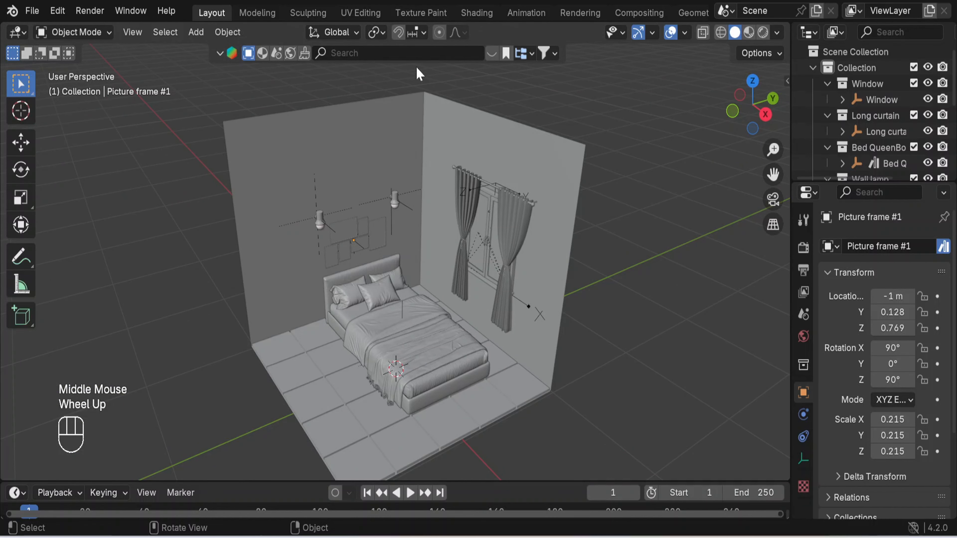
left_click(532, 53)
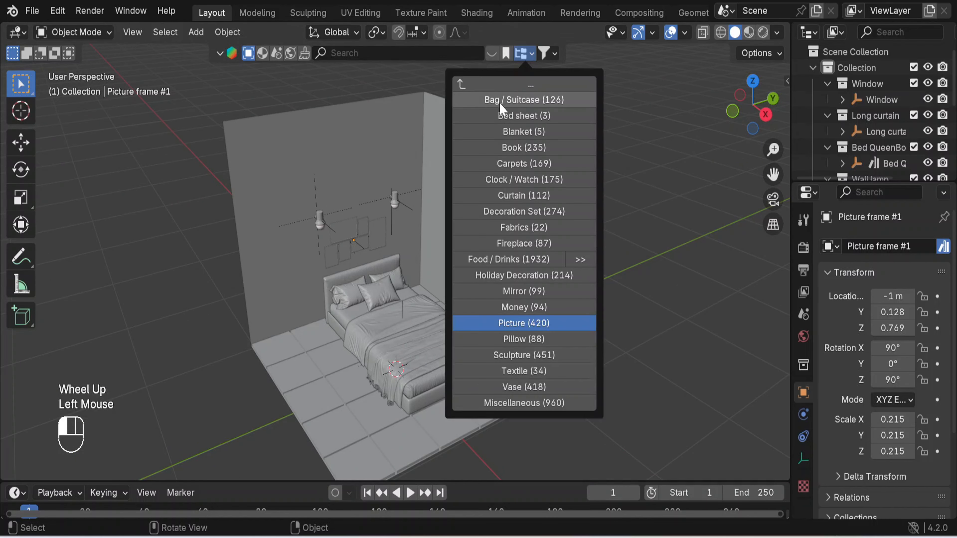
left_click(466, 88)
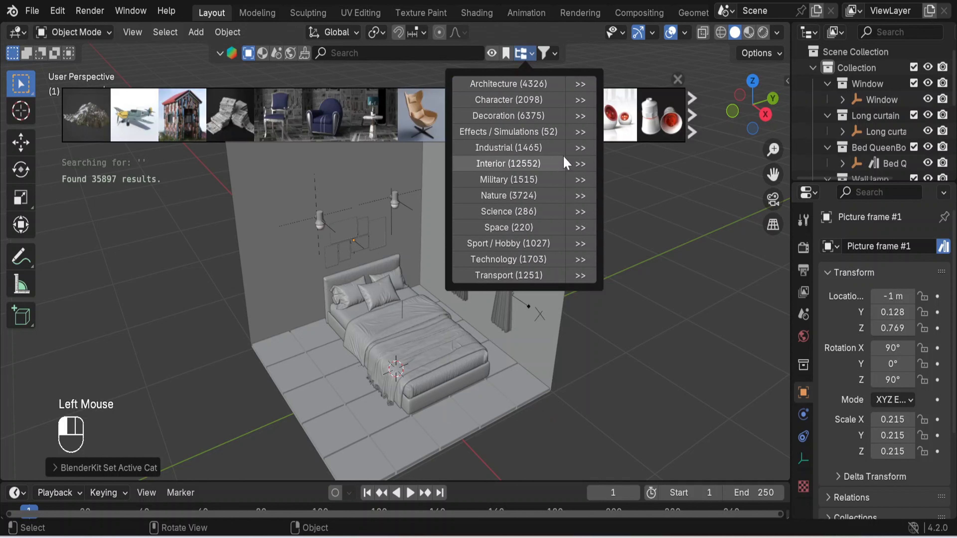
left_click(580, 163)
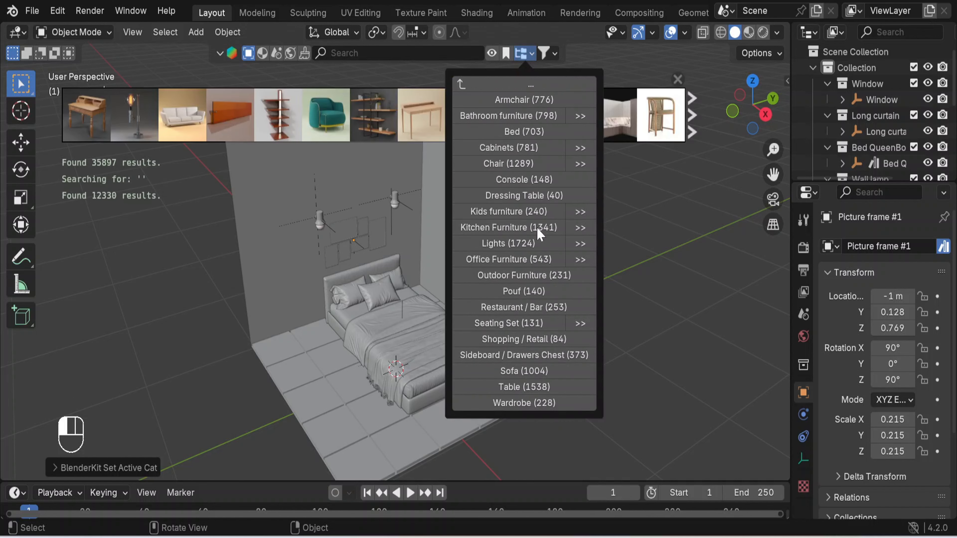
left_click(548, 147)
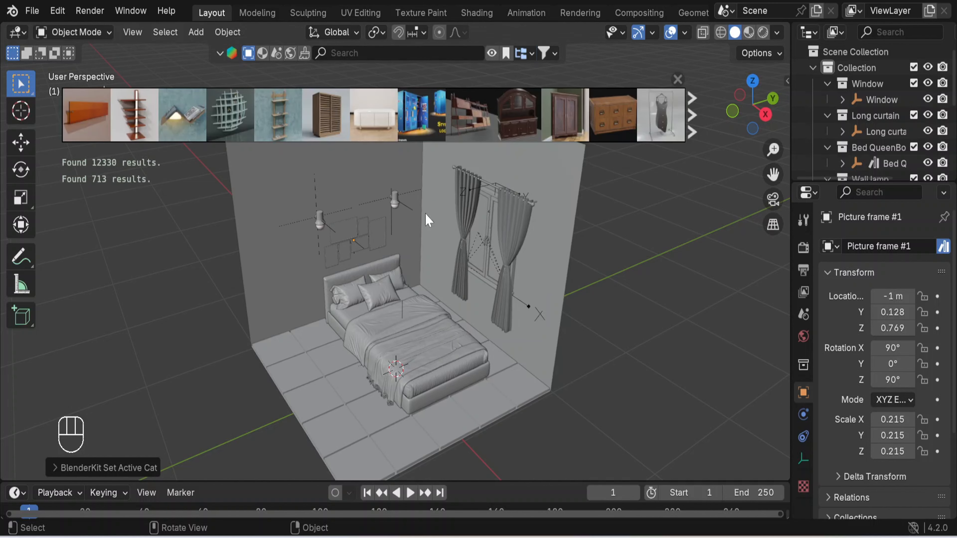
mouse_move(68, 118)
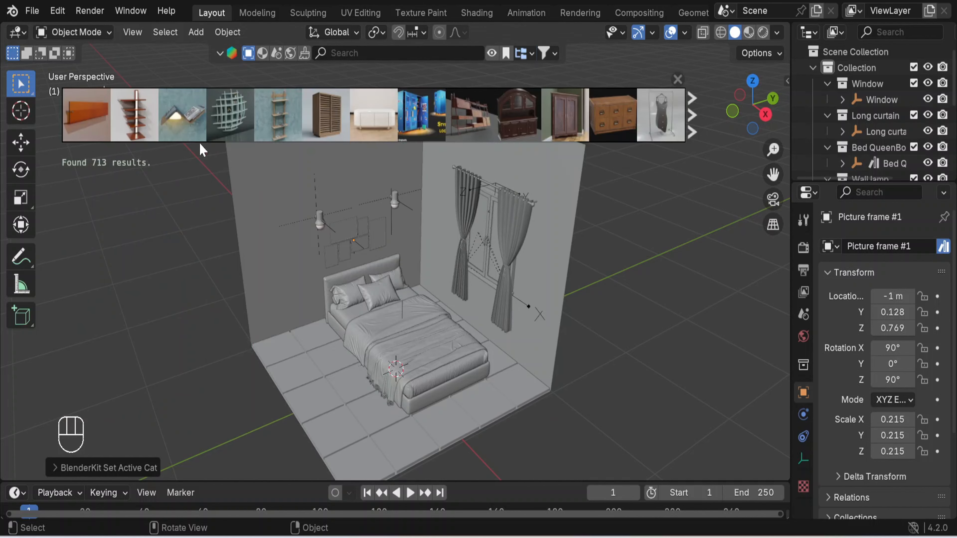
mouse_move(134, 132)
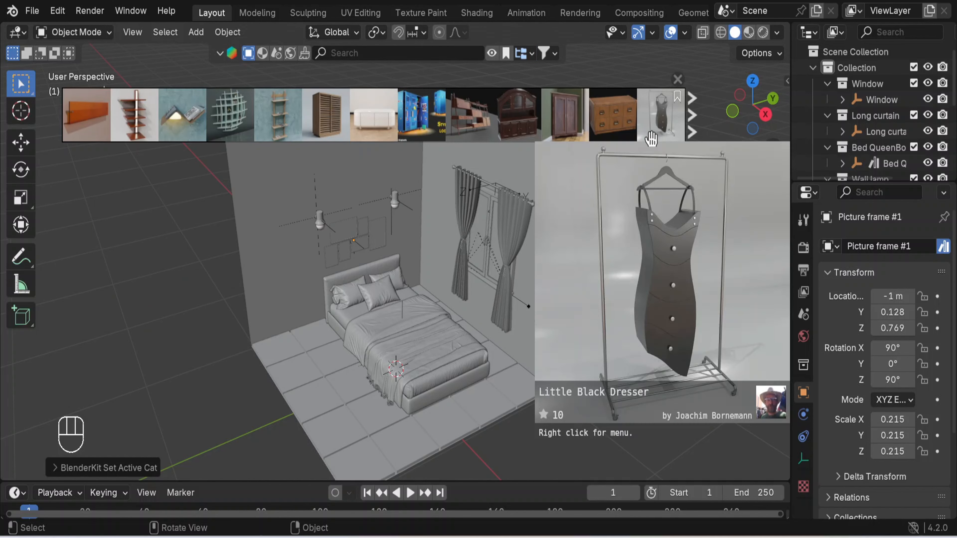
Step: Place the slatted BlenderKit bookshelf model with lighting on the headboard wall beside the bed and close the asset results
left_click_drag(134, 125, 318, 334)
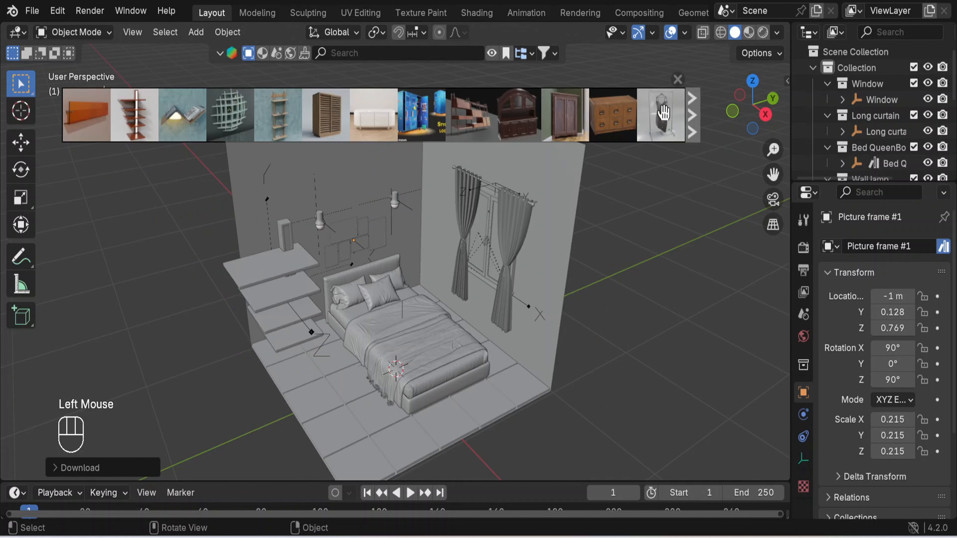
left_click(676, 78)
scroll(680, 396, "down", 4)
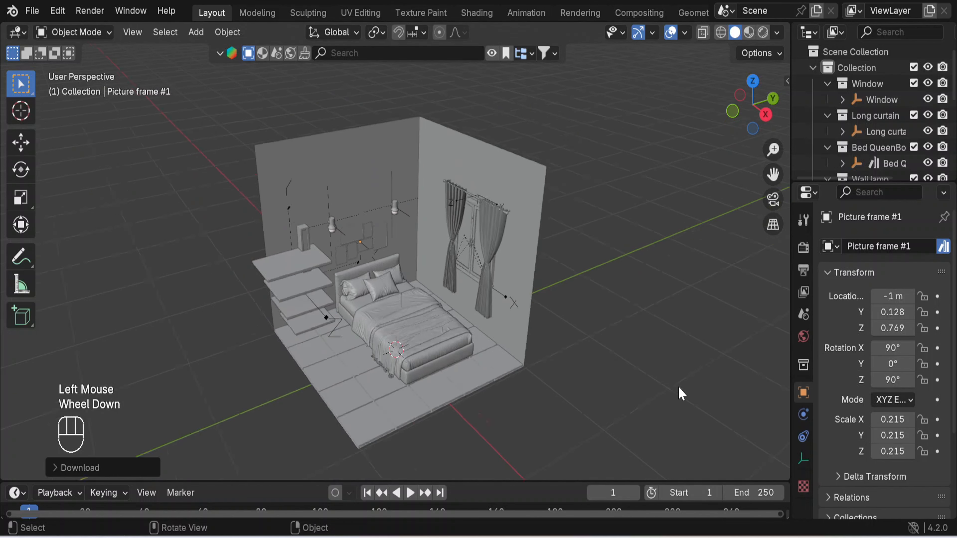
middle_click_drag(680, 395, 721, 346)
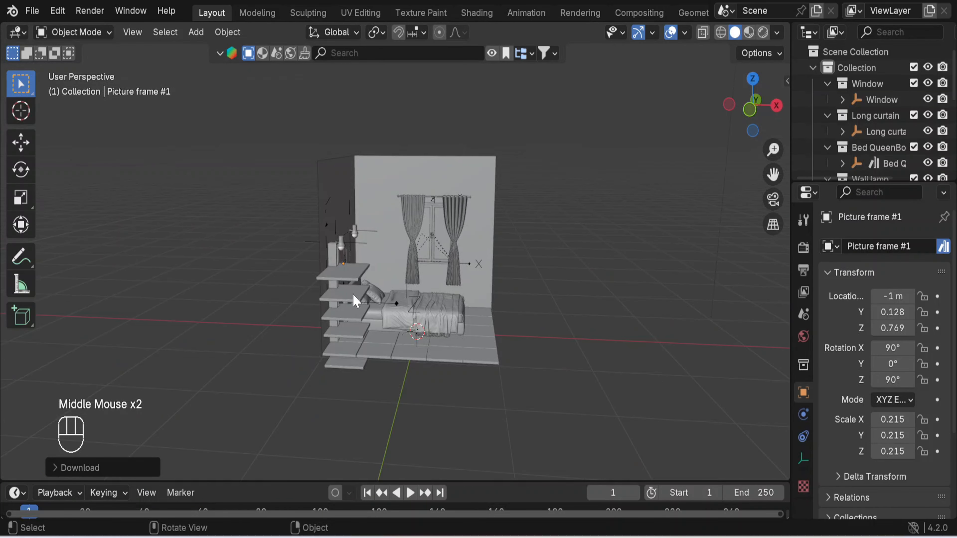
Step: Raise the bookshelf along Z to about 0.742 m
left_click(384, 309)
middle_click_drag(665, 334, 554, 385)
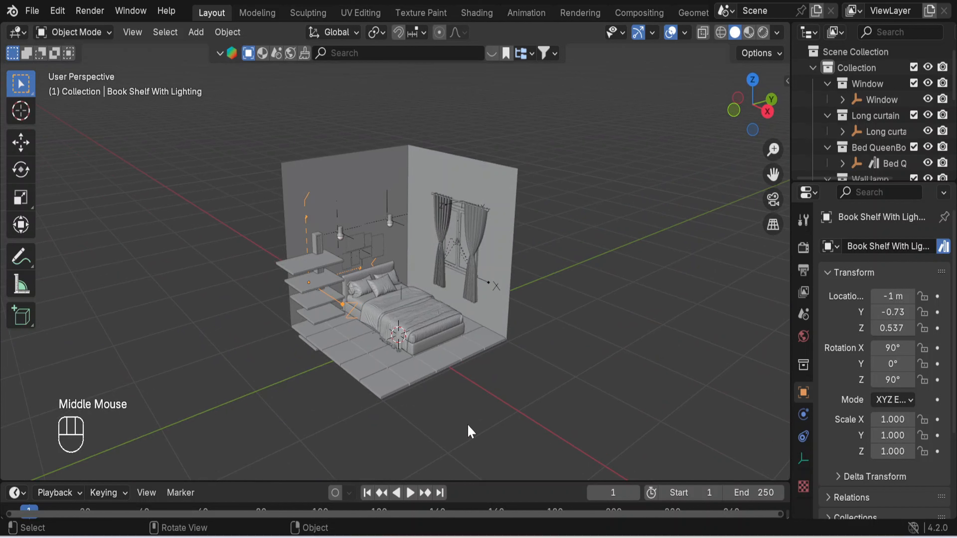
key("g")
key("z")
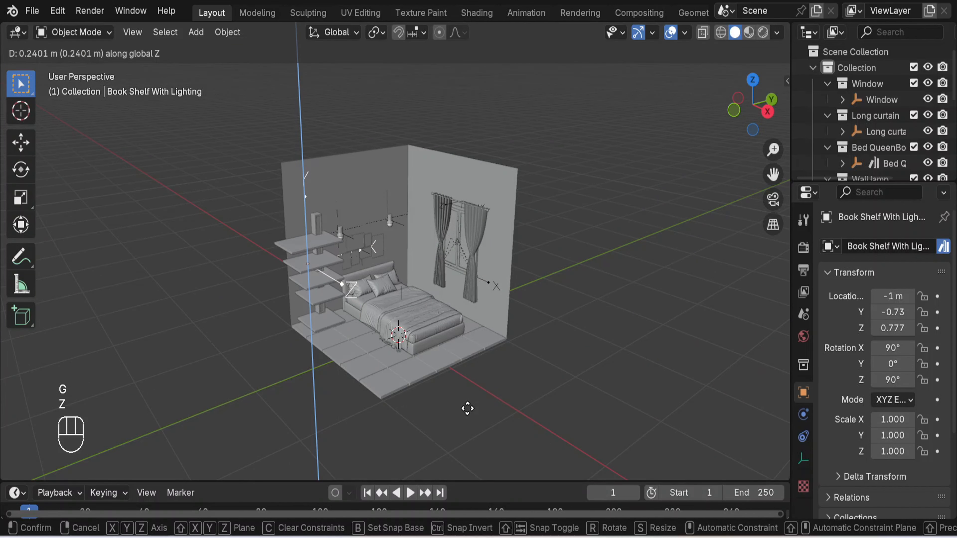
left_click(467, 408)
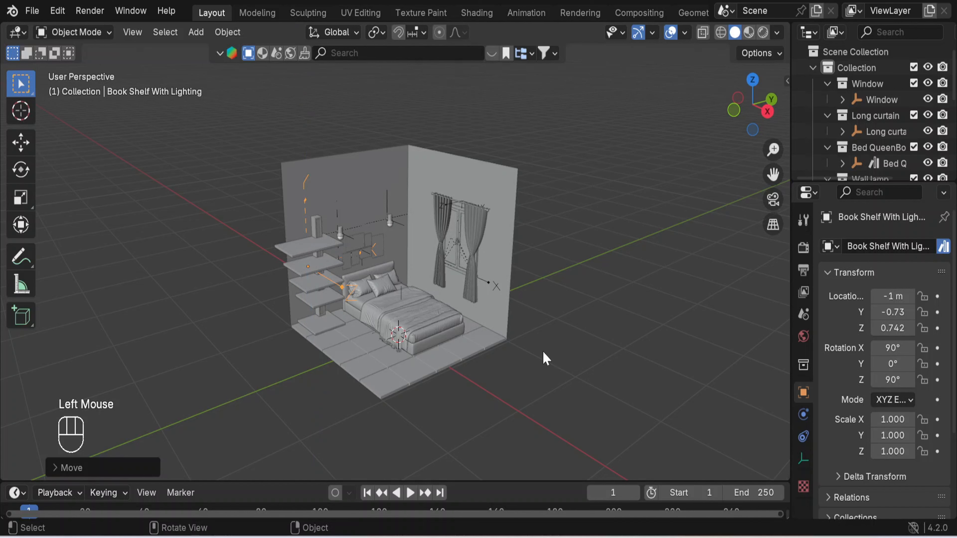
Step: Scale the bookshelf down uniformly to about 0.79 and move it along Y to about -0.64 m, within the wall's edge
key("KP_3")
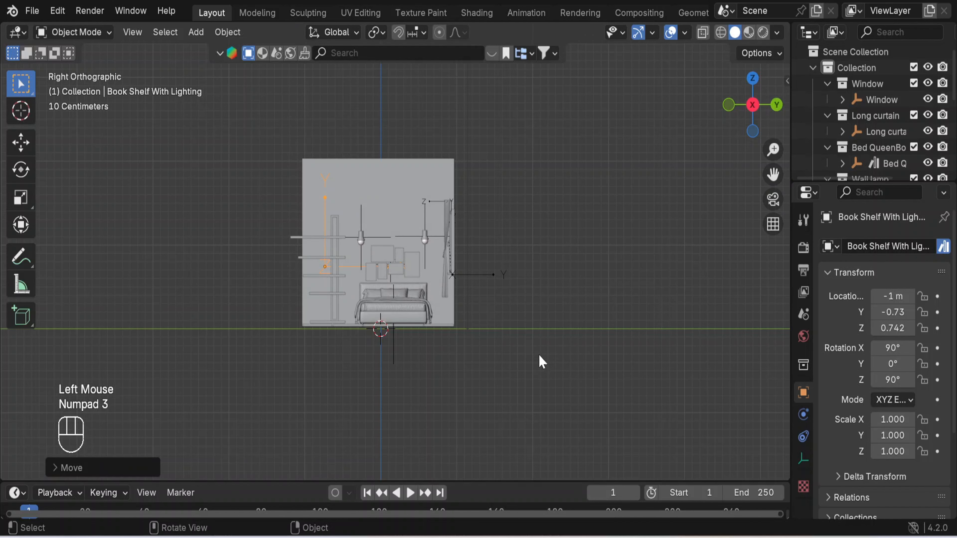
key("s")
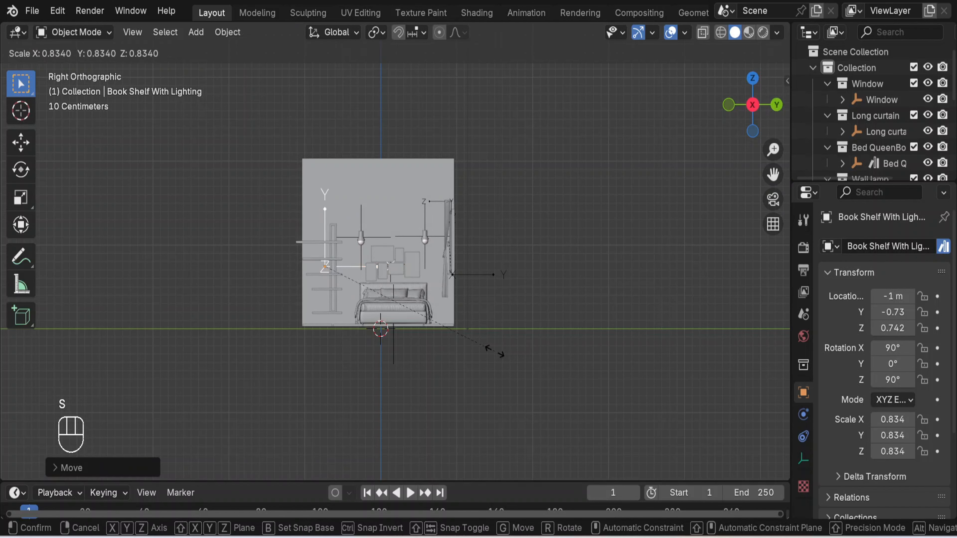
left_click(485, 348)
key("g")
key("y")
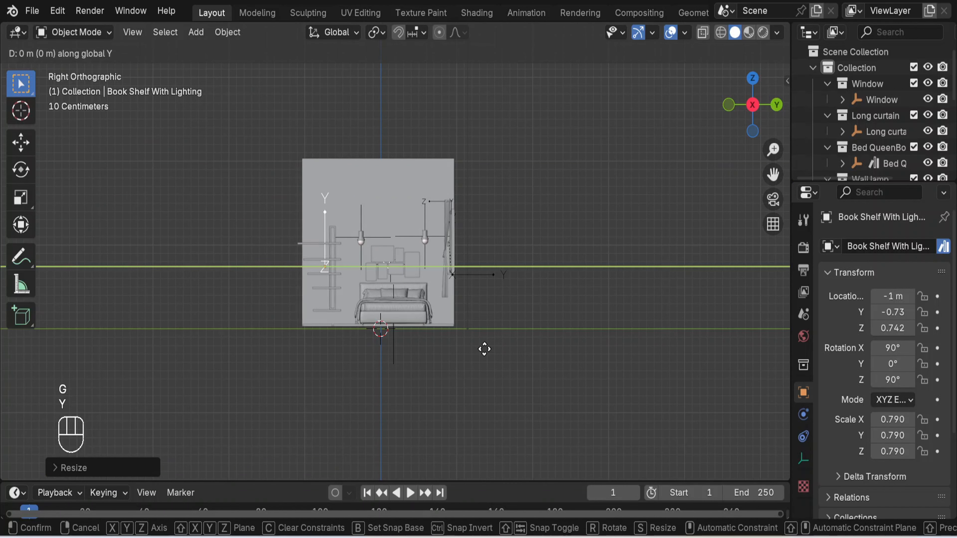
left_click(491, 349)
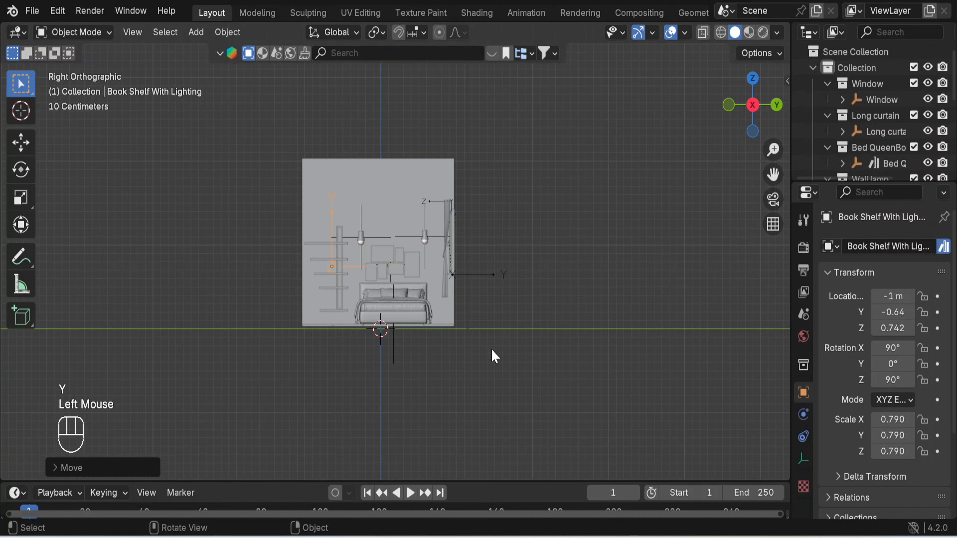
Step: Lower the bookshelf along Z to about 0.591 m, beside the bed
key("g")
key("z")
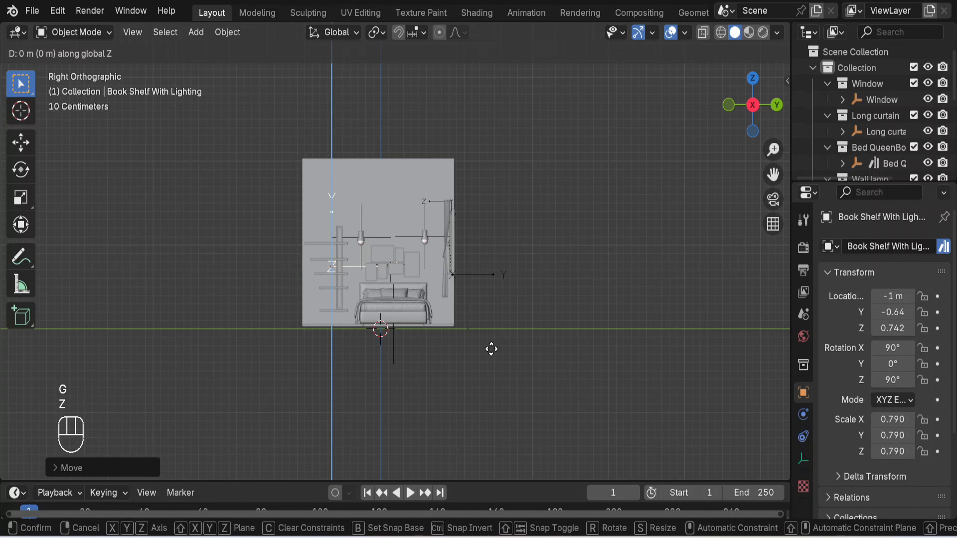
left_click(491, 362)
middle_click_drag(491, 325, 575, 365)
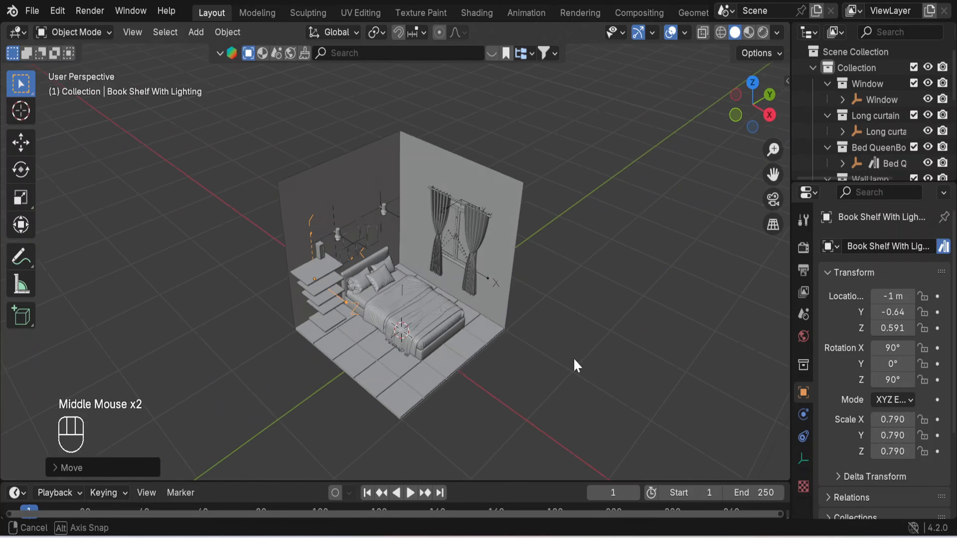
scroll(567, 327, "up", 3)
scroll(561, 327, "down", 2)
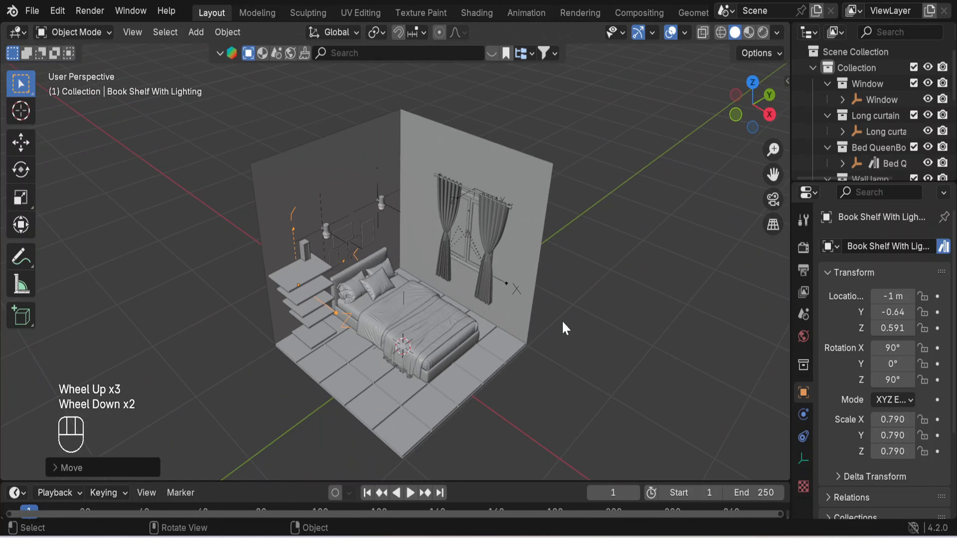
middle_click_drag(561, 327, 549, 292)
scroll(549, 296, "up", 1)
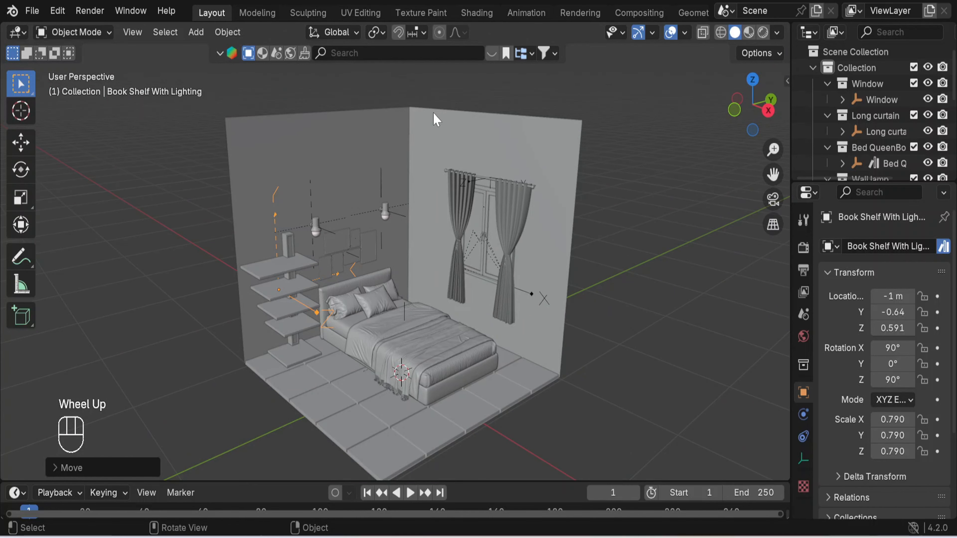
Step: Clear the BlenderKit category filter, search the models for "books" and preview the book models on the first two result pages
left_click(528, 53)
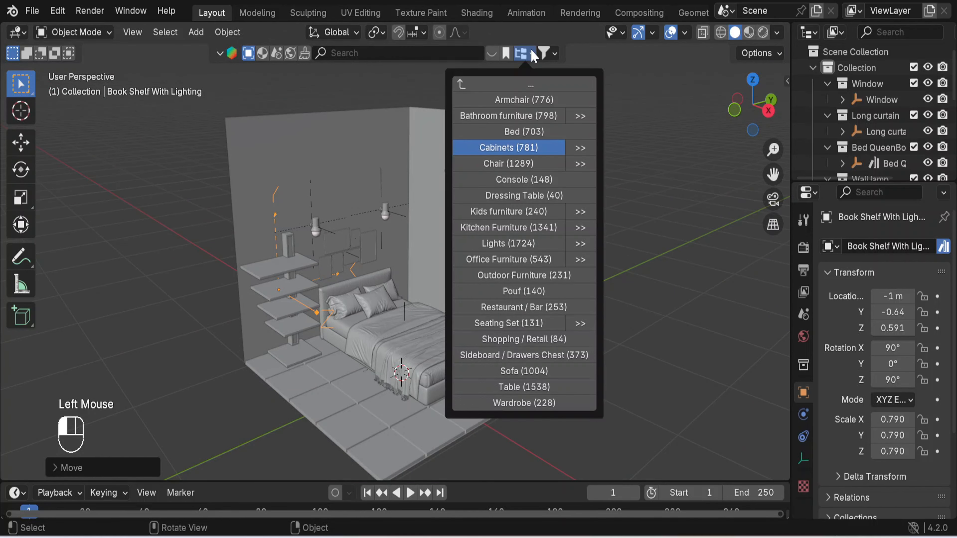
left_click(463, 84)
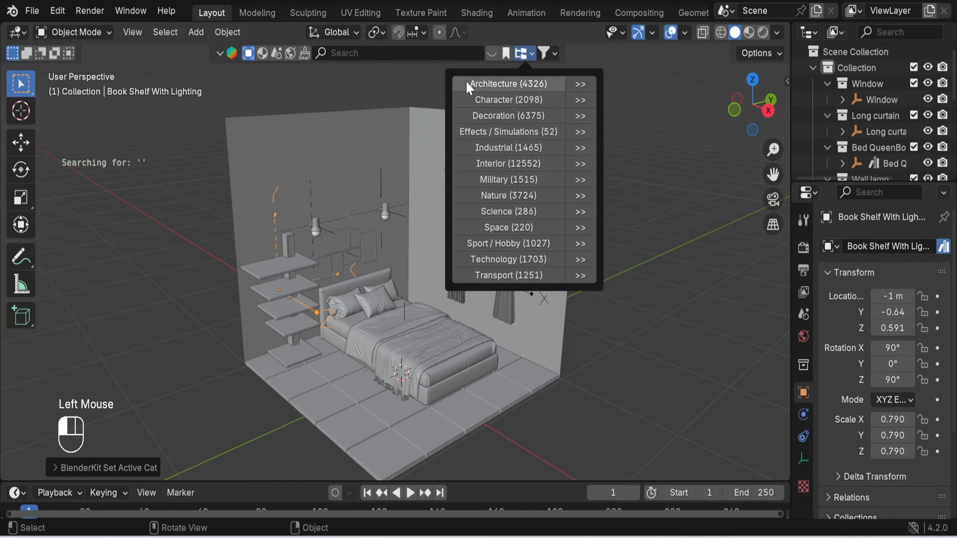
left_click(420, 54)
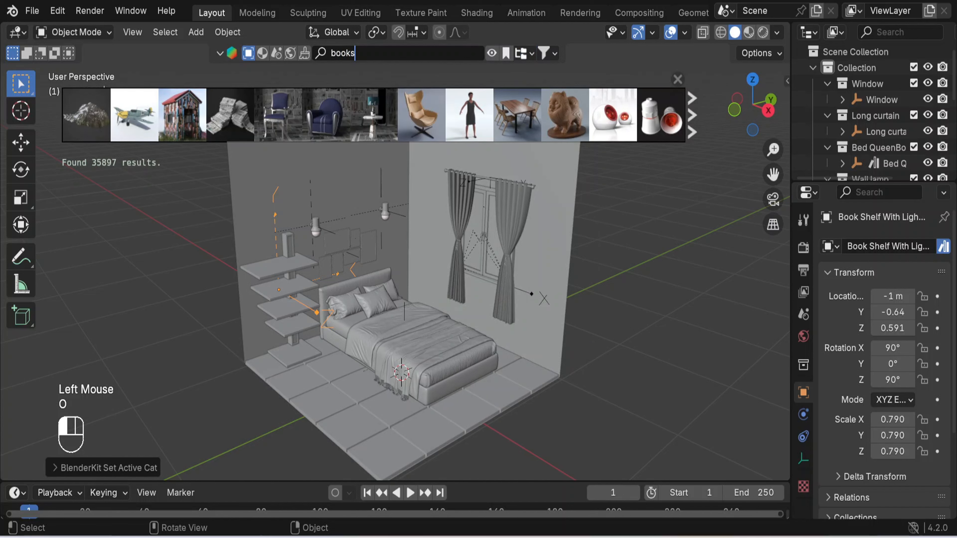
key("Return")
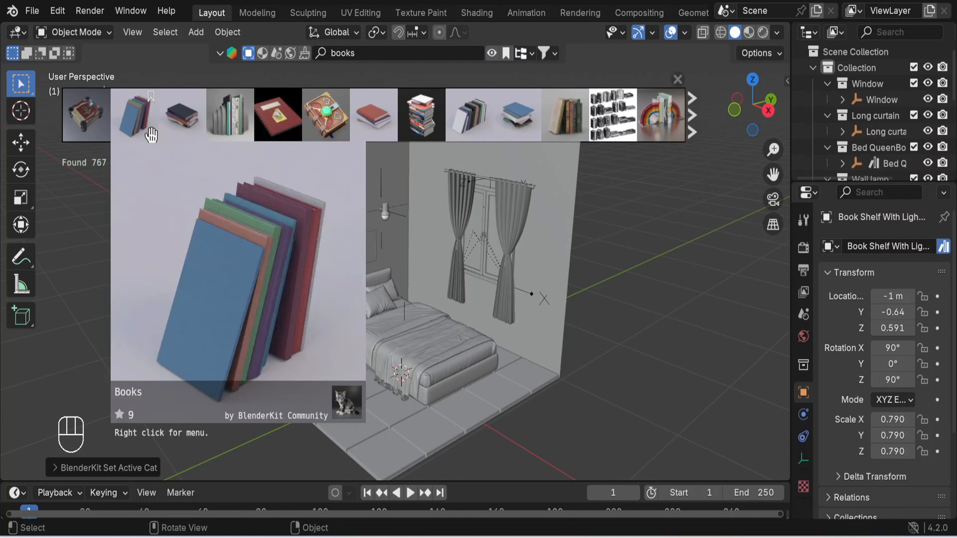
mouse_move(237, 120)
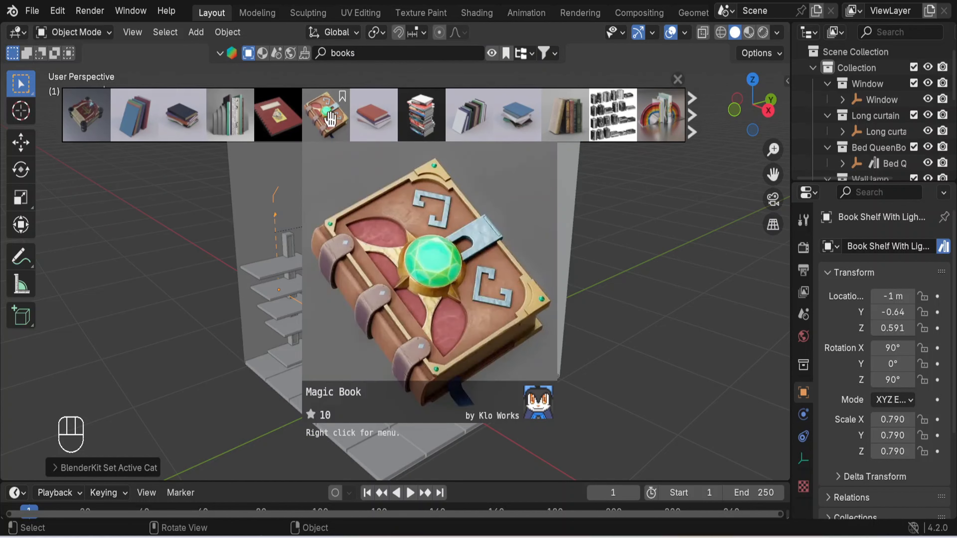
mouse_move(411, 137)
mouse_move(482, 128)
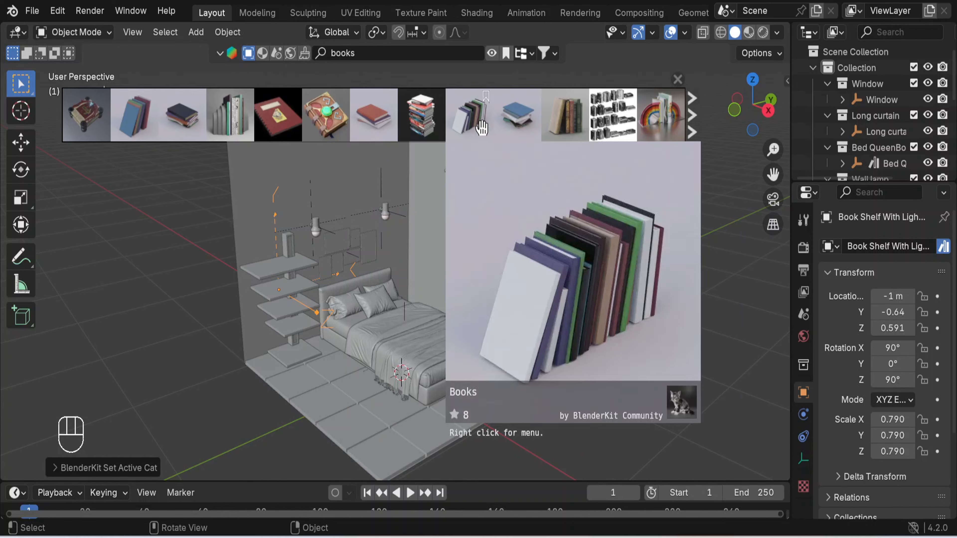
left_click(693, 117)
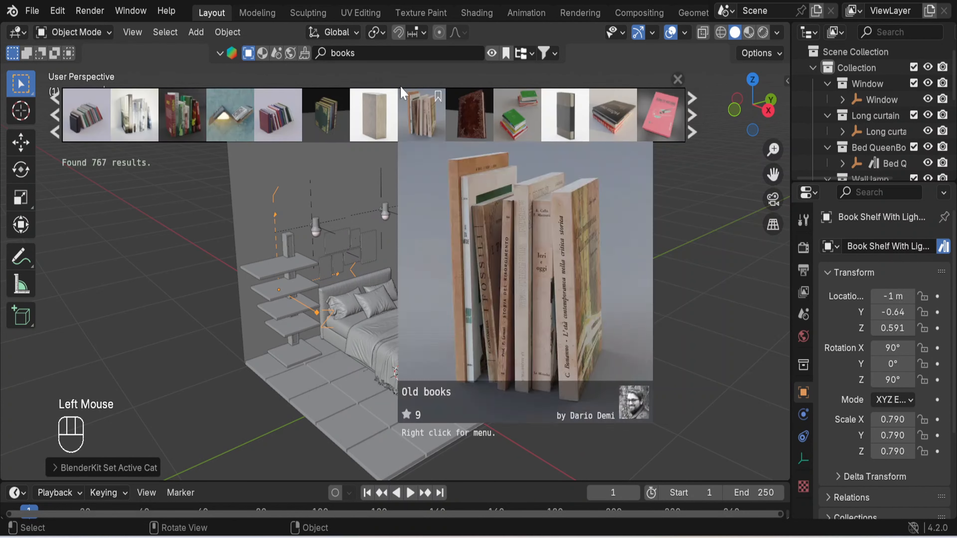
Step: Place the Stack of Books asset with the upright colourful books on the top shelf of the bookshelf and dismiss the asset results
mouse_move(163, 111)
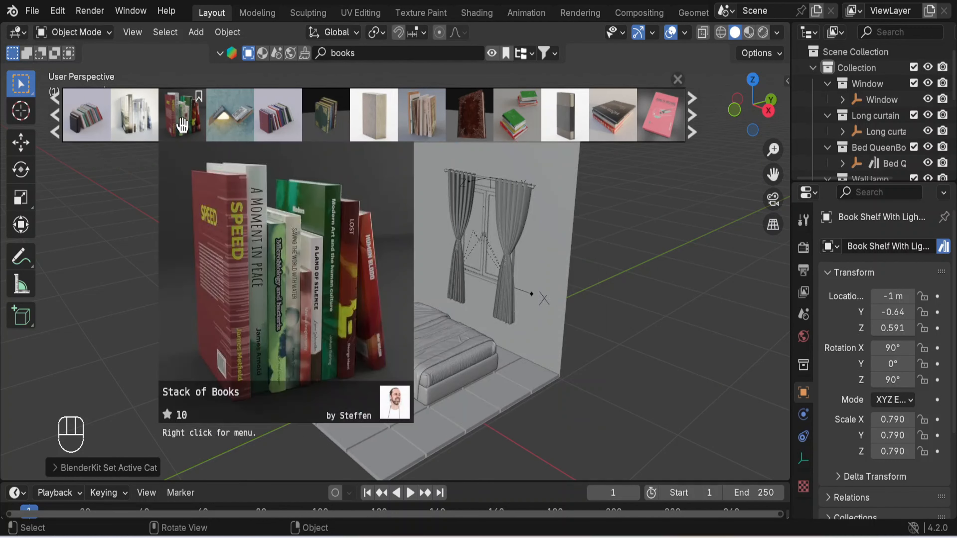
left_click_drag(183, 124, 266, 250)
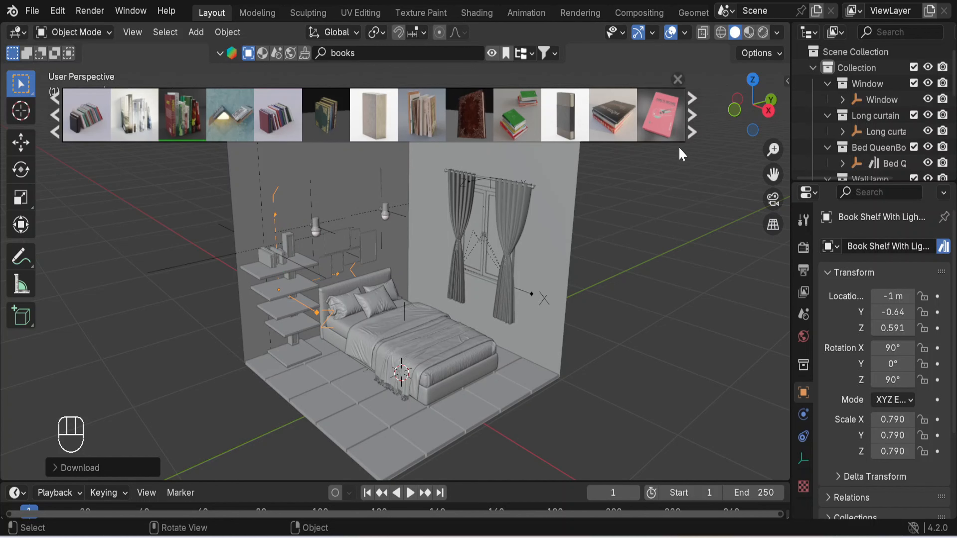
left_click(681, 83)
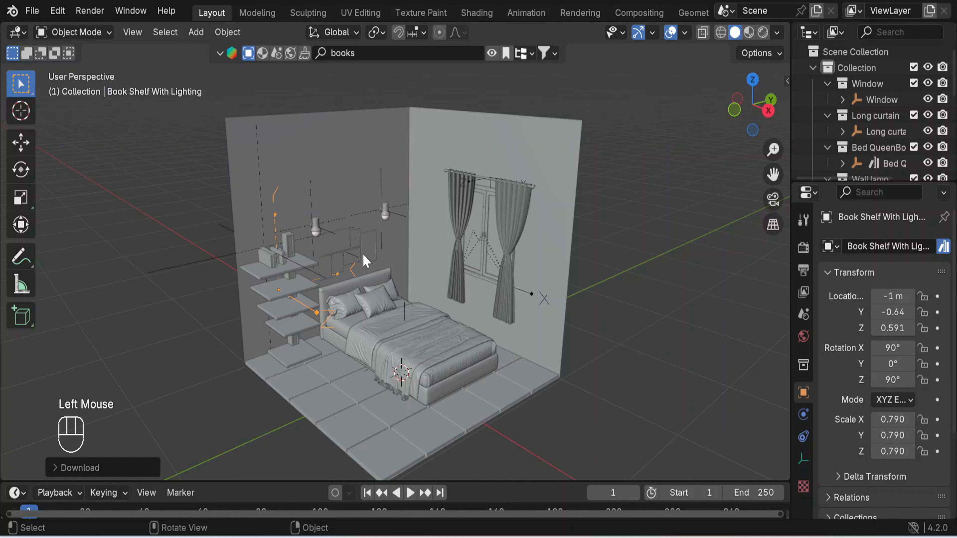
Step: Select the Stack of Books on the top shelf and rotate it 90° around the global Y axis
scroll(362, 260, "up", 4)
middle_click_drag(305, 260, 359, 318)
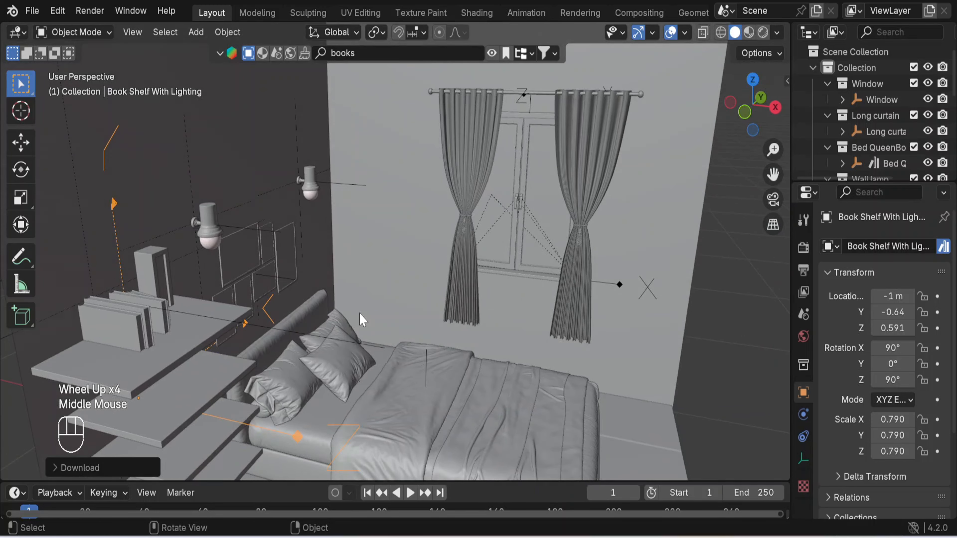
scroll(360, 320, "down", 2)
left_click(113, 271)
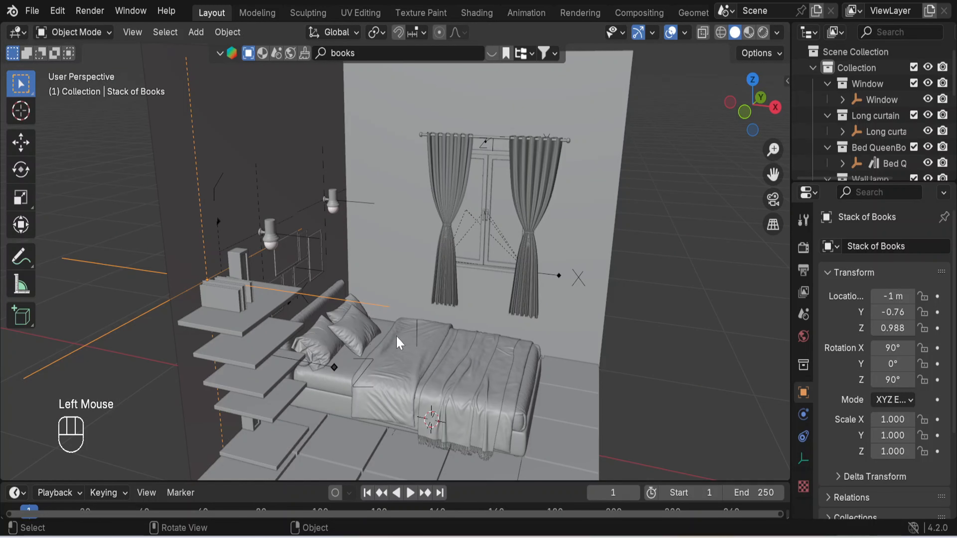
key("r")
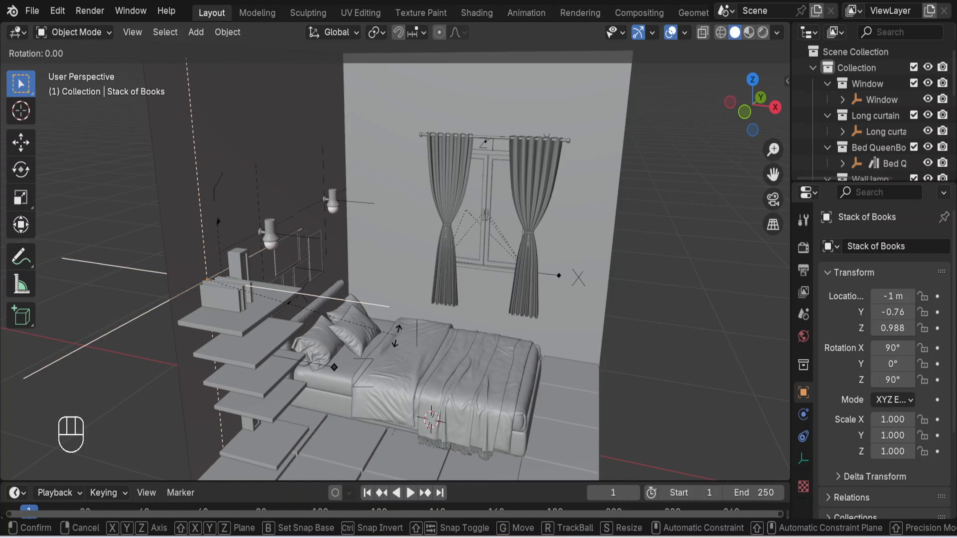
type("y")
type("90")
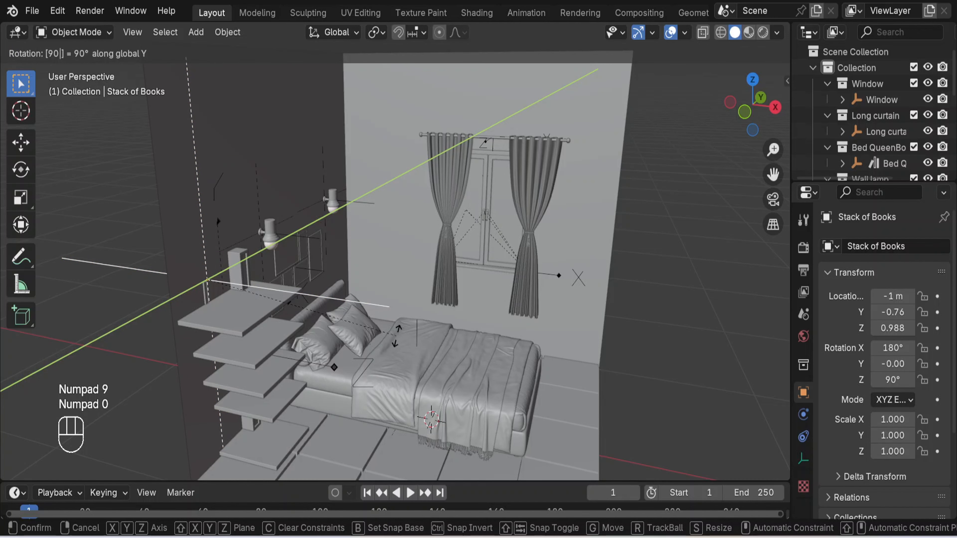
left_click(396, 336)
Step: Rotate the Stack of Books around the global Y axis by 90° two more times so it stands upright
scroll(171, 362, "down", 2)
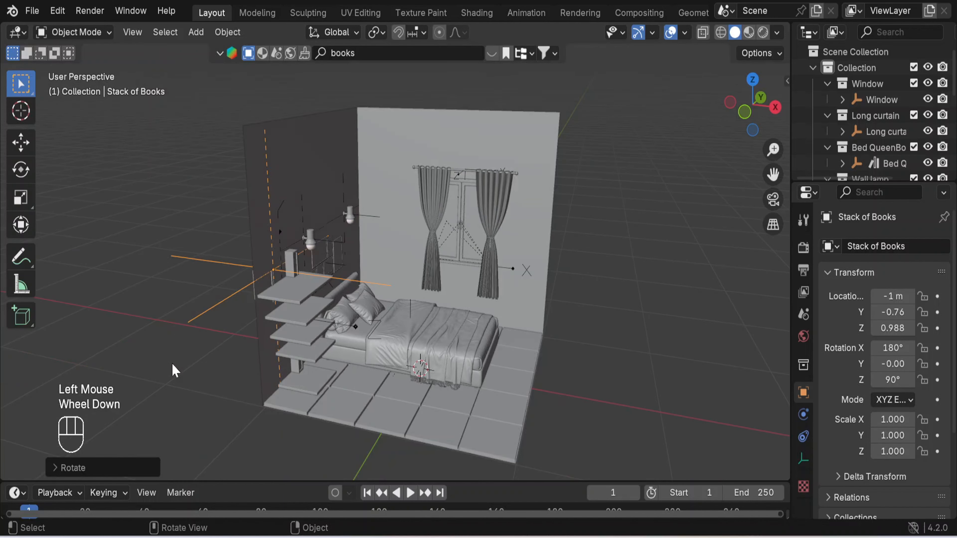
middle_click_drag(171, 363, 151, 347)
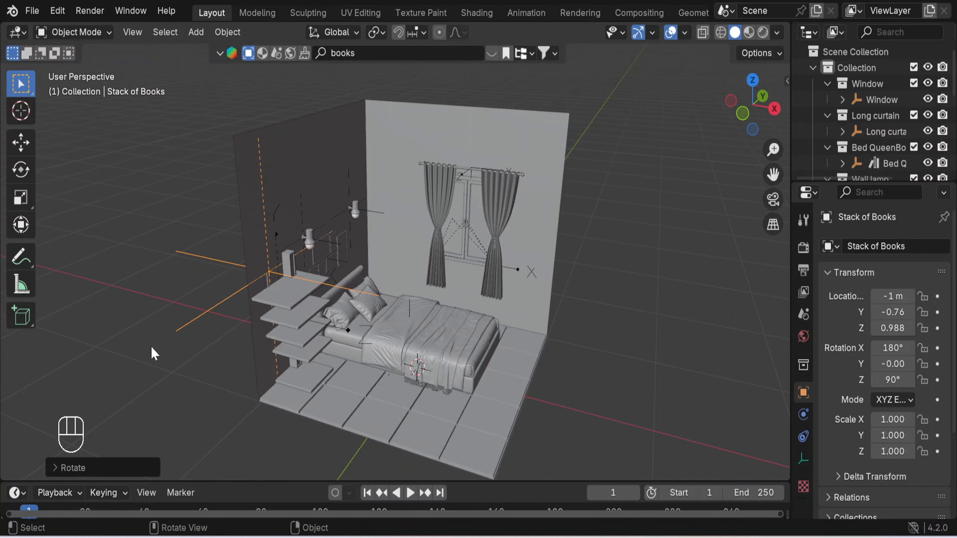
key("r")
key("y")
key("KP_9")
key("KP_0")
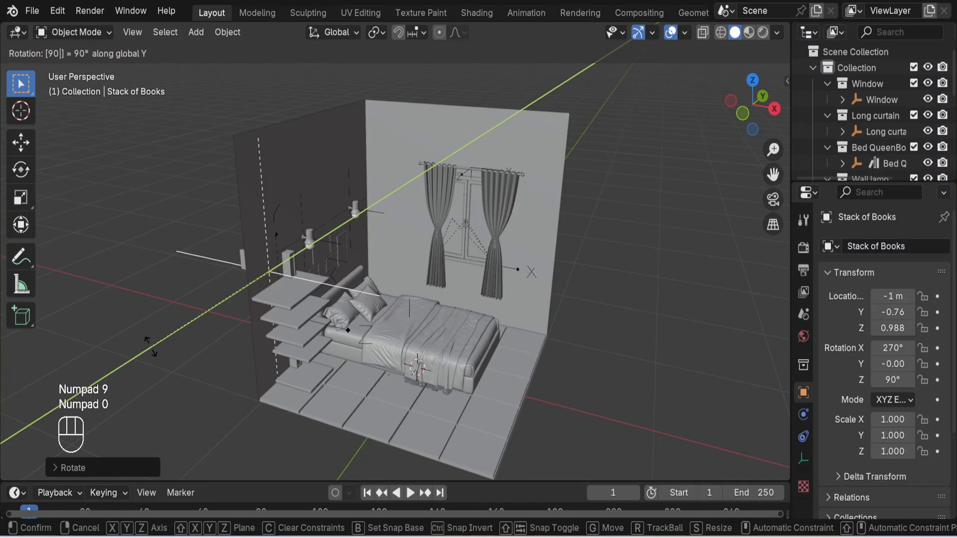
key("Return")
key("r")
key("y")
key("KP_9")
key("KP_0")
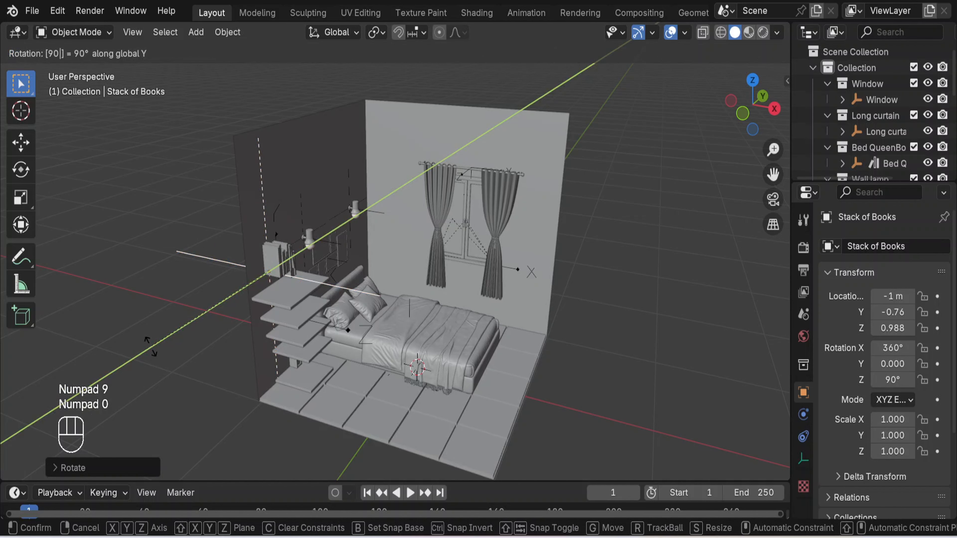
key("Return")
Step: Lower the Stack of Books along the Z axis by about 0.09 m onto the top shelf
middle_click_drag(154, 393, 261, 266)
scroll(262, 266, "up", 2)
scroll(263, 275, "up", 1)
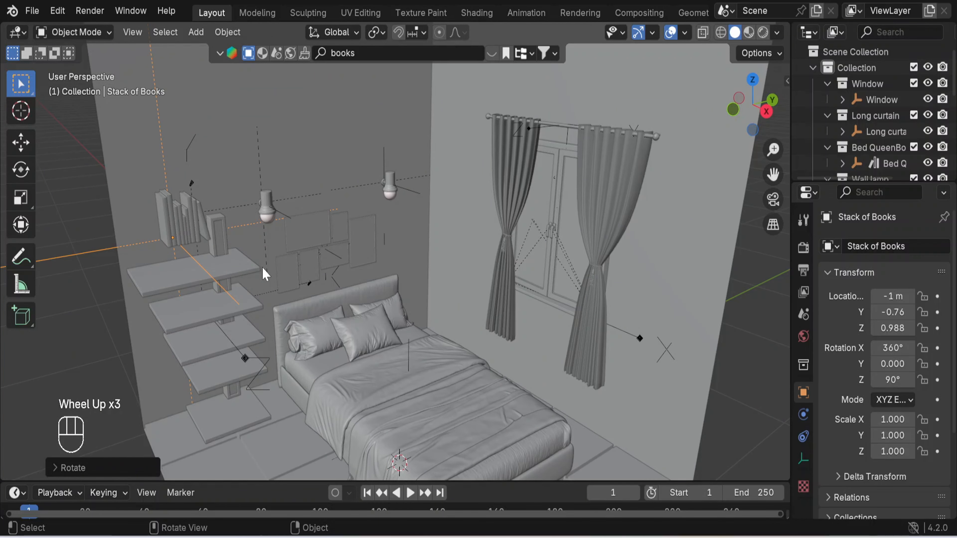
key("g")
key("z")
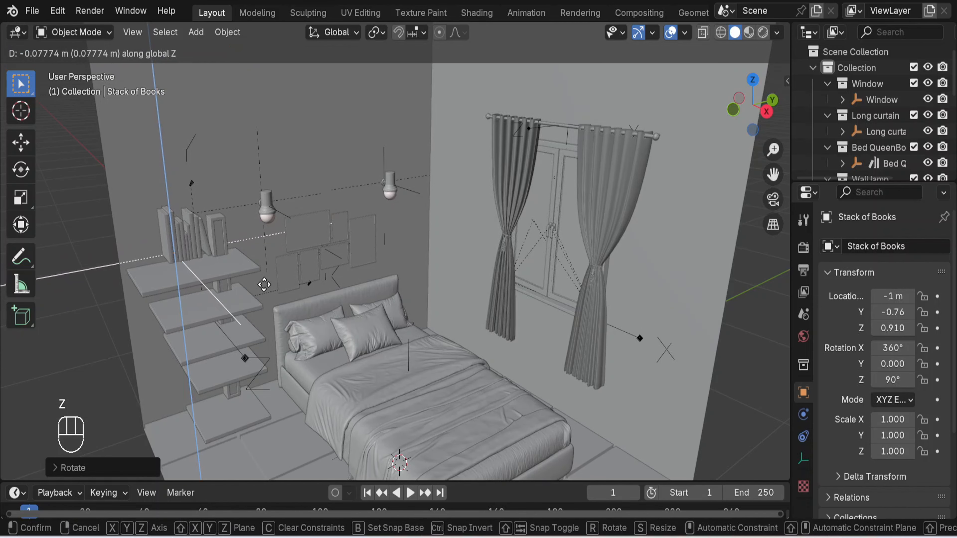
left_click(273, 299)
Step: Shift the Stack of Books about 0.02 m along the X axis, away from the wall
scroll(335, 269, "down", 3)
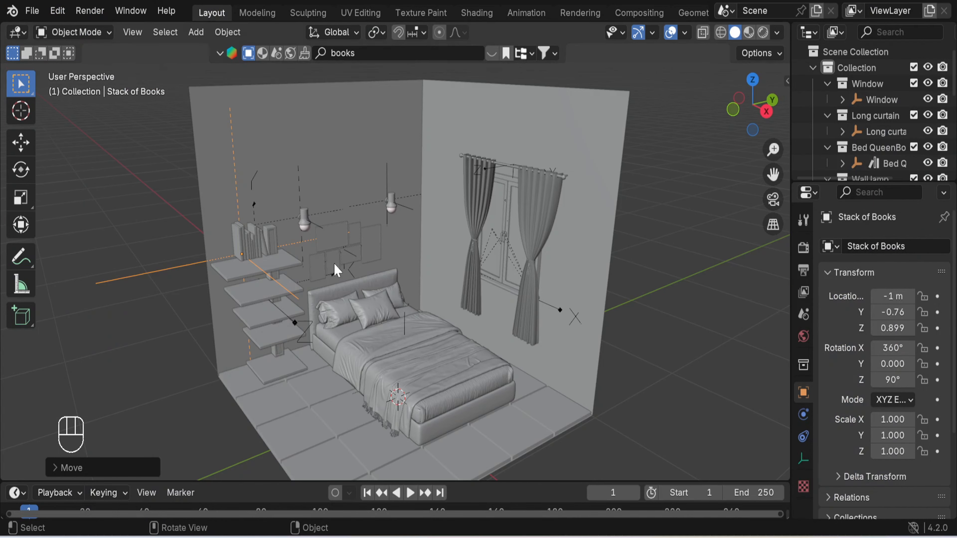
scroll(292, 252, "up", 3)
middle_click_drag(260, 262, 369, 259)
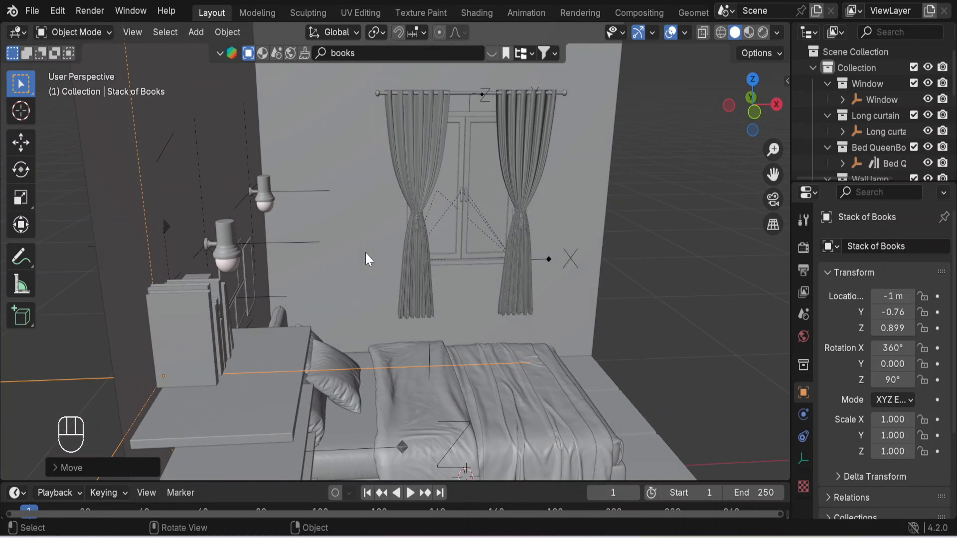
key("g")
key("x")
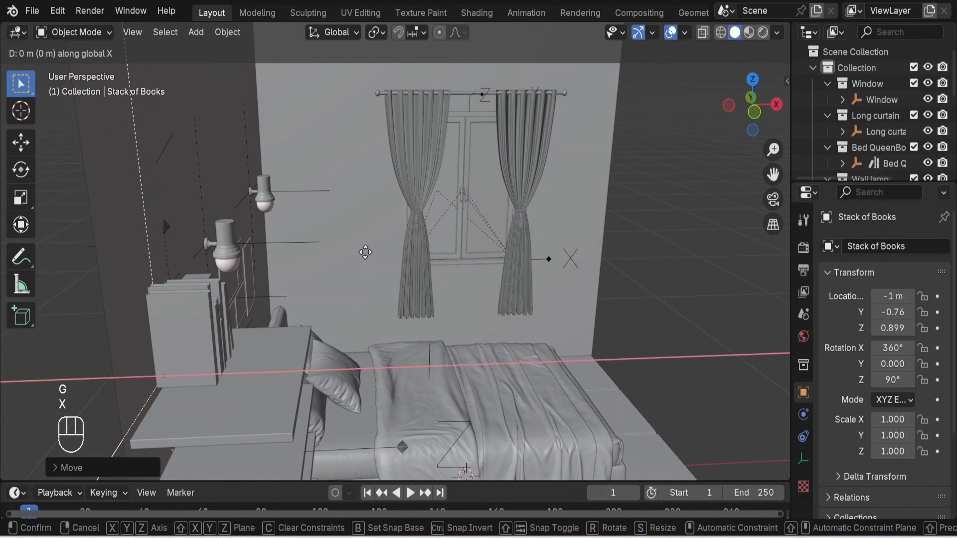
left_click(372, 253)
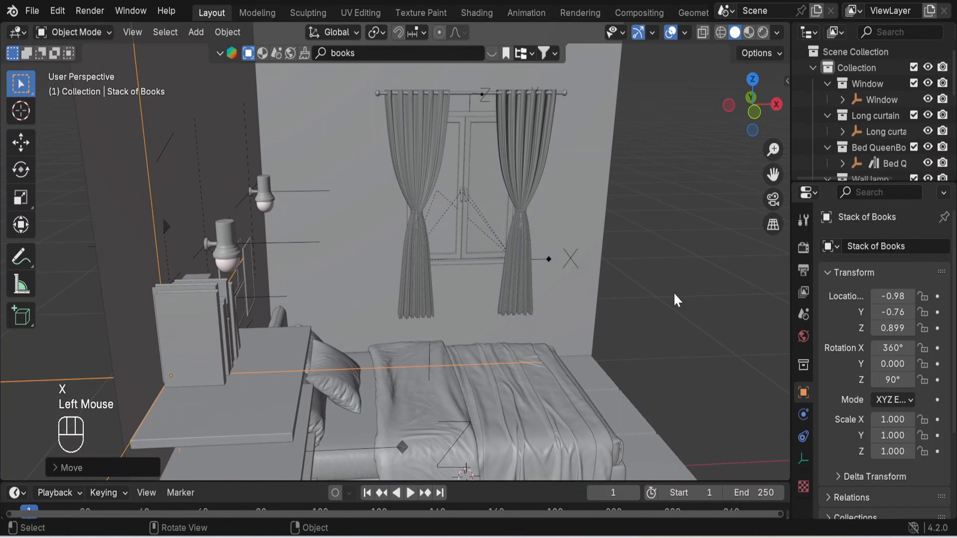
Step: Examine the placement of the upright books on the top shelf from several angles
middle_click_drag(676, 299, 548, 300)
scroll(549, 300, "down", 2)
scroll(548, 299, "up", 2)
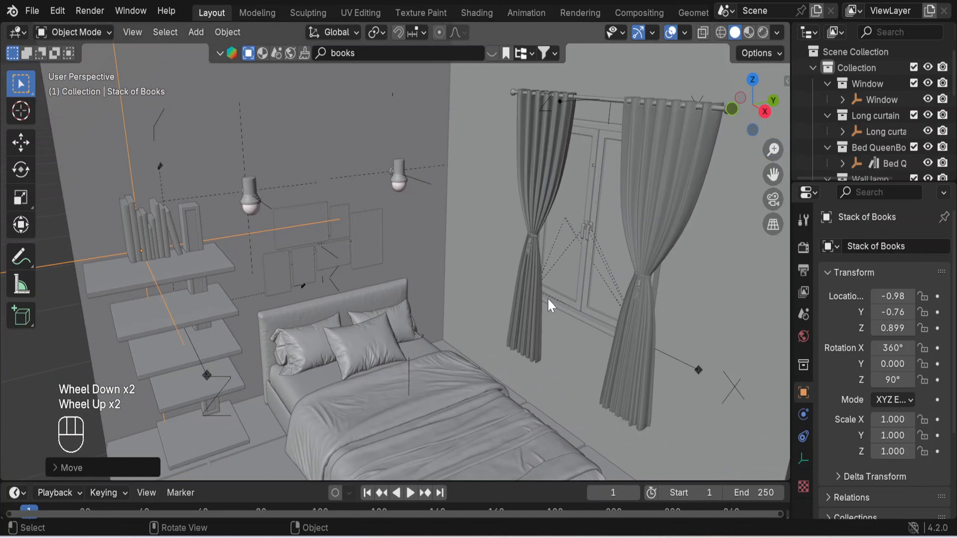
middle_click_drag(426, 301, 161, 322)
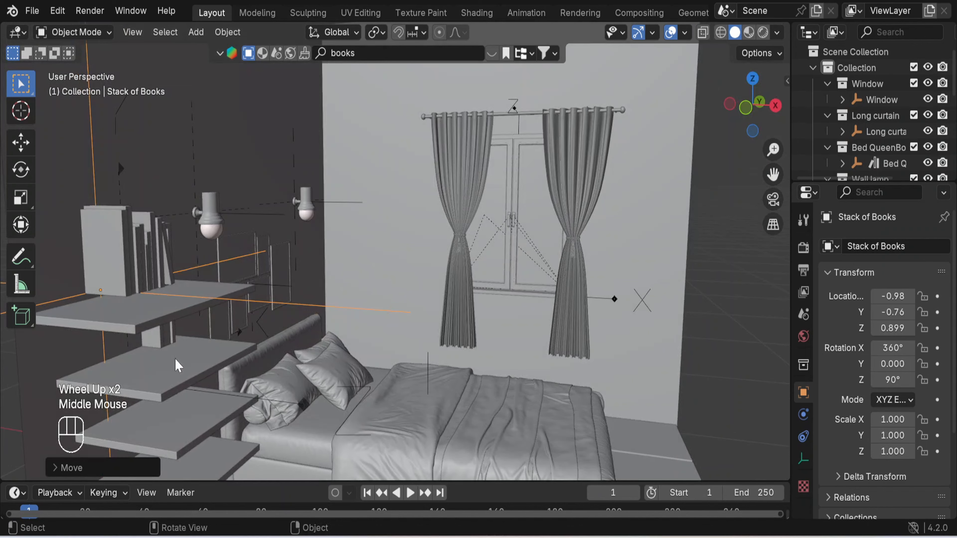
scroll(546, 335, "down", 2)
middle_click(801, 317)
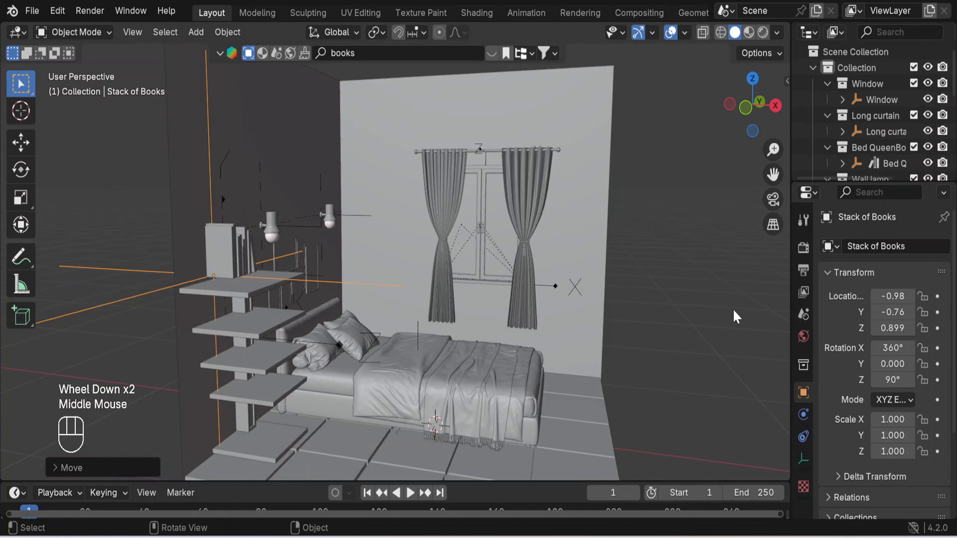
middle_click_drag(736, 317, 617, 333)
scroll(563, 298, "up", 1)
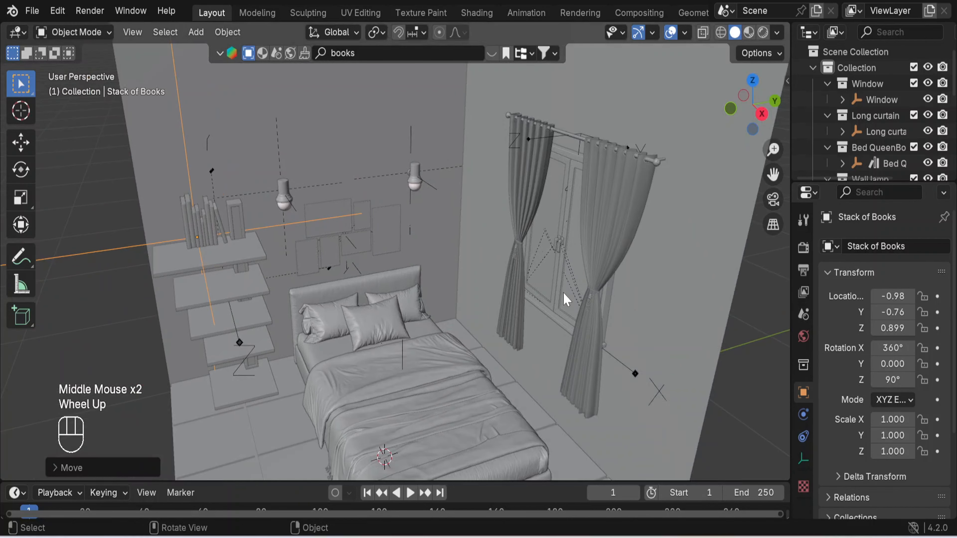
Step: Search the asset library for books again and place the flat-lying dark Books stack on the second shelf from the top
left_click(410, 54)
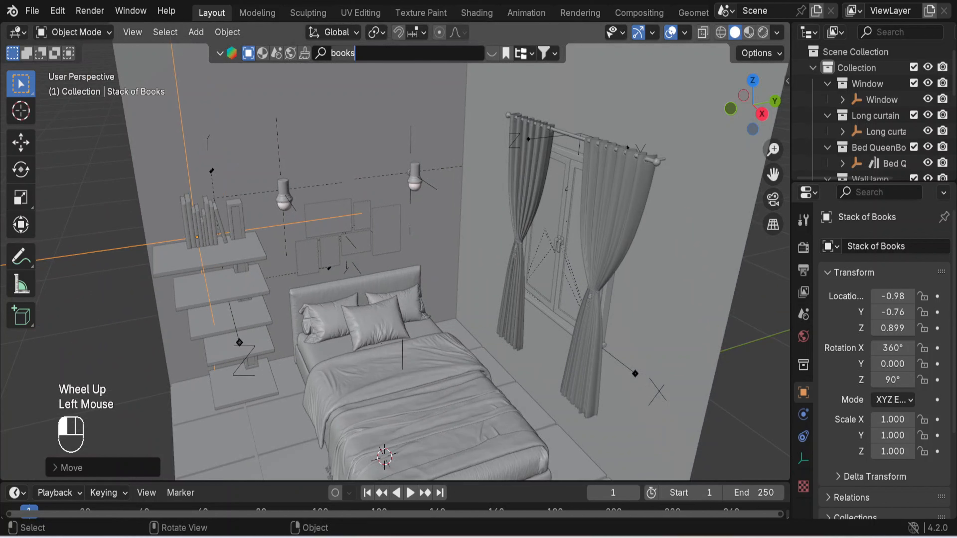
key("Return")
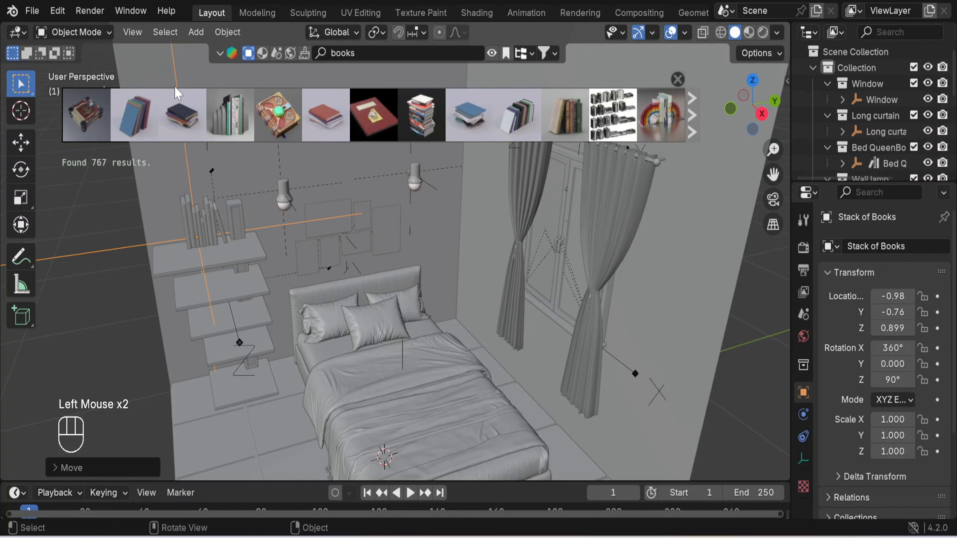
mouse_move(184, 114)
left_click_drag(183, 113, 234, 316)
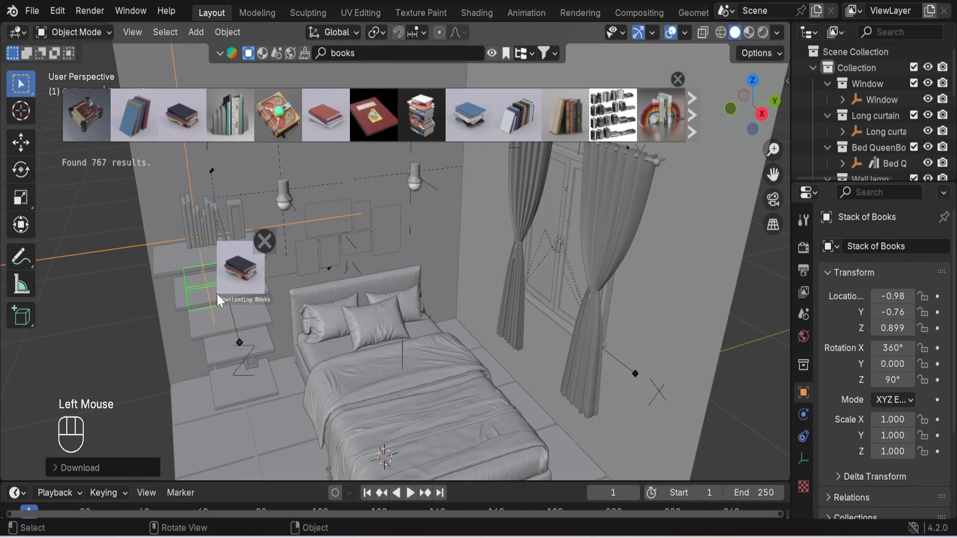
left_click(678, 80)
Step: Select the parent empty of the flat book stack and move it about 0.08 m along negative X, further onto the shelf
middle_click_drag(447, 403, 565, 359)
left_click(304, 329)
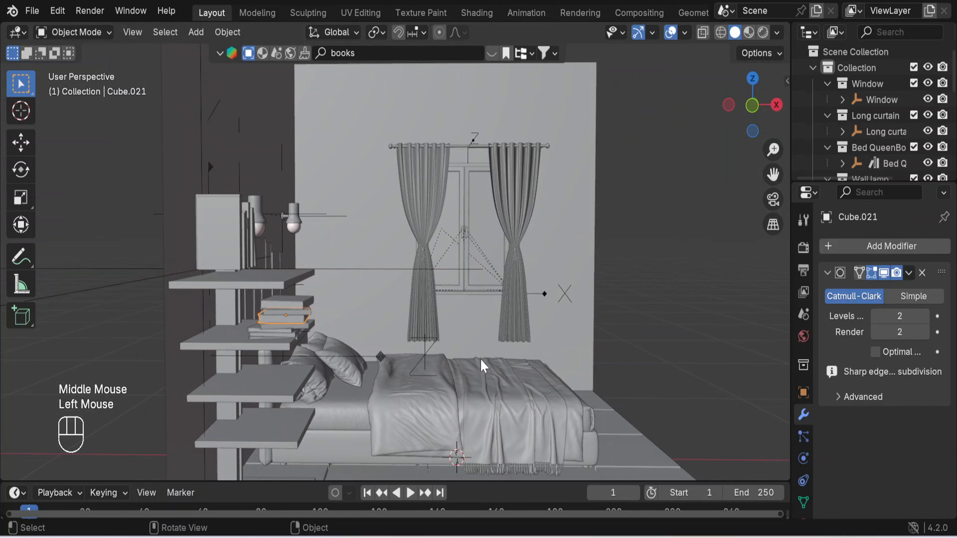
middle_click_drag(484, 364, 226, 322)
left_click(227, 337)
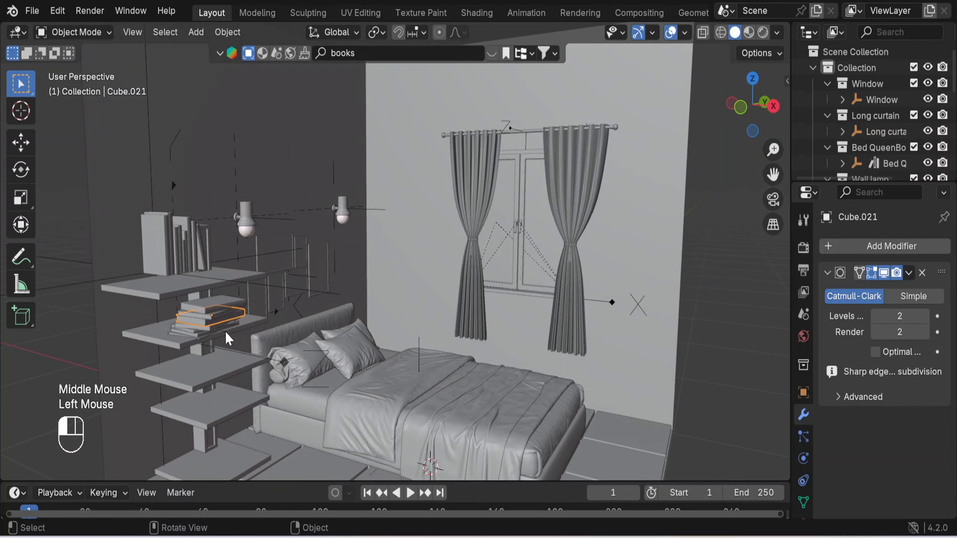
key("g")
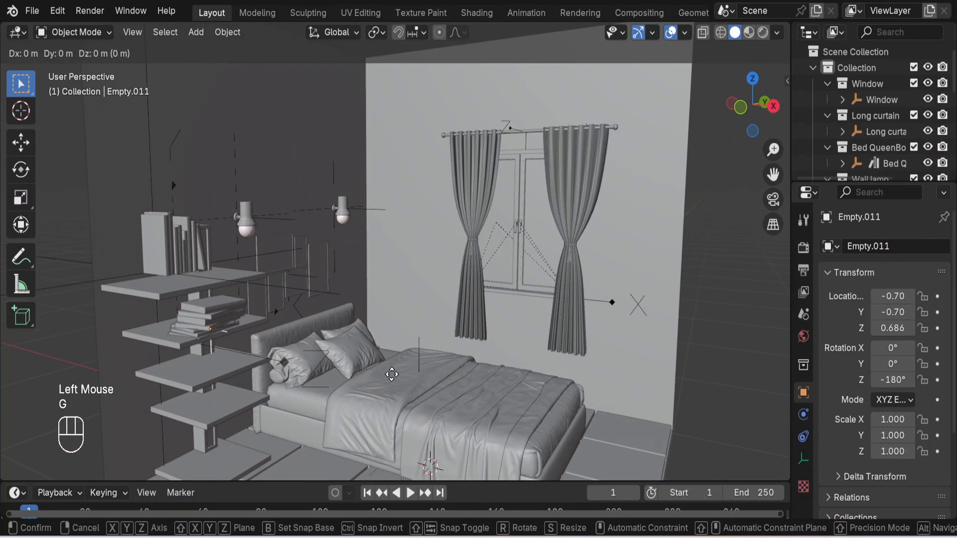
key("x")
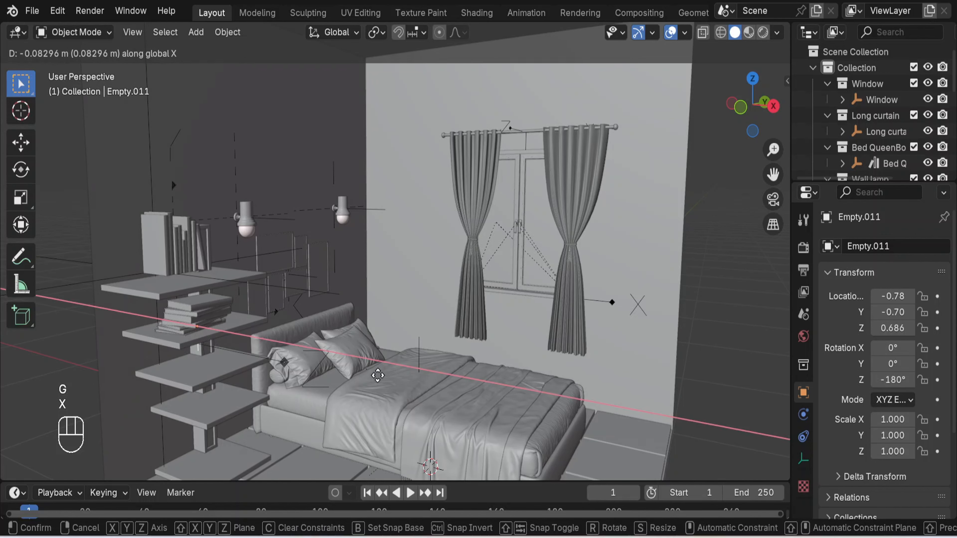
left_click(381, 380)
middle_click_drag(711, 398, 688, 393)
scroll(576, 335, "down", 2)
middle_click_drag(568, 335, 533, 337)
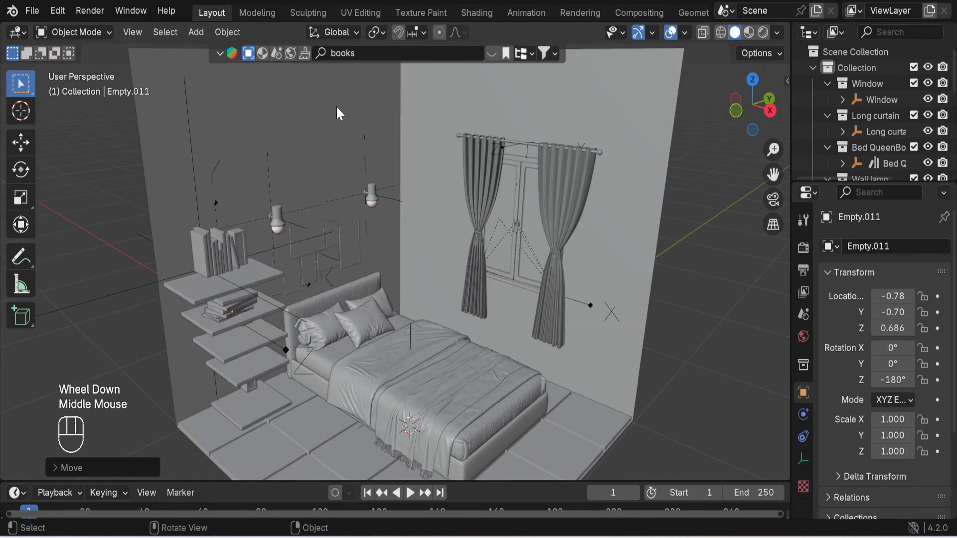
Step: Browse the books results again and place the dark red book with the gold emblem on the third shelf from the top
left_click(491, 53)
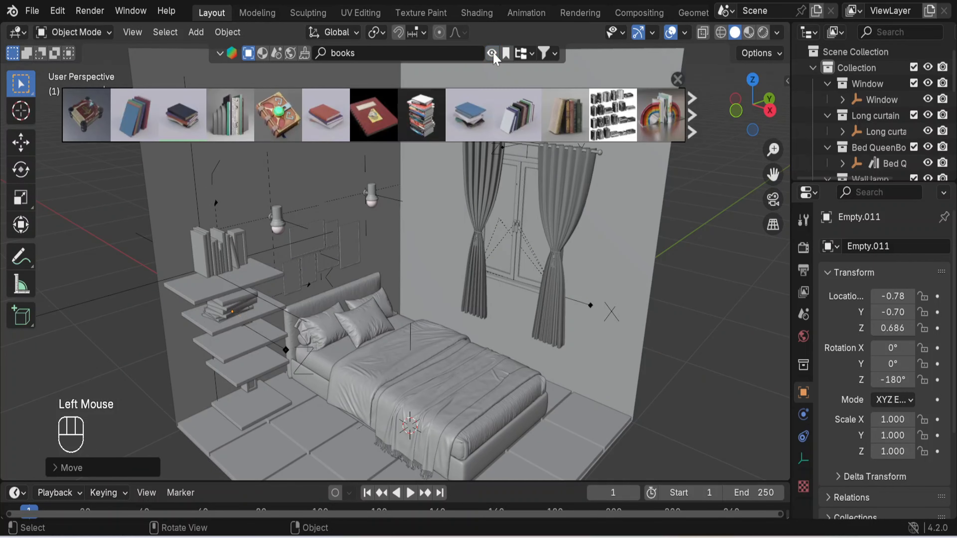
mouse_move(236, 120)
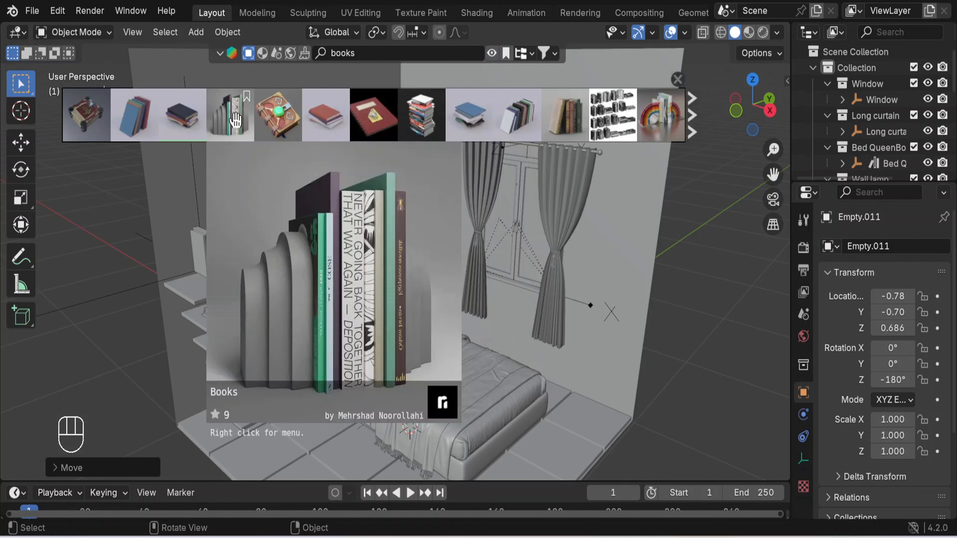
mouse_move(609, 130)
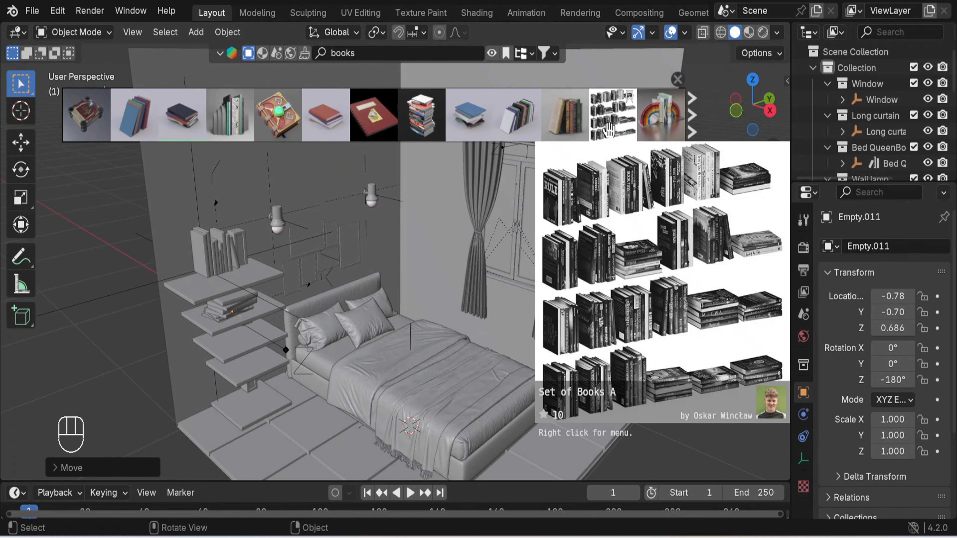
mouse_move(453, 133)
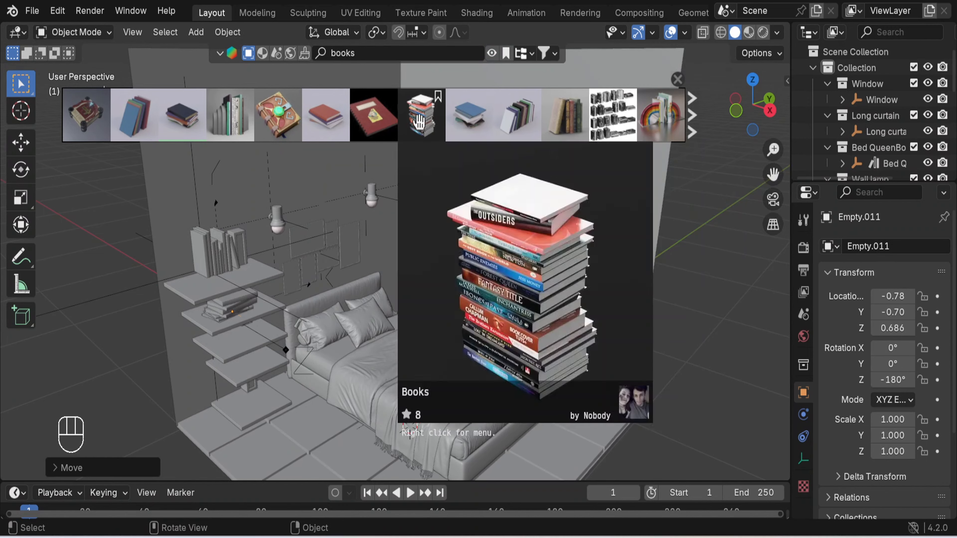
mouse_move(150, 113)
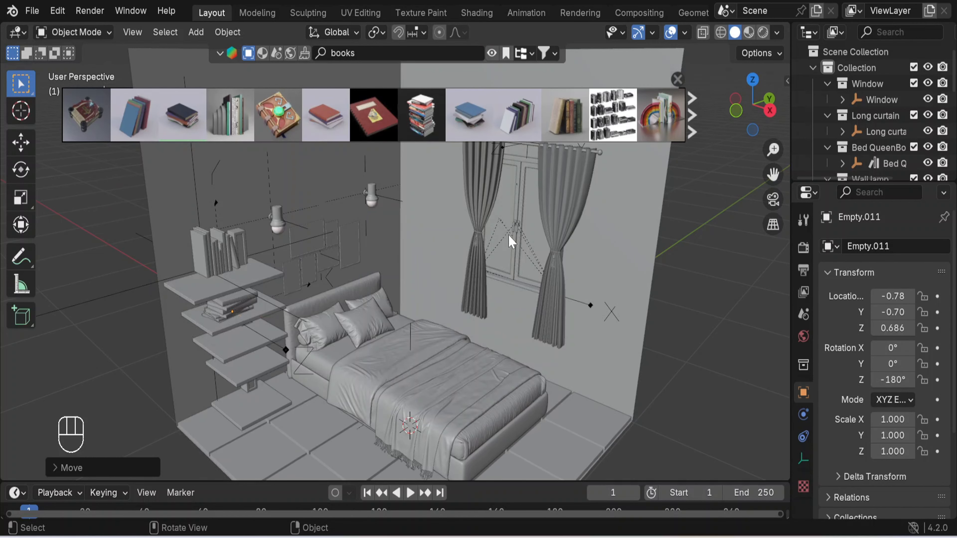
middle_click_drag(508, 234, 501, 213)
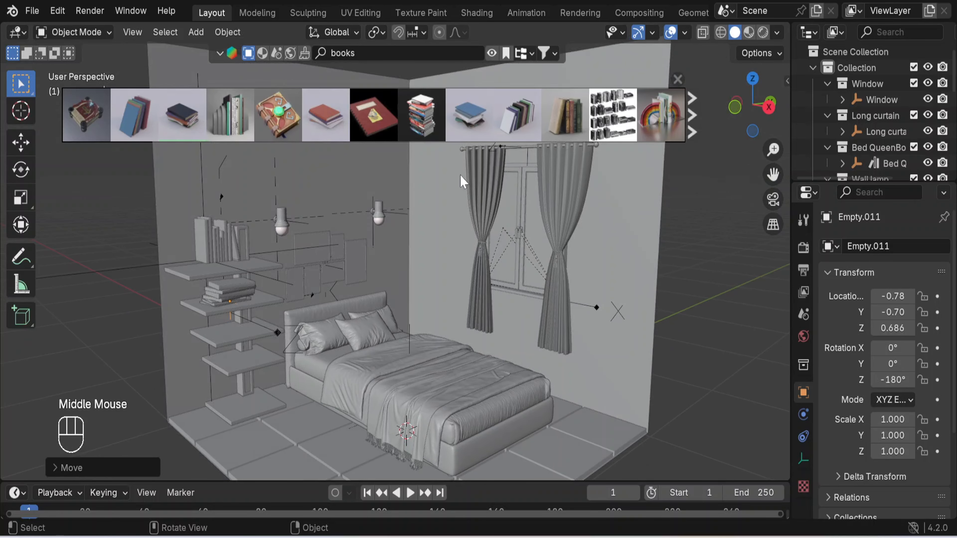
mouse_move(386, 123)
left_click_drag(387, 122, 278, 373)
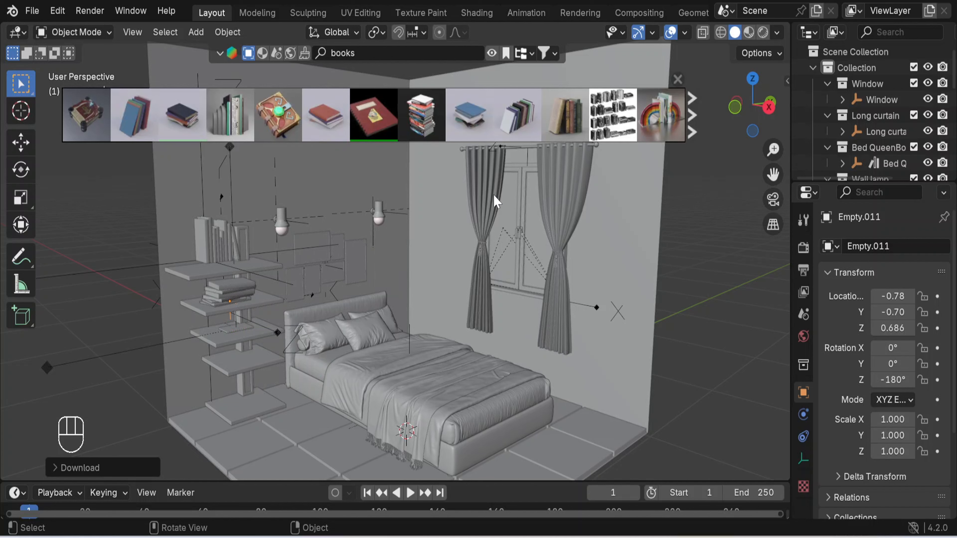
mouse_move(533, 118)
left_click(678, 81)
Step: Search the asset library for carpet
scroll(630, 279, "down", 2)
middle_click_drag(630, 286, 637, 329)
scroll(637, 329, "up", 1)
left_click(362, 53)
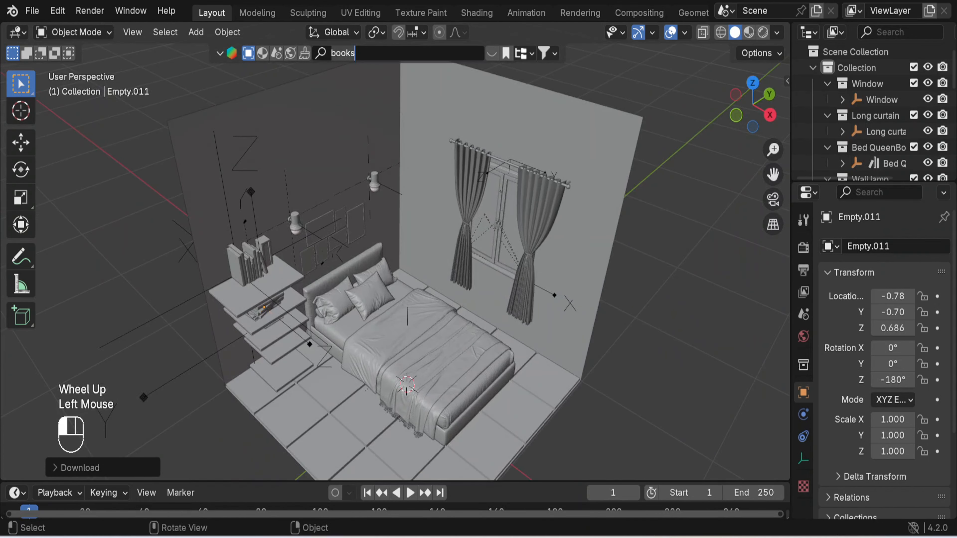
key("BackSpace")
key("BackSpace")
key("BackSpace")
key("BackSpace")
key("BackSpace")
type("capet")
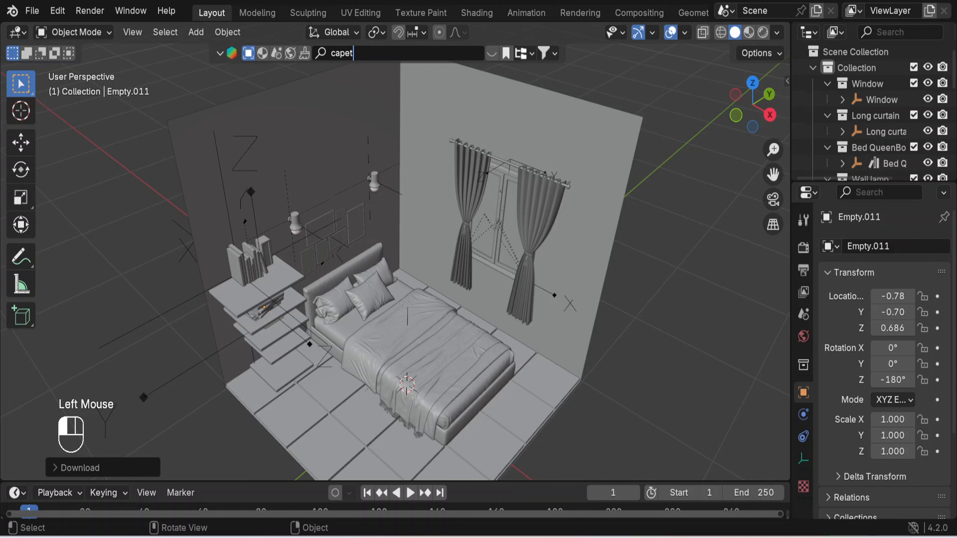
key("BackSpace")
key("BackSpace")
key("BackSpace")
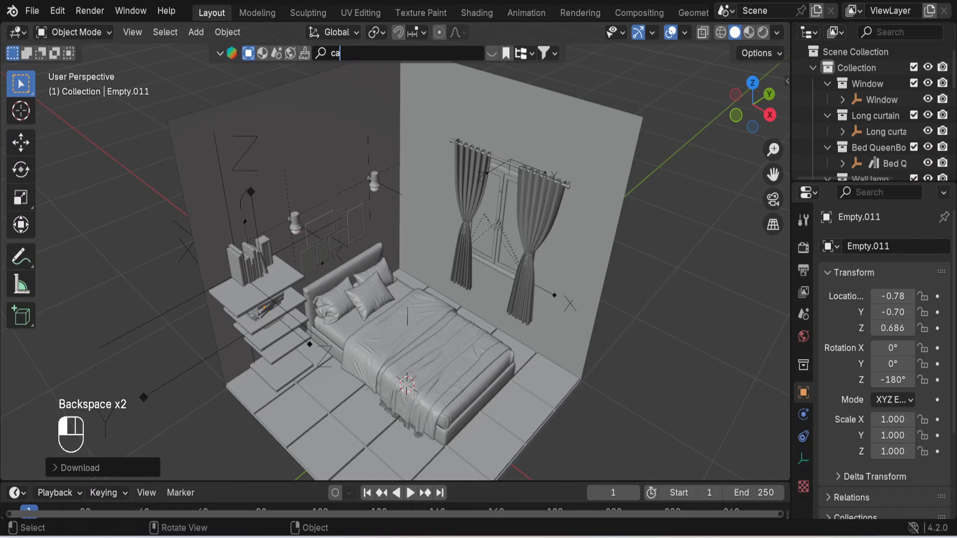
left_click(363, 60)
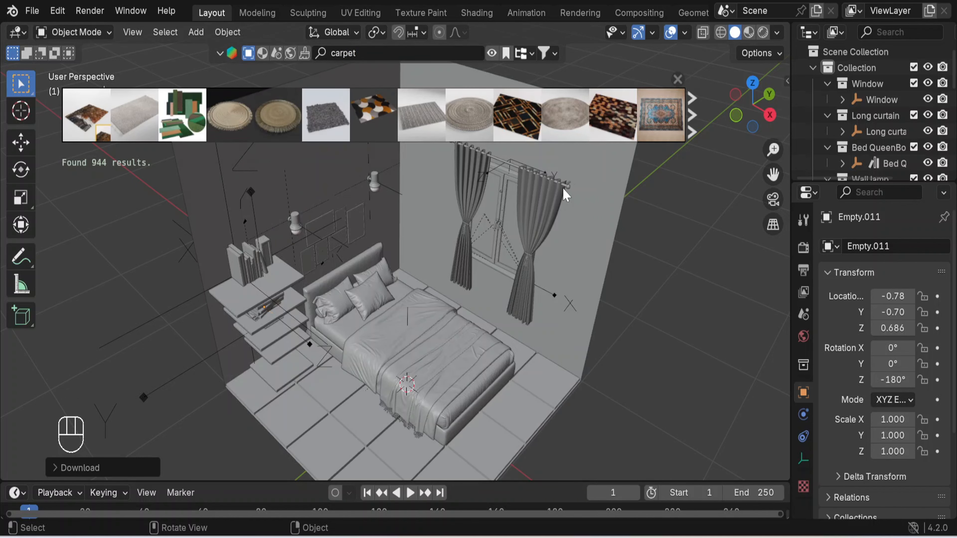
Step: Place the fringed Round carpet on the floor beside the bed and close the asset results
scroll(496, 176, "down", 2)
mouse_move(269, 119)
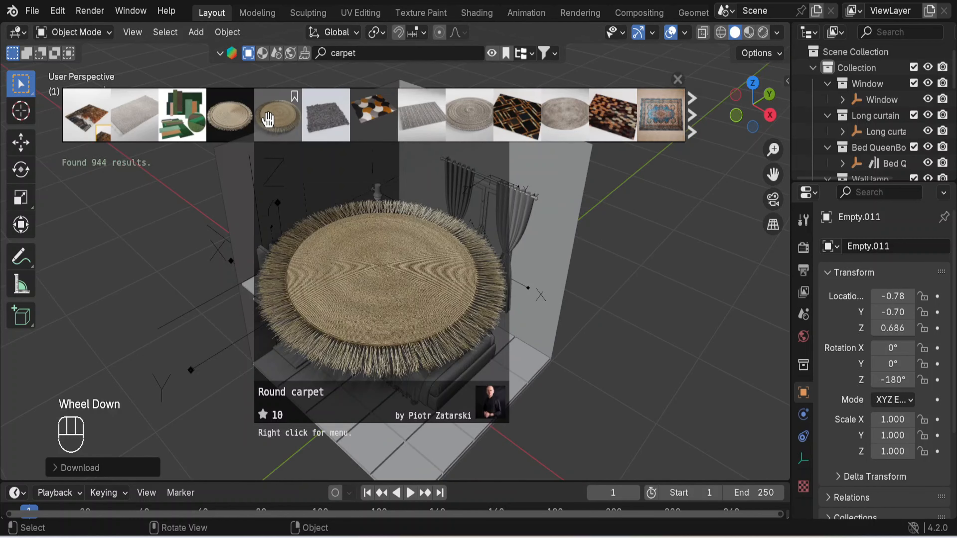
left_click_drag(272, 119, 377, 362)
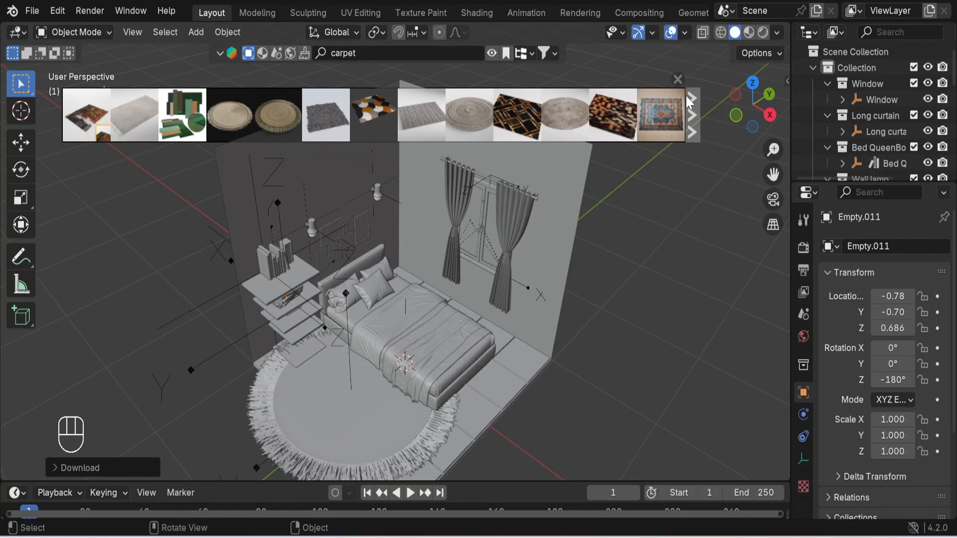
left_click(677, 79)
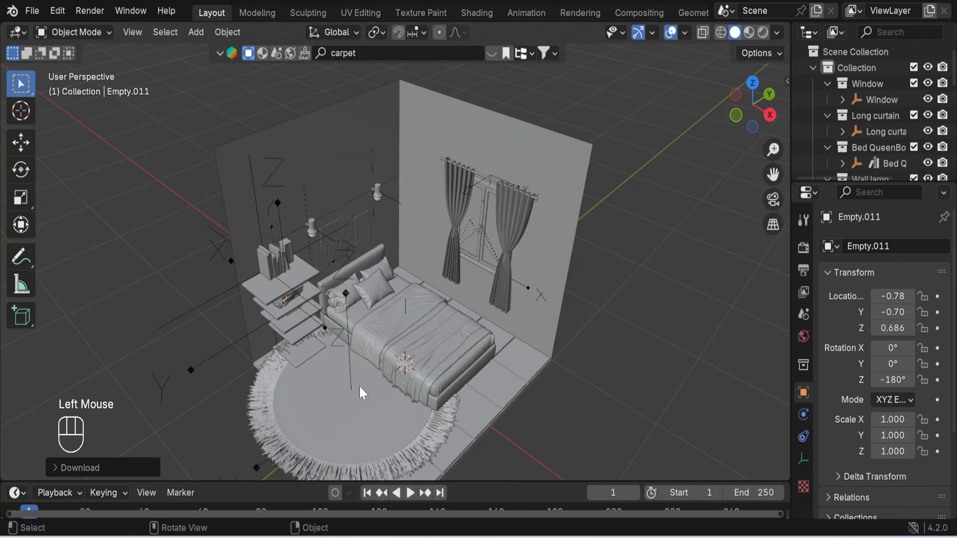
scroll(444, 367, "down", 2)
middle_click_drag(471, 411, 488, 377)
Step: Scale the Round carpet uniformly down to about 0.345 in top view
left_click(310, 394)
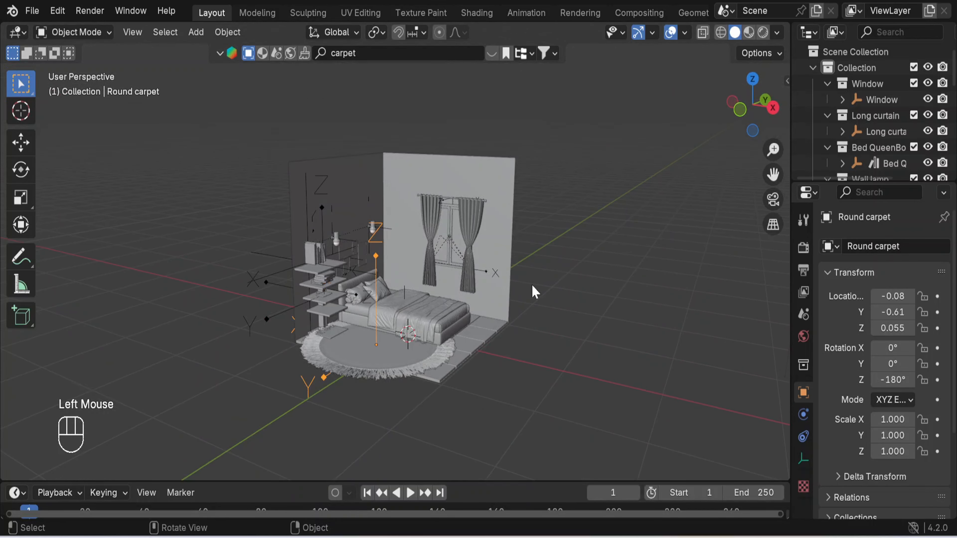
key("KP_7")
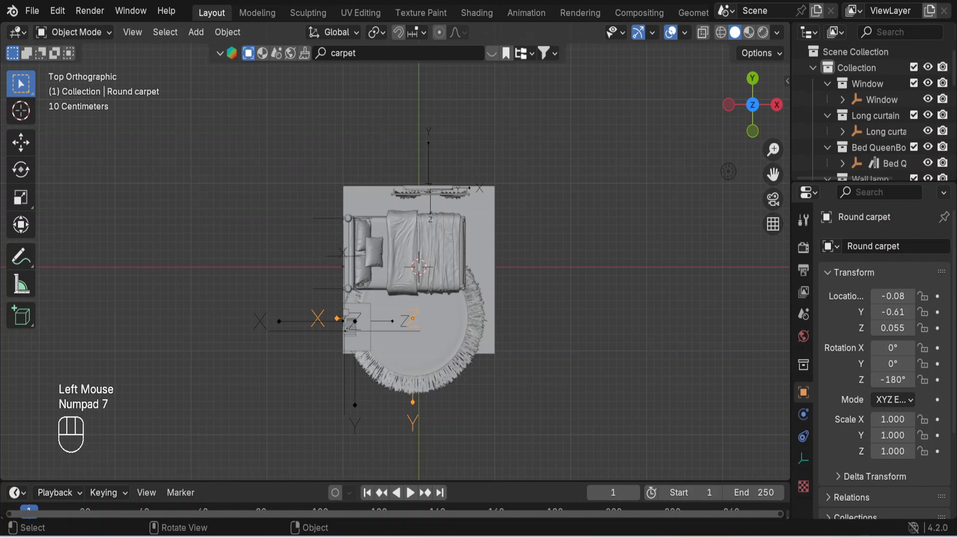
key("s")
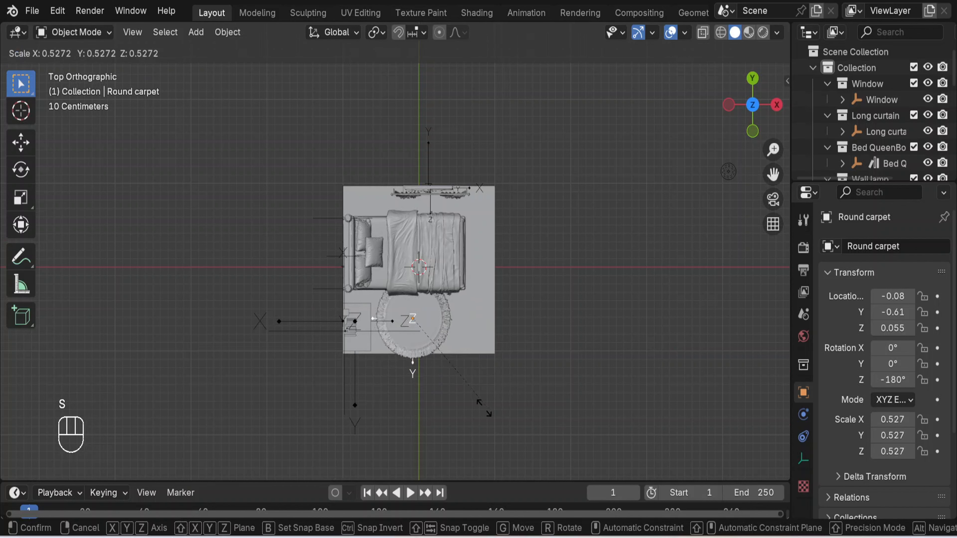
left_click(459, 382)
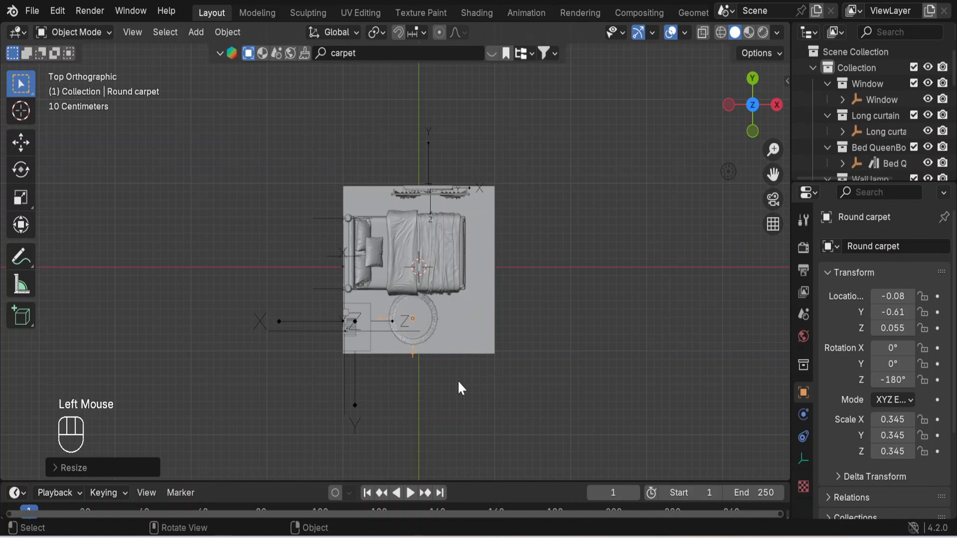
Step: Move the Round carpet about 0.08 m along the positive X axis
key("g")
key("x")
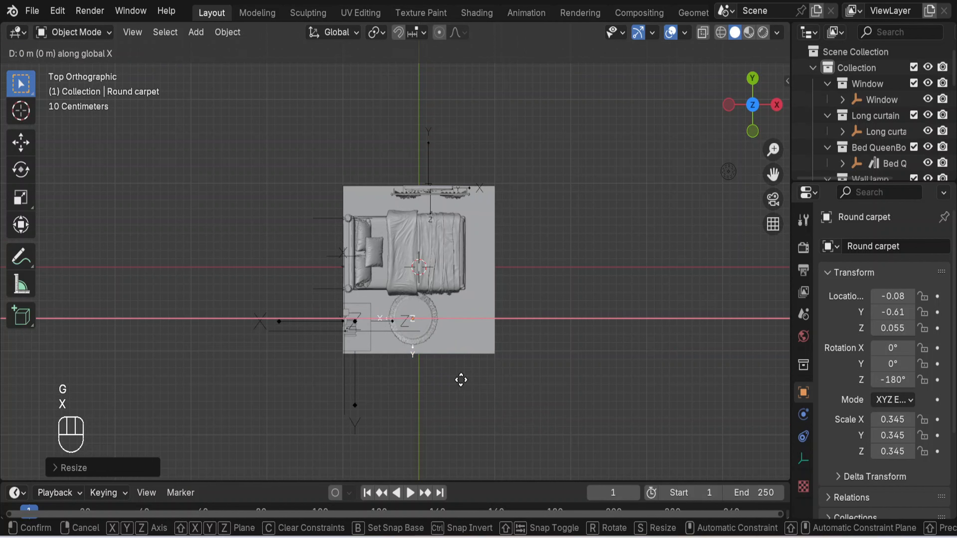
left_click(464, 383)
middle_click_drag(465, 385, 479, 228)
scroll(486, 297, "up", 2)
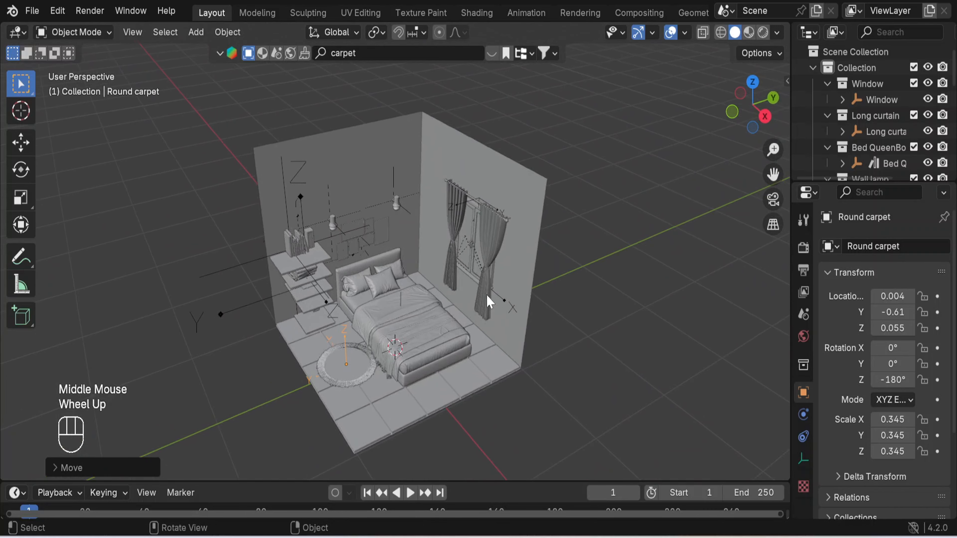
Step: Select the bed's parent empty and shorten the bed along the global X axis, bringing its Y scale to 0.637
scroll(486, 300, "down", 2)
middle_click_drag(512, 341, 407, 375)
left_click(406, 364)
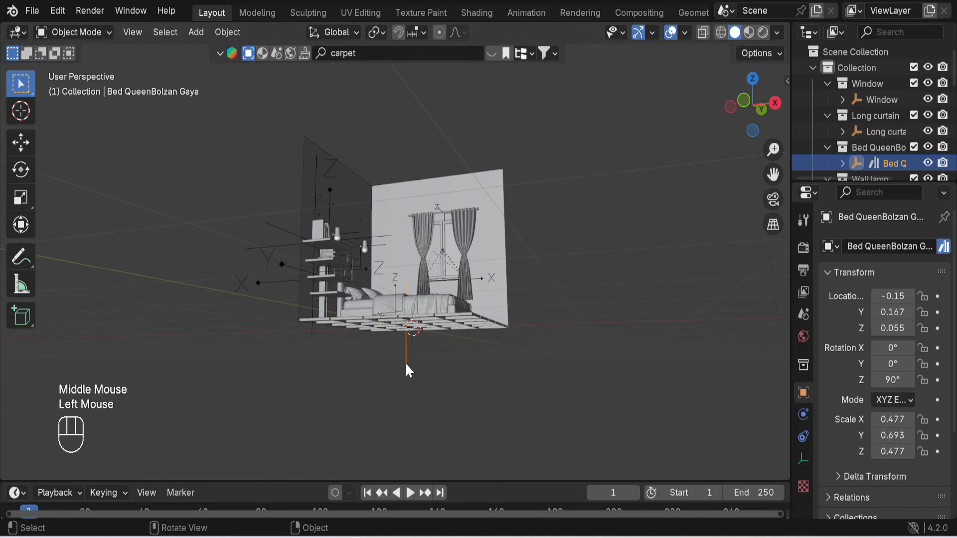
middle_click_drag(566, 224, 579, 344)
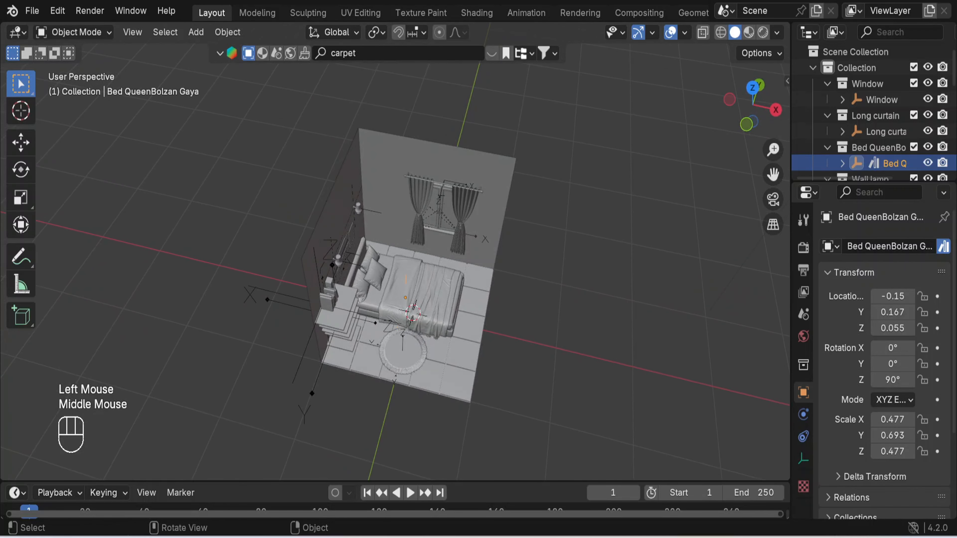
key("s")
key("x")
left_click(565, 346)
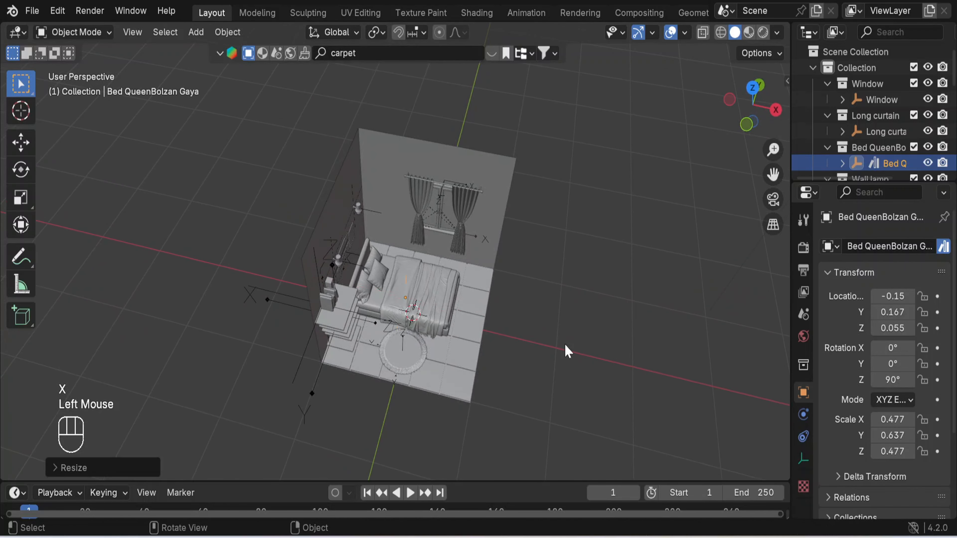
Step: Move the bed along negative X toward the headboard wall, to about X -0.25 m
key("KP_7")
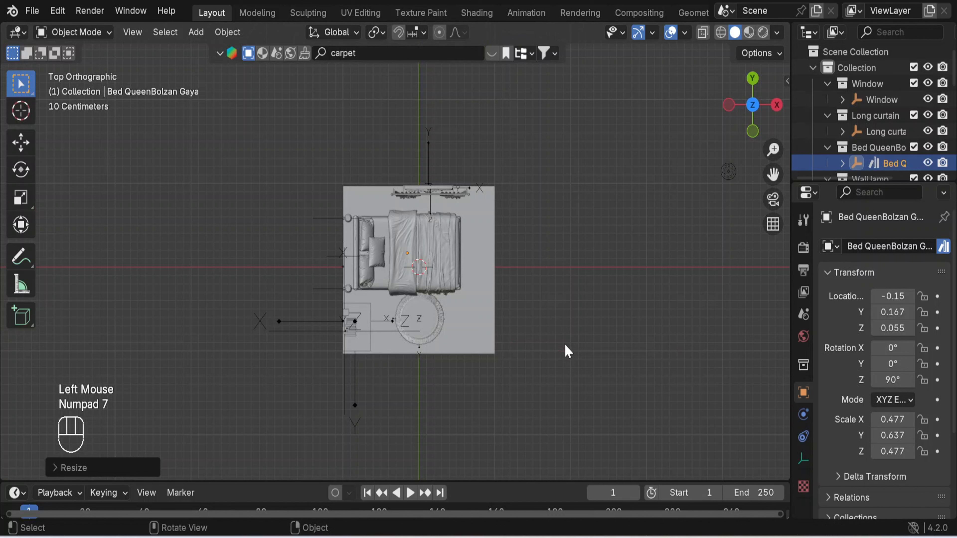
key("g")
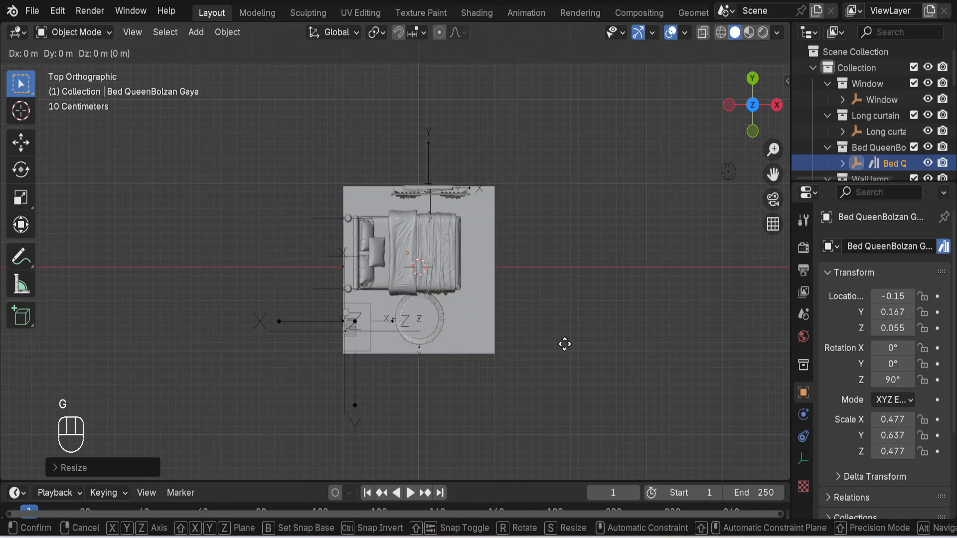
key("x")
left_click(557, 345)
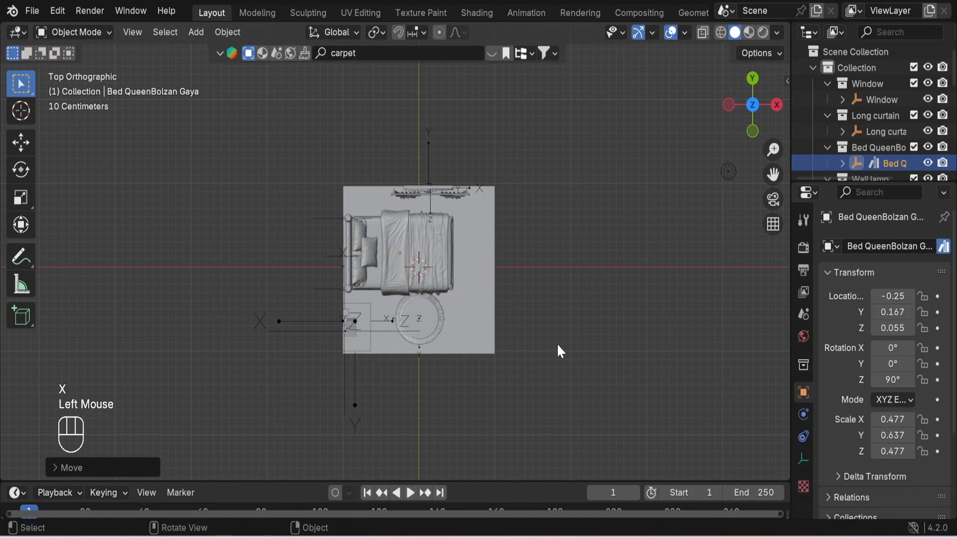
middle_click_drag(560, 348, 463, 223)
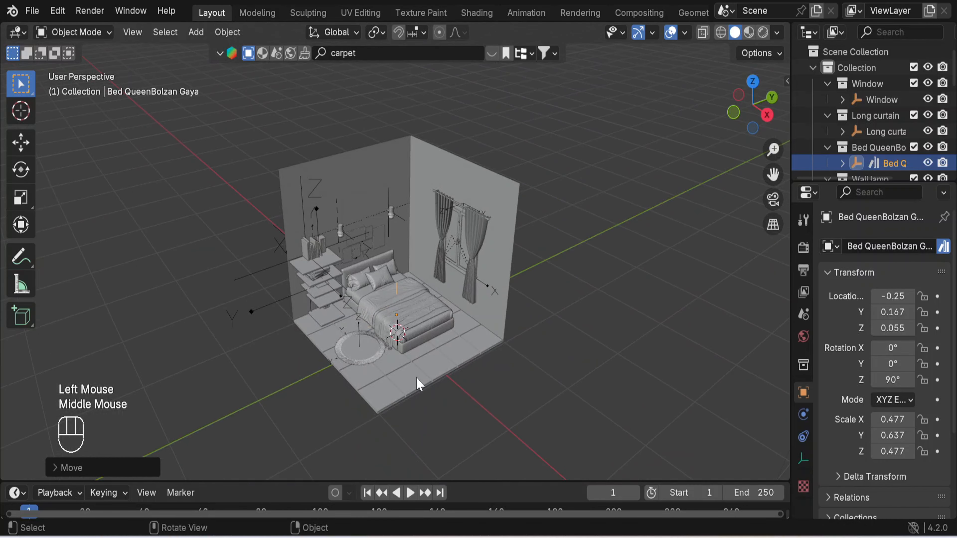
scroll(425, 371, "up", 1)
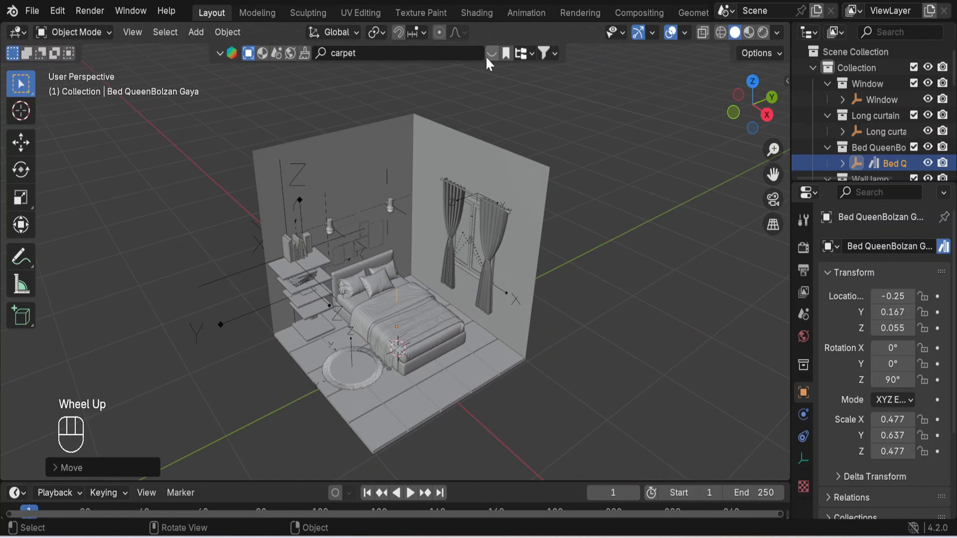
Step: Browse the carpet models and place the red Persian carpet with the cream oval centre on the floor at the foot of the bed
left_click(492, 53)
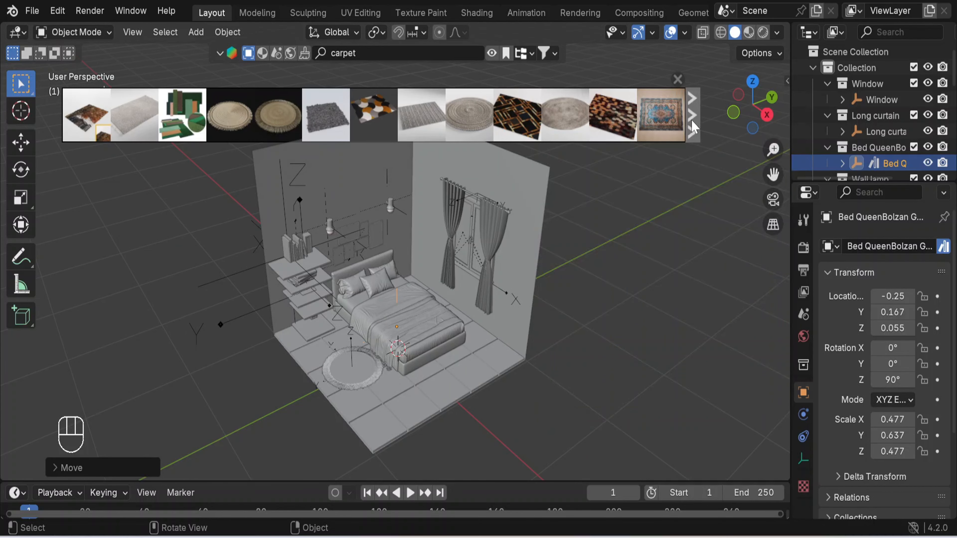
left_click(692, 132)
left_click(692, 129)
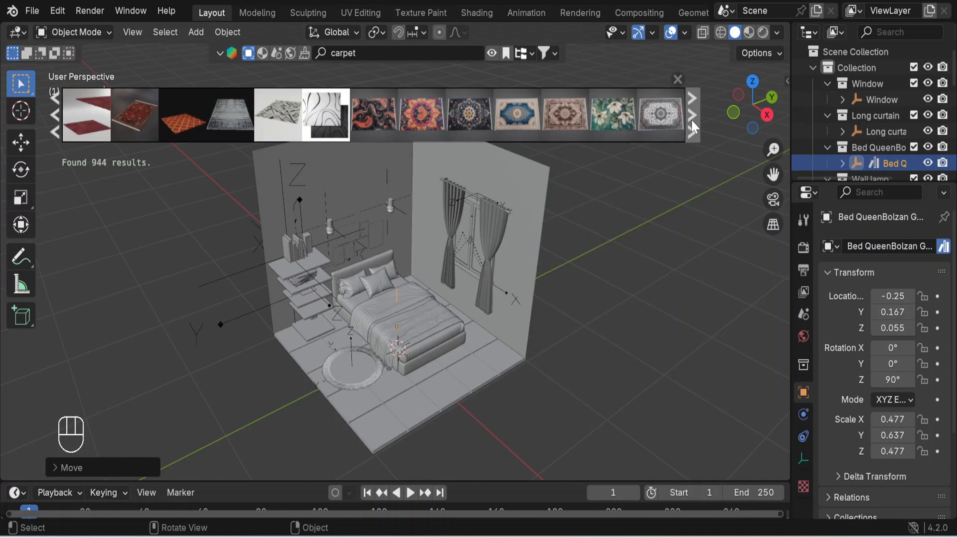
mouse_move(139, 123)
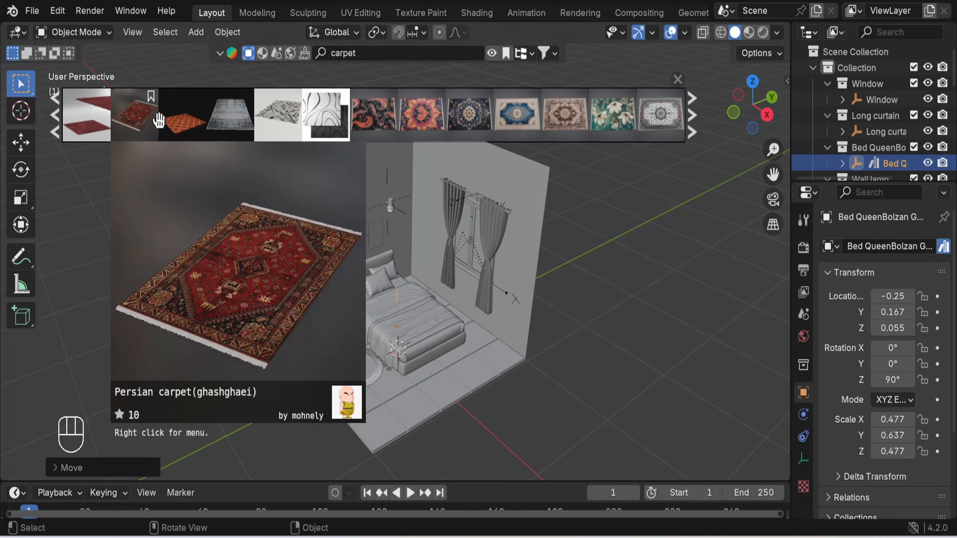
mouse_move(664, 113)
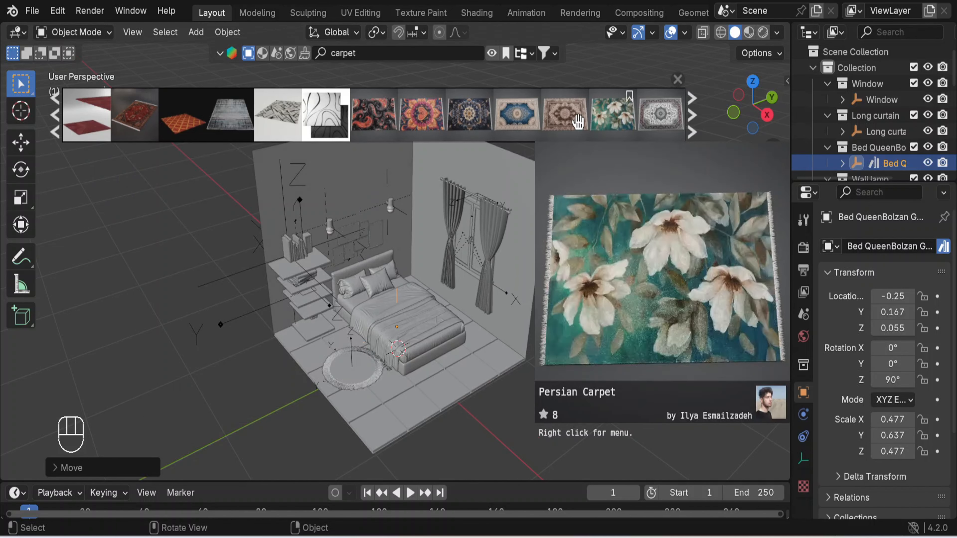
mouse_move(568, 123)
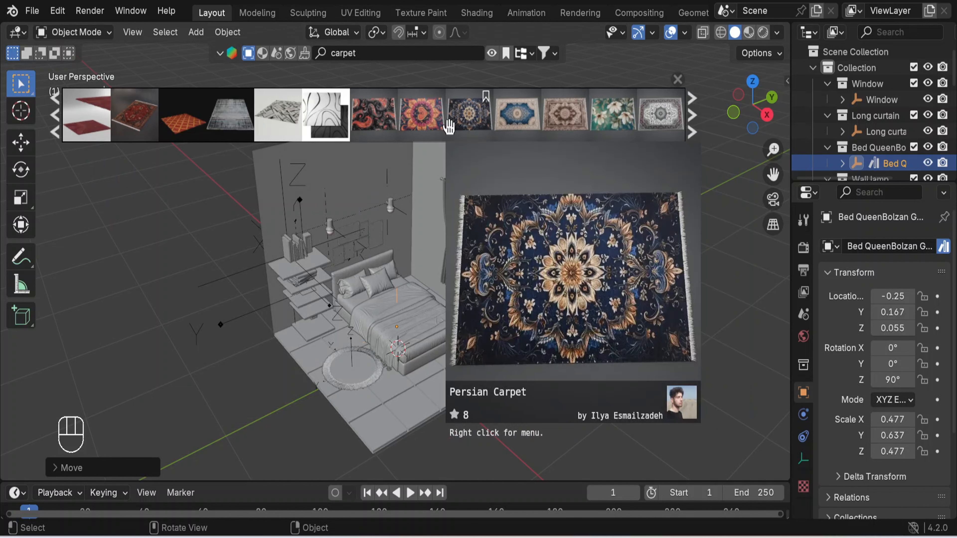
mouse_move(517, 124)
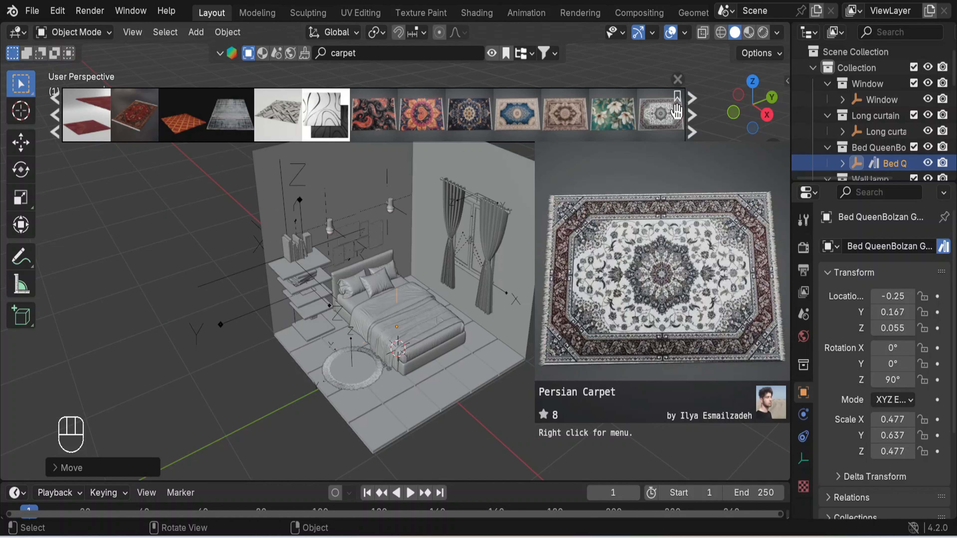
left_click(691, 117)
left_click(692, 117)
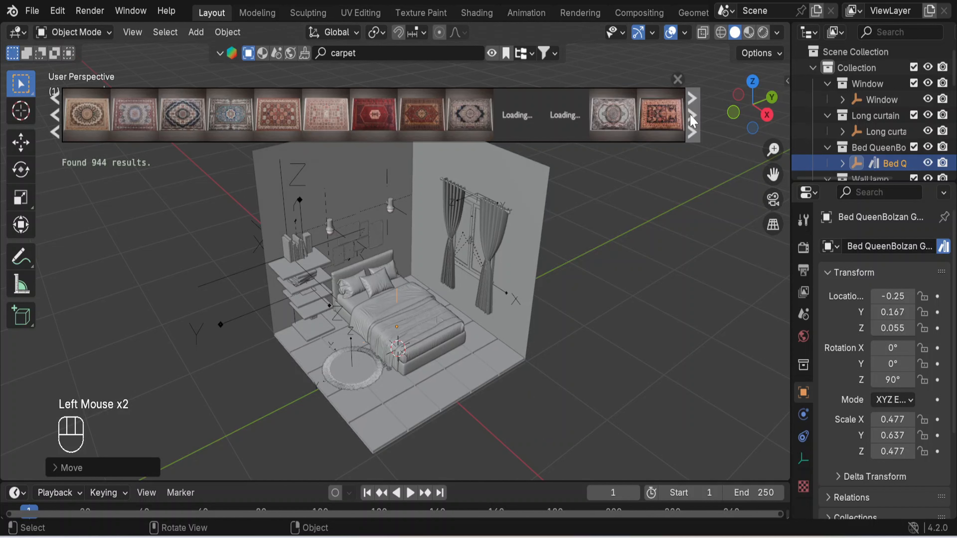
left_click(691, 120)
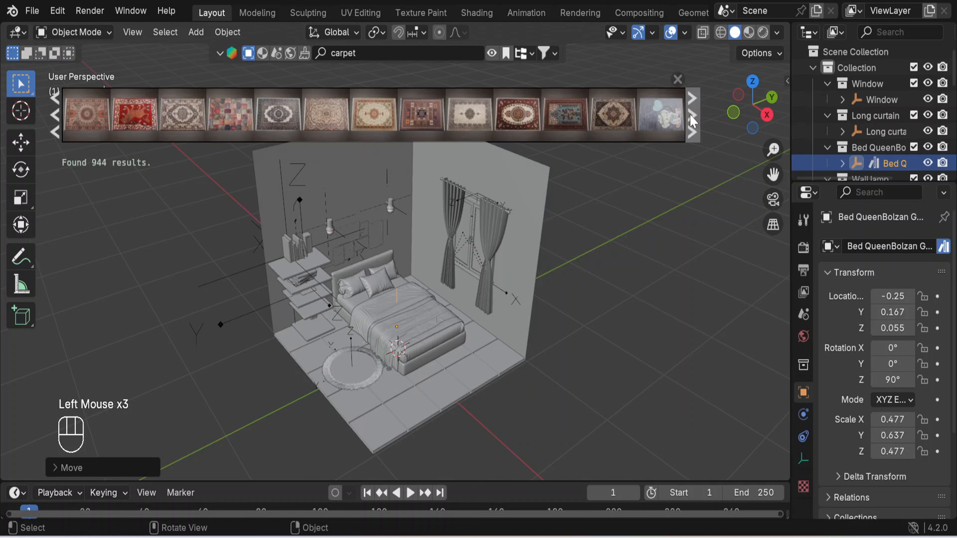
mouse_move(594, 123)
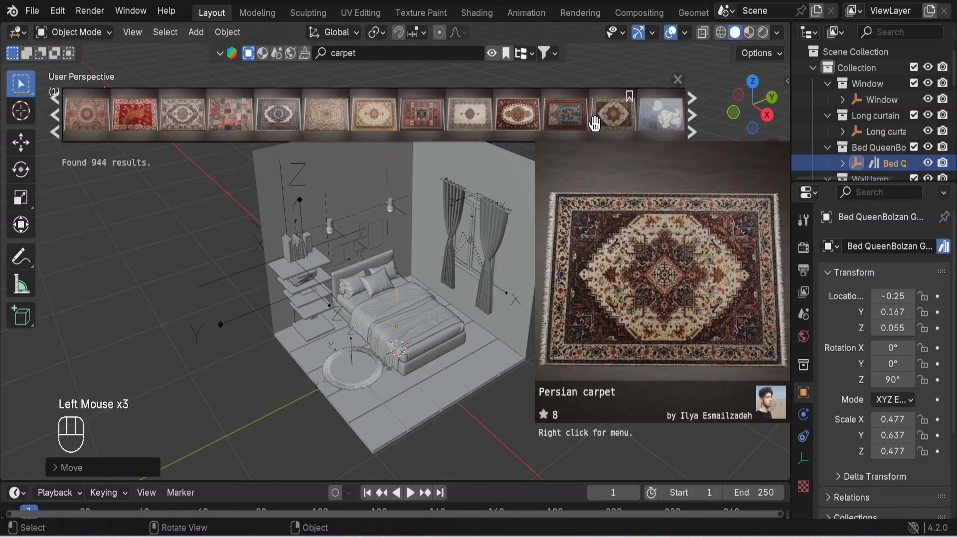
mouse_move(532, 113)
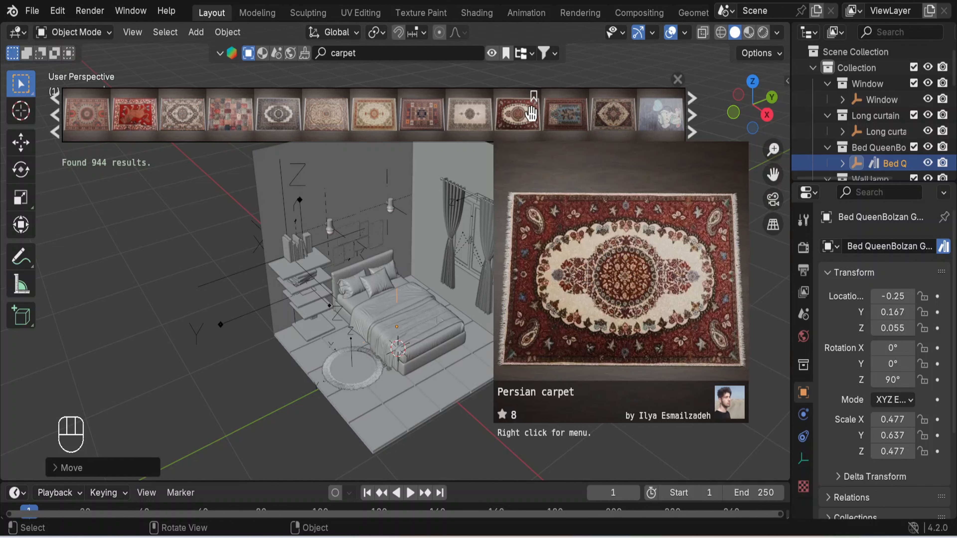
left_click_drag(531, 114, 492, 415)
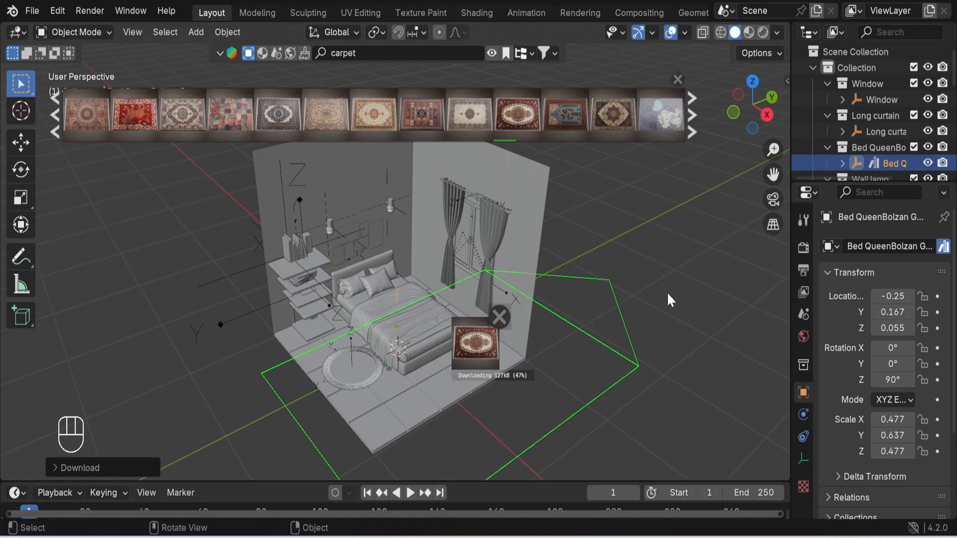
Step: In top view, select the Persian carpet and scale it down uniformly to fit the floor strip at the foot of the bed
scroll(666, 293, "down", 2)
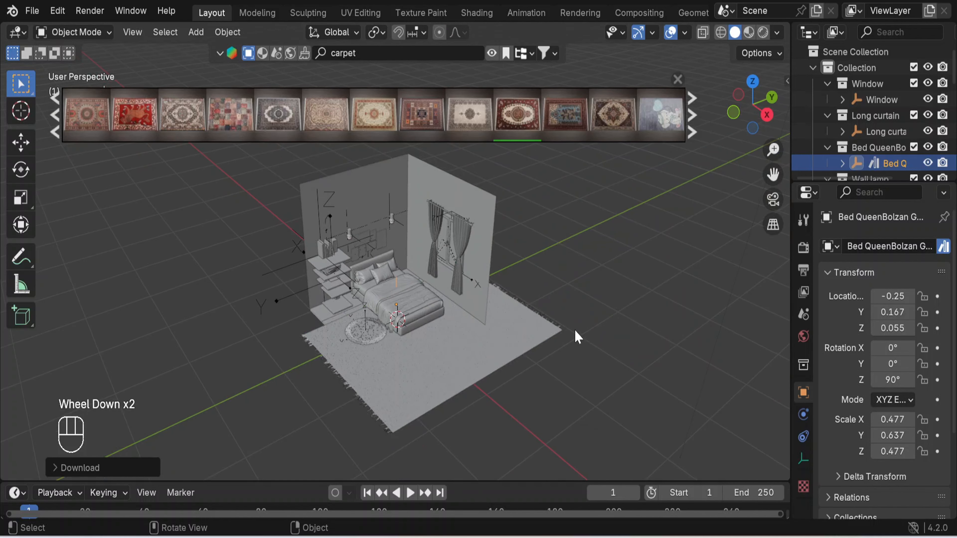
key("KP_7")
key("s")
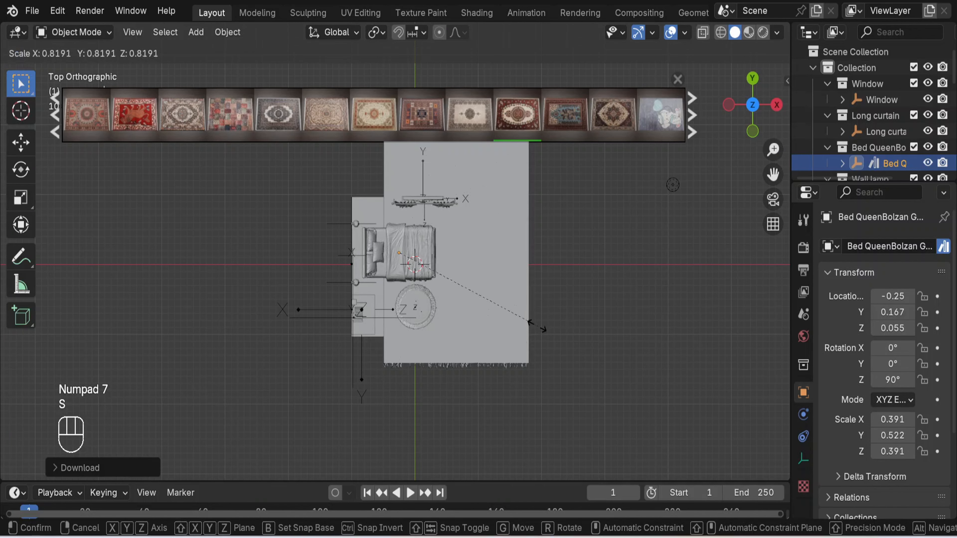
key("Escape")
left_click(524, 323)
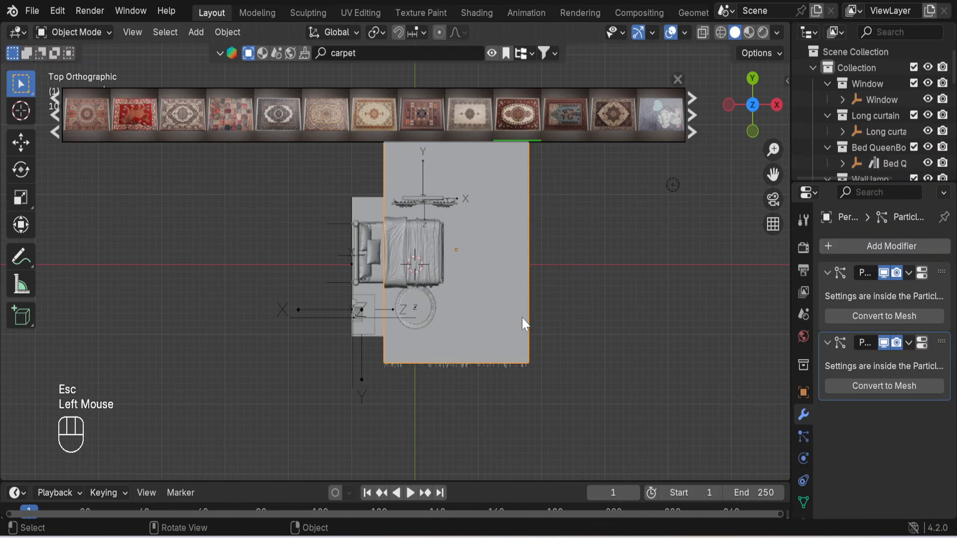
key("s")
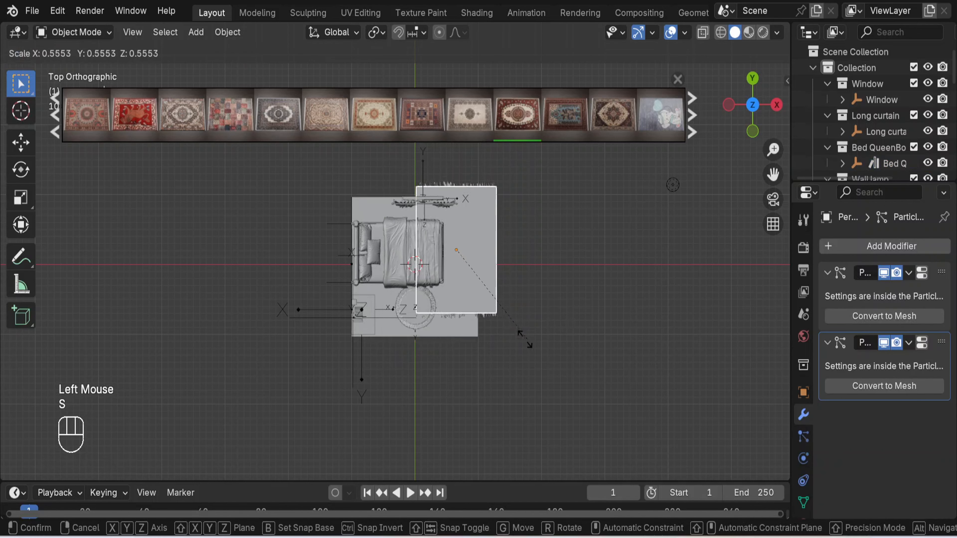
left_click(476, 295)
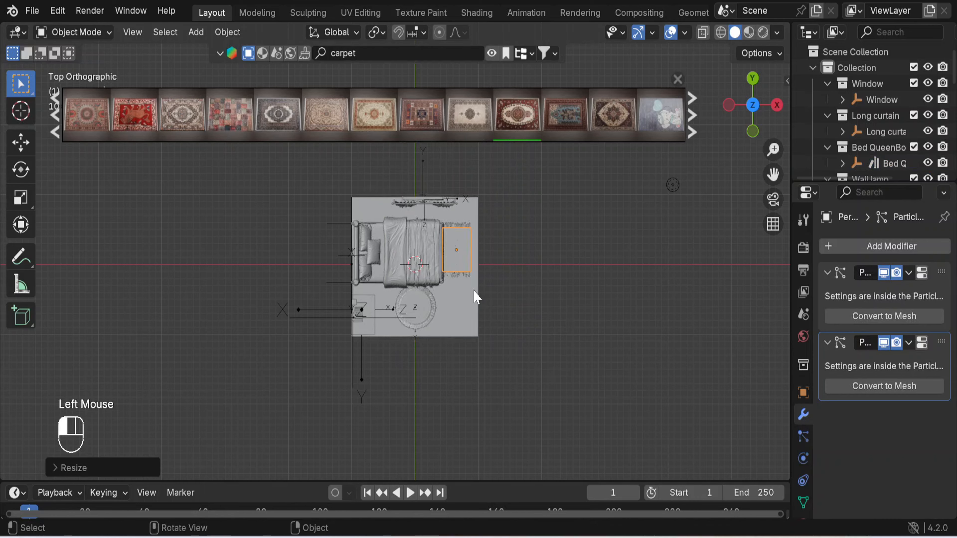
Step: Move the Persian carpet about 0.03 m along the global X axis, away from the foot of the bed
middle_click_drag(516, 309, 468, 188)
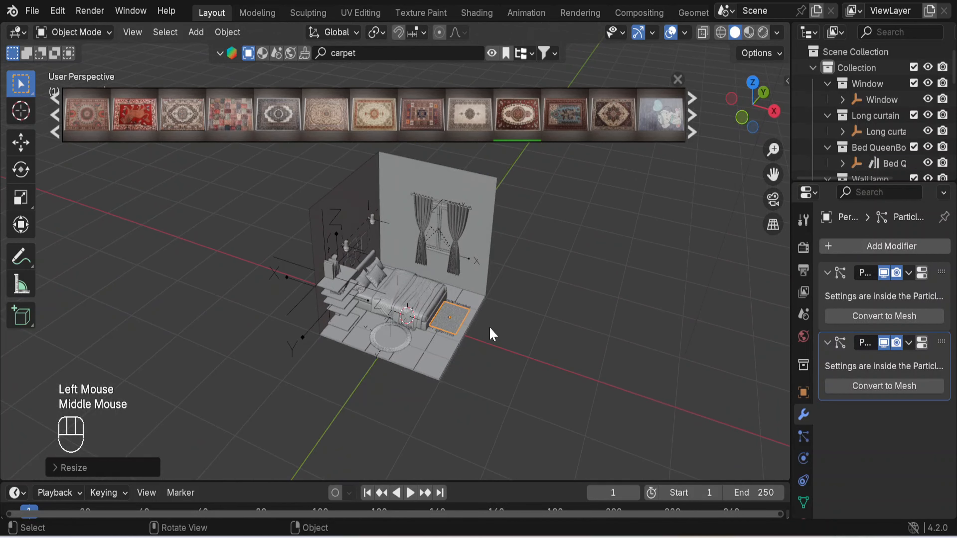
key("g")
key("x")
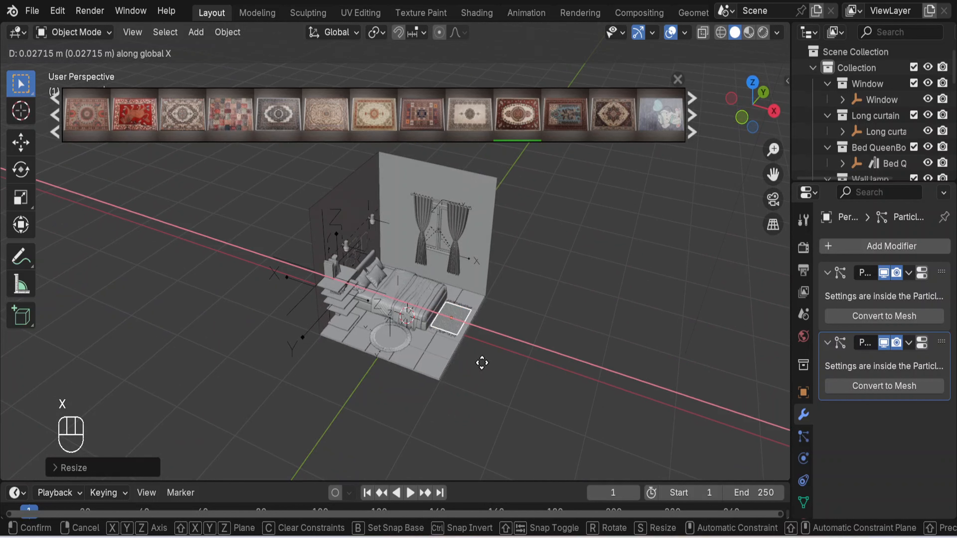
left_click(483, 368)
Step: Stretch the Persian carpet along the global Y axis by a factor of about 1.5, then deselect it
key("s")
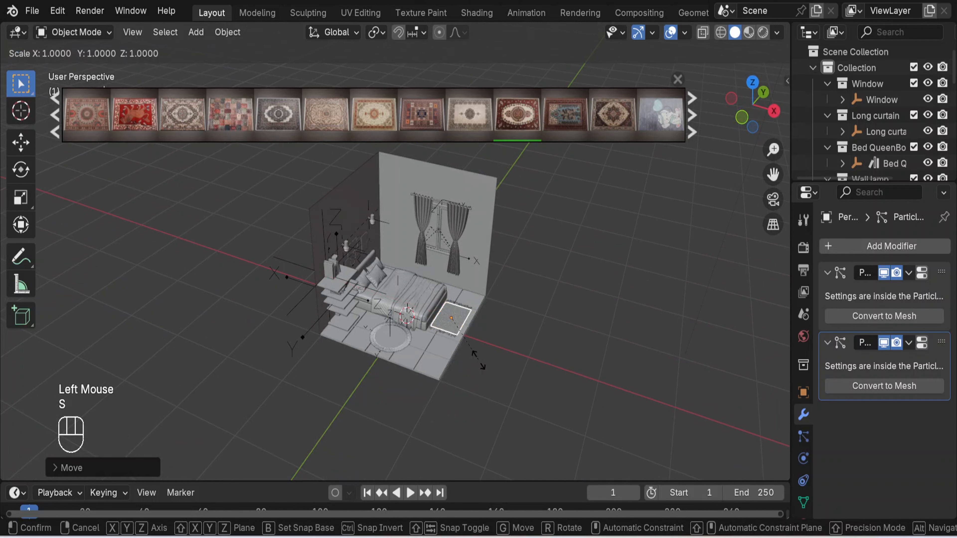
key("y")
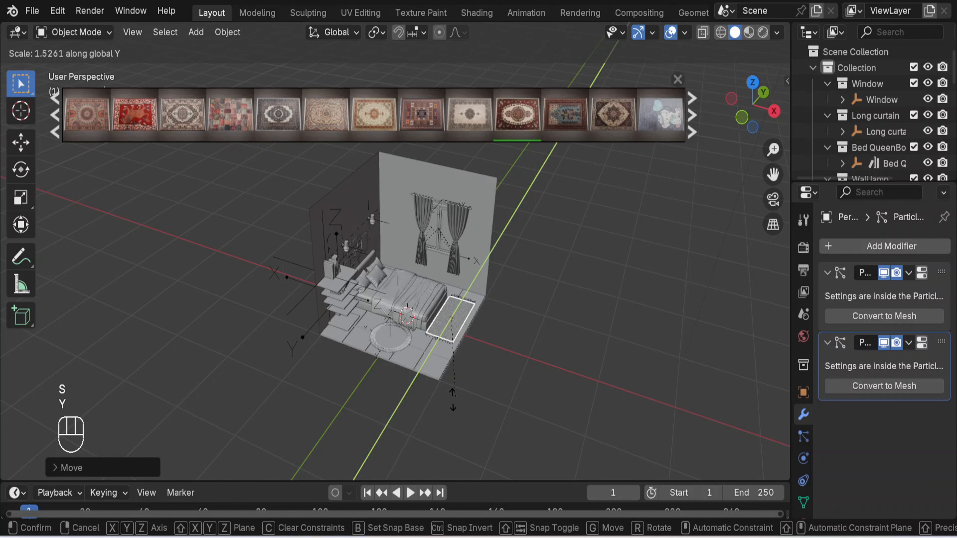
left_click(451, 413)
middle_click_drag(570, 346, 495, 346)
left_click(562, 300)
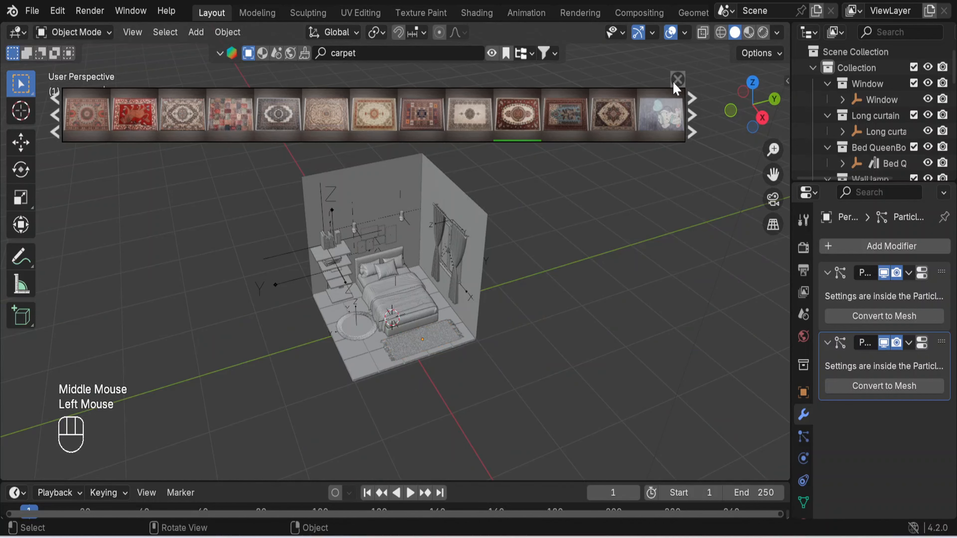
Step: Close the carpet results, collapse the BlenderKit search bar and switch the viewport to Material Preview shading
left_click(678, 79)
left_click(220, 54)
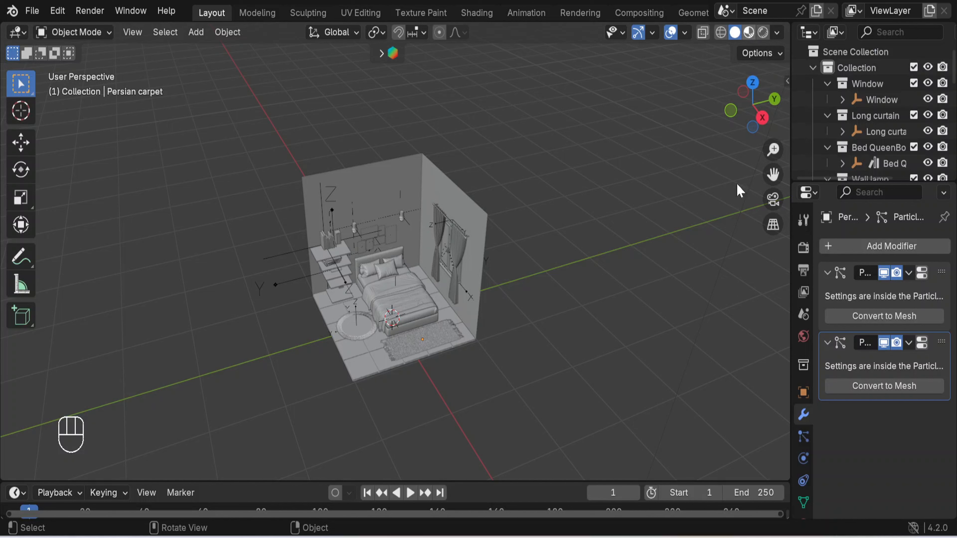
left_click(748, 33)
Step: Examine the furnished bedroom with its materials, from the shelves and bed to the curtains and both carpets
scroll(599, 221, "up", 1)
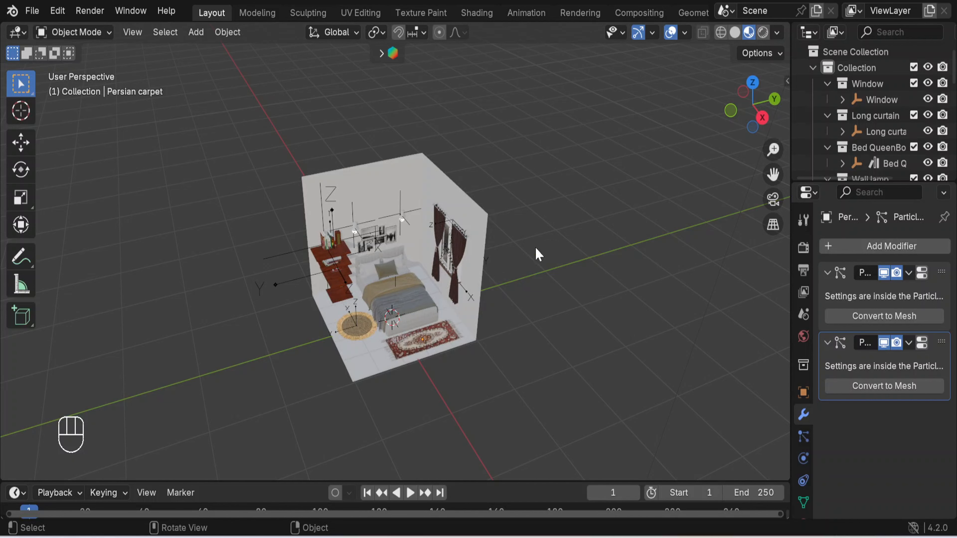
middle_click_drag(540, 302, 572, 291)
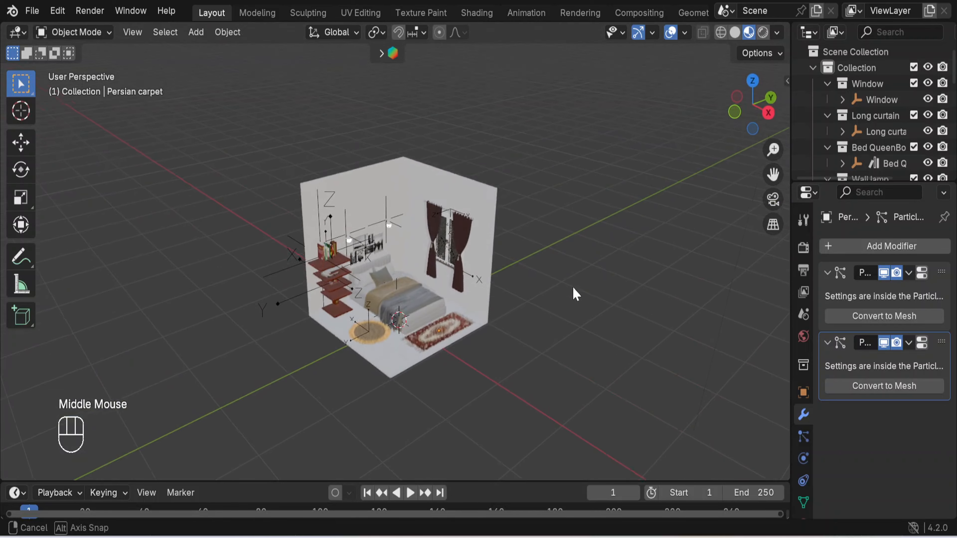
scroll(558, 296, "up", 3)
scroll(560, 301, "up", 4)
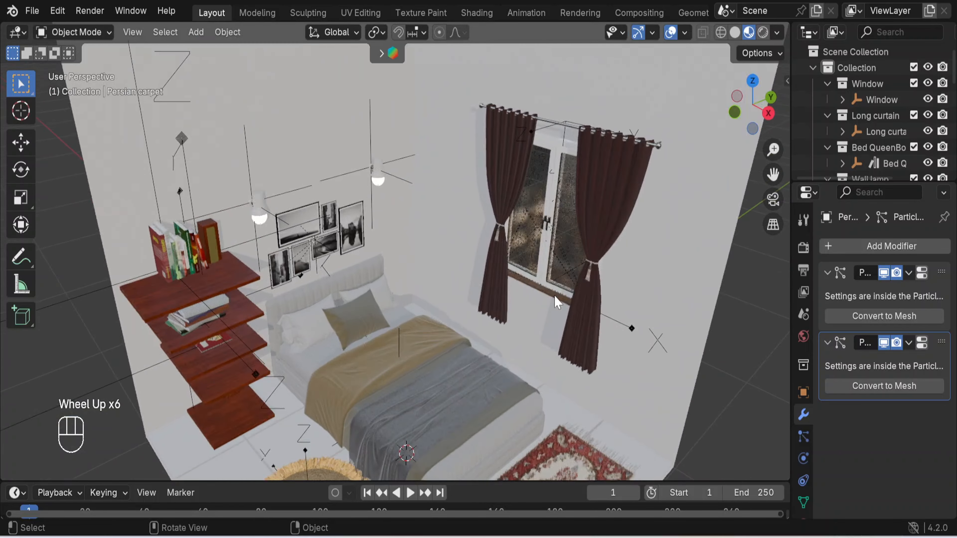
scroll(557, 302, "down", 4)
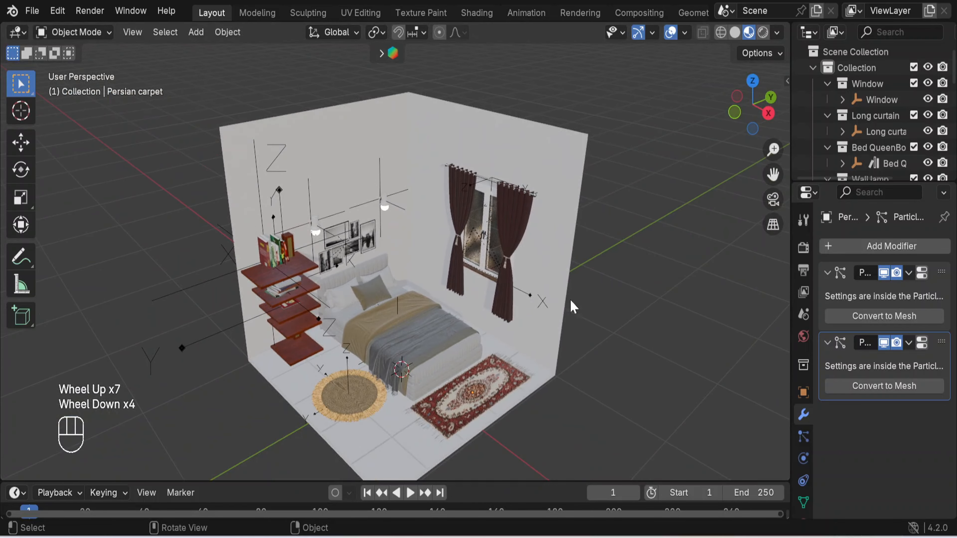
middle_click_drag(626, 302, 641, 320)
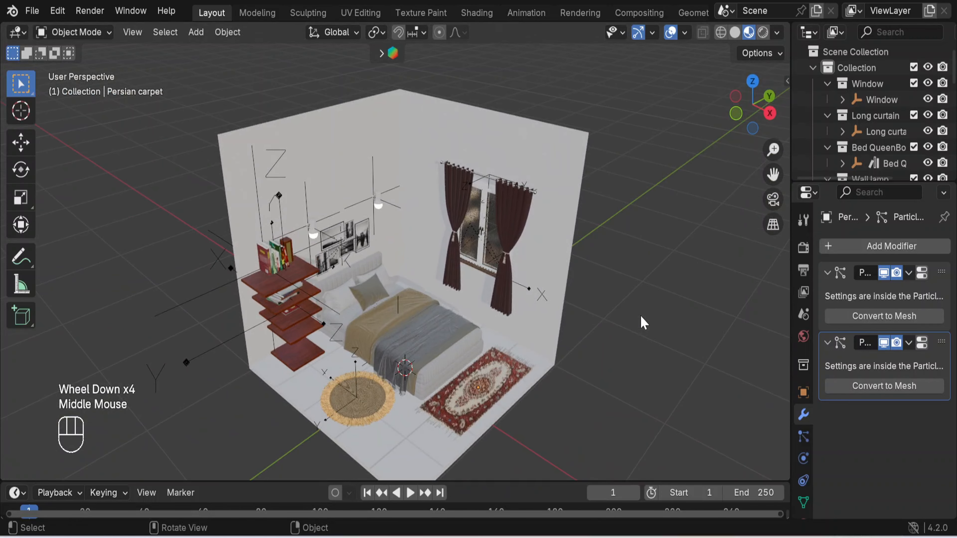
scroll(643, 321, "up", 1)
scroll(641, 323, "down", 1)
Step: Select the wall behind the headboard and search the BlenderKit materials for "wall paint"
left_click(341, 170)
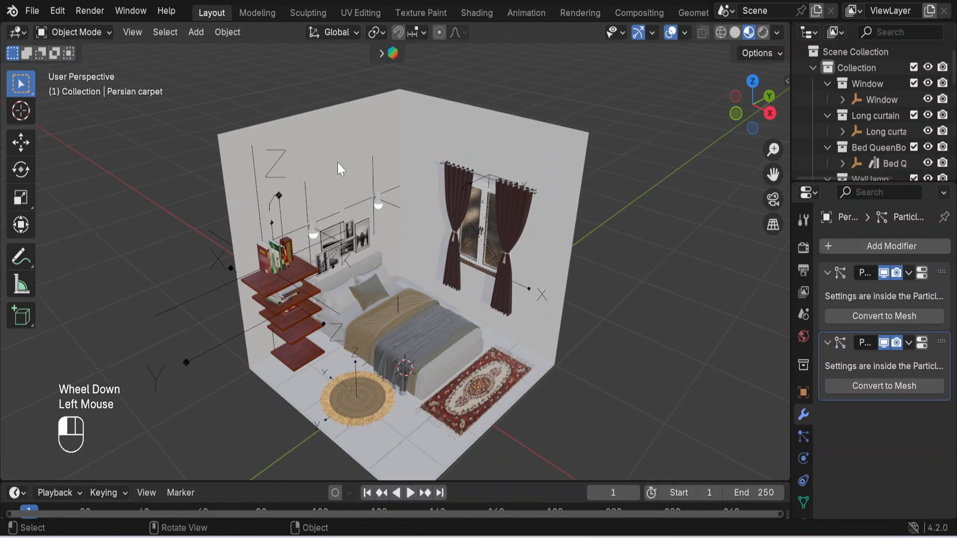
left_click(380, 54)
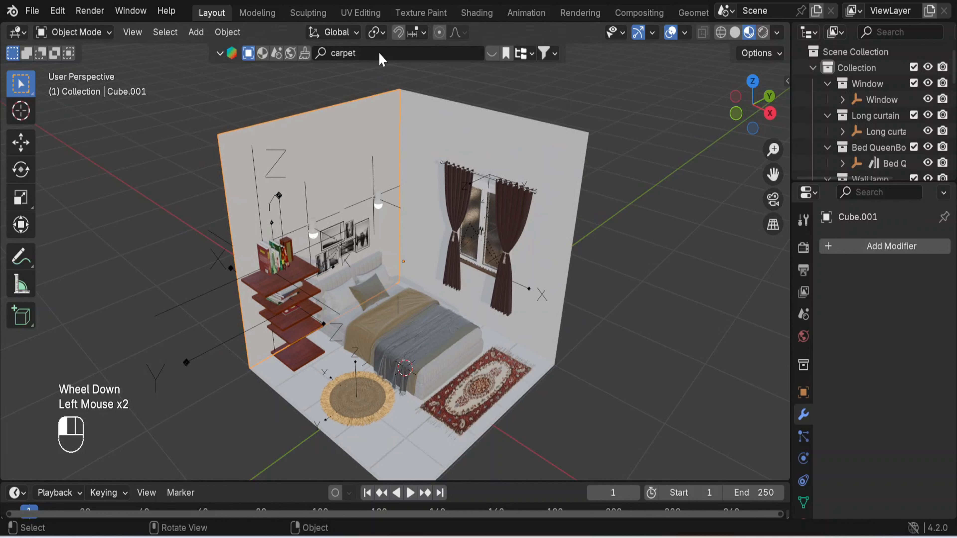
left_click(262, 54)
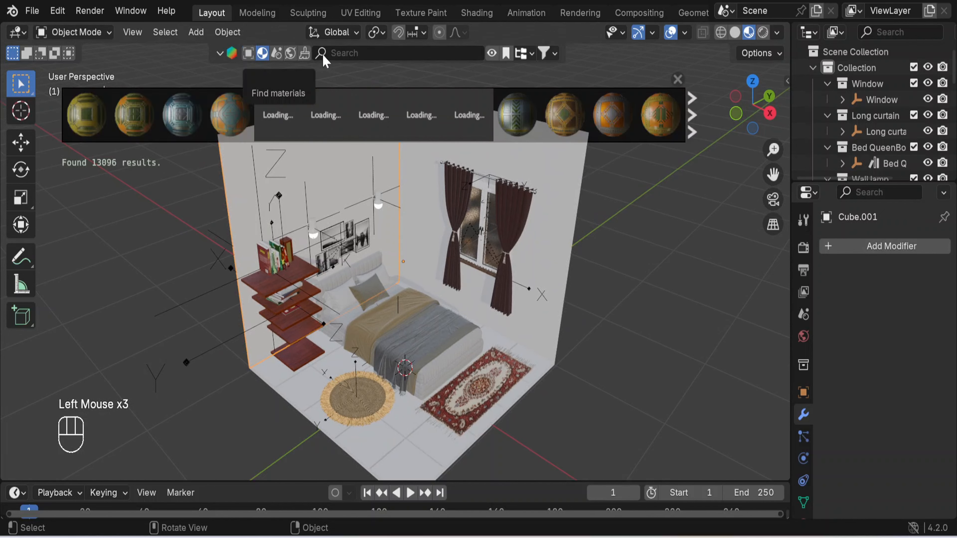
left_click(359, 53)
type("w")
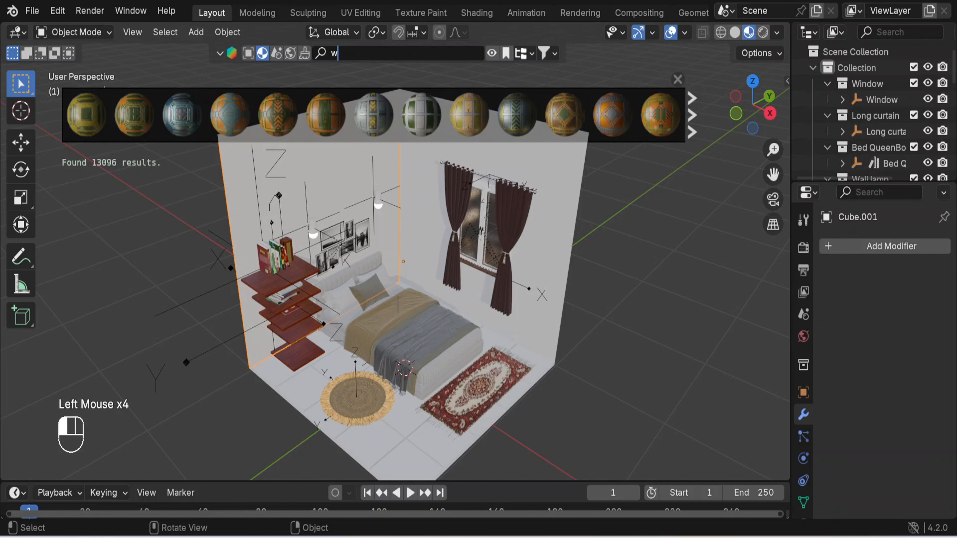
type("all pain")
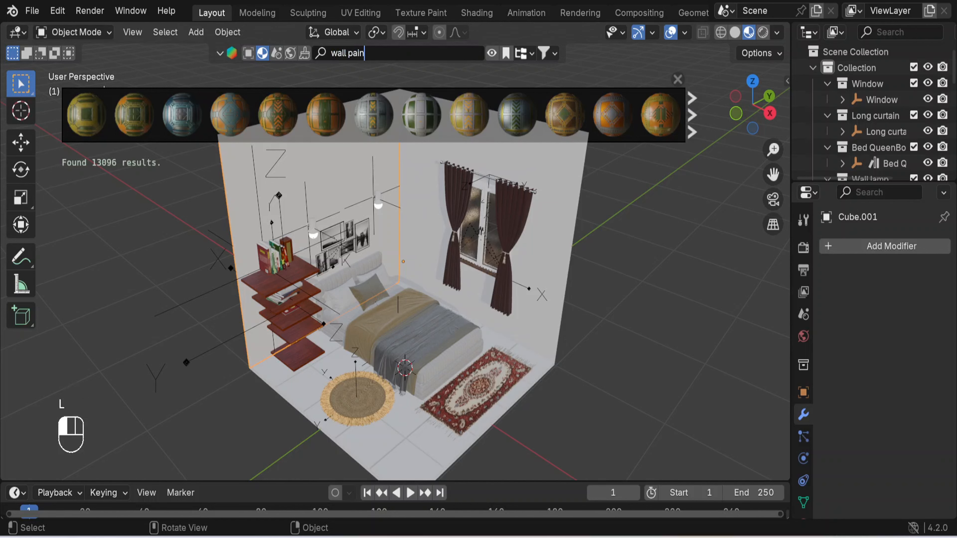
type("t")
key("Return")
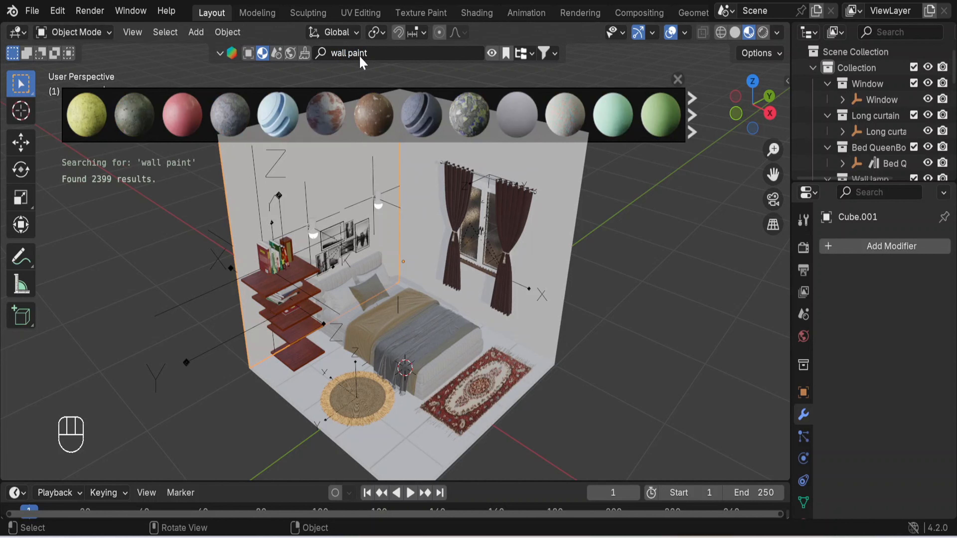
Step: Apply the White Paint Wall Texture from the next batch of results to the wall behind the headboard, then deselect it
mouse_move(608, 120)
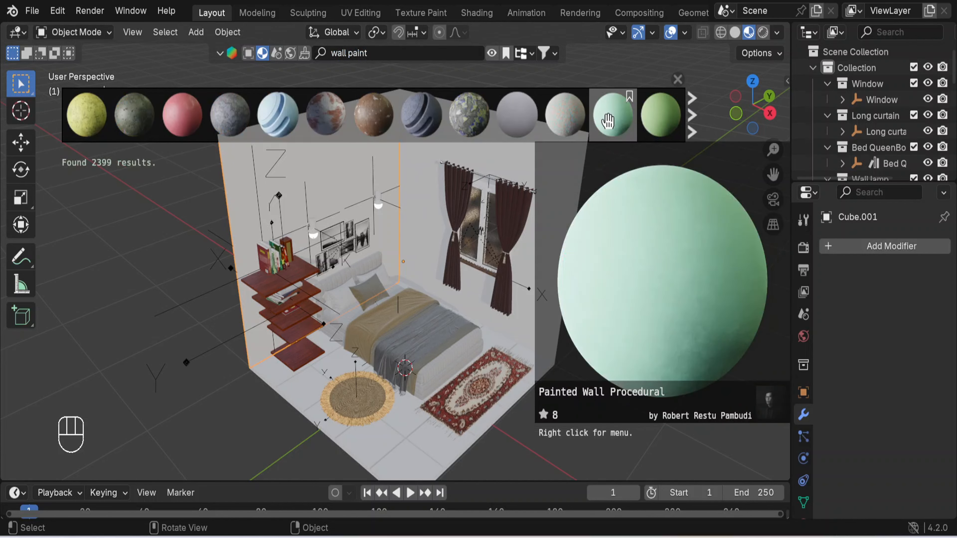
left_click(693, 116)
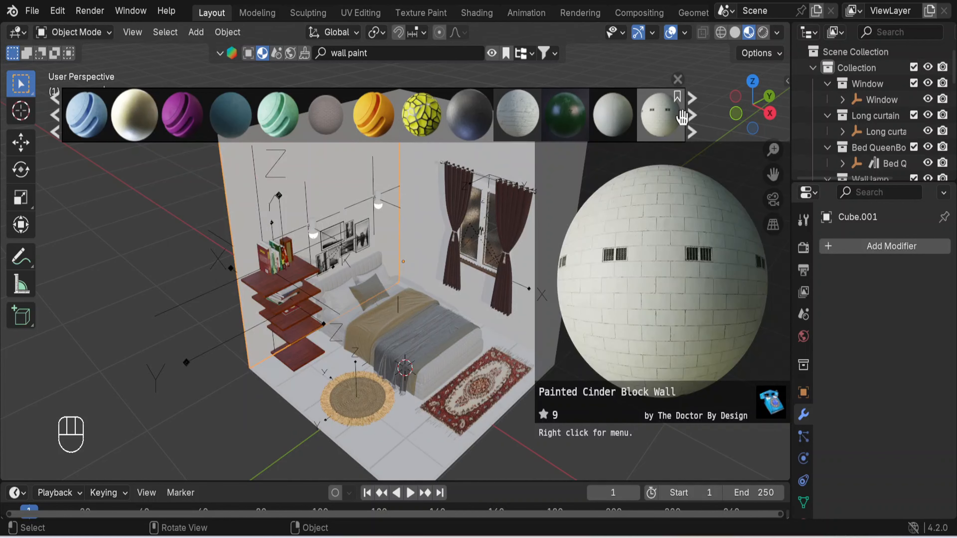
mouse_move(622, 120)
left_mouse_down()
mouse_move(405, 159)
mouse_move(343, 153)
left_mouse_up()
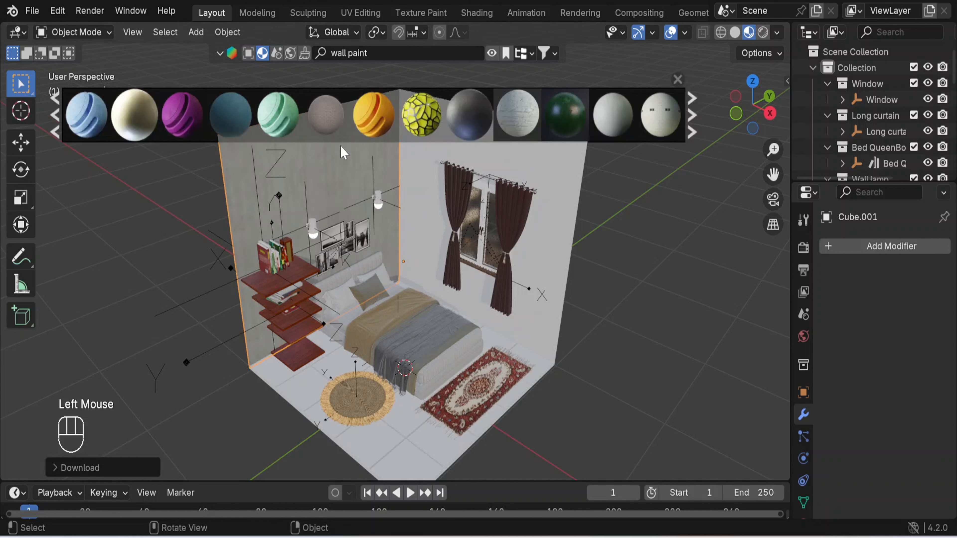
left_click(672, 208)
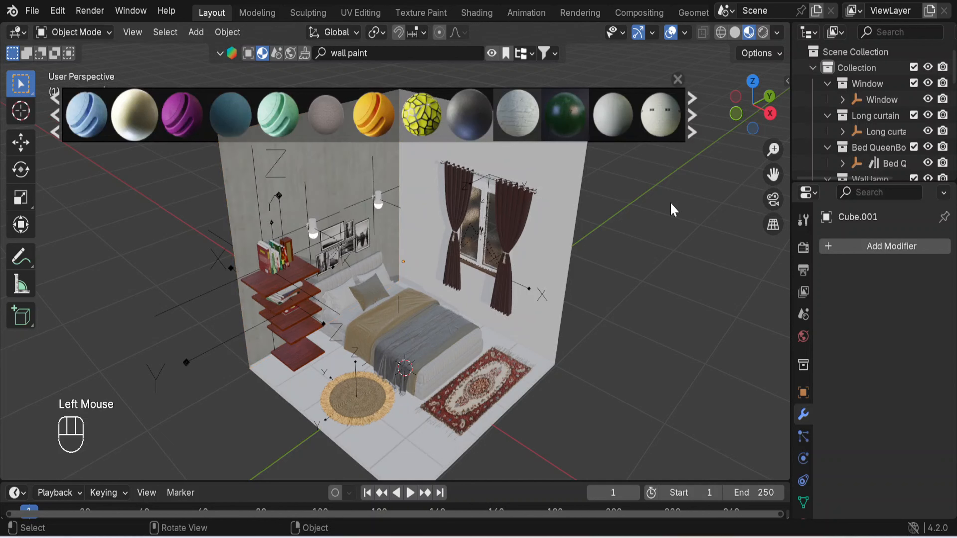
Step: Try to apply the White Paint Wall Texture from the BlenderKit results to the window wall
double_click(558, 185)
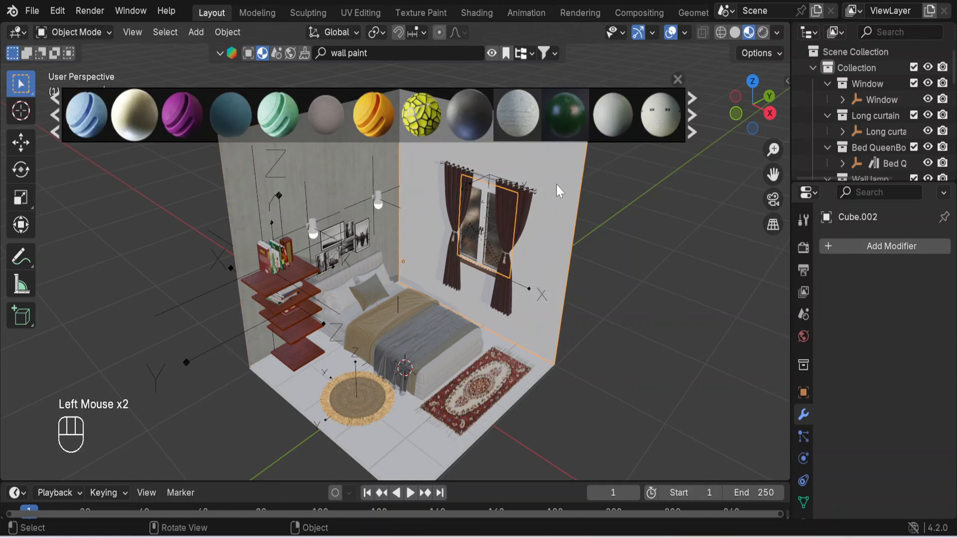
left_click(657, 236)
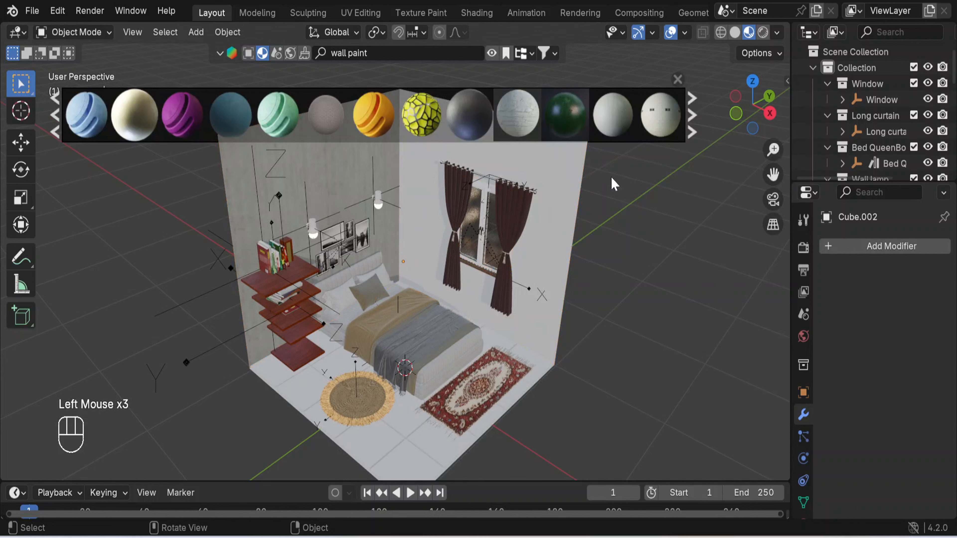
mouse_move(618, 113)
left_mouse_down()
mouse_move(636, 143)
mouse_move(574, 244)
mouse_move(560, 230)
left_mouse_up()
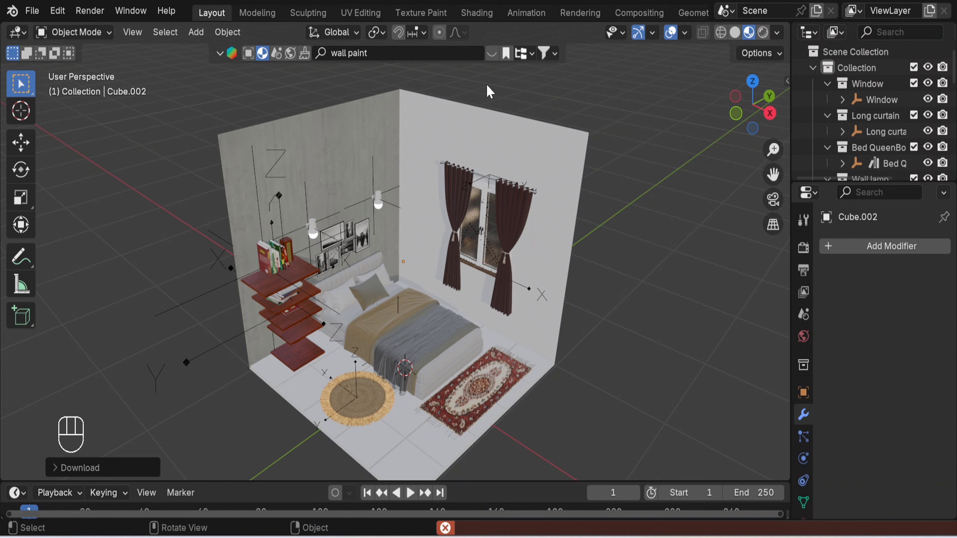
left_click(492, 53)
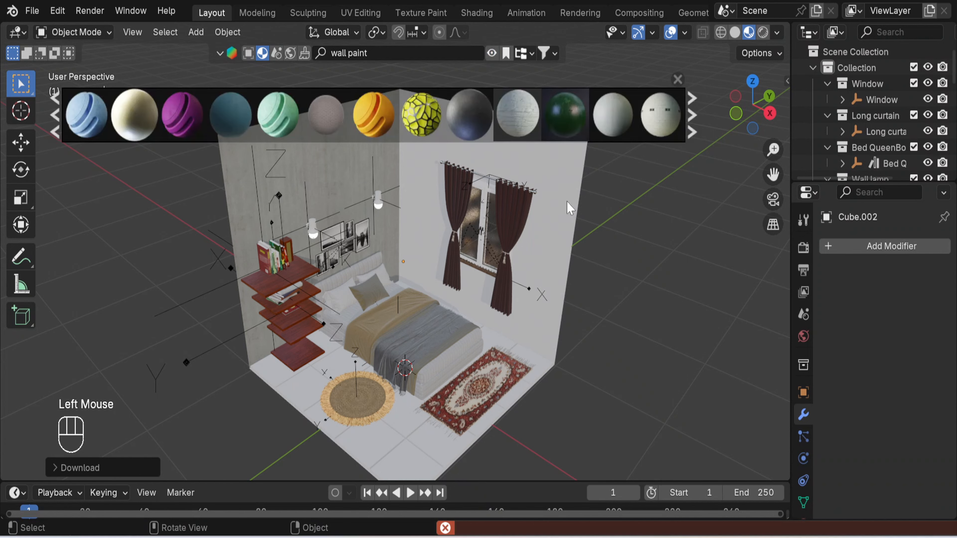
double_click(568, 205)
left_click(680, 261)
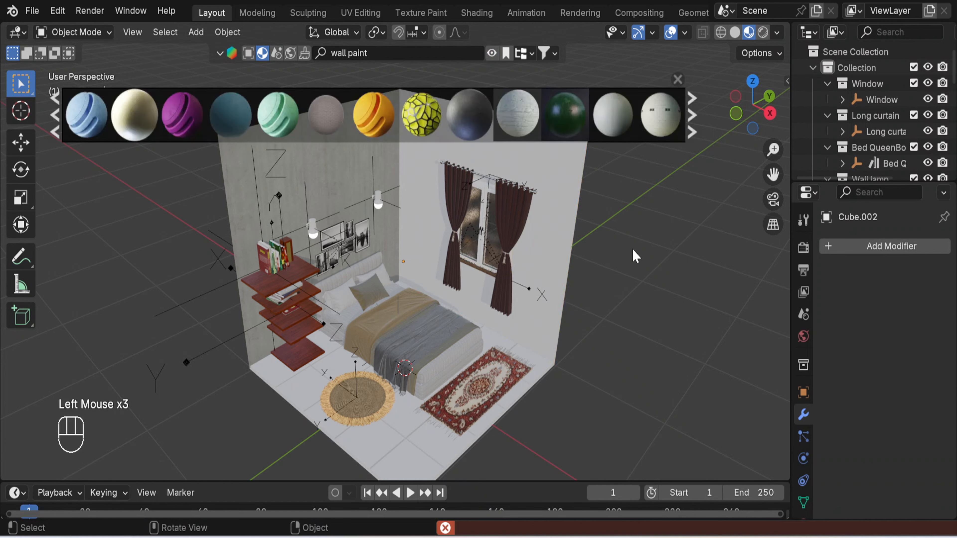
left_click(562, 187)
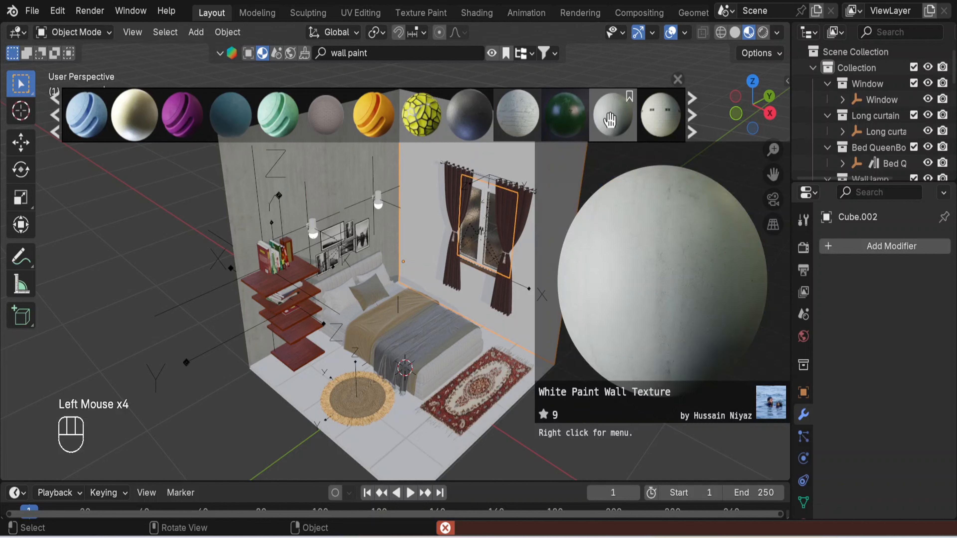
mouse_move(613, 120)
left_mouse_down()
mouse_move(636, 199)
mouse_move(597, 230)
mouse_move(552, 187)
left_mouse_up()
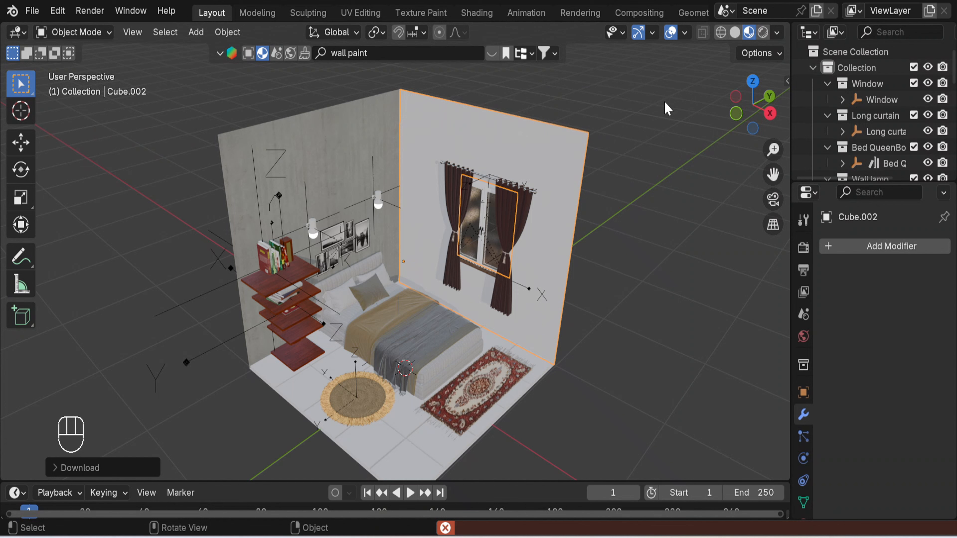
left_click(652, 130)
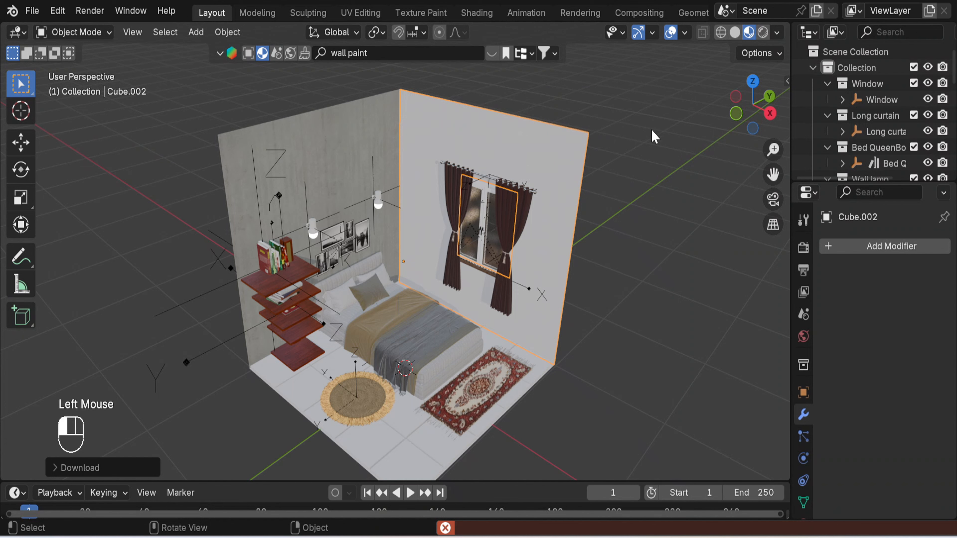
Step: Link the headboard wall's material to the window wall, with the headboard wall as the active object, then deselect both
left_click(344, 155)
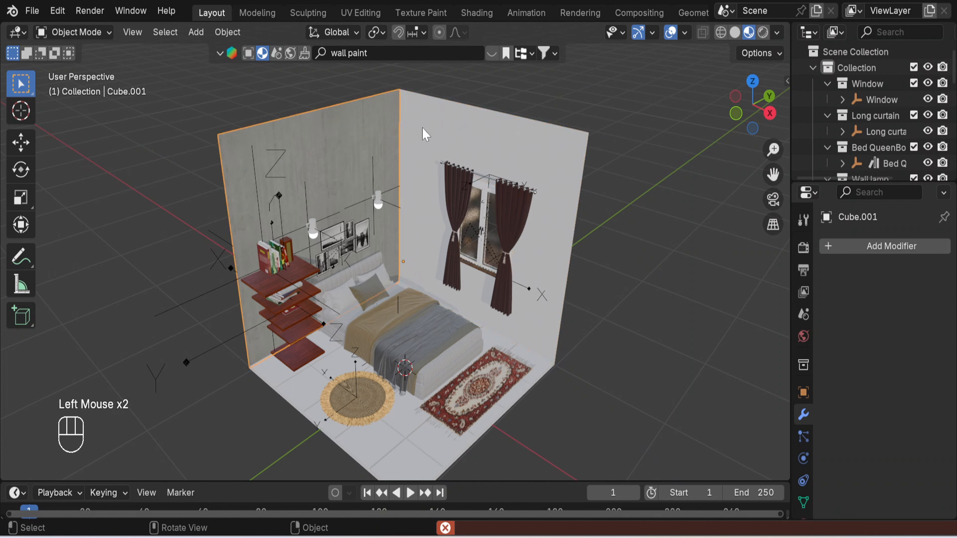
left_click(423, 130)
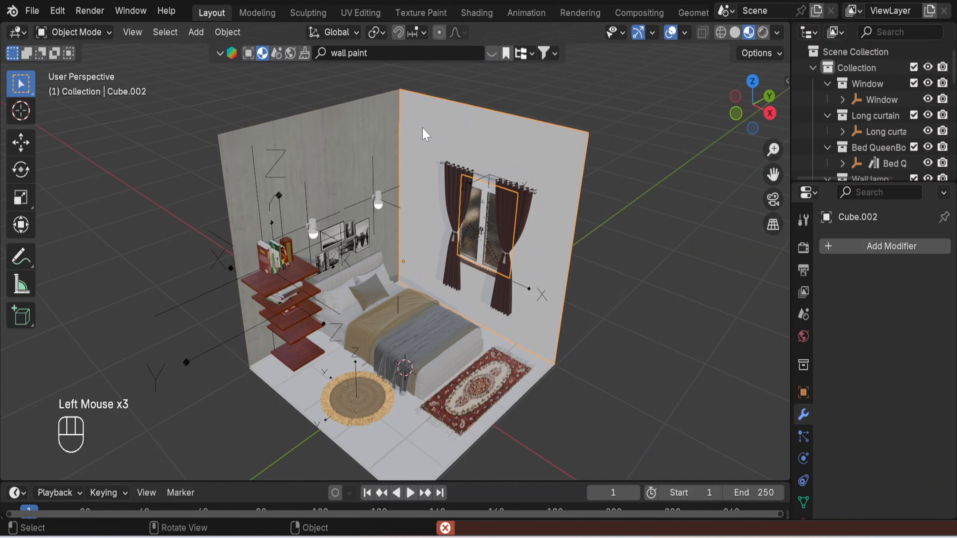
left_click(352, 120, "shift")
key("ctrl+l")
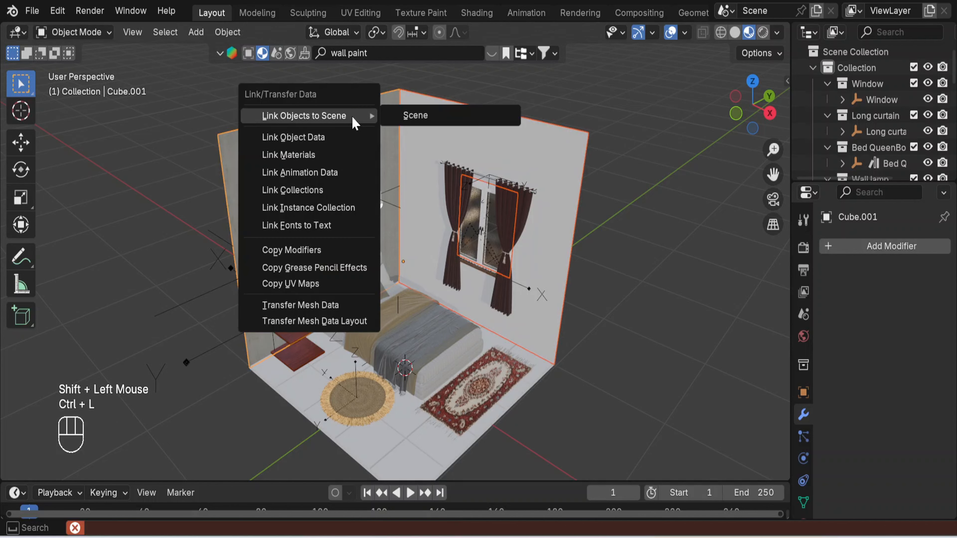
left_click(284, 155)
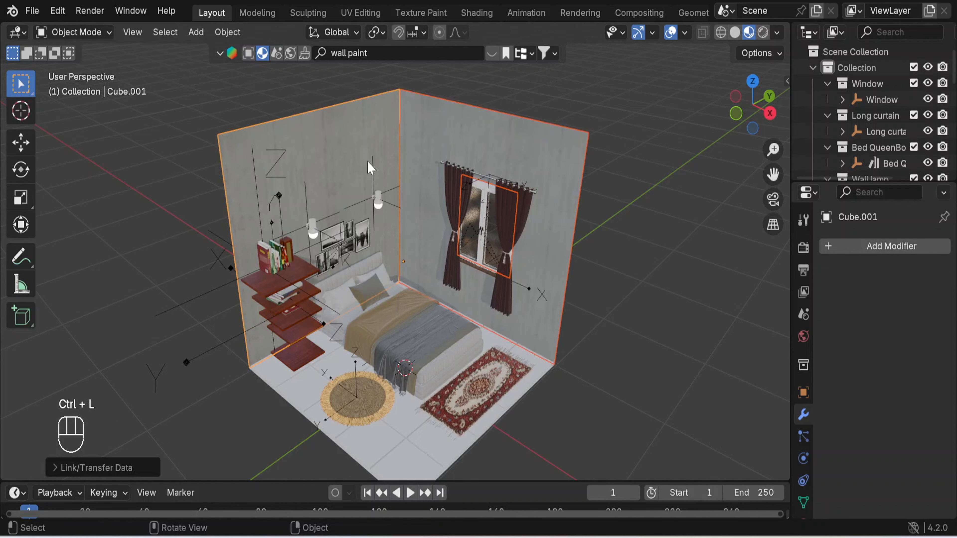
left_click(626, 227)
Step: Select the floor, search the BlenderKit materials for "granite" and show the results
scroll(654, 277, "down", 1)
scroll(651, 284, "up", 2)
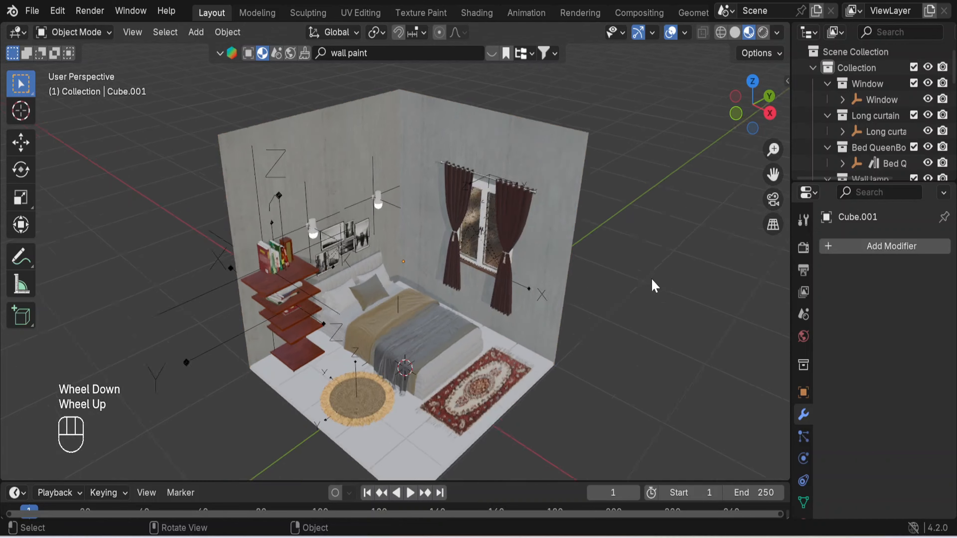
middle_click_drag(647, 306, 384, 294)
scroll(305, 277, "up", 4)
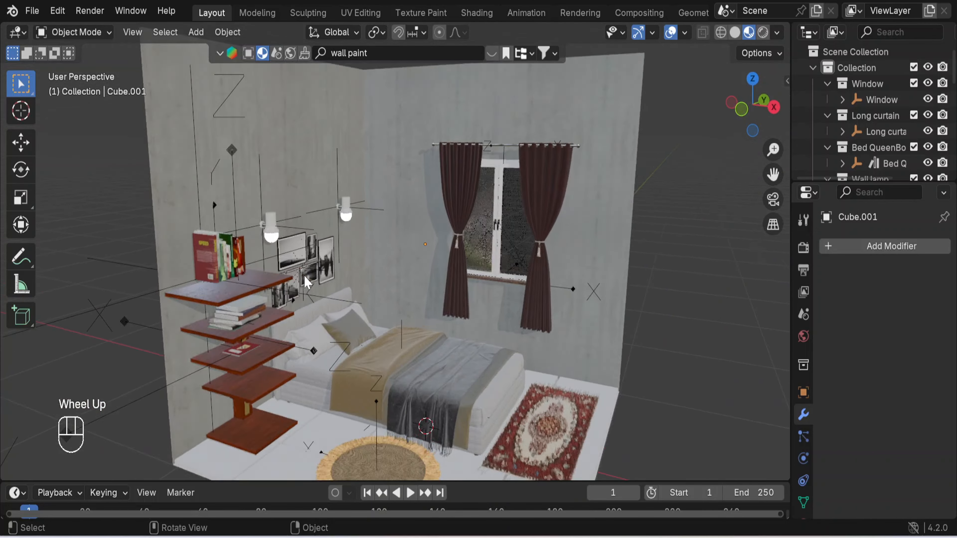
scroll(304, 277, "down", 5)
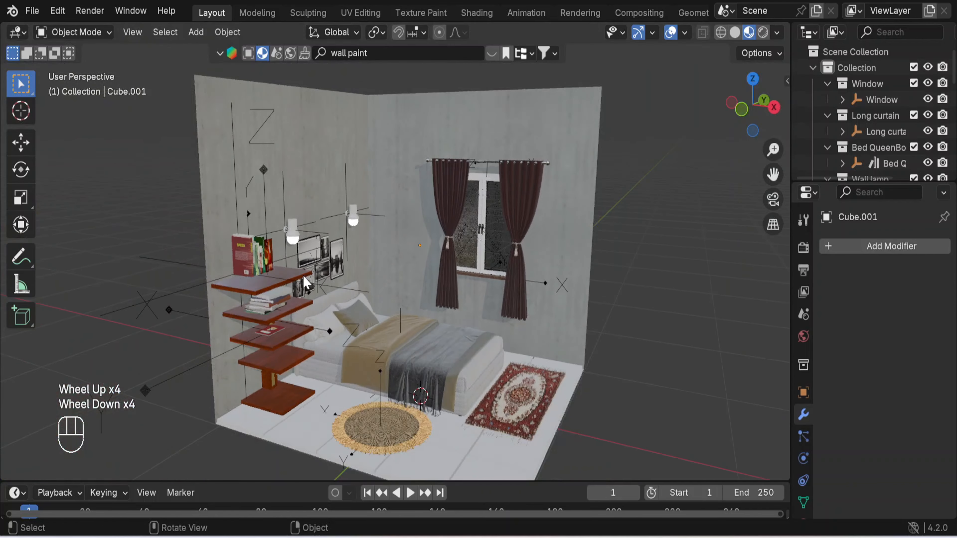
left_click(446, 423)
middle_click_drag(590, 358, 575, 370)
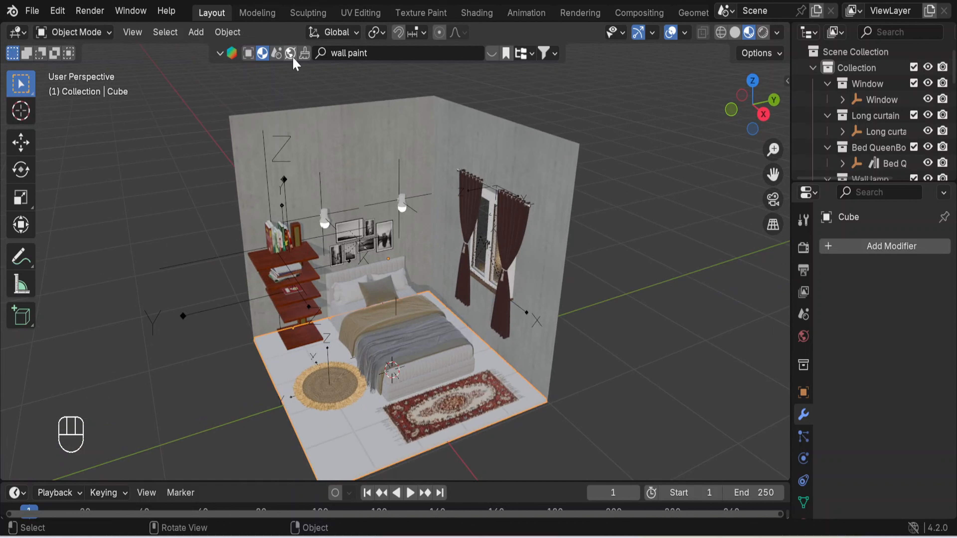
left_click(372, 56)
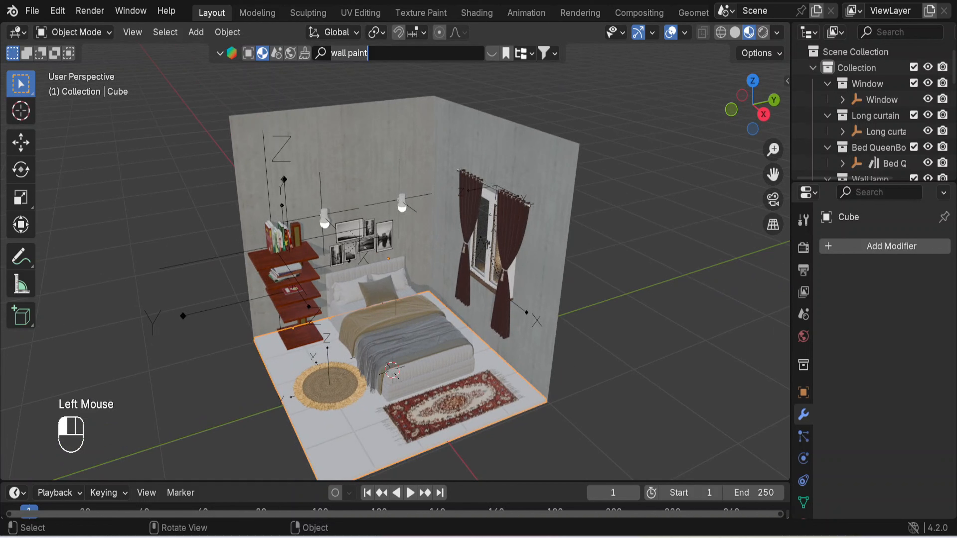
key("ctrl+a")
type("g")
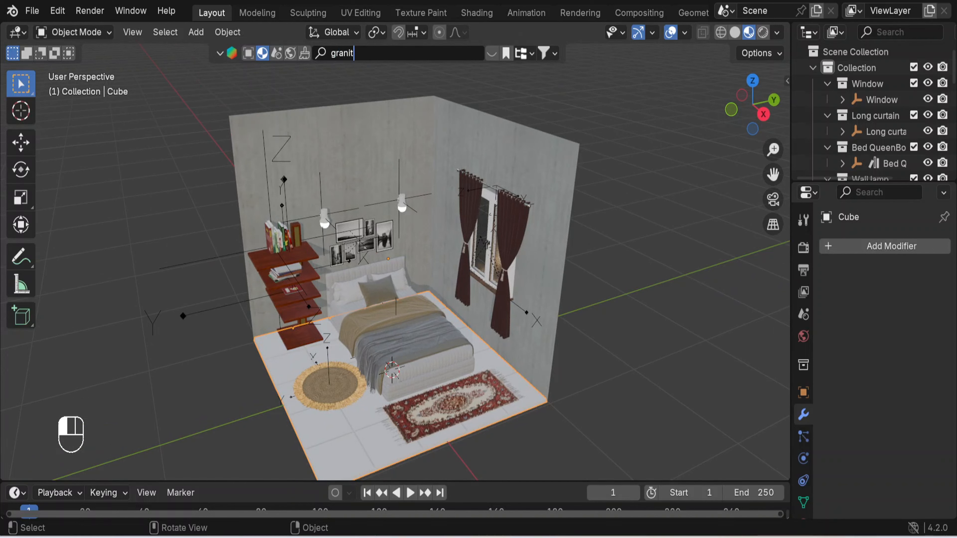
key("Return")
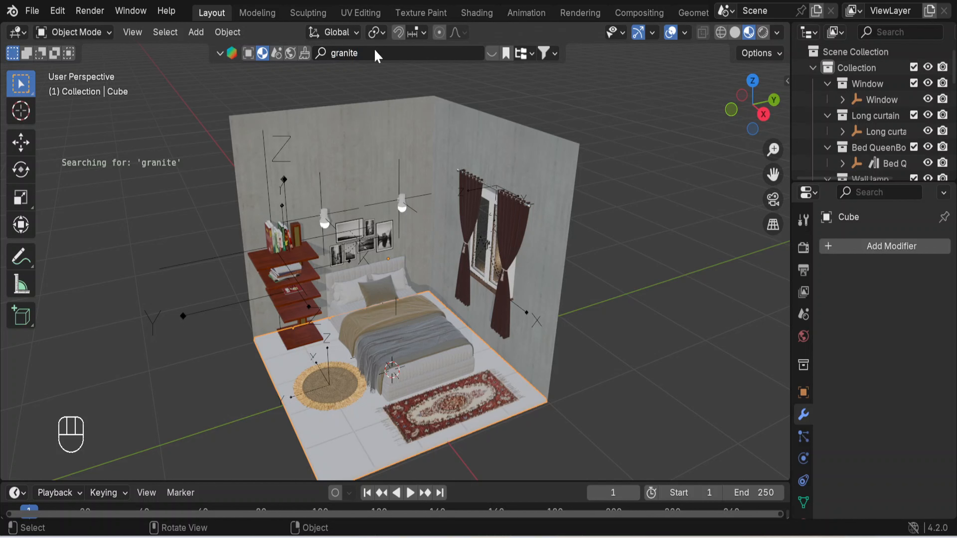
left_click(491, 54)
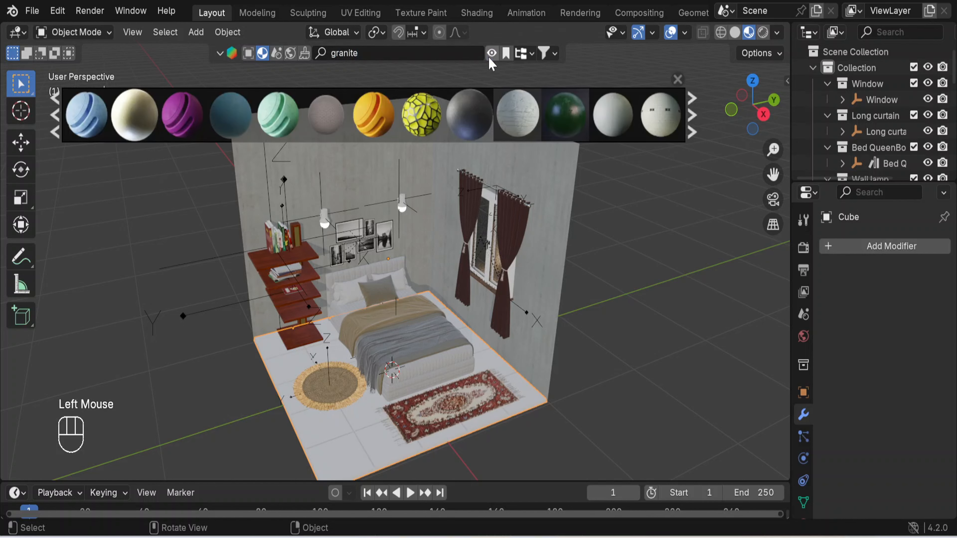
mouse_move(458, 112)
mouse_move(264, 108)
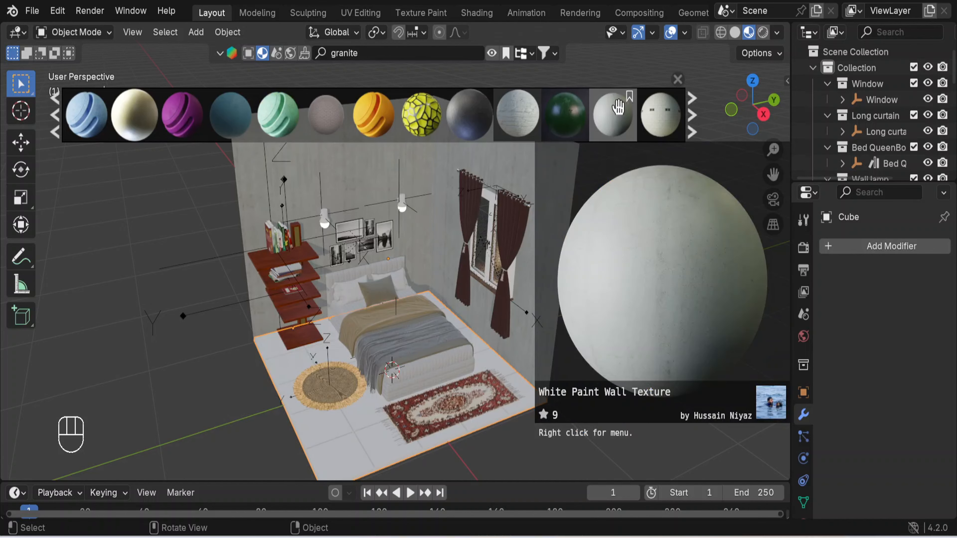
mouse_move(606, 114)
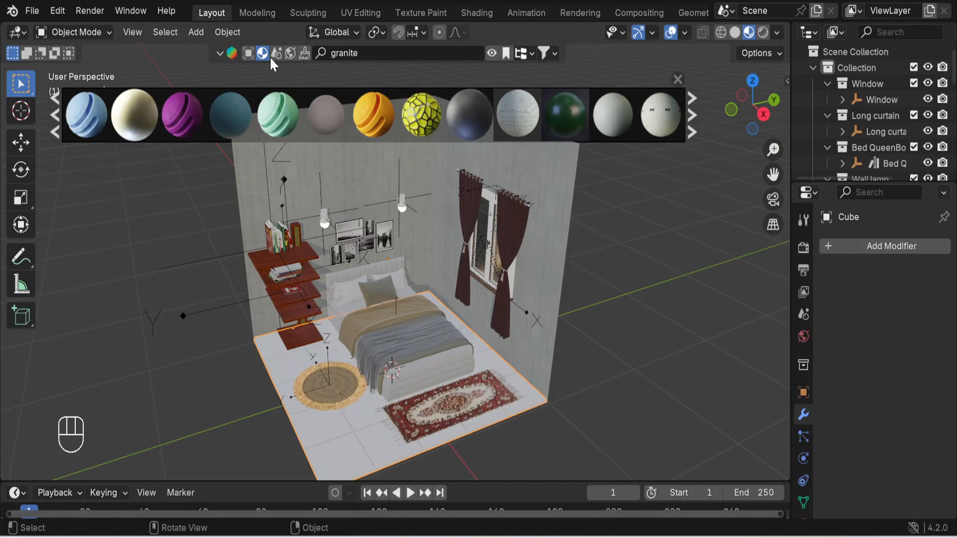
Step: Replace the BlenderKit material search with "ceramic" and page forward through the results
left_click(391, 53)
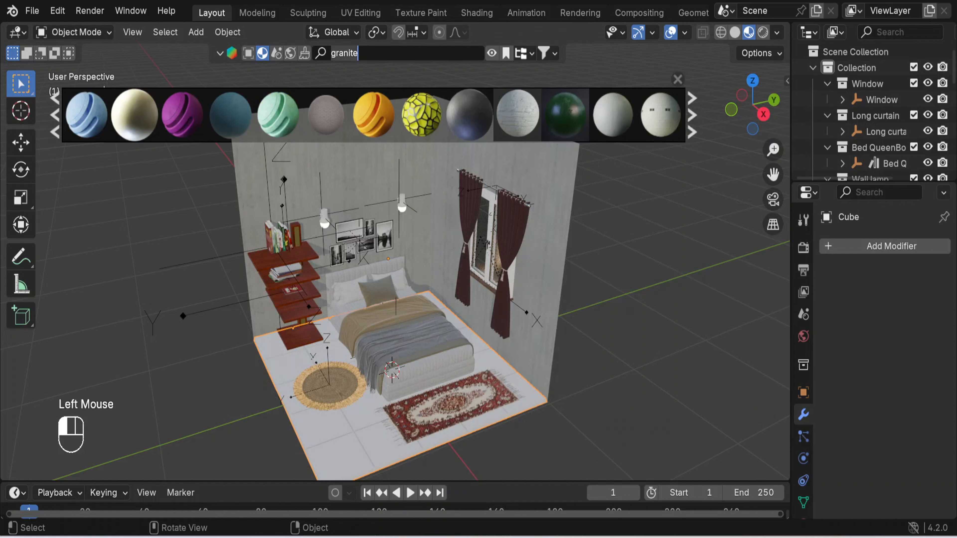
key("ctrl+BackSpace")
type("ceramic")
key("Return")
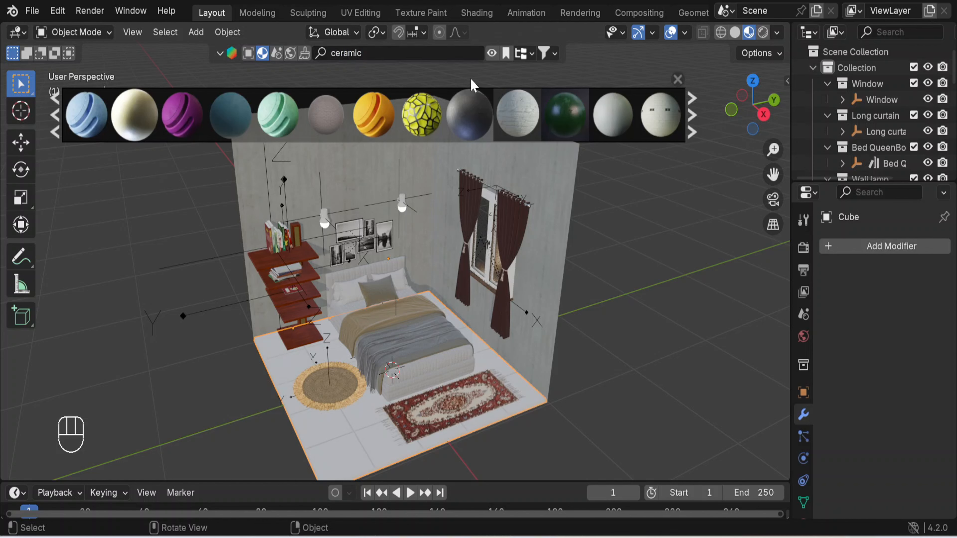
left_click(531, 57)
left_click(531, 57)
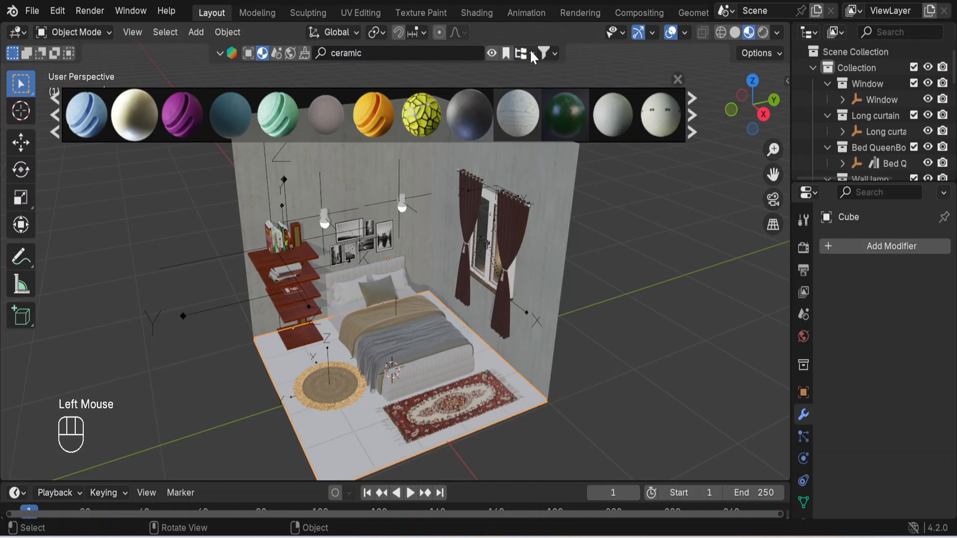
left_click(531, 56)
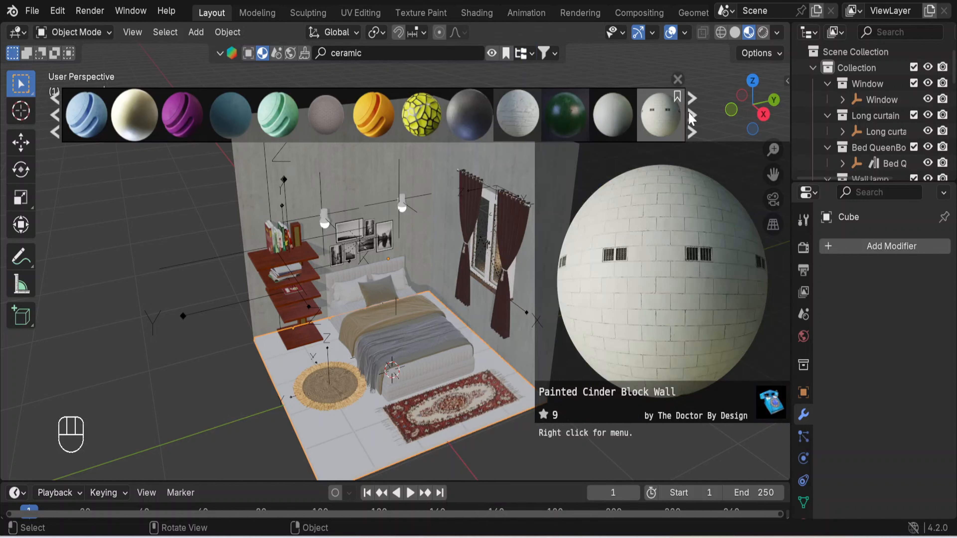
left_click(692, 115)
left_click(692, 116)
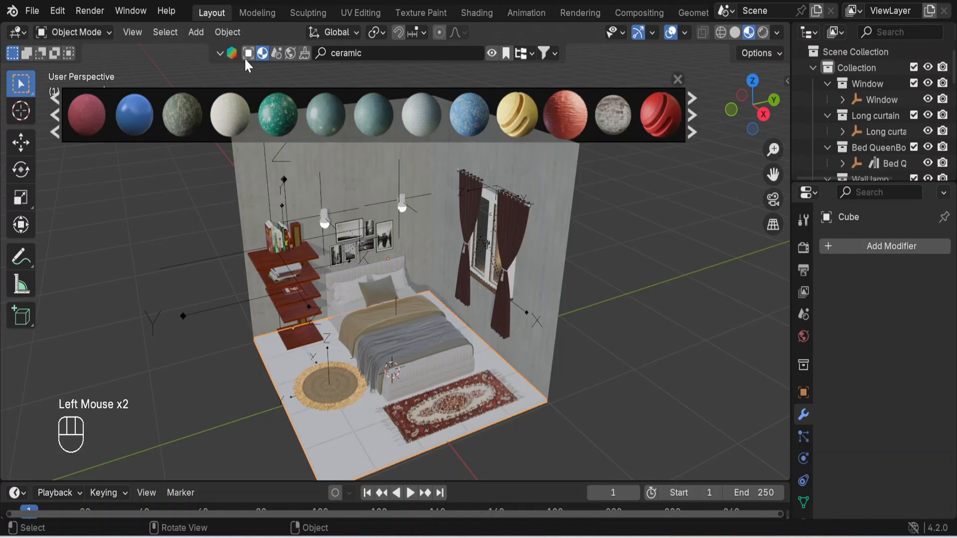
Step: Collapse the BlenderKit search bar, switch the viewport to Solid shading and deselect the floor
left_click(220, 53)
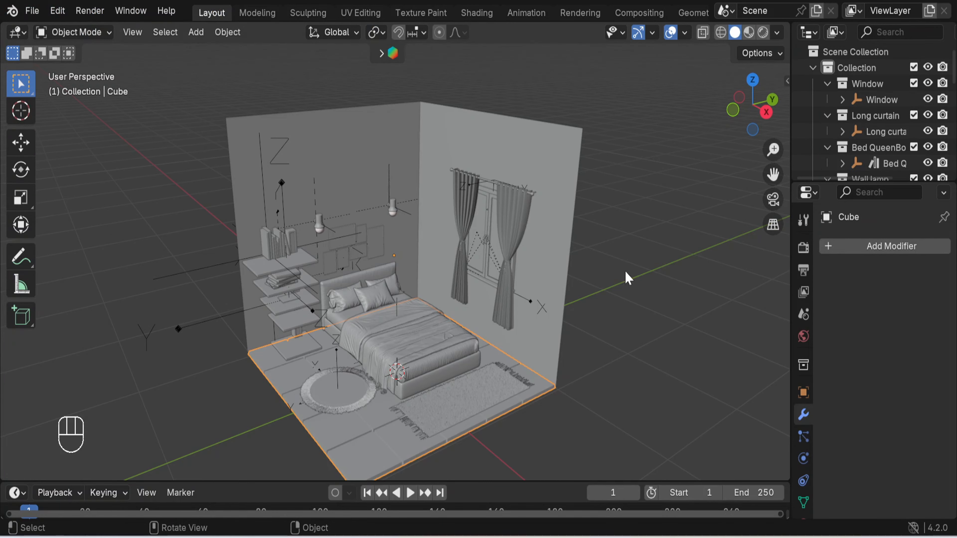
scroll(625, 276, "up", 2)
scroll(625, 276, "down", 3)
left_click(635, 283)
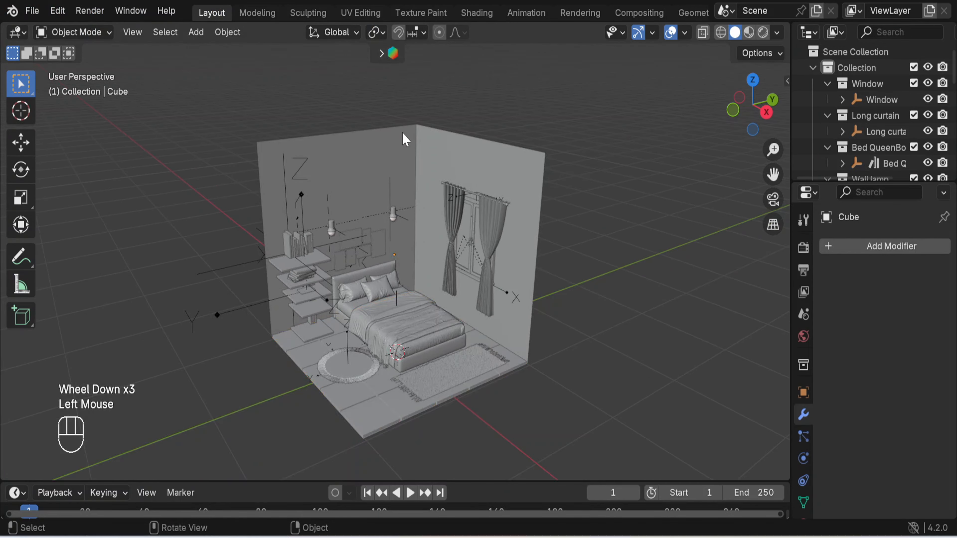
Step: Reopen the BlenderKit search bar, select the floor and search the materials for "ceramic"
left_click(380, 53)
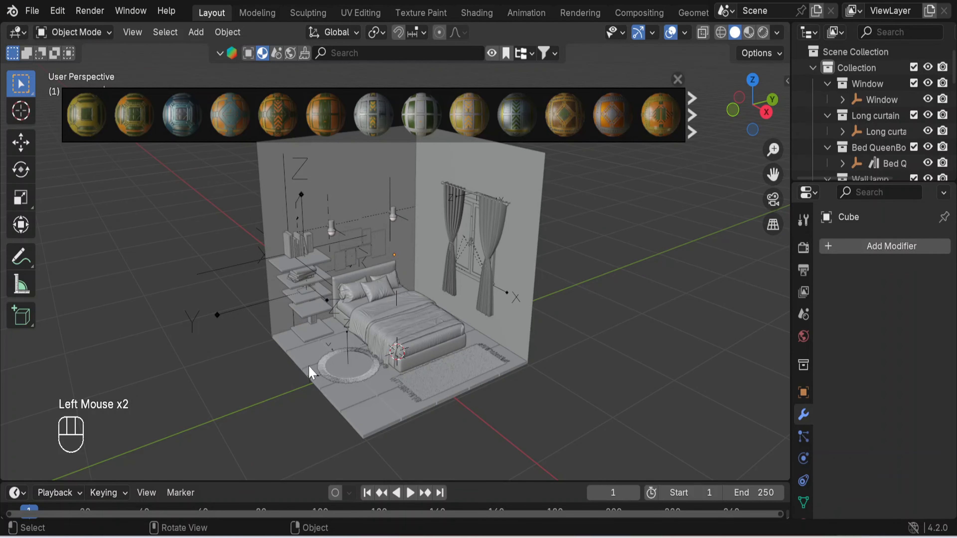
left_click(345, 401)
left_click(337, 52)
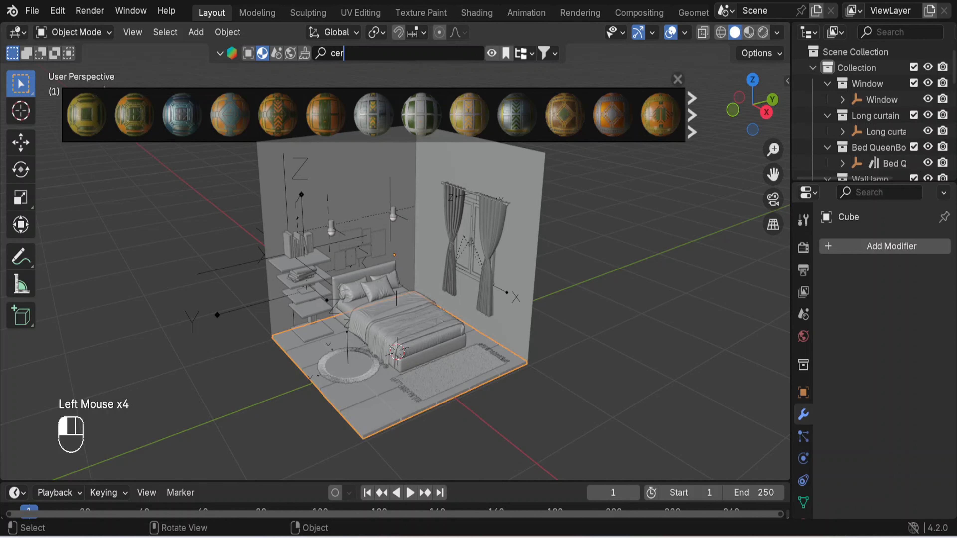
type("ceramic")
key("Return")
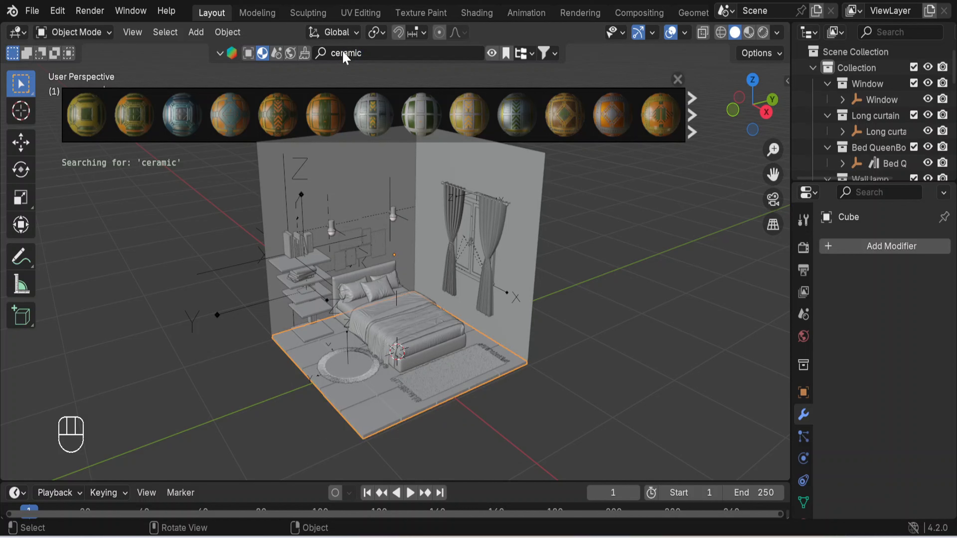
mouse_move(219, 112)
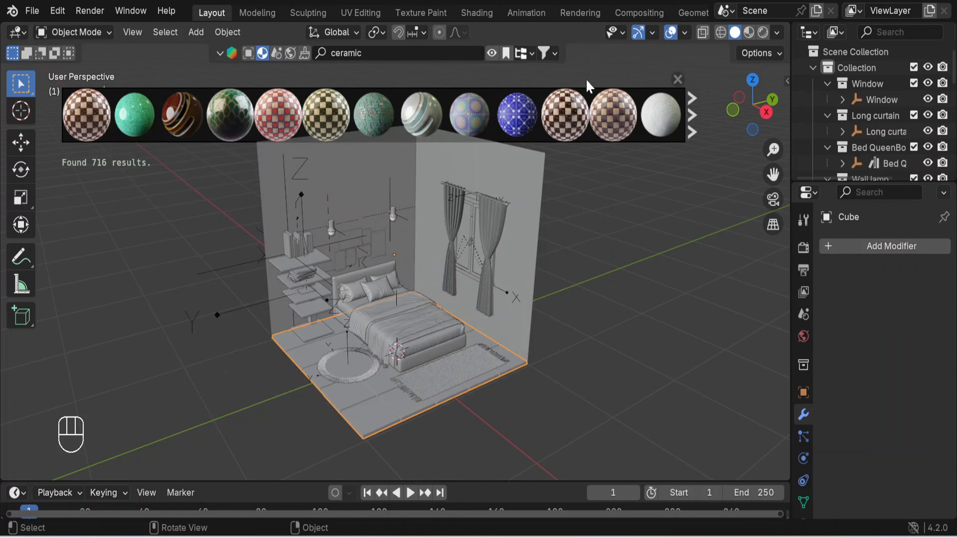
Step: Page through the ceramic materials and apply "Greek styled ceramic tile" to the floor
left_click(693, 115)
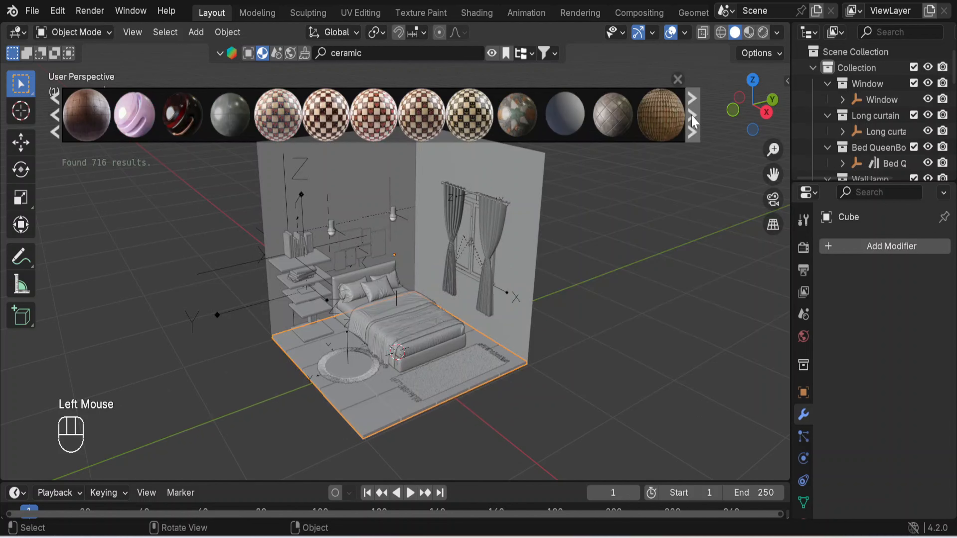
left_click(693, 116)
mouse_move(273, 127)
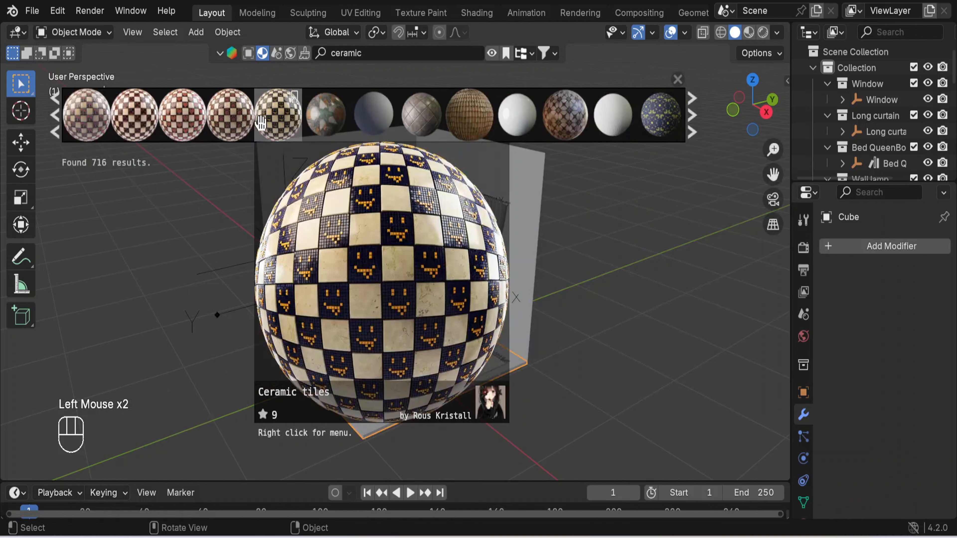
mouse_move(598, 109)
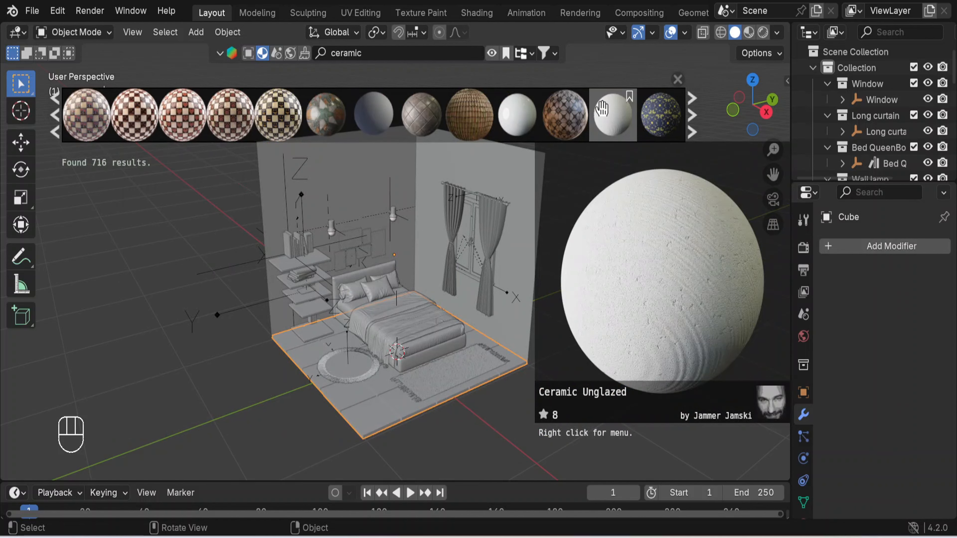
left_click(692, 121)
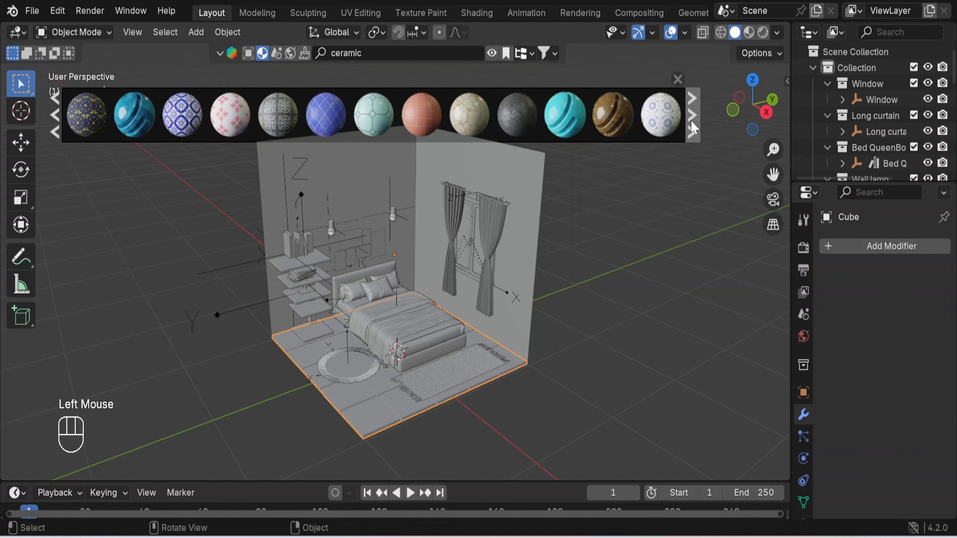
left_click(691, 128)
mouse_move(524, 121)
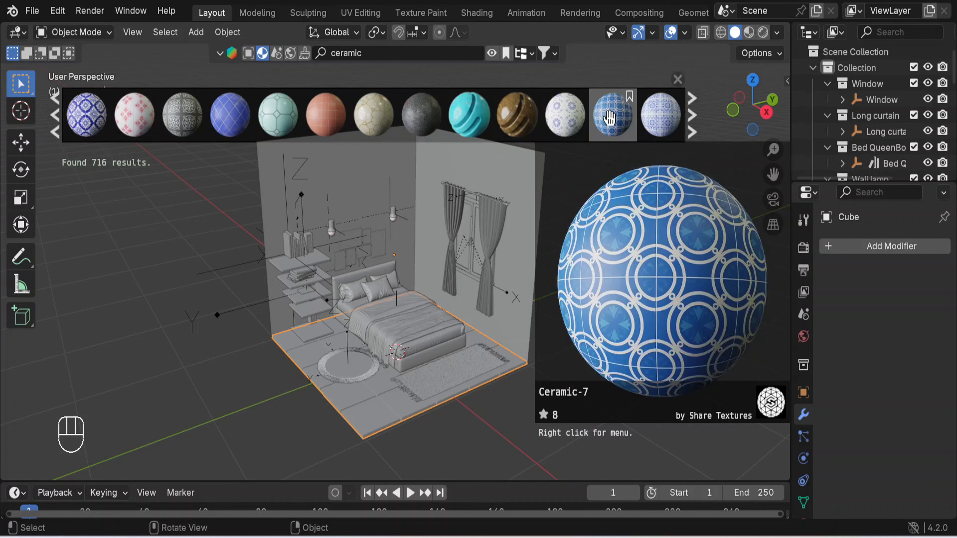
left_click(691, 120)
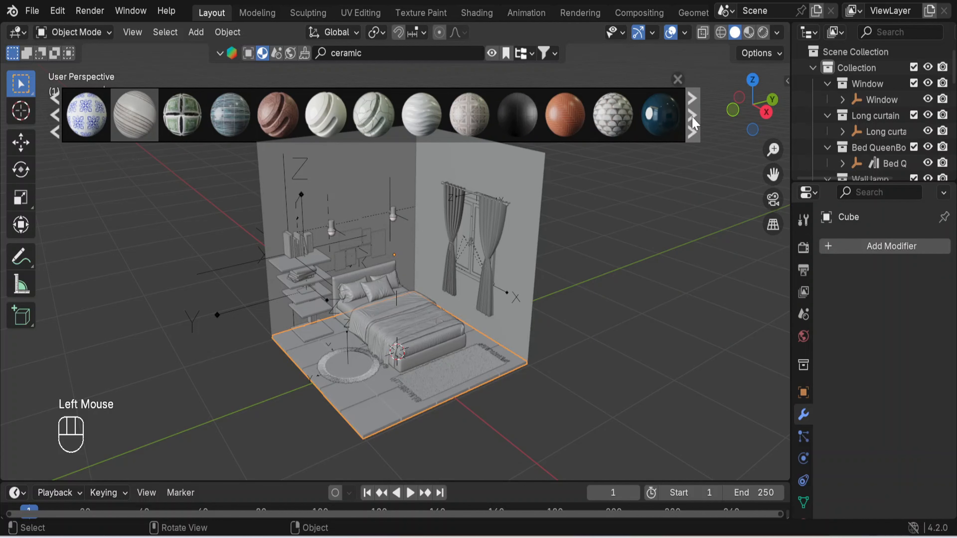
left_click(692, 120)
left_click(692, 120)
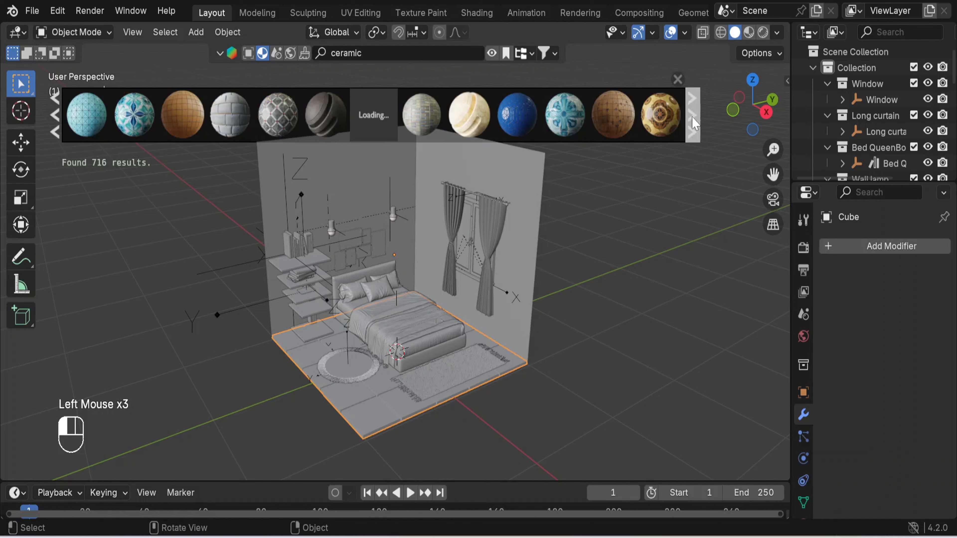
mouse_move(655, 113)
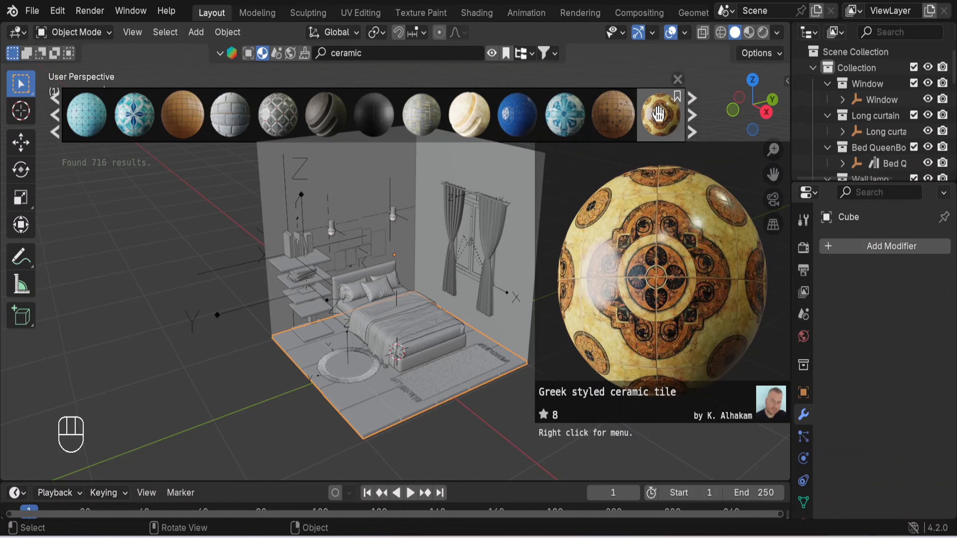
left_click_drag(658, 113, 346, 398)
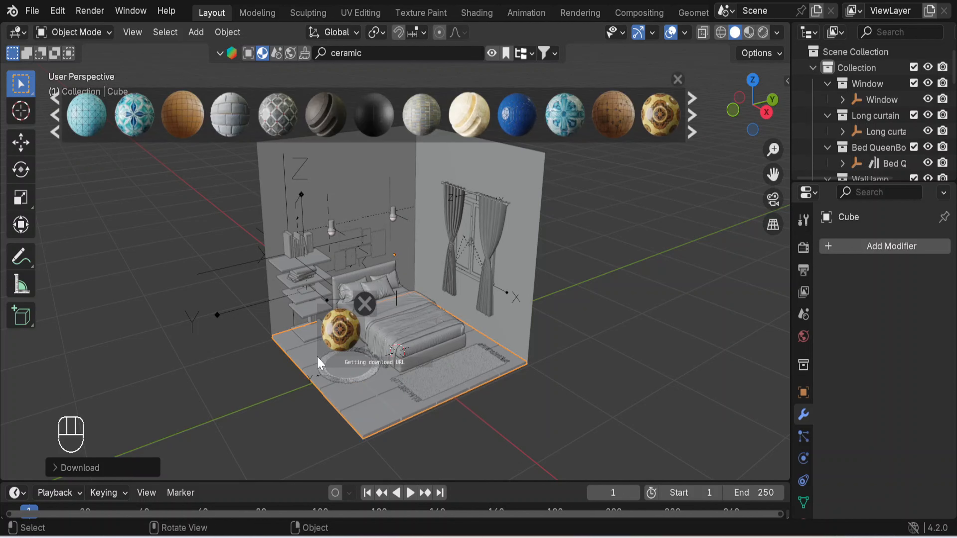
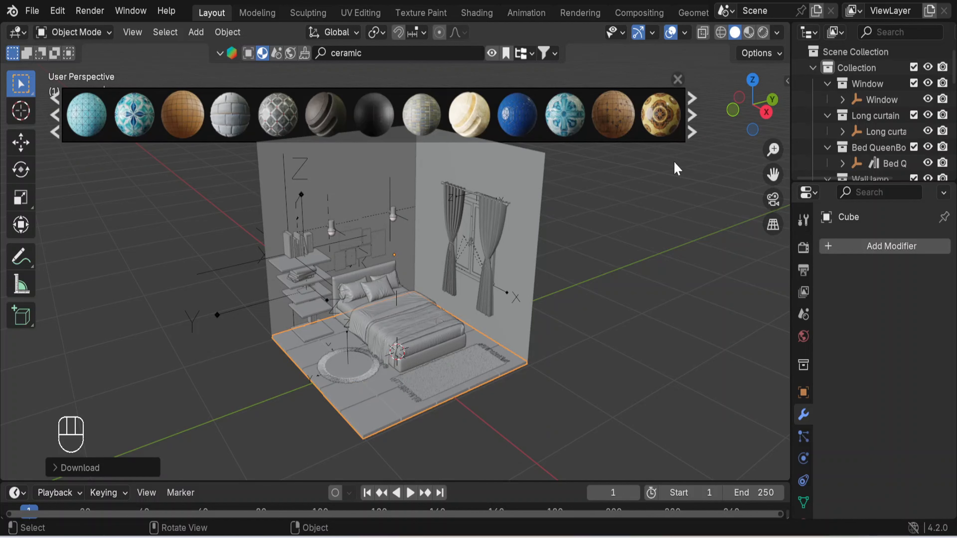
Step: Switch the viewport to Material Preview, close the BlenderKit results and deselect the floor
left_click(749, 32)
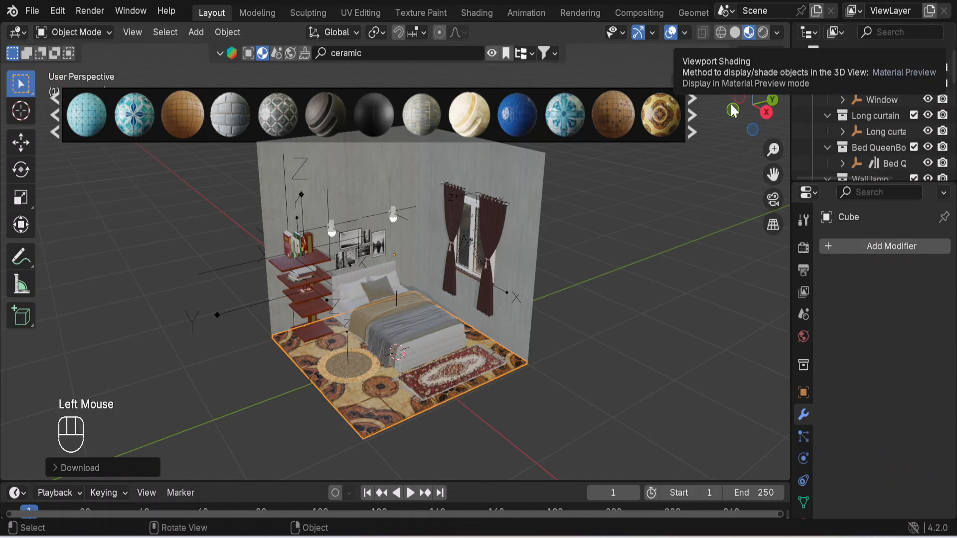
scroll(580, 363, "up", 2)
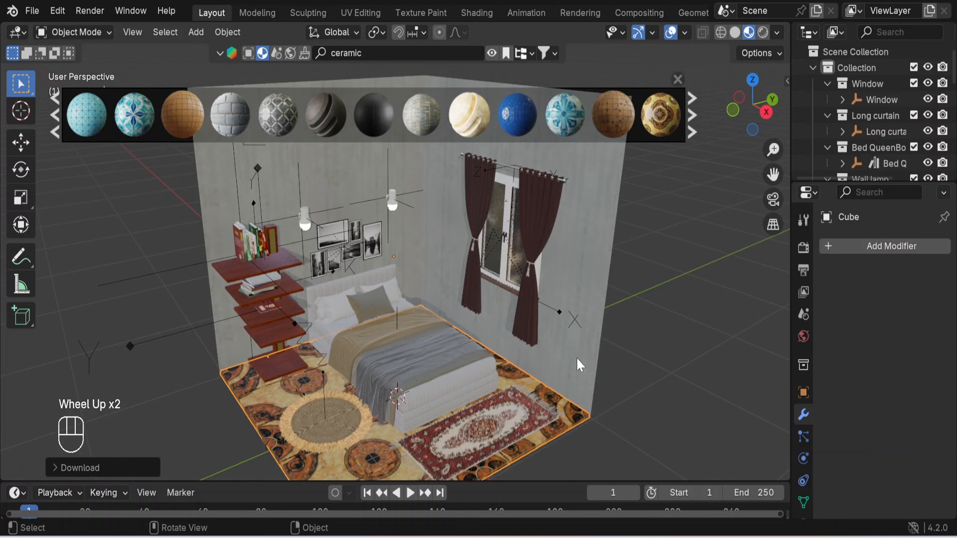
scroll(578, 364, "down", 2)
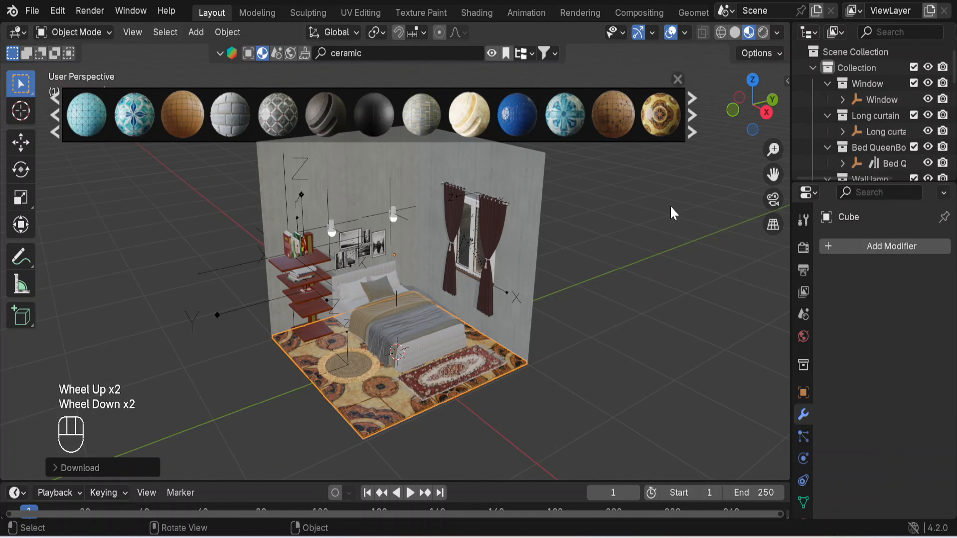
left_click(678, 79)
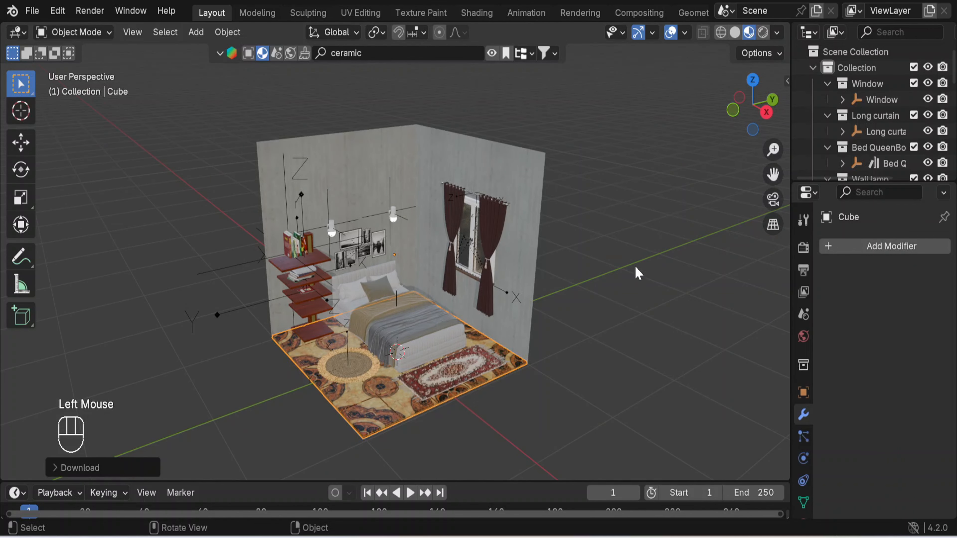
scroll(637, 277, "up", 3)
scroll(639, 278, "down", 2)
left_click(641, 279)
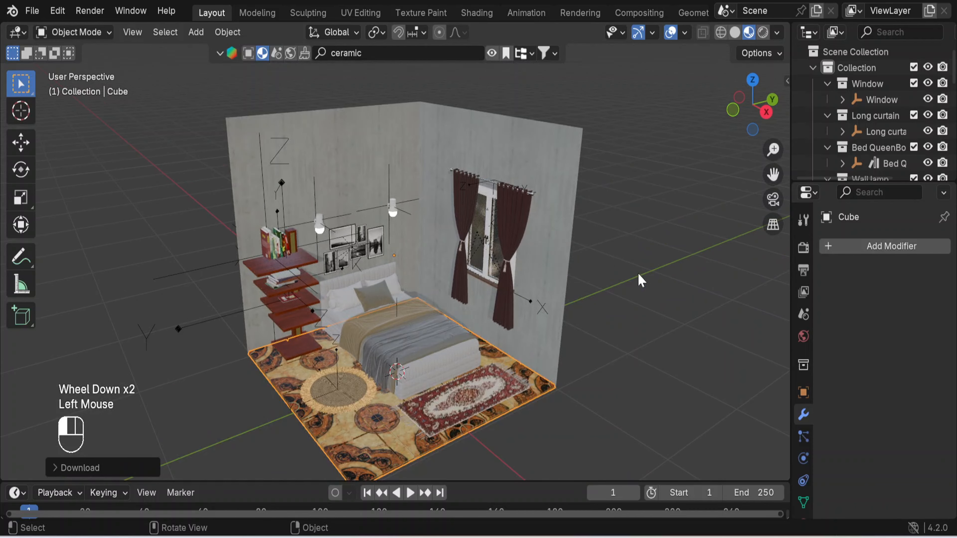
Step: Remove the white paint material slot from the headboard wall
left_click(360, 161)
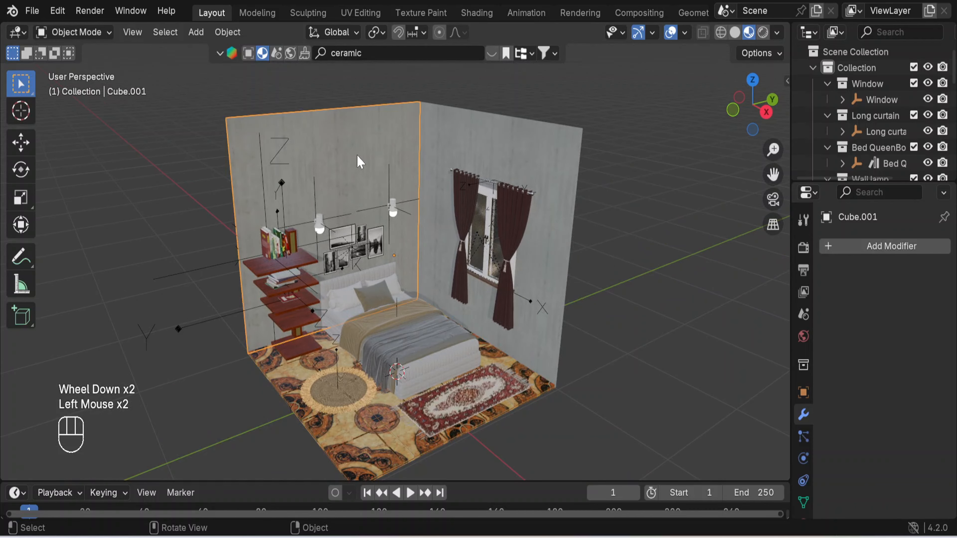
scroll(805, 452, "down", 4)
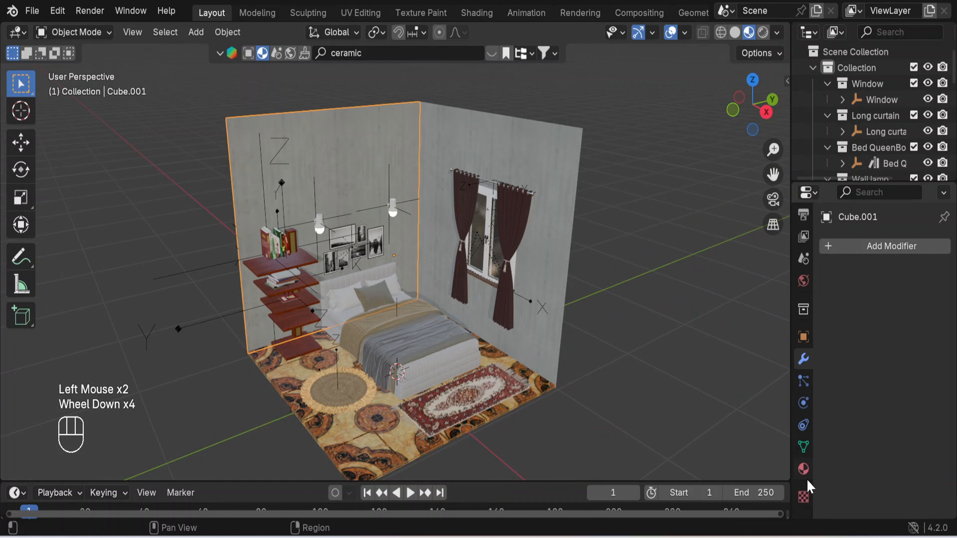
left_click(804, 471)
left_click(944, 263)
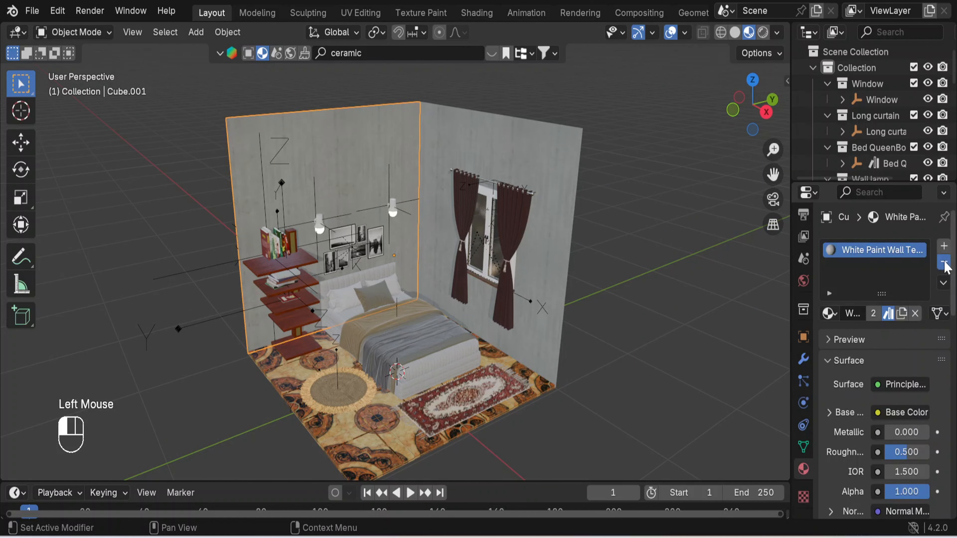
Step: Search the BlenderKit materials for "wall paint", apply the mint-green "Painted Wall Procedural" to the headboard wall and deselect it
double_click(411, 55)
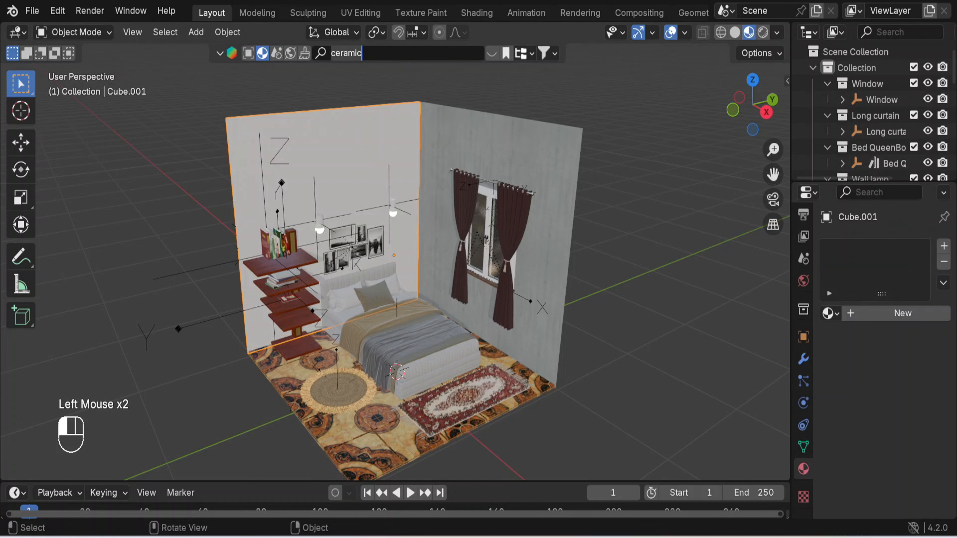
key("ctrl+BackSpace")
type("wall")
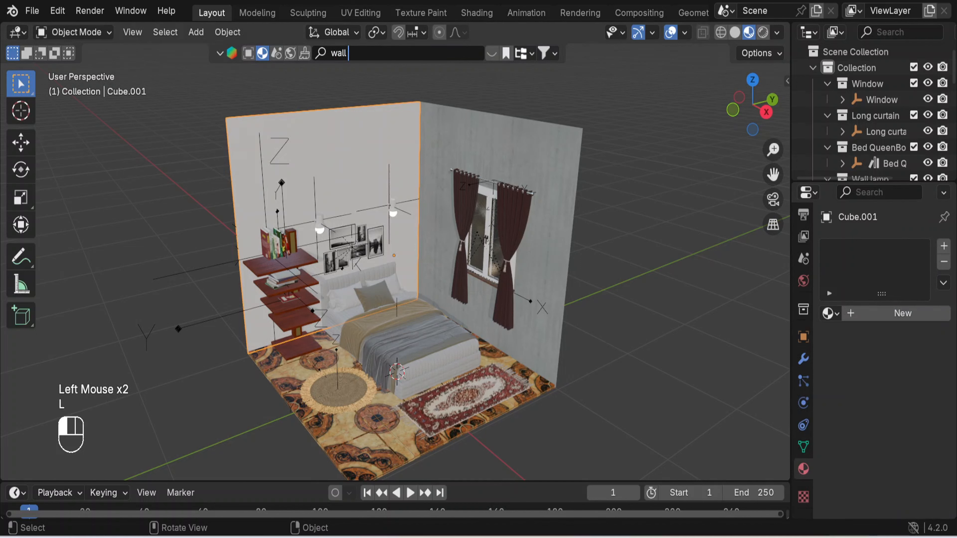
type(" paint")
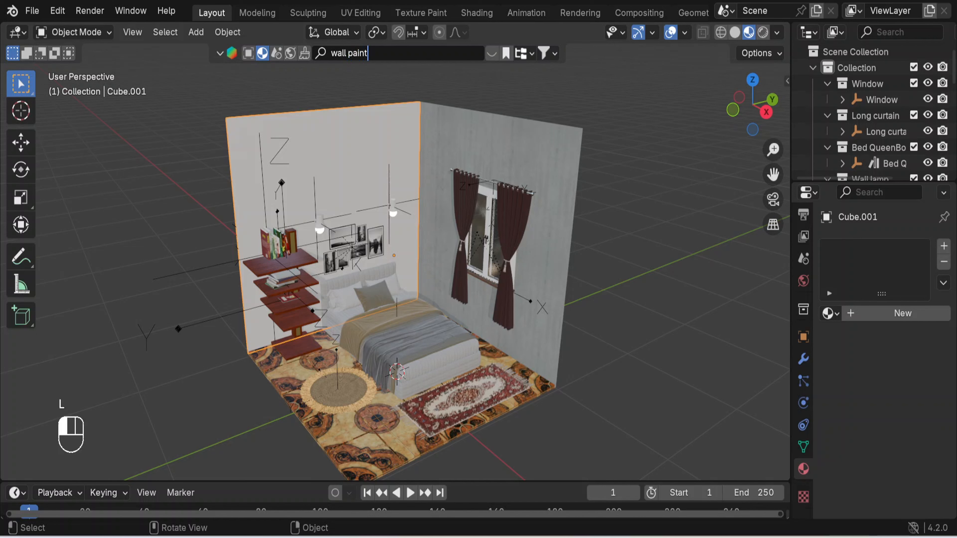
key("Return")
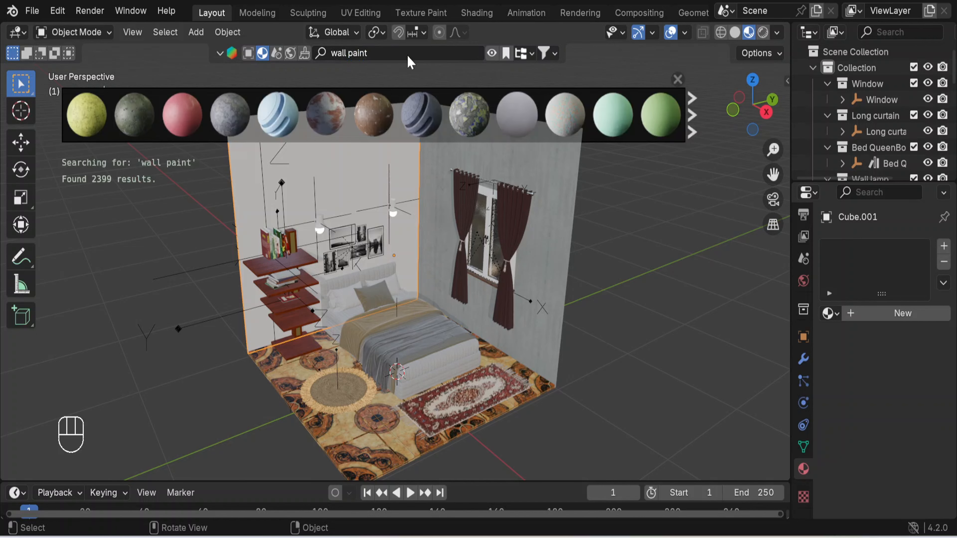
mouse_move(618, 121)
left_click_drag(617, 120, 356, 151)
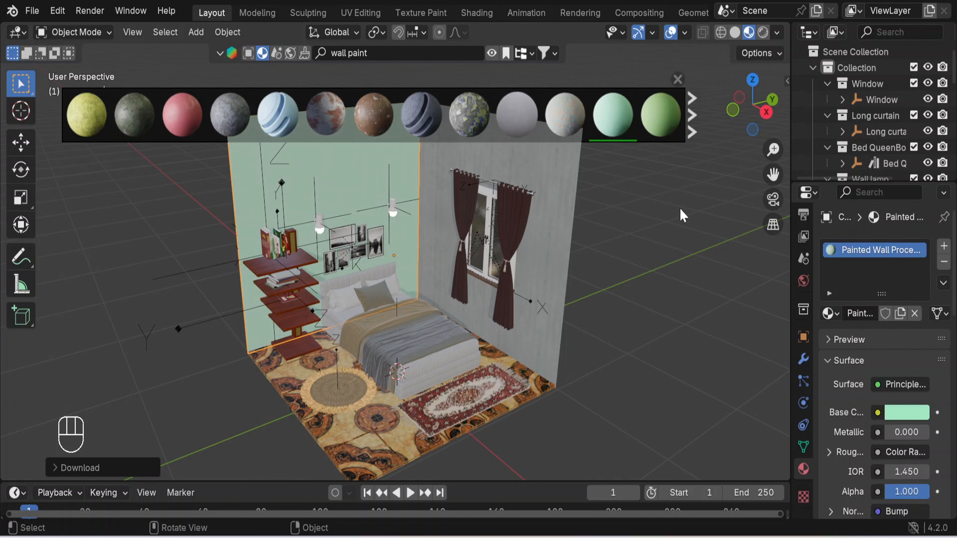
left_click(683, 216)
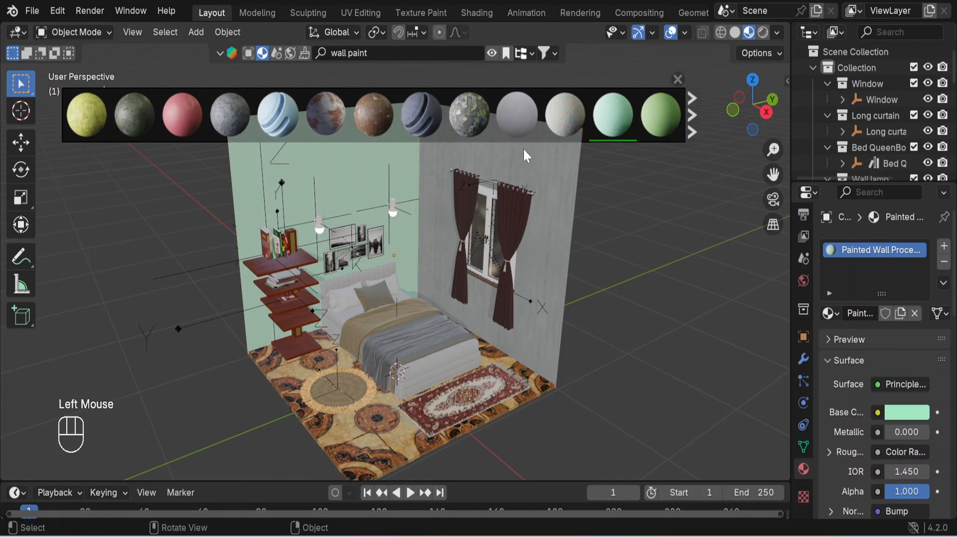
Step: Apply "Painted Wall Procedural" to the window wall, then close the BlenderKit results and deselect the wall
mouse_move(626, 117)
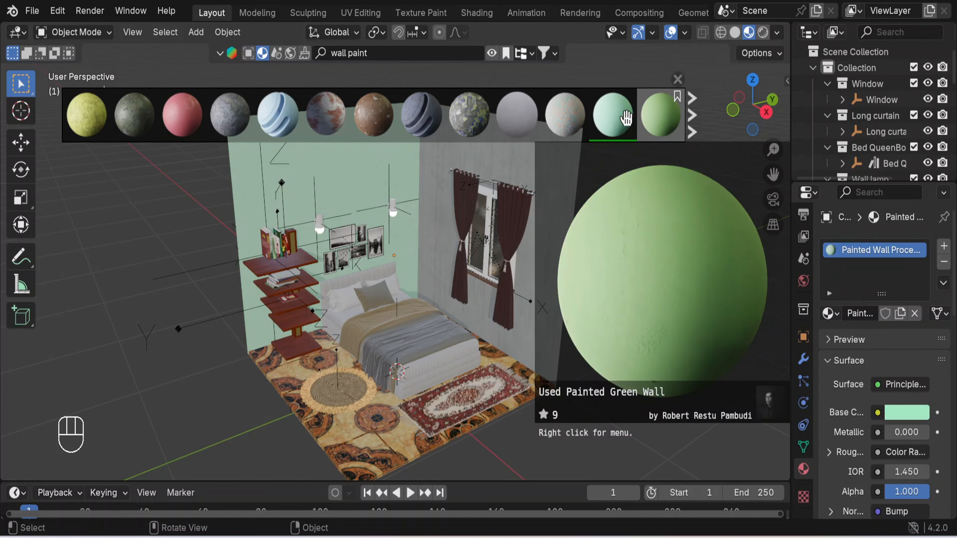
left_click(560, 192)
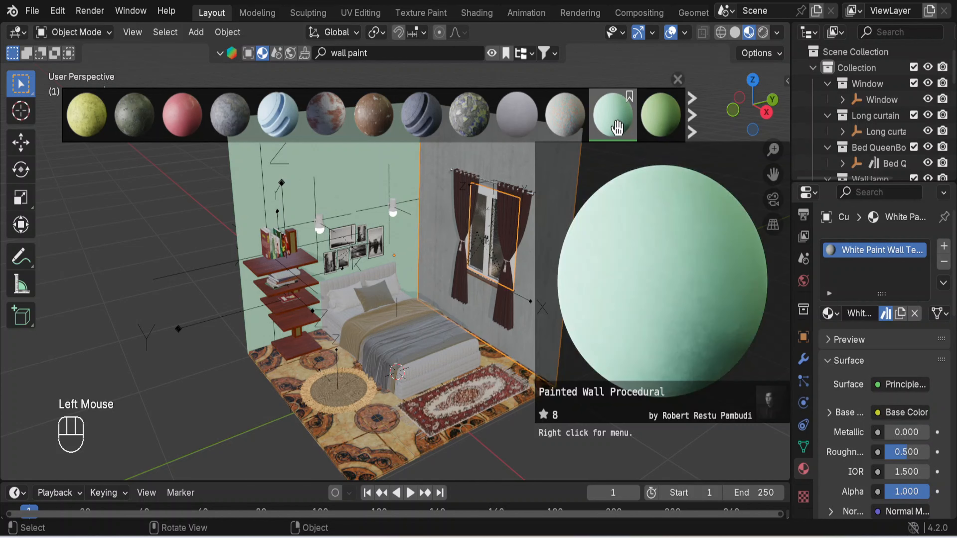
double_click(617, 127)
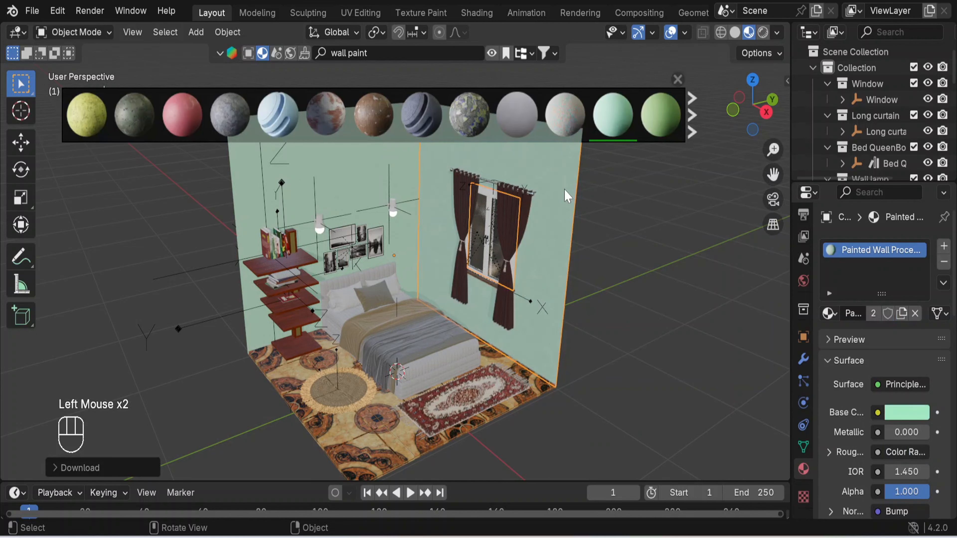
left_click(678, 79)
left_click(668, 194)
Step: Examine the bedroom's wall and floor materials from several angles and select the window curtains
scroll(615, 214, "up", 3)
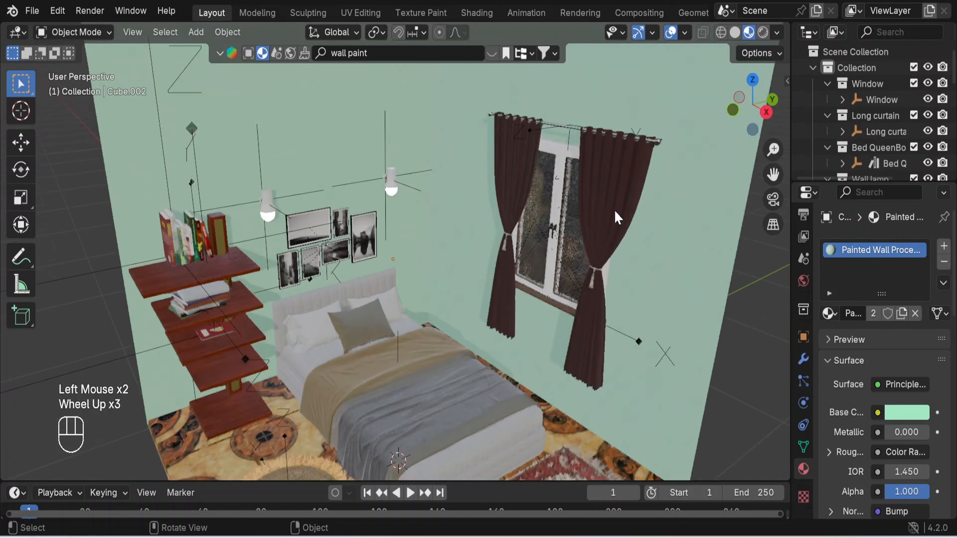
scroll(616, 215, "up", 1)
scroll(617, 215, "down", 5)
middle_click_drag(615, 214, 567, 273)
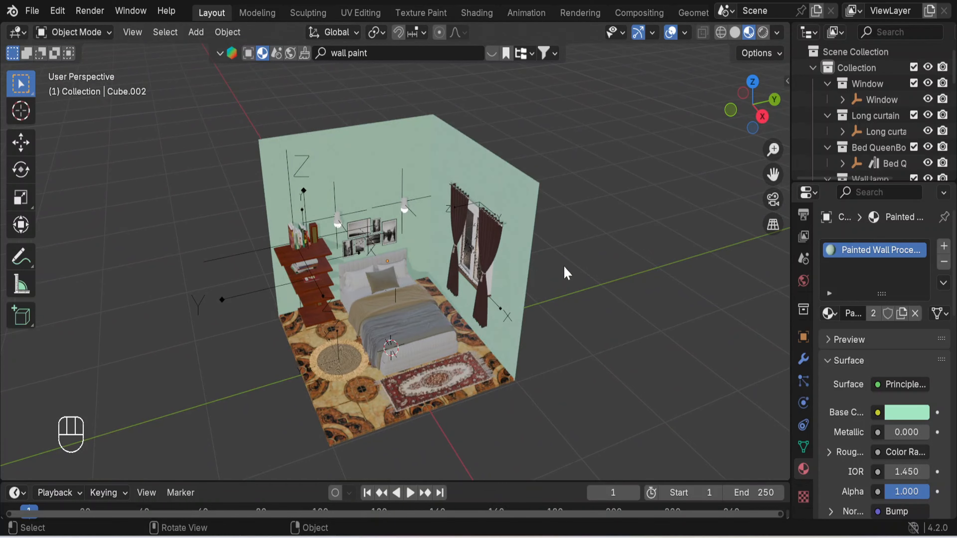
scroll(567, 272, "up", 3)
scroll(557, 325, "down", 2)
middle_click_drag(557, 324, 563, 314)
left_click(521, 225)
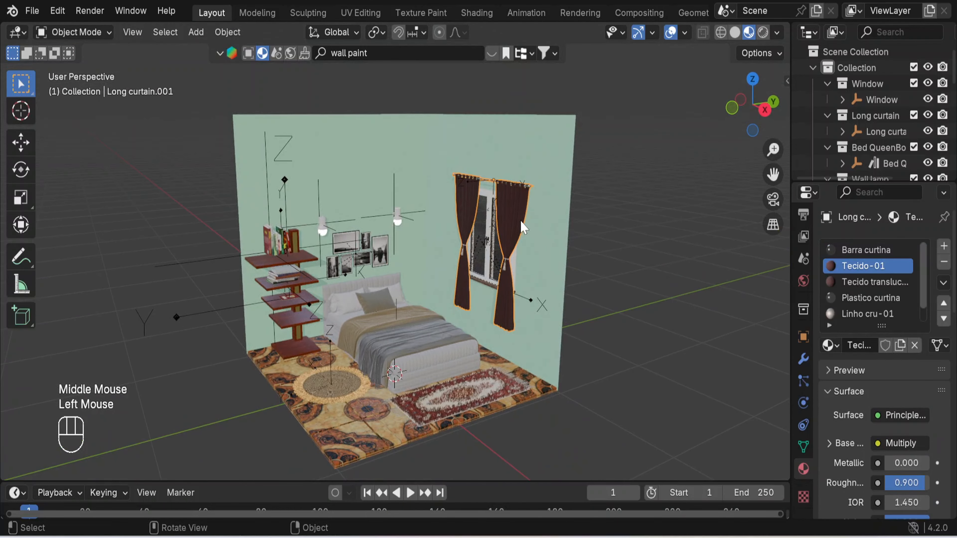
middle_click_drag(585, 261, 577, 285)
scroll(454, 177, "up", 2)
scroll(454, 177, "down", 2)
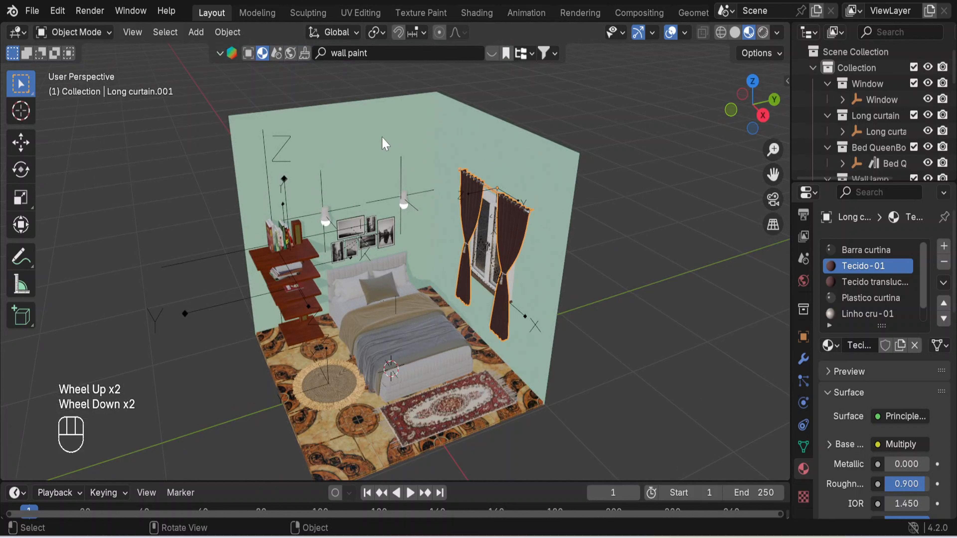
Step: Select the headboard wall and bring up the BlenderKit material results for "wall paint" again
left_click(384, 142)
left_click(394, 53)
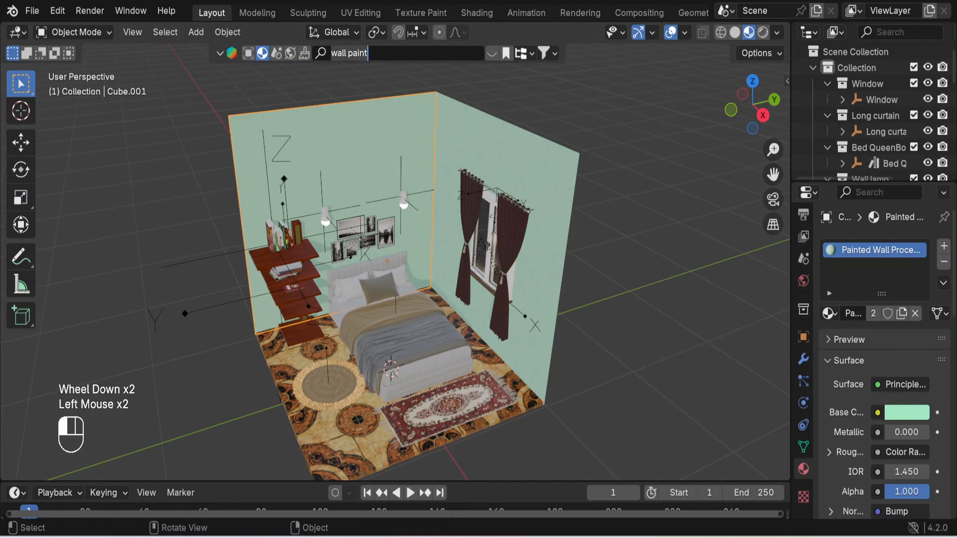
key("Return")
left_click(491, 53)
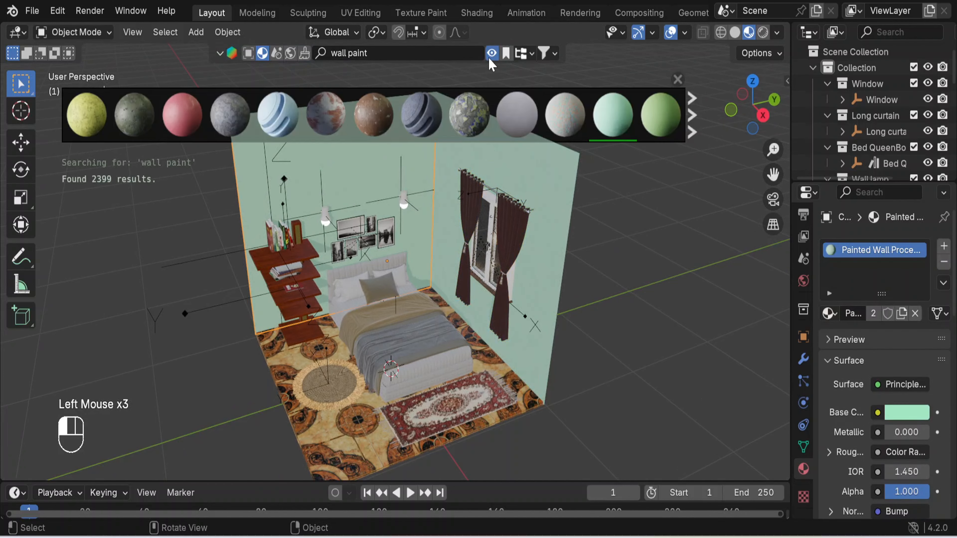
left_click(492, 53)
mouse_move(559, 118)
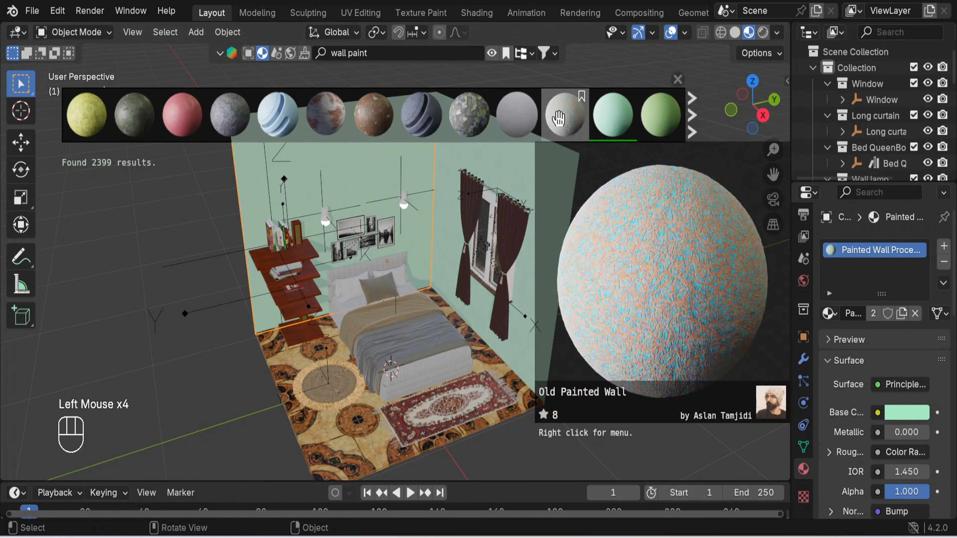
mouse_move(524, 125)
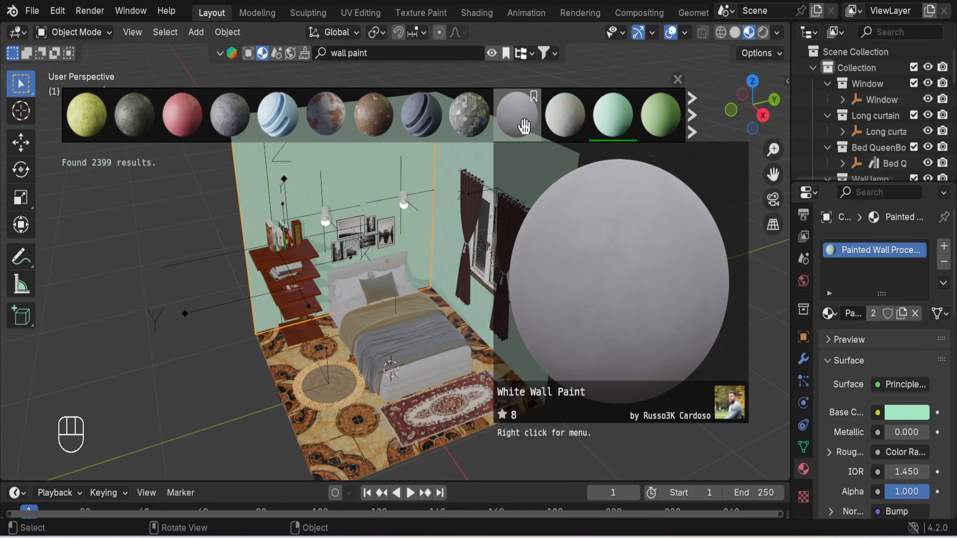
mouse_move(179, 108)
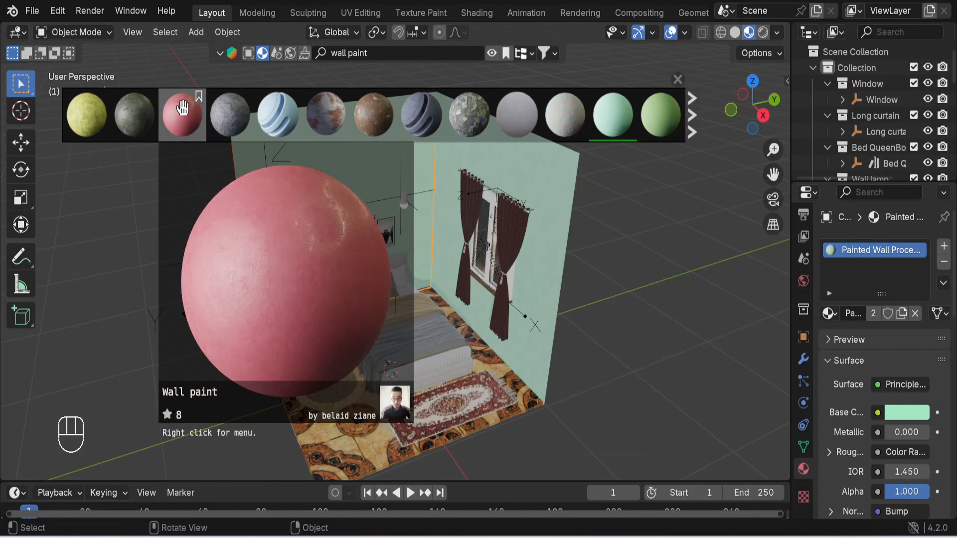
mouse_move(235, 113)
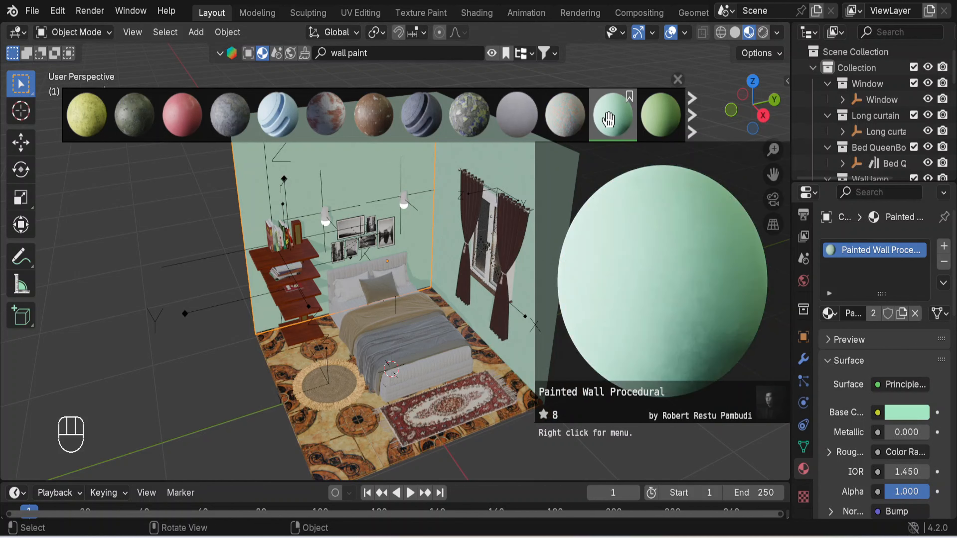
Step: Browse further through the wall paint results and apply "White Paint Wall Texture" to the headboard wall
left_click(694, 118)
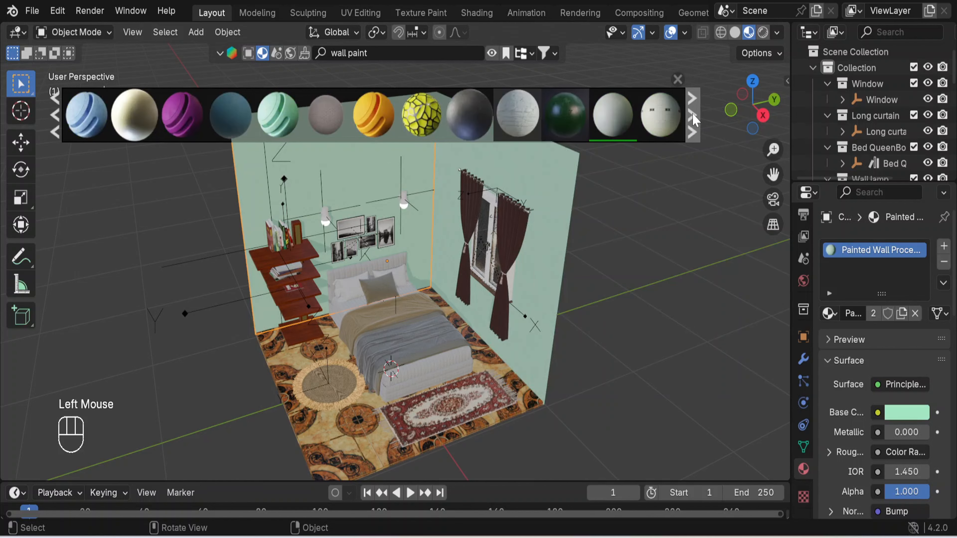
left_click(694, 120)
mouse_move(424, 120)
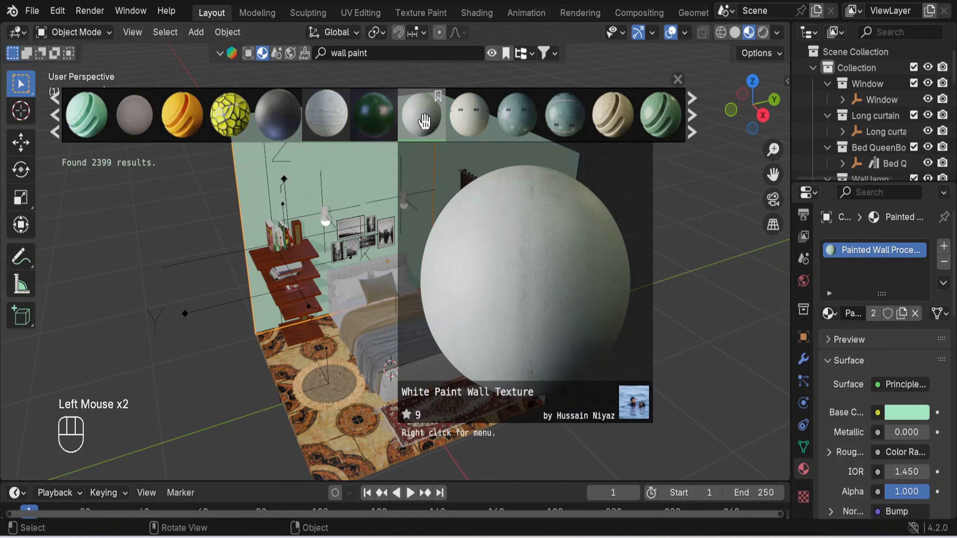
mouse_move(424, 121)
left_mouse_down()
mouse_move(391, 209)
mouse_move(351, 172)
left_mouse_up()
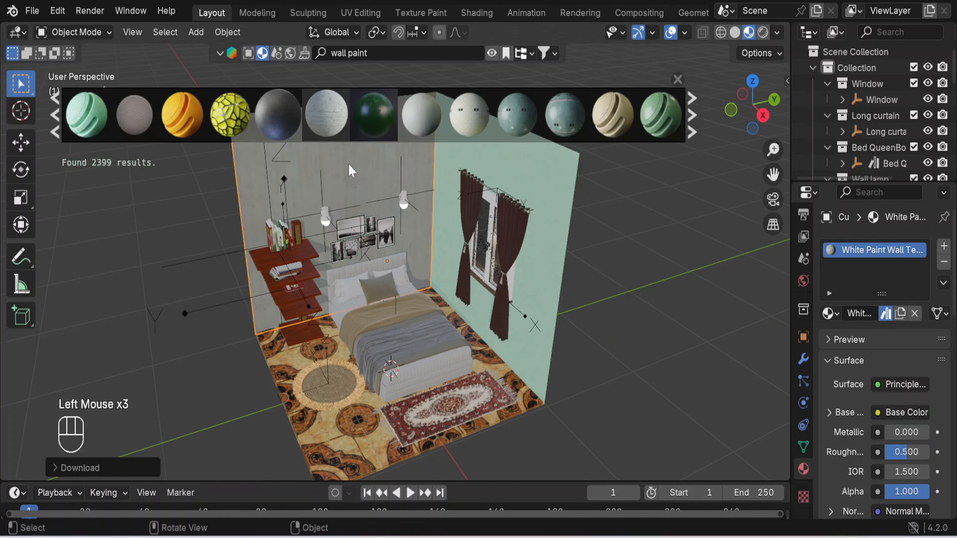
Step: Replace the headboard wall's material with "Brick wall painted white" and check the wall from several angles
mouse_move(313, 130)
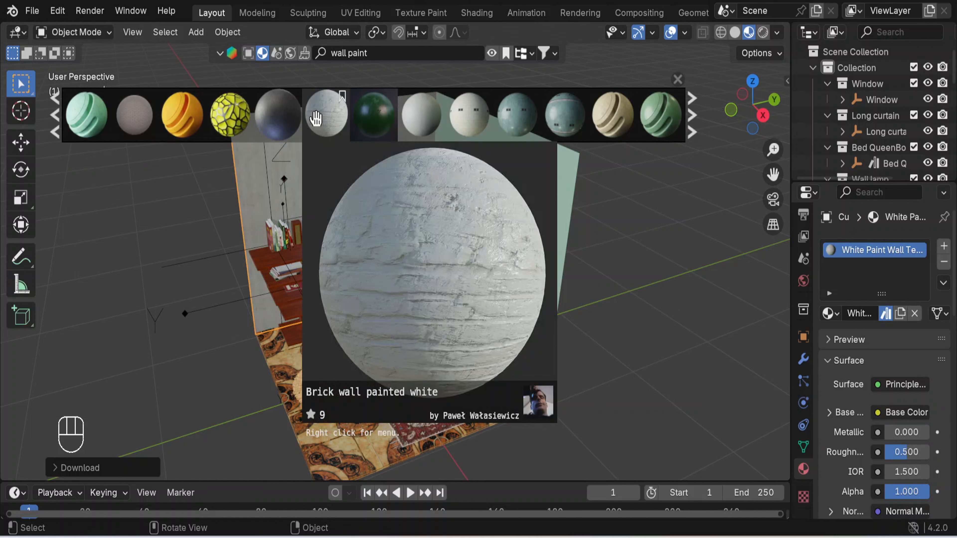
mouse_move(316, 117)
left_mouse_down()
mouse_move(356, 166)
mouse_move(360, 203)
left_mouse_up()
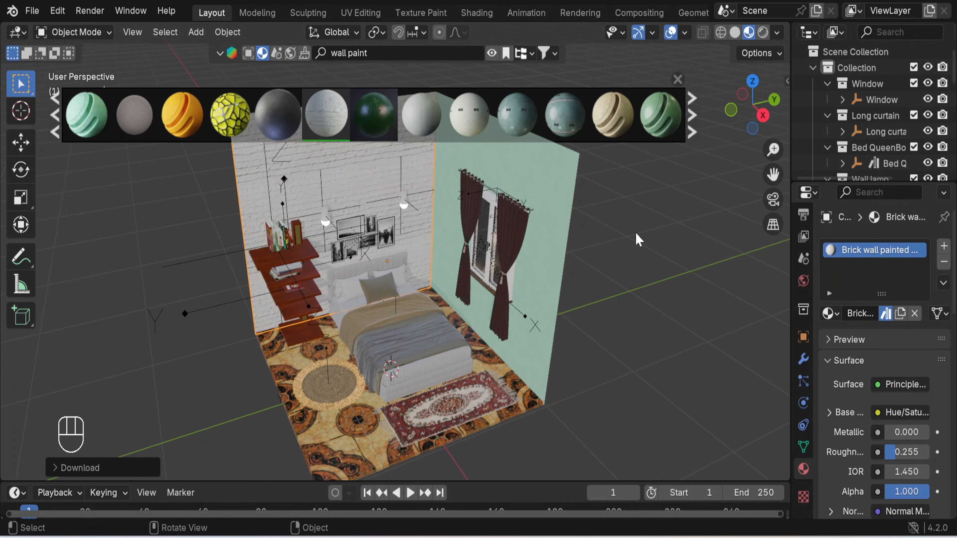
scroll(617, 279, "down", 3)
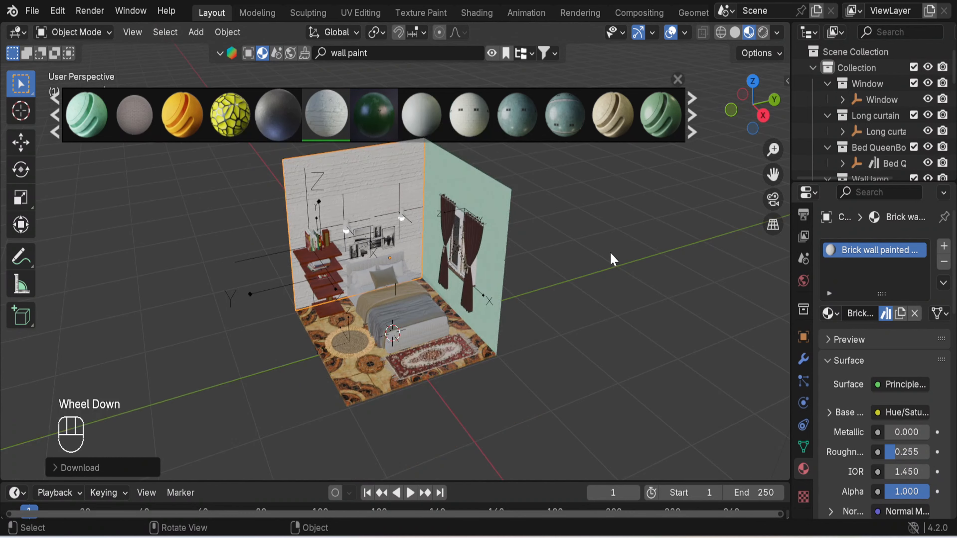
middle_click_drag(613, 258, 601, 239)
scroll(555, 243, "up", 3)
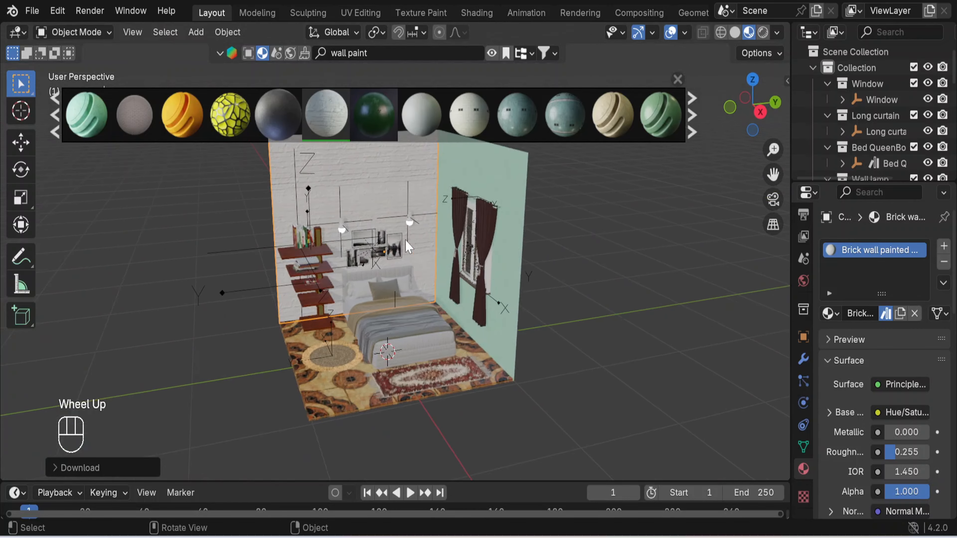
scroll(409, 247, "down", 3)
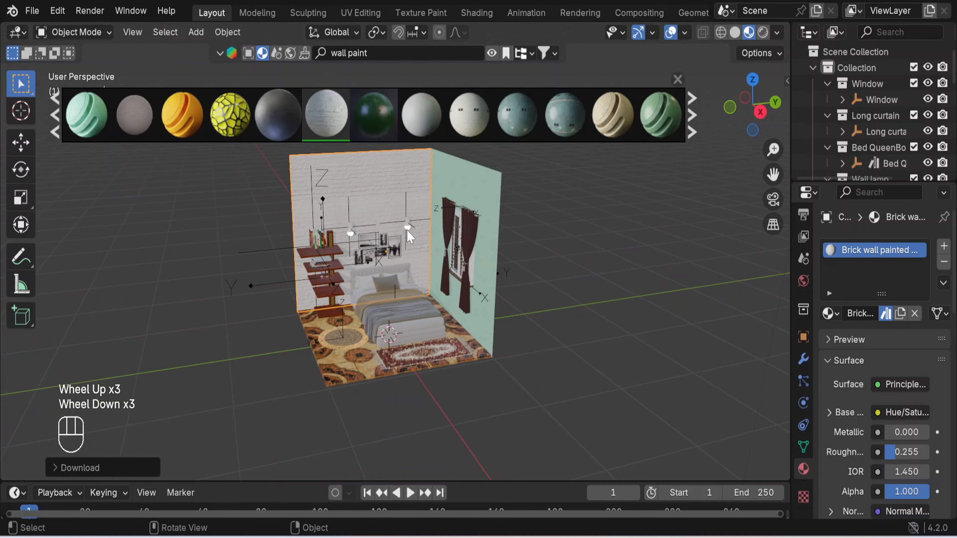
mouse_move(429, 120)
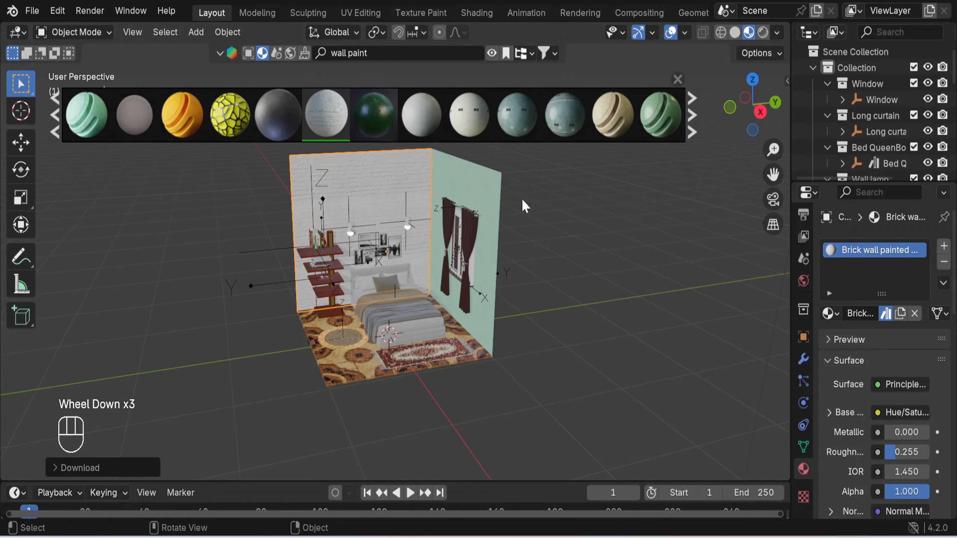
mouse_move(555, 208)
middle_mouse_down()
mouse_move(588, 209)
mouse_move(580, 211)
middle_mouse_up()
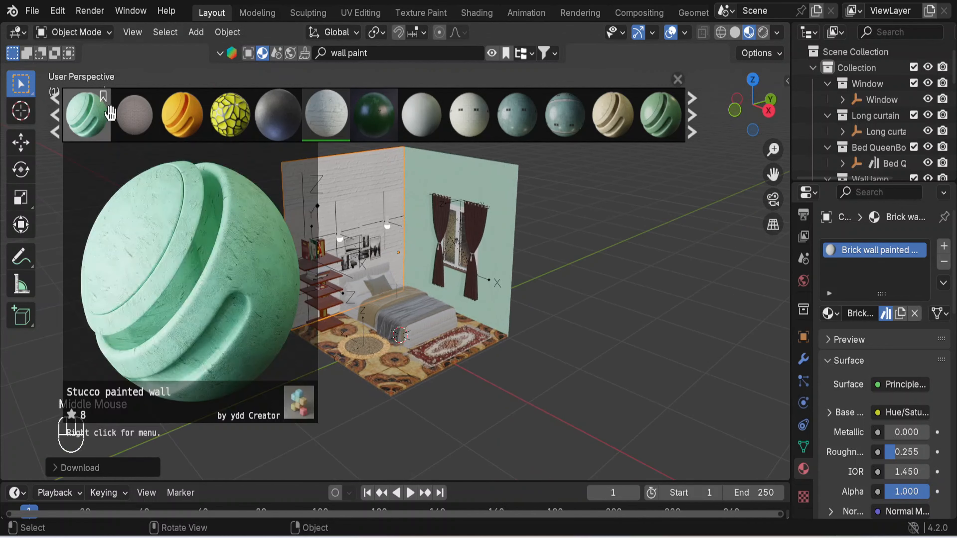
Step: Link the headboard wall's white brick material to the window wall, then deselect both walls
mouse_move(133, 113)
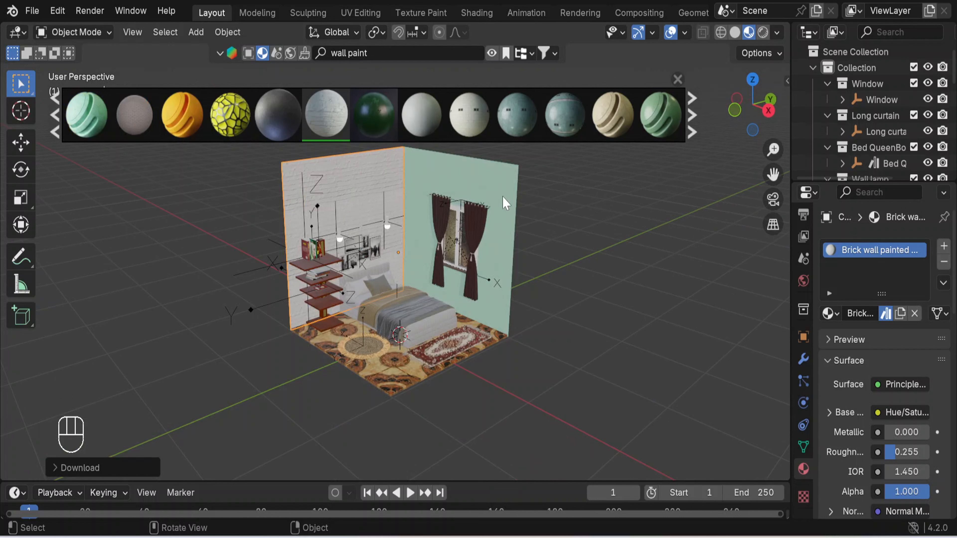
left_click(489, 192)
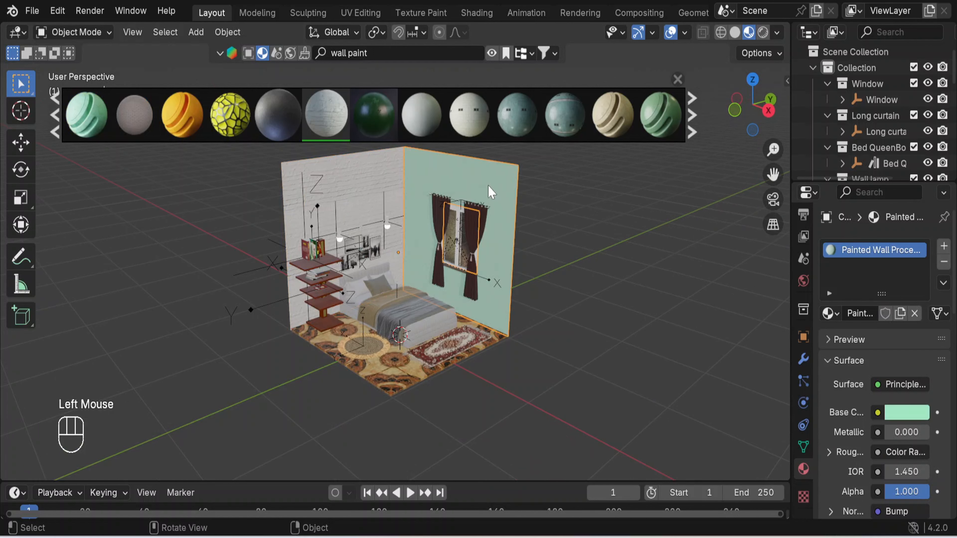
left_click(340, 180, "shift")
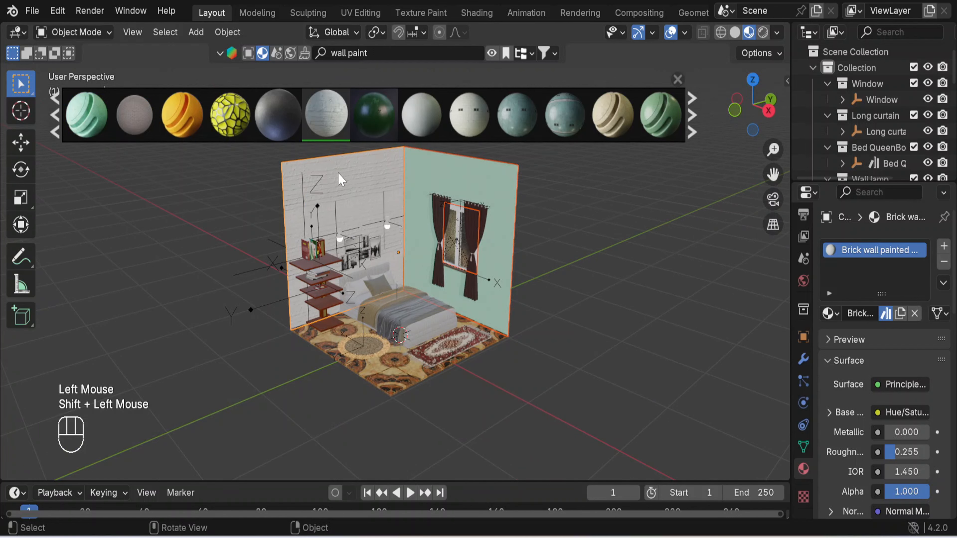
key("ctrl+l")
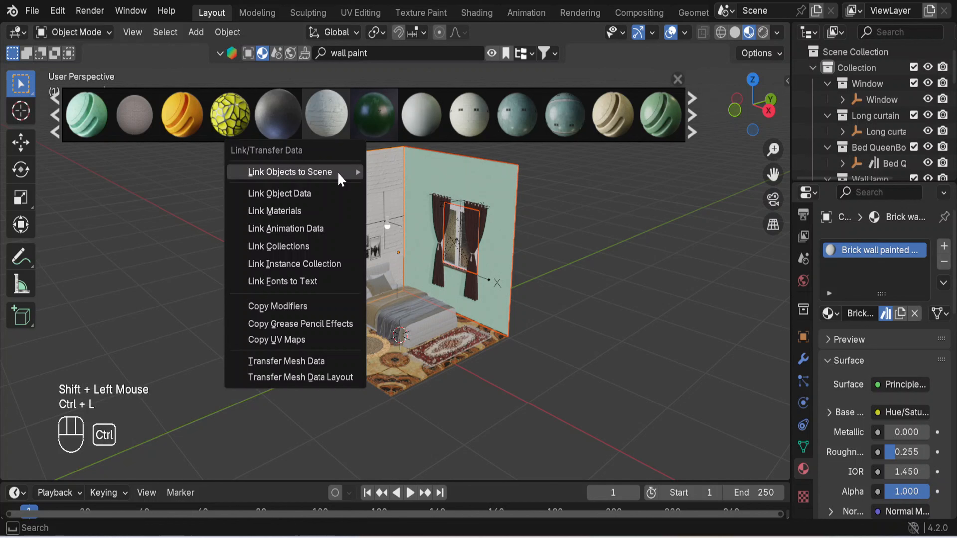
left_click(347, 212)
left_click(611, 255)
Step: Select the floor, close the wall paint results and search the BlenderKit materials for "granite"
scroll(593, 260, "up", 2)
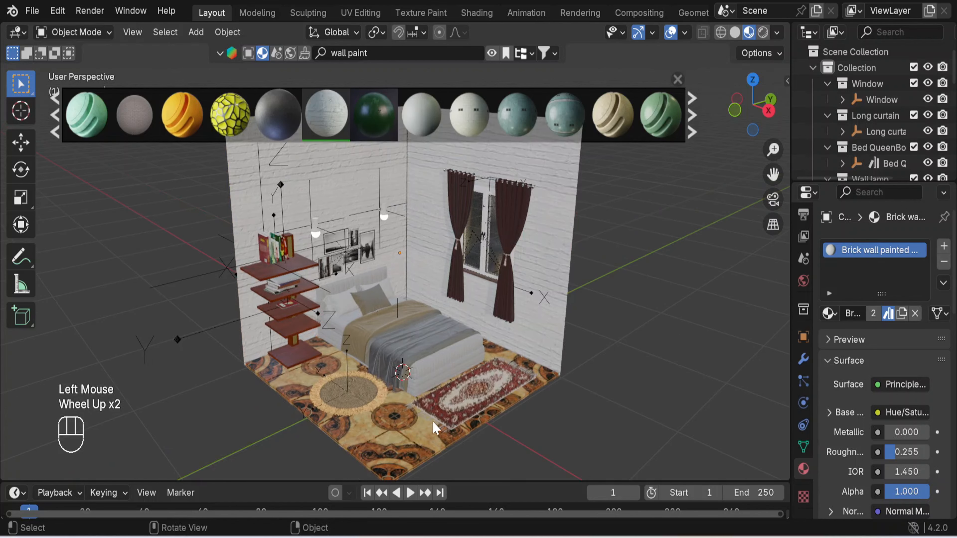
left_click(405, 441)
middle_click_drag(707, 274, 697, 311)
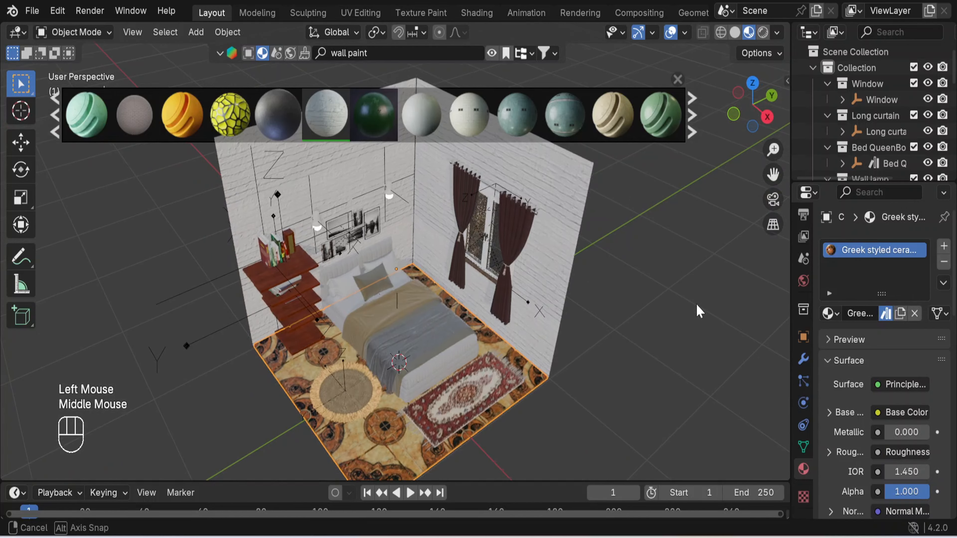
scroll(695, 311, "down", 2)
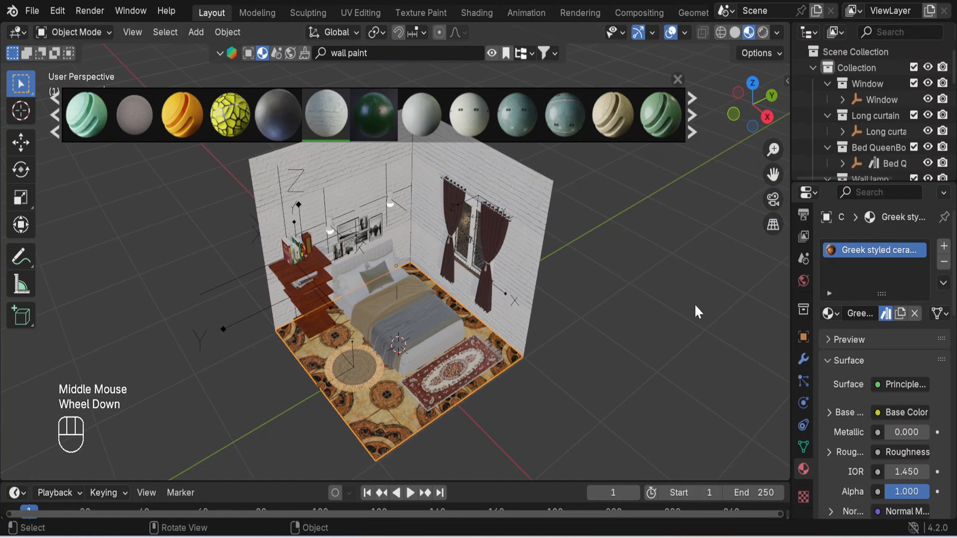
left_click(678, 79)
left_click(392, 52)
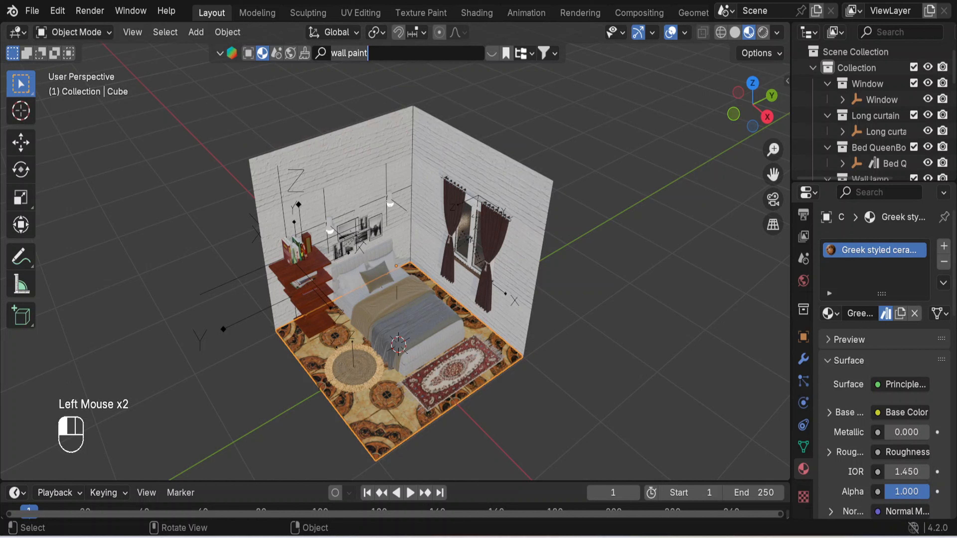
type("g")
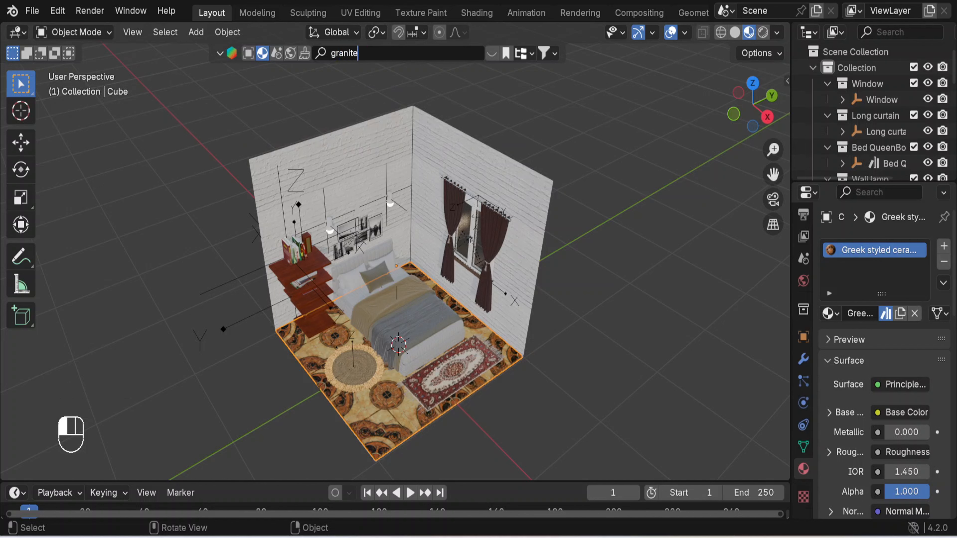
type("ranite")
key("Return")
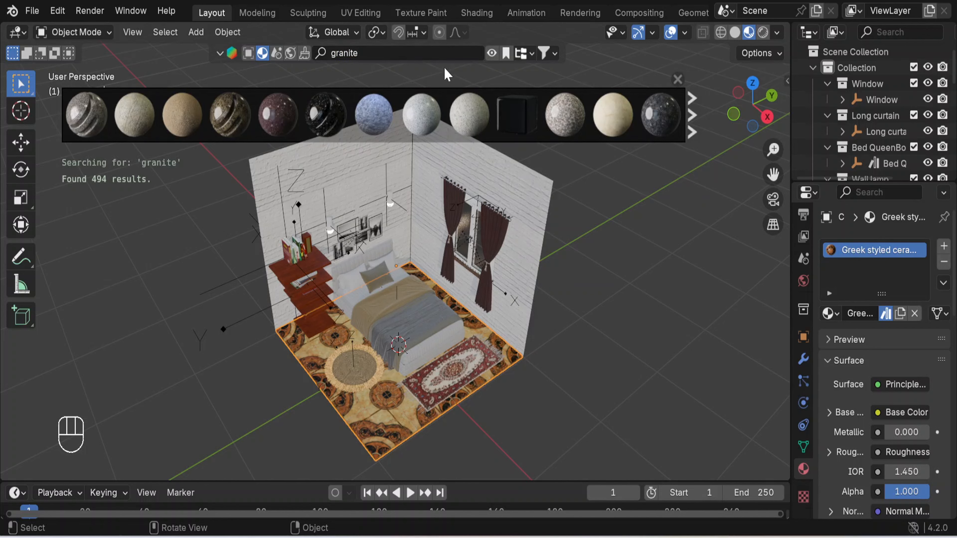
Step: Apply the "Black Granite" material to the bedroom floor and view the room with it
mouse_move(422, 126)
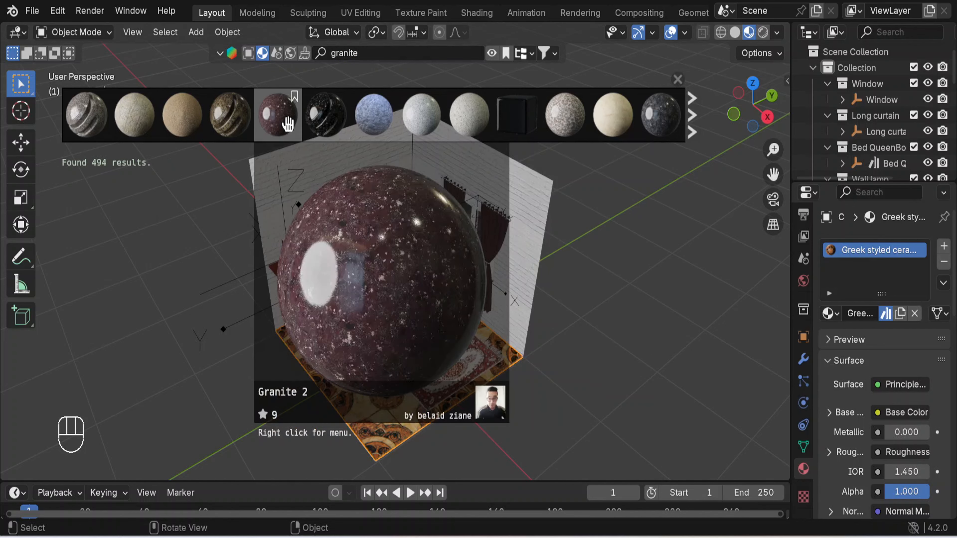
mouse_move(312, 121)
left_click_drag(312, 122, 390, 456)
left_click_drag(350, 417, 352, 415)
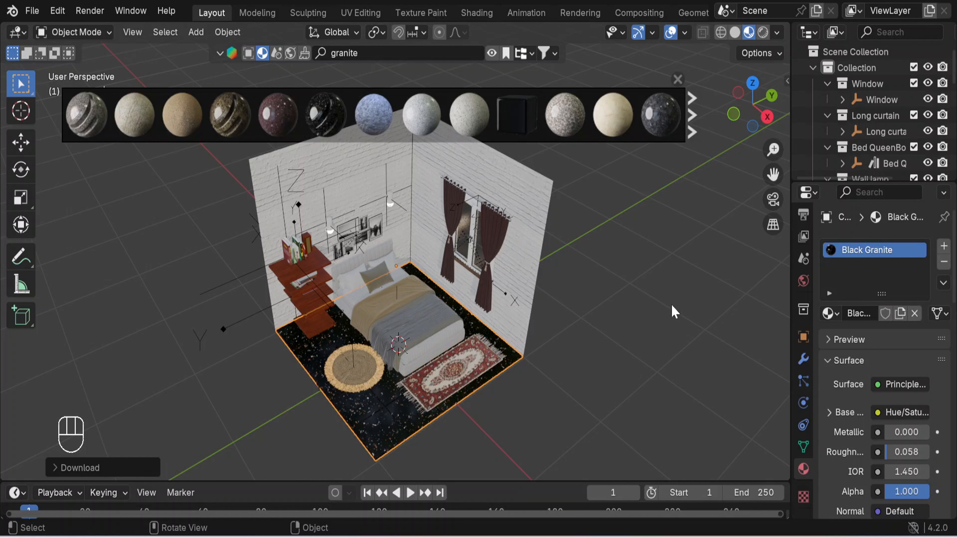
mouse_move(654, 324)
middle_mouse_down()
mouse_move(662, 262)
mouse_move(657, 305)
mouse_move(644, 316)
middle_mouse_up()
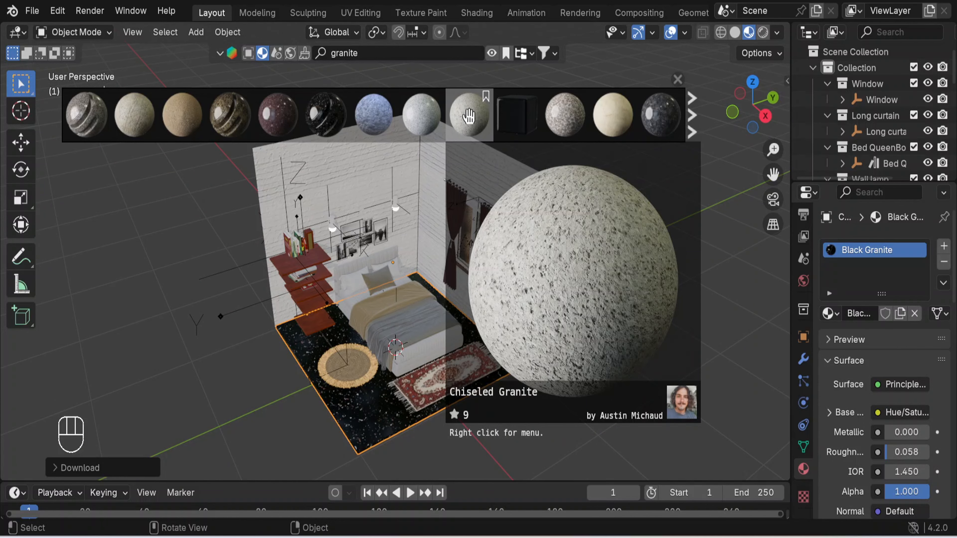
Step: Apply the speckled "Granite 5" material to the floor and inspect it up close
left_click_drag(576, 115, 373, 407)
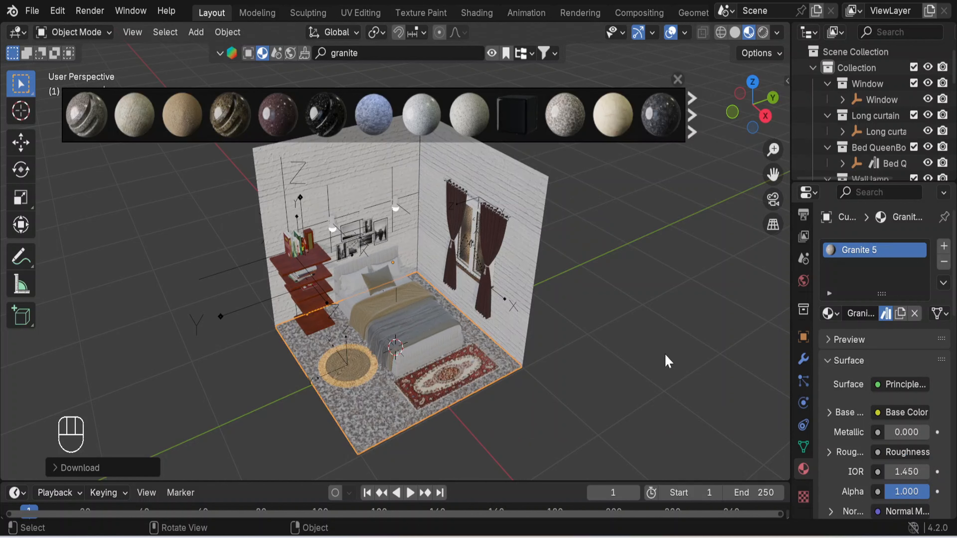
scroll(662, 358, "up", 2)
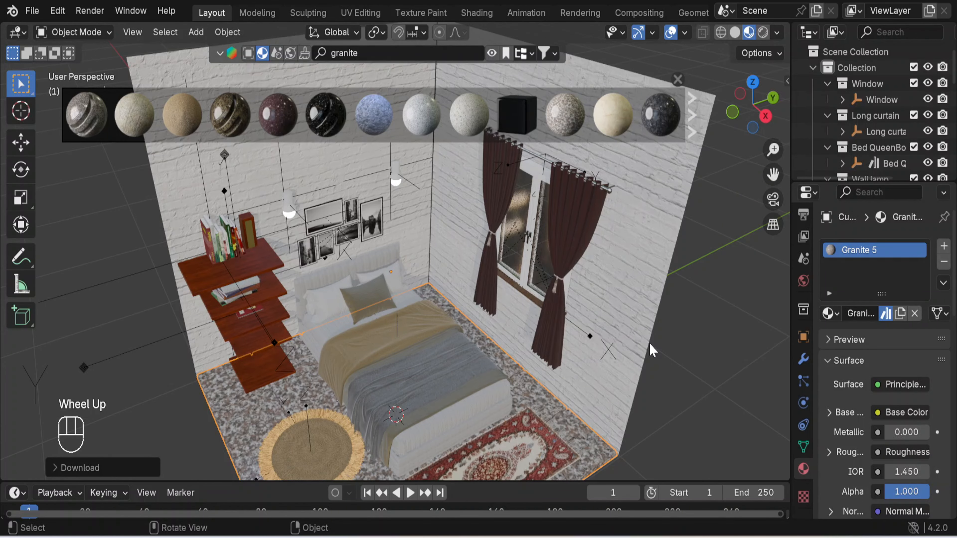
scroll(651, 350, "down", 2)
middle_click_drag(654, 348, 669, 313)
Step: Replace the floor's material with the cream-coloured "Granite Flooring" and check it in the room
mouse_move(623, 116)
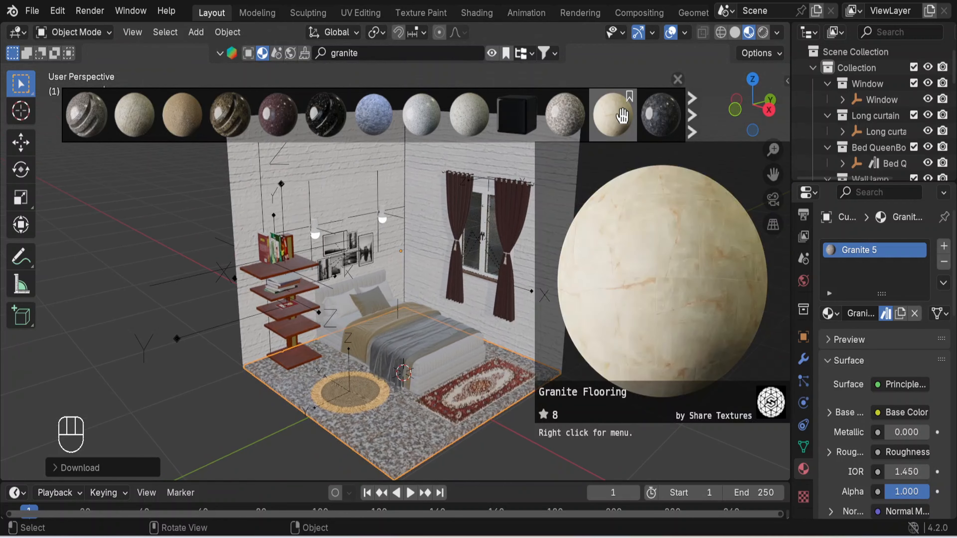
left_click_drag(622, 116, 404, 446)
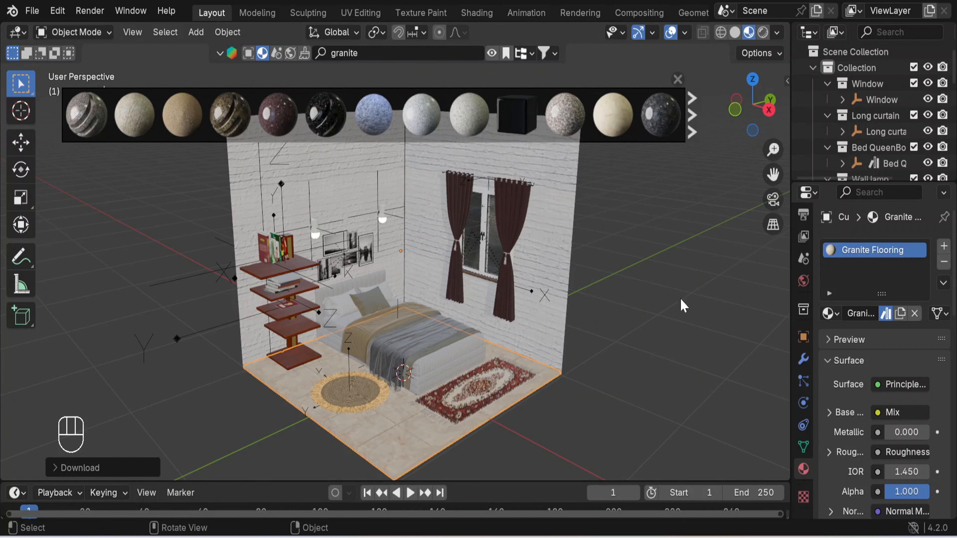
mouse_move(654, 285)
middle_mouse_down()
mouse_move(621, 327)
mouse_move(632, 299)
mouse_move(663, 275)
middle_mouse_up()
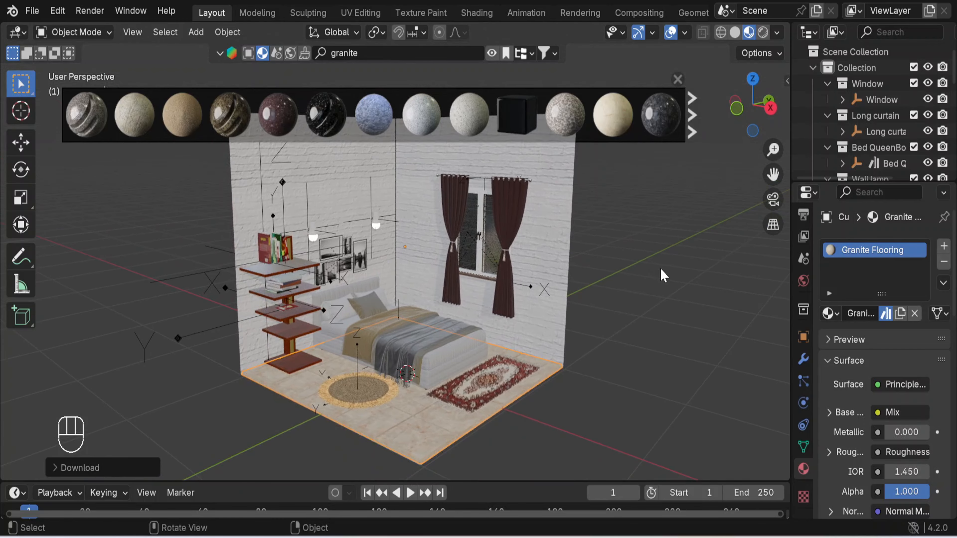
mouse_move(561, 119)
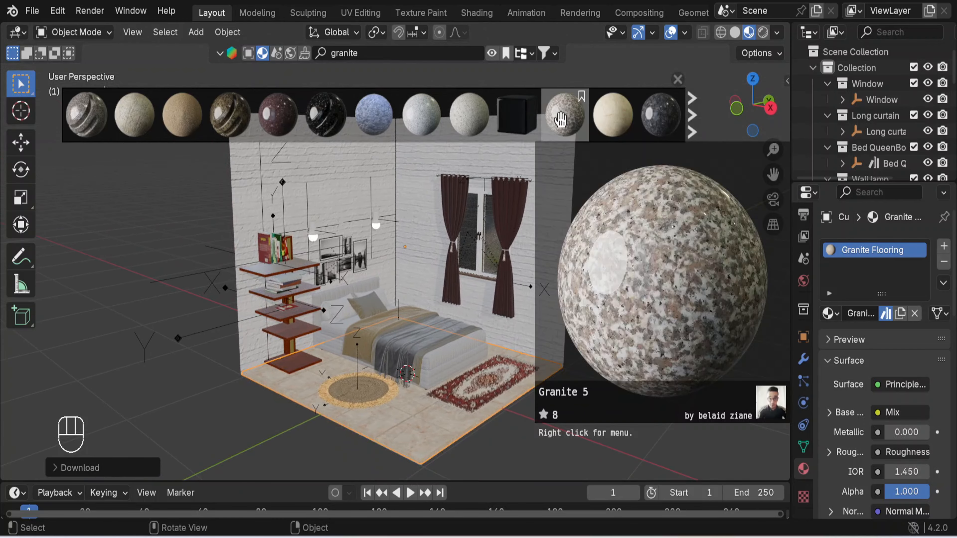
Step: Apply the speckled "Granite Texture" material to the wall behind the bed and bookshelf
mouse_move(413, 114)
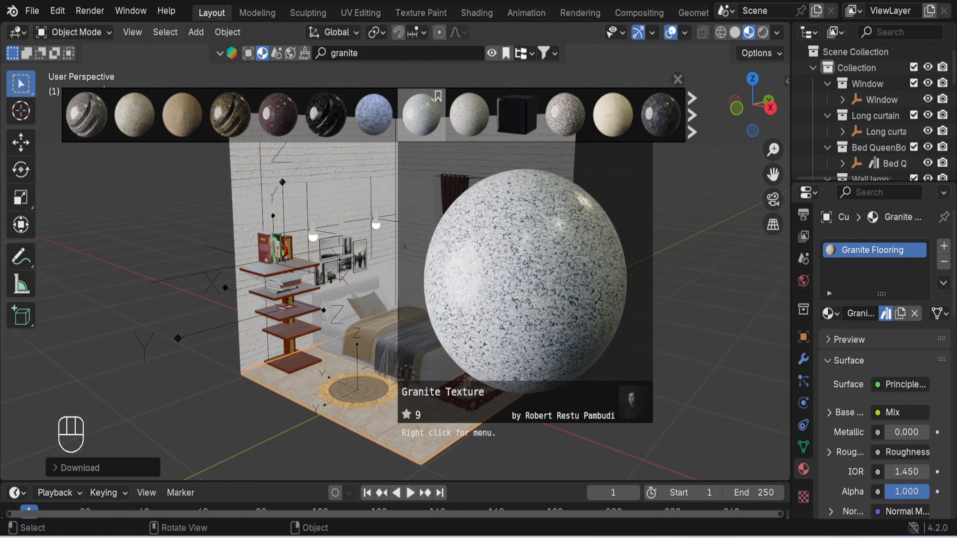
left_click_drag(418, 113, 372, 208)
left_click_drag(333, 170, 333, 169)
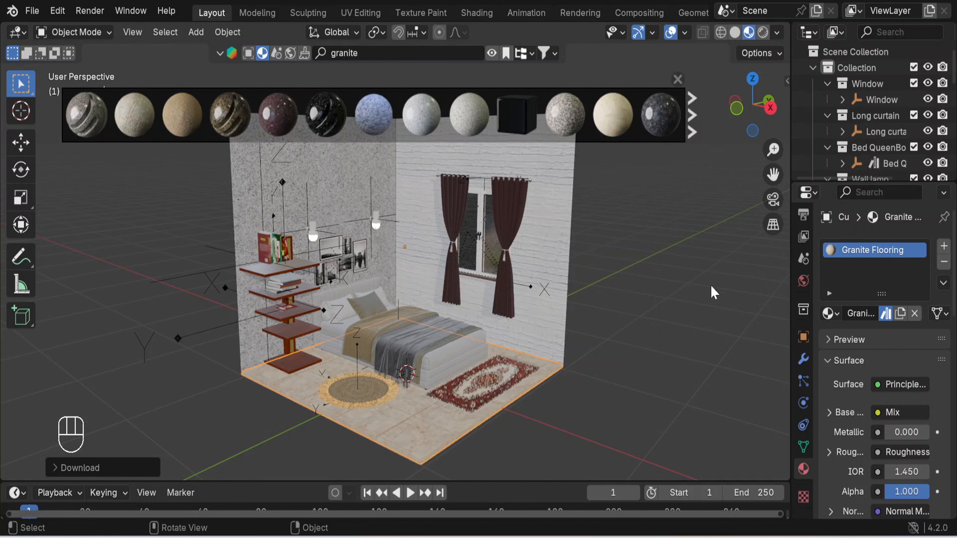
middle_click_drag(655, 231, 688, 246)
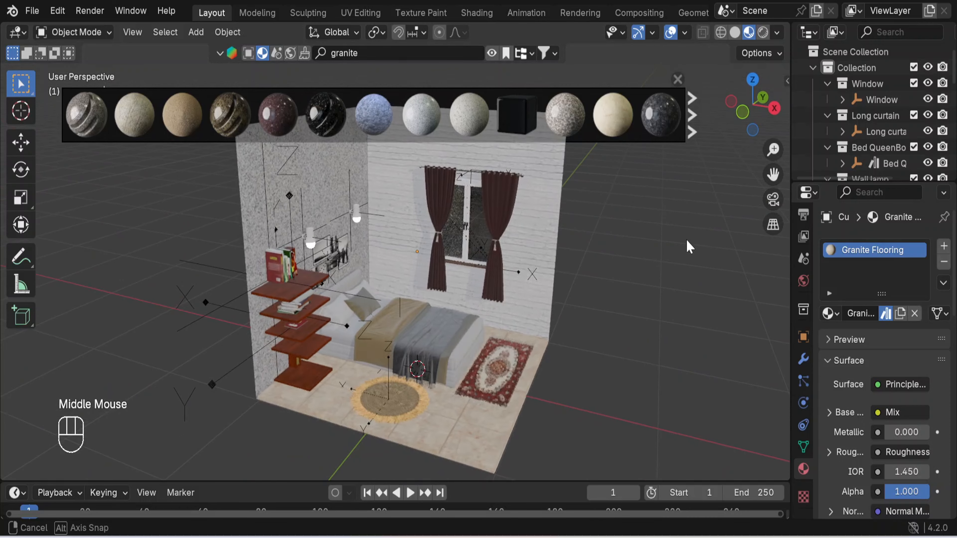
Step: Try the "Chiseled Granite" material on the window wall and undo it
mouse_move(488, 117)
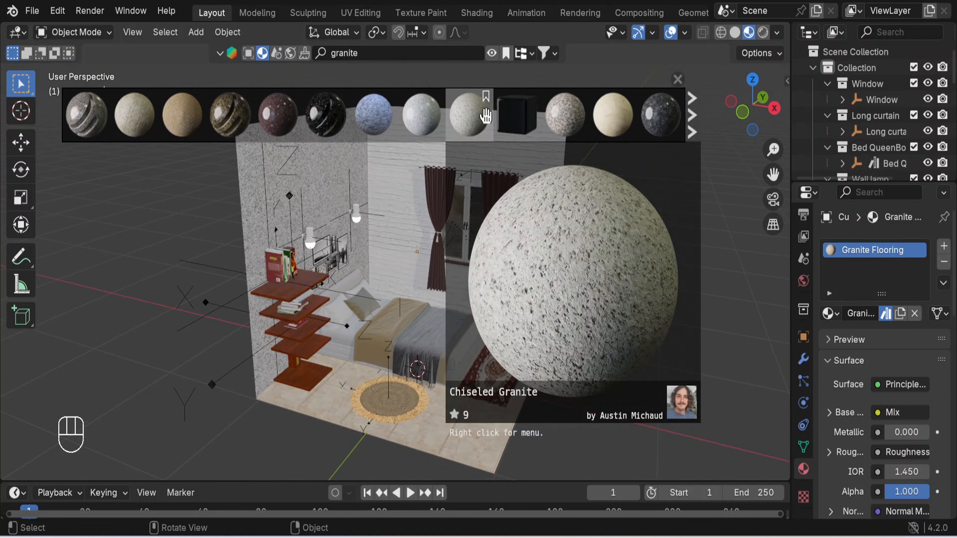
left_click_drag(486, 117, 538, 220)
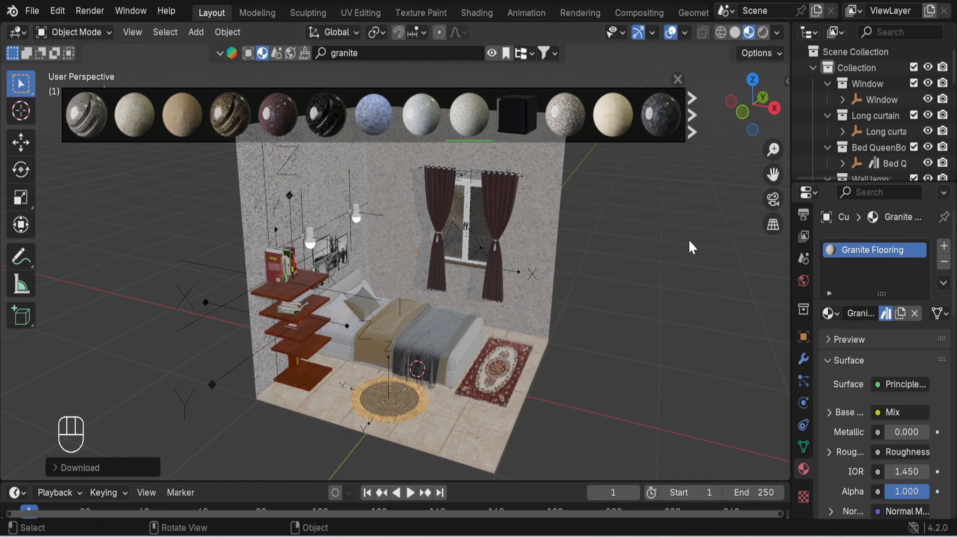
middle_click_drag(686, 251, 661, 244)
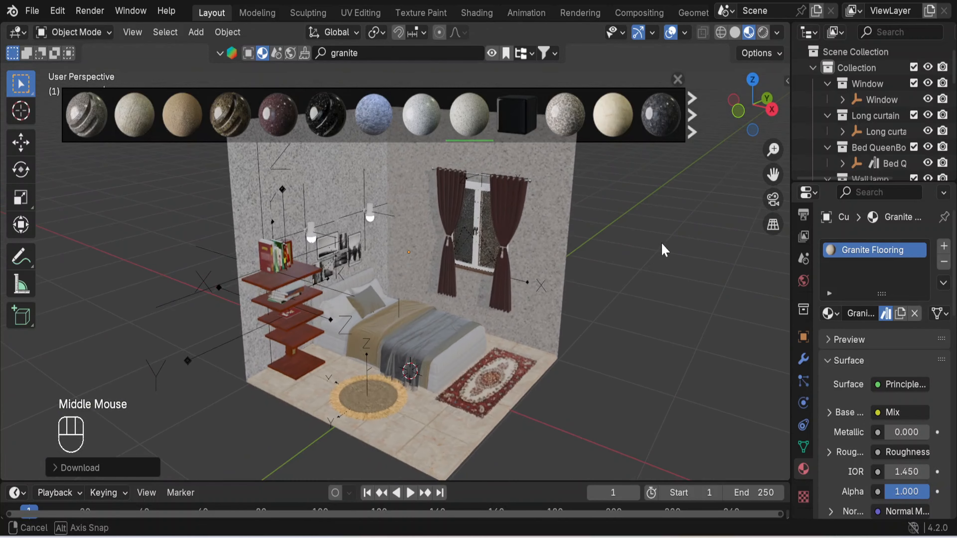
key("ctrl+z")
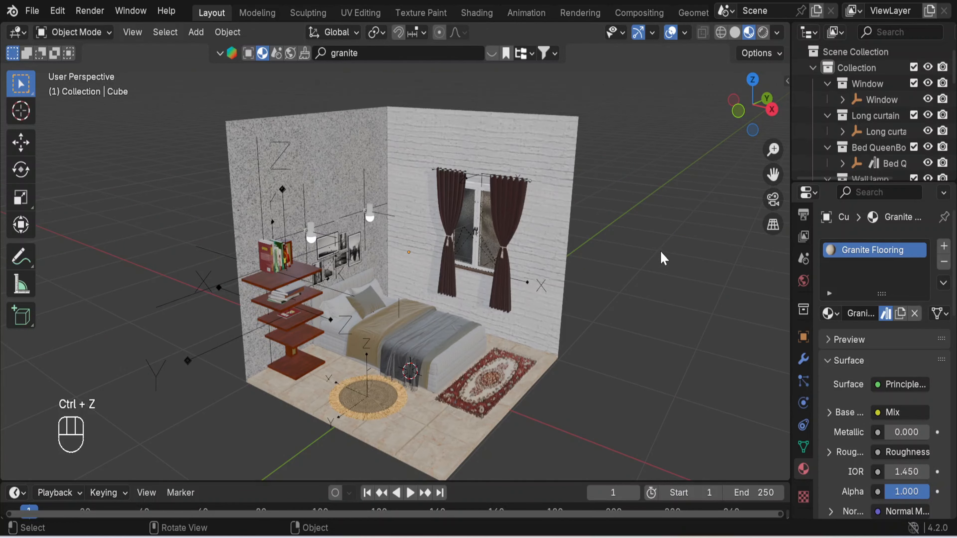
scroll(636, 235, "up", 3)
scroll(637, 241, "down", 2)
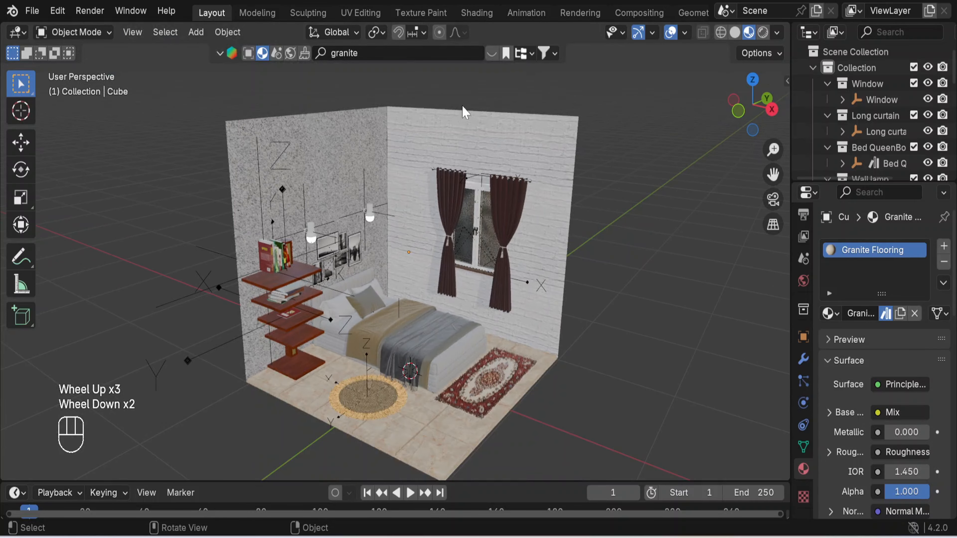
Step: Close the granite search results, check the room's materials and collapse the BlenderKit search bar
left_click(491, 61)
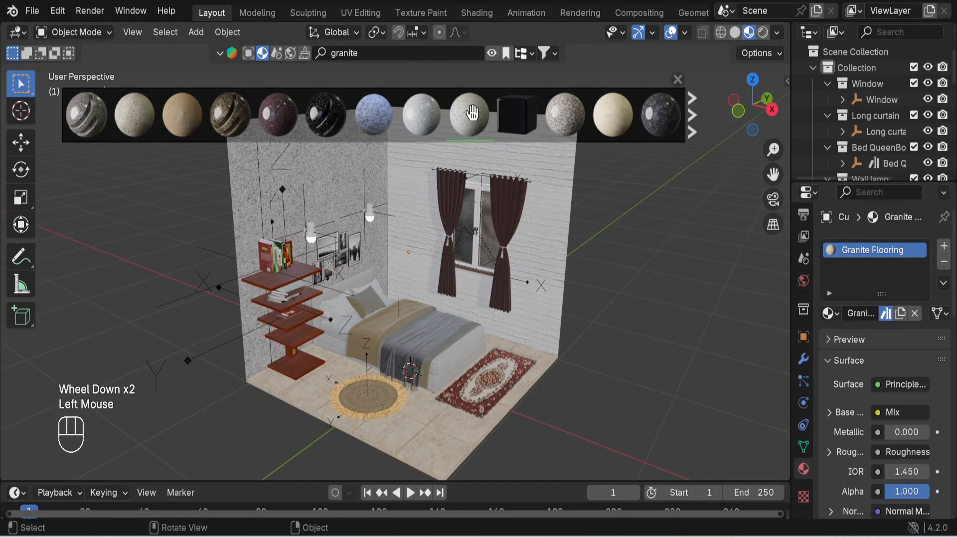
mouse_move(372, 118)
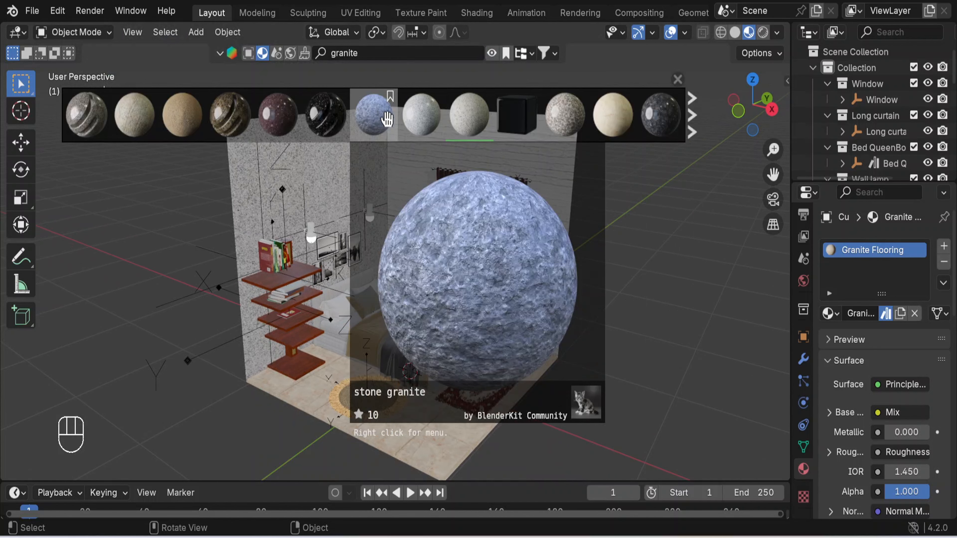
mouse_move(418, 119)
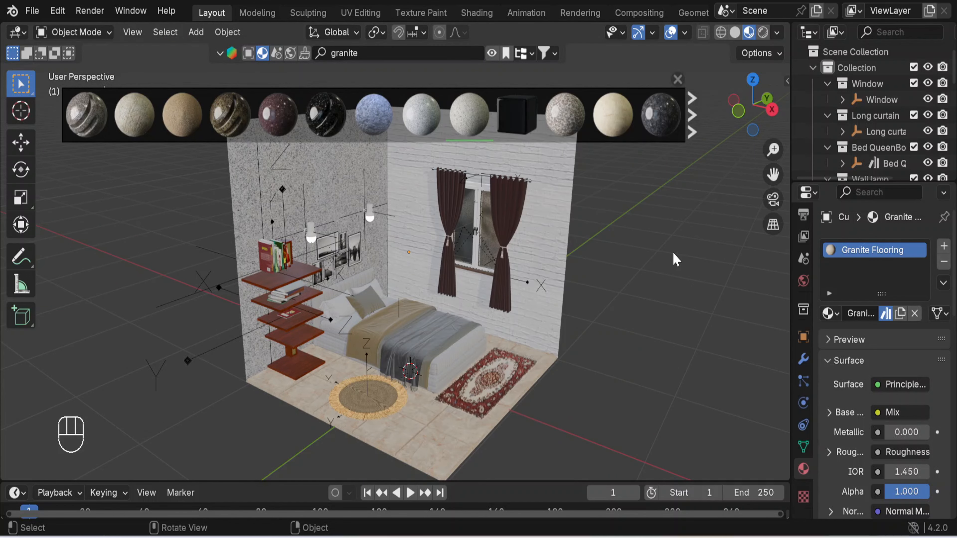
left_click(677, 79)
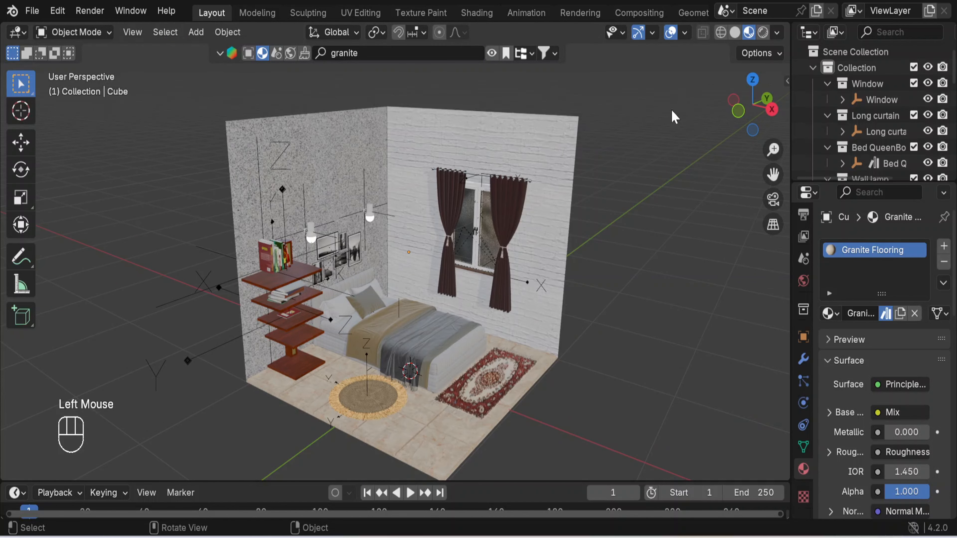
middle_click_drag(678, 257, 526, 327)
scroll(511, 397, "up", 2)
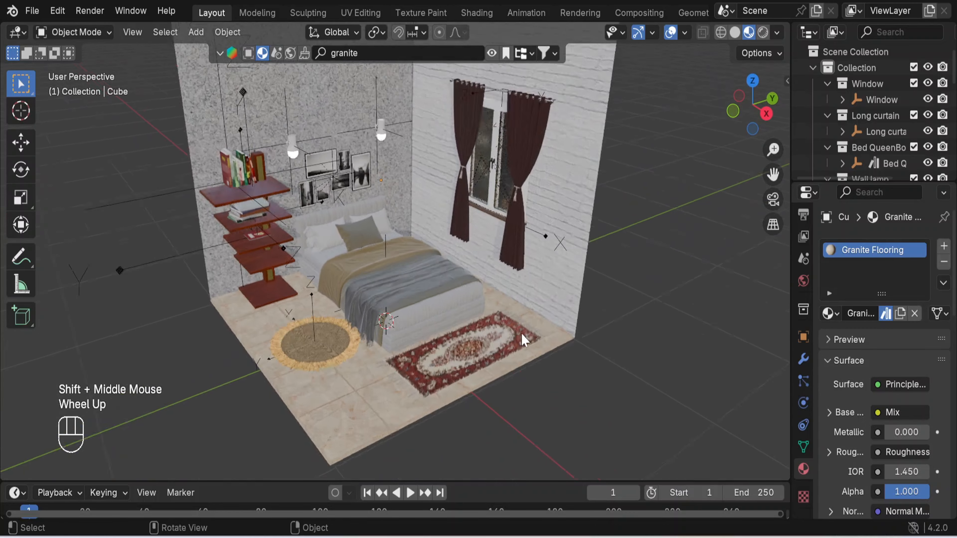
middle_click_drag(511, 397, 535, 359)
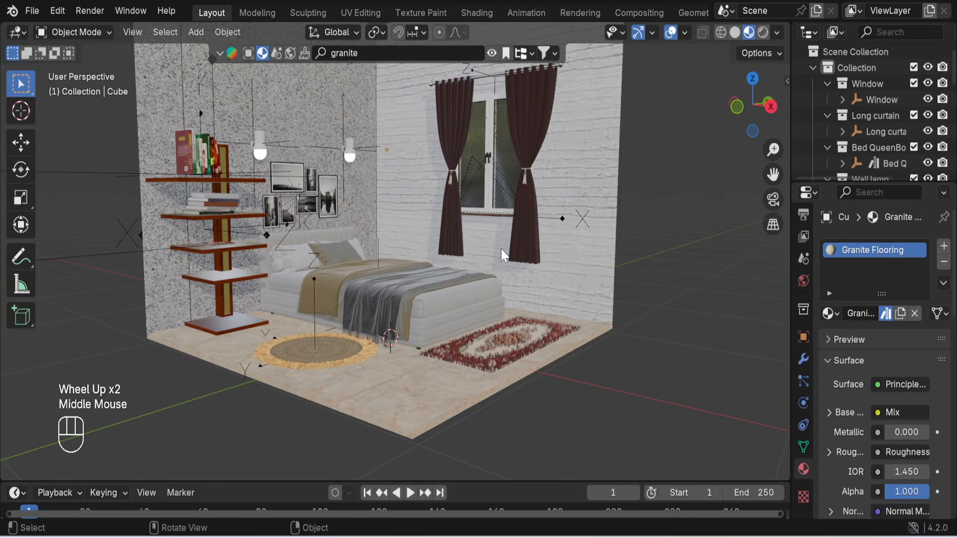
mouse_move(506, 312)
middle_mouse_down("shift")
mouse_move(512, 287)
mouse_move(503, 307)
middle_mouse_up("shift")
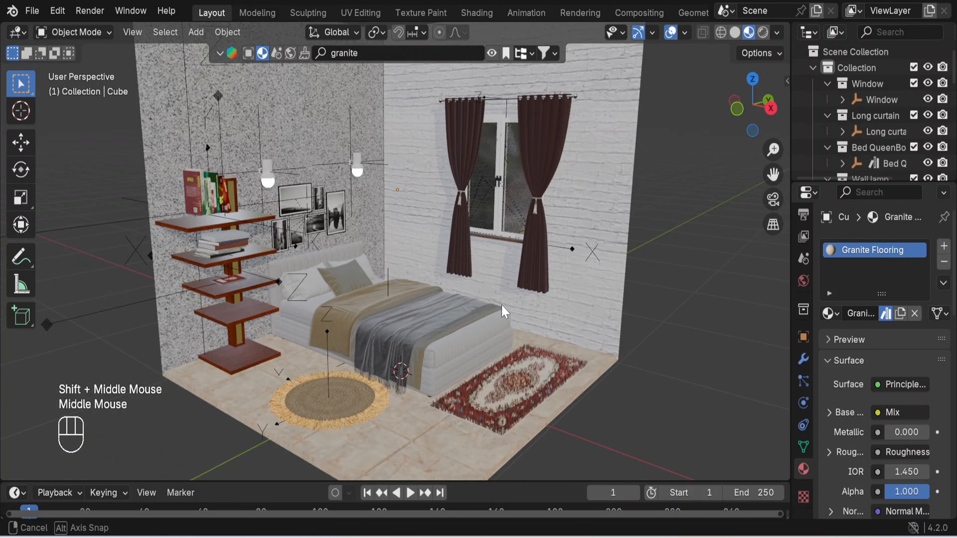
left_click(218, 54)
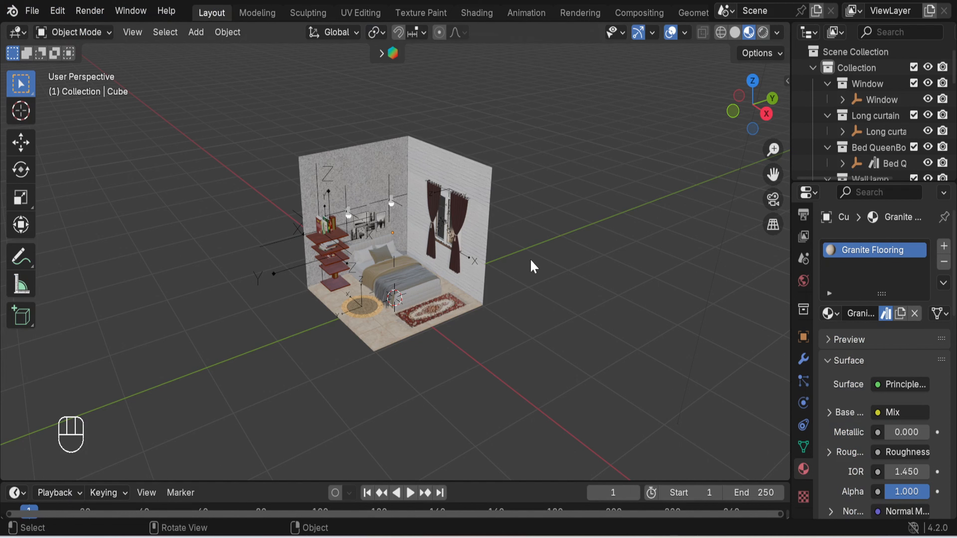
Step: Switch the viewport to rendered shading and view the lit bedroom
scroll(531, 262, "up", 3)
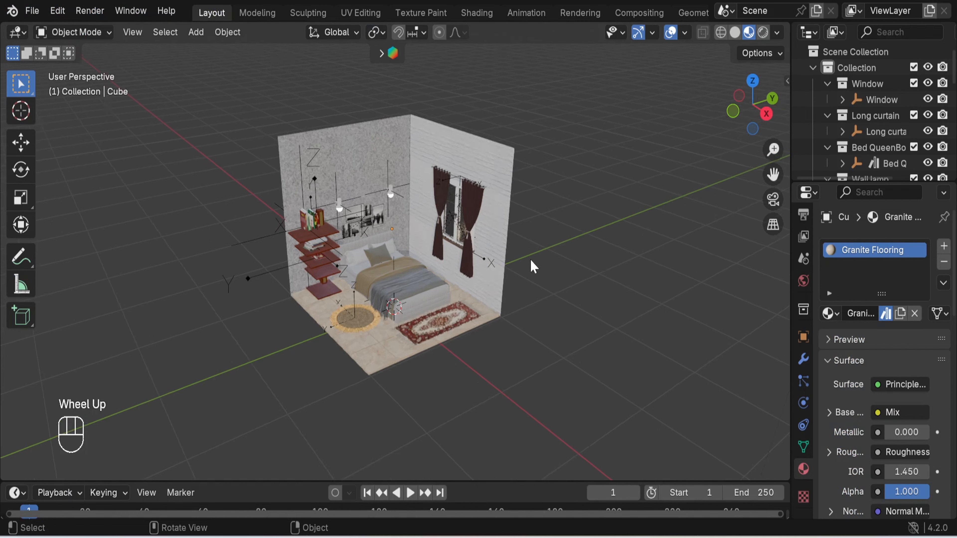
scroll(531, 262, "down", 2)
scroll(532, 262, "up", 1)
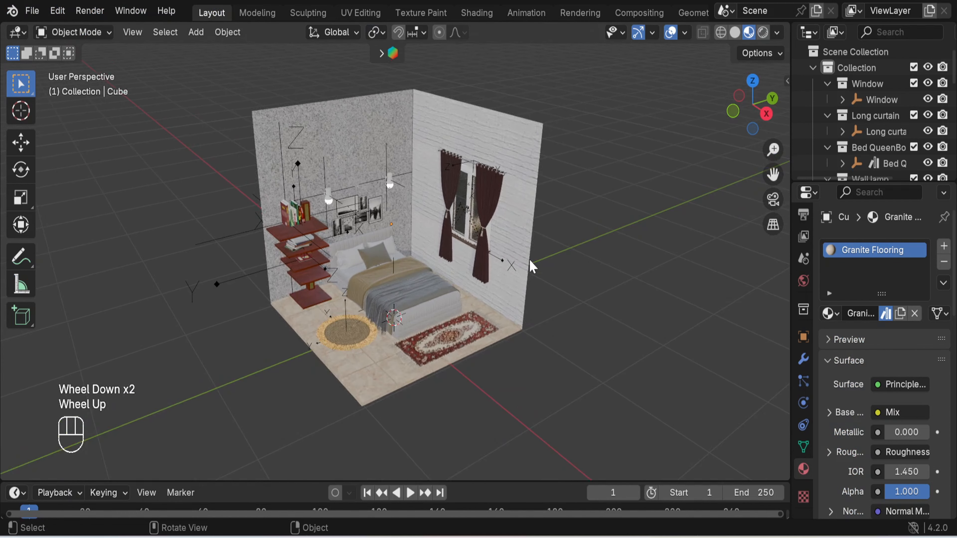
scroll(531, 266, "down", 1)
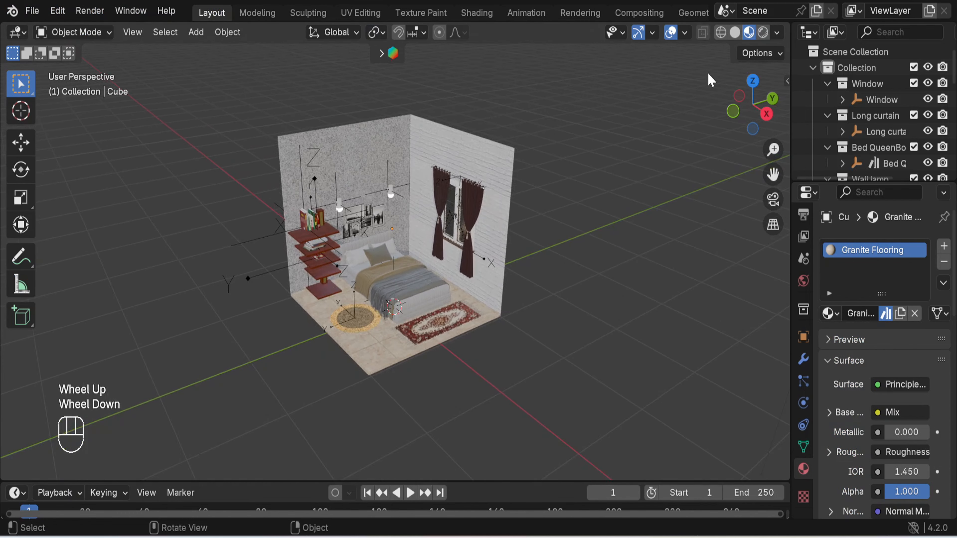
left_click(763, 33)
middle_click_drag(557, 255, 525, 246)
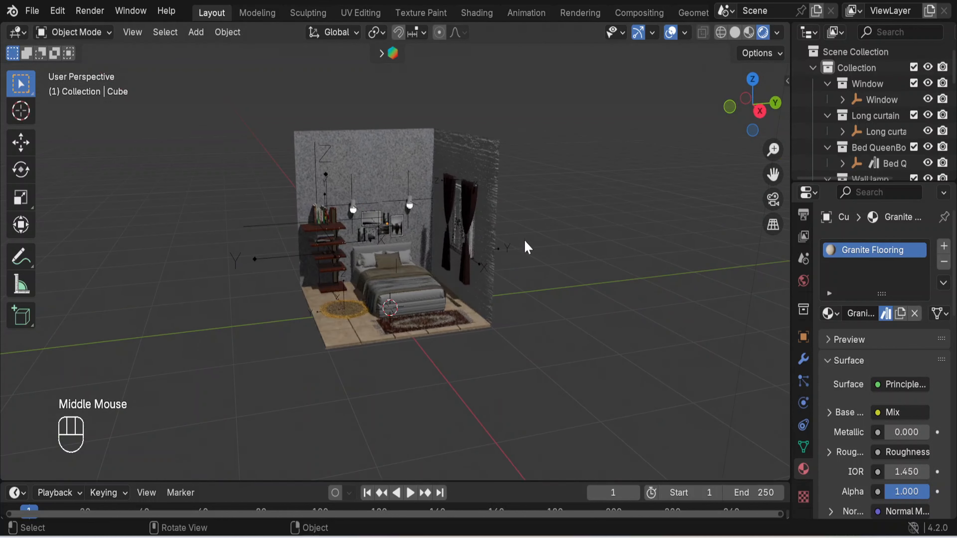
Step: Select the point light above the scene and lower it along the Z axis to near the room's height
scroll(526, 248, "down", 4)
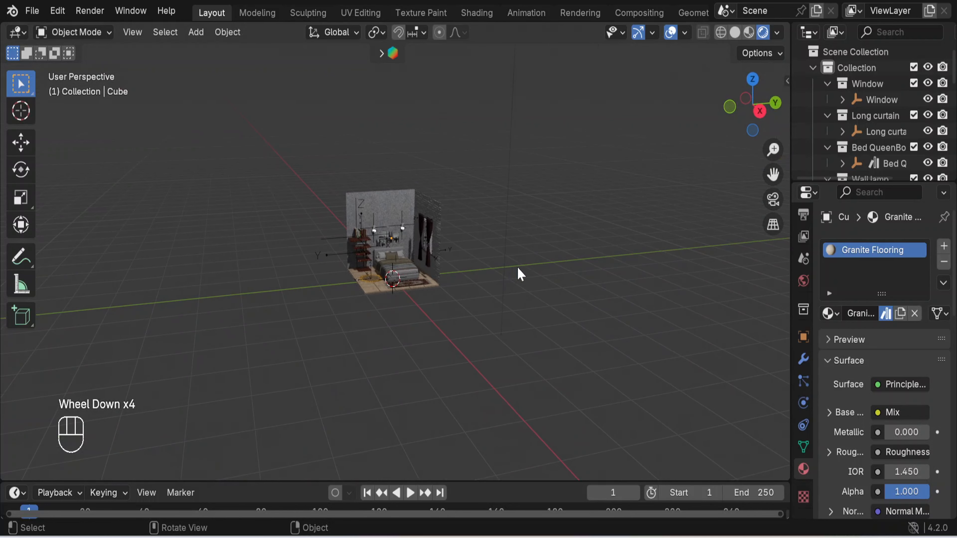
scroll(519, 273, "down", 3)
left_click(454, 102)
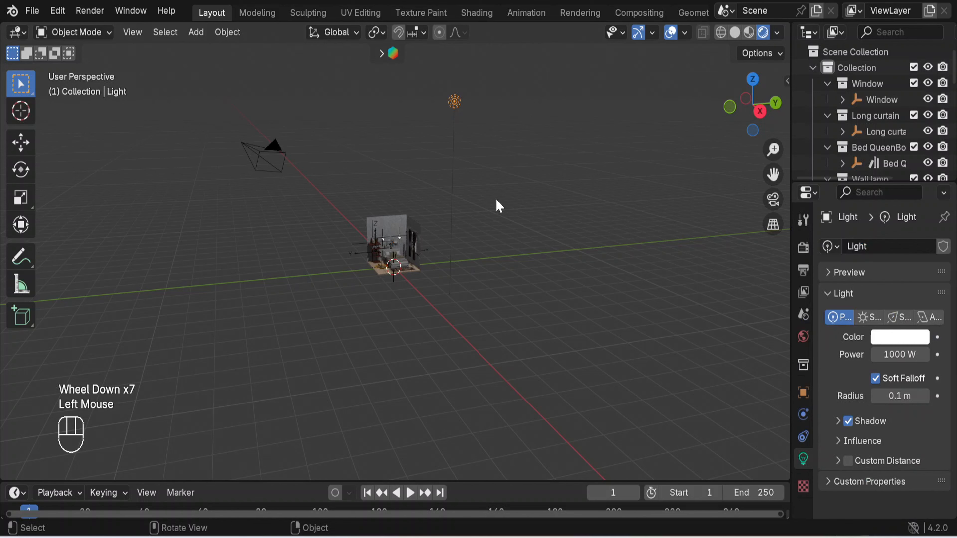
key("g")
key("z")
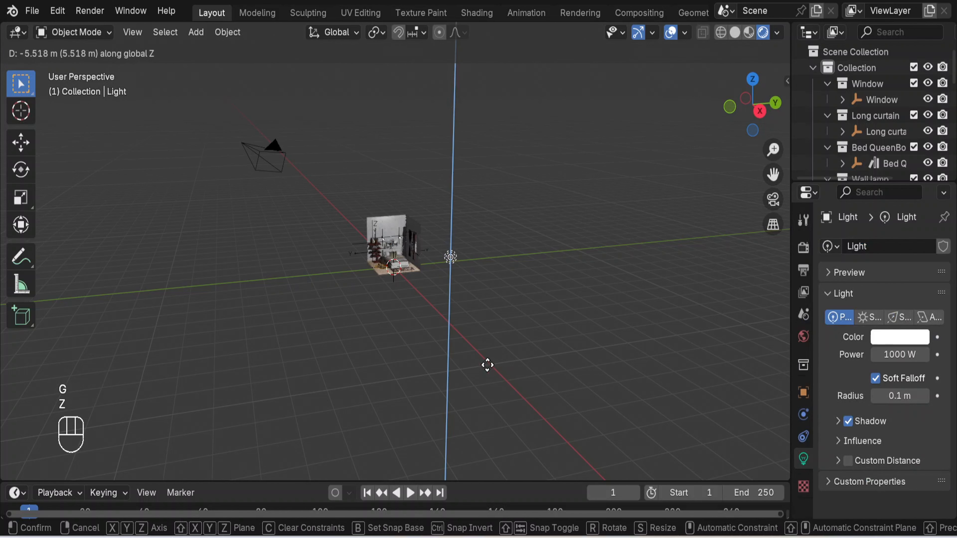
left_click(490, 391)
Step: Move the light along the X axis closer to the open side of the room
middle_click_drag(373, 288, 421, 261)
scroll(421, 260, "up", 5)
scroll(421, 263, "up", 1)
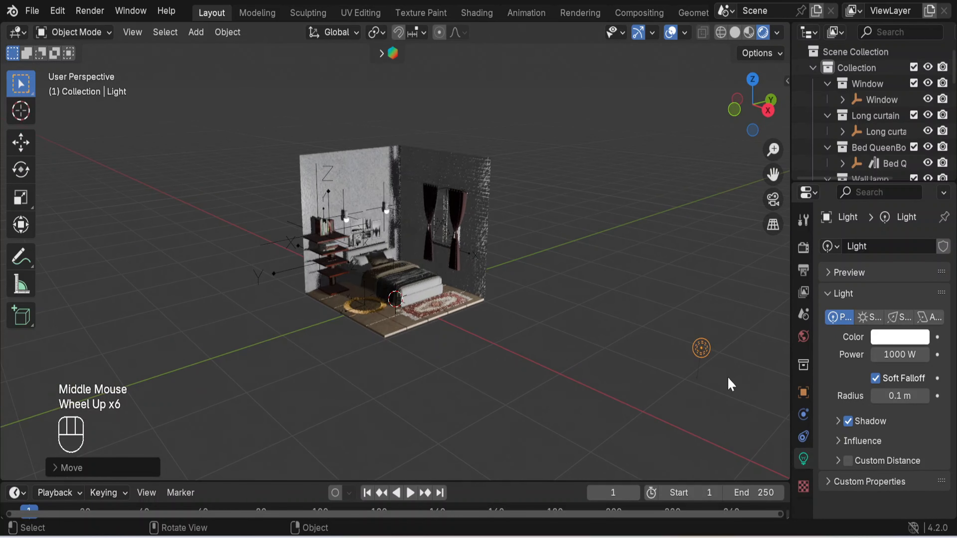
key("g")
key("x")
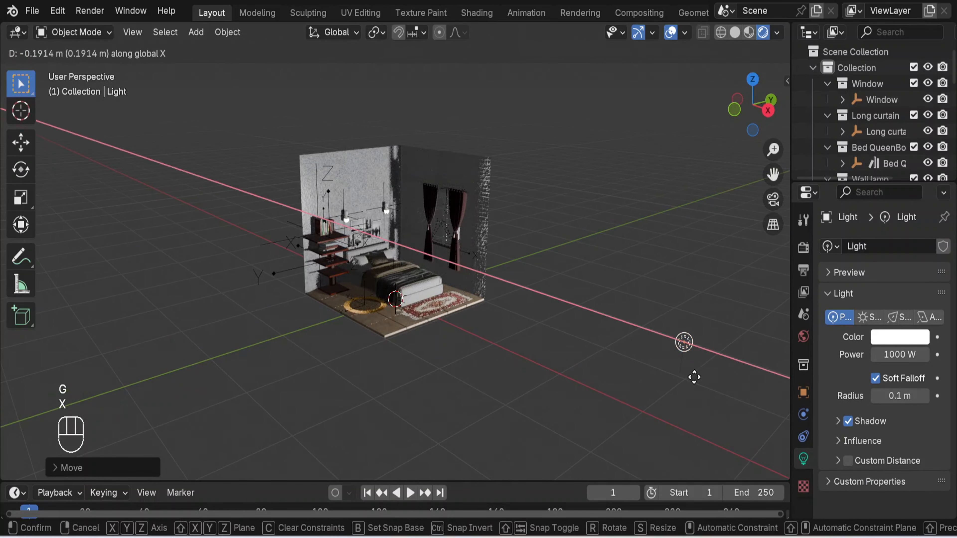
left_click(622, 366)
mouse_move(622, 365)
middle_mouse_down()
mouse_move(643, 352)
mouse_move(651, 359)
mouse_move(625, 366)
middle_mouse_up()
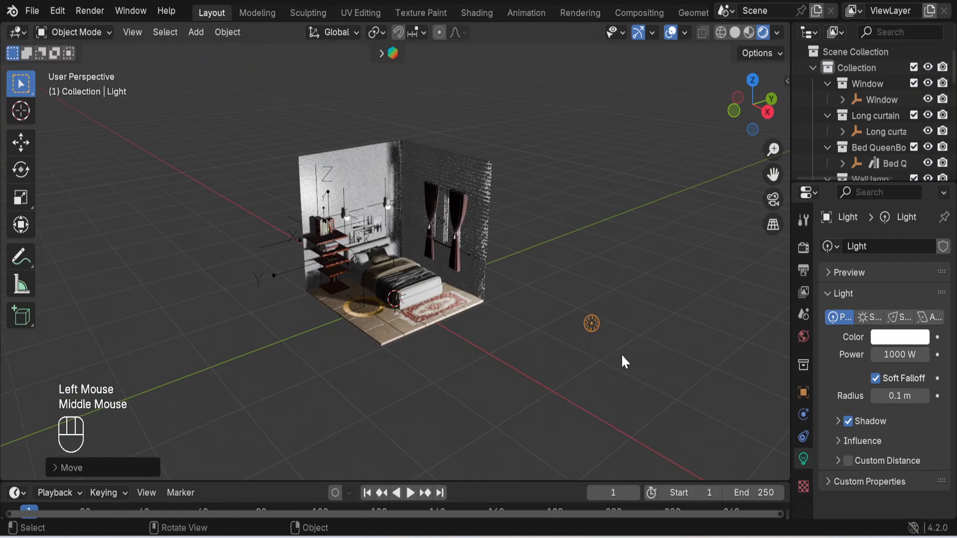
Step: Raise the light by about 0.52 m along the Z axis
key("g")
key("z")
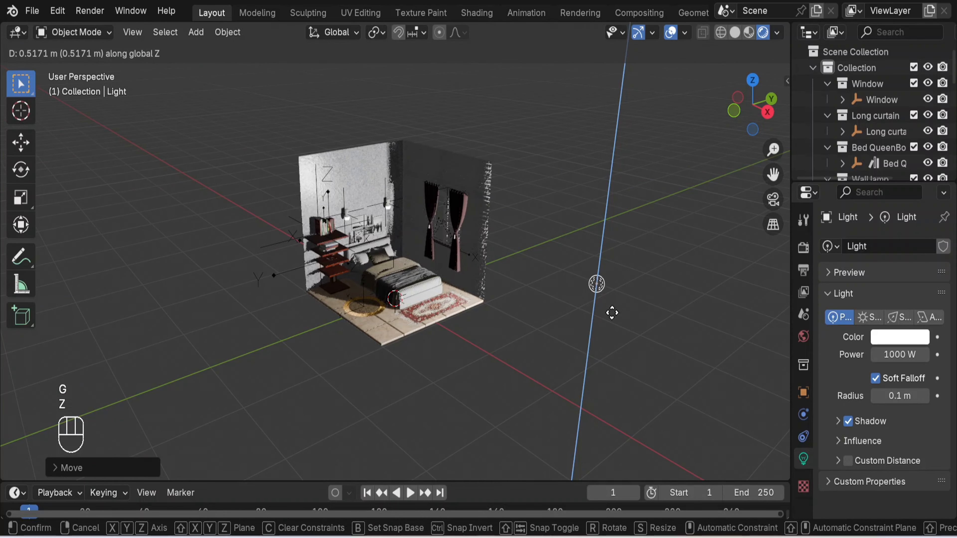
left_click(612, 313)
Step: Change the light to an Area light and aim it into the room at the wall above the bed
left_click(930, 318)
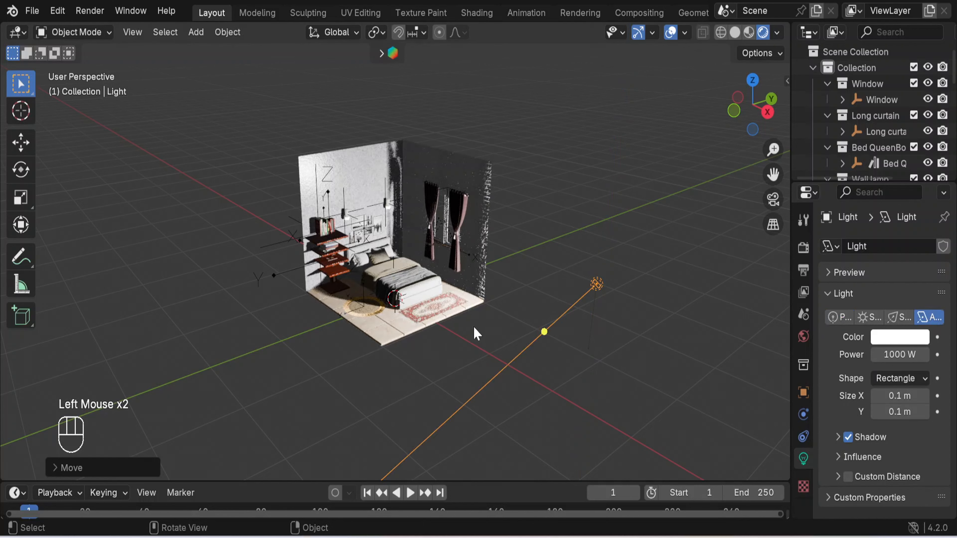
key("shift+t")
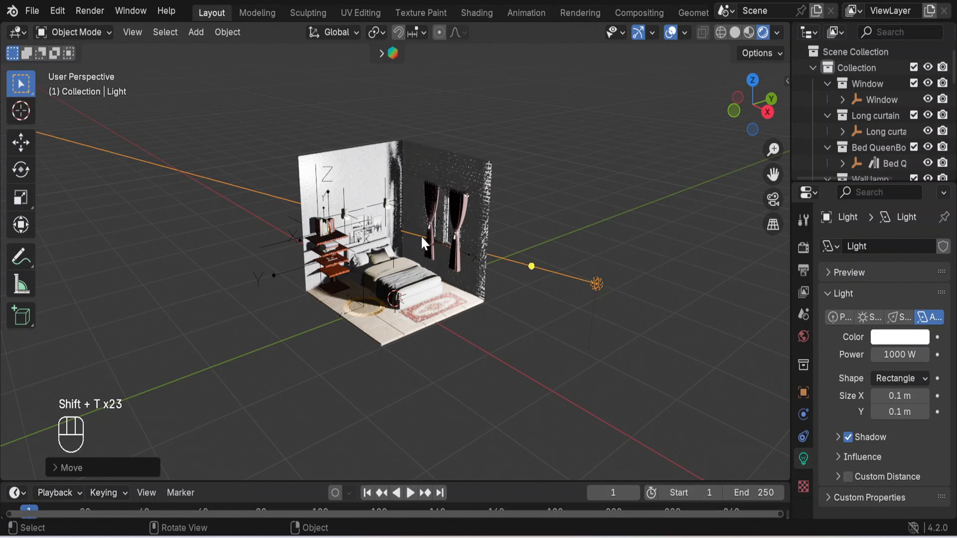
left_click(421, 236)
middle_click_drag(637, 330, 580, 332)
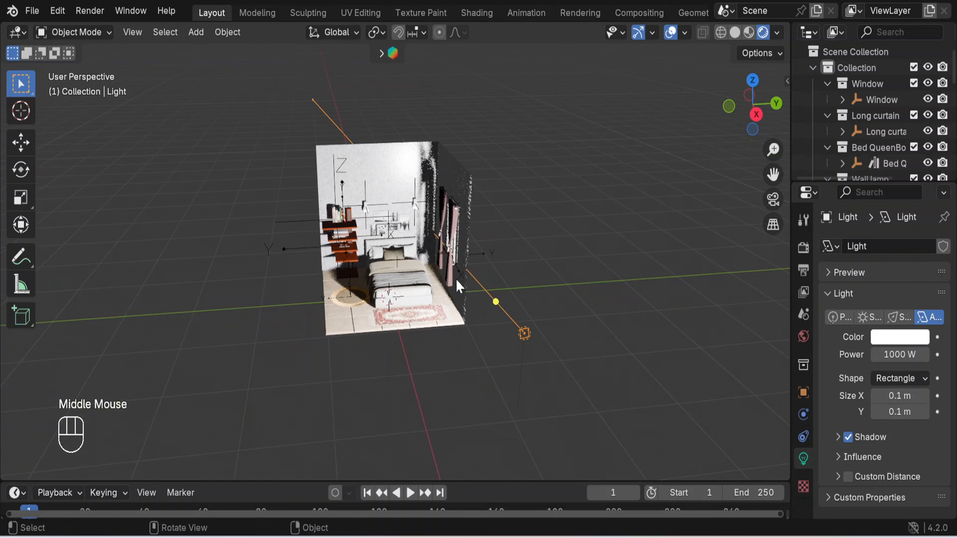
key("shift+t")
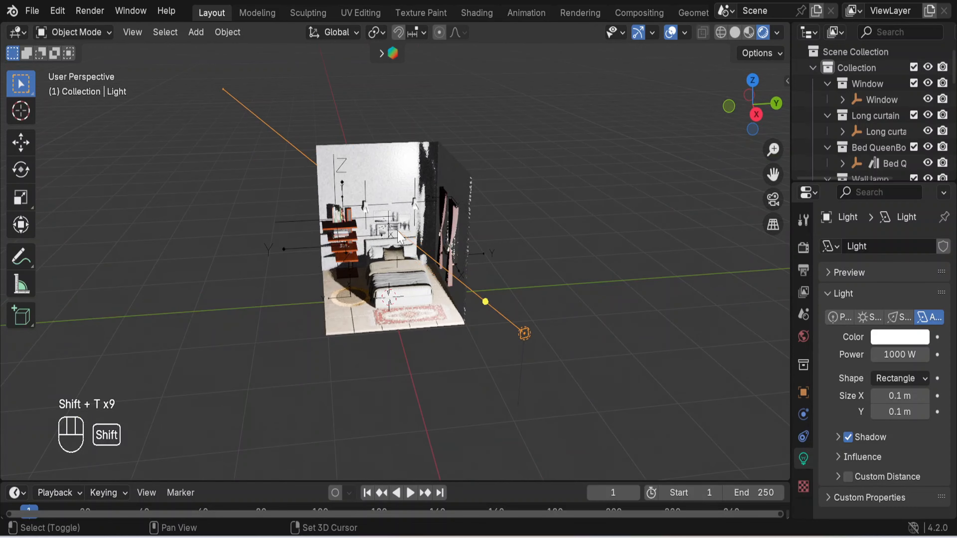
left_click(398, 231)
middle_click_drag(574, 355, 612, 343)
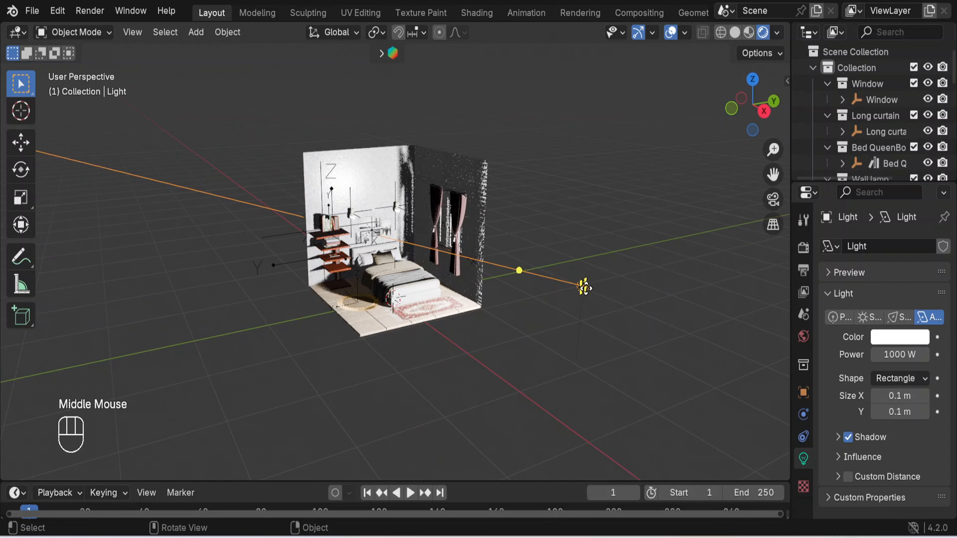
Step: Scale the area light up to about 18.5 times its size
key("s")
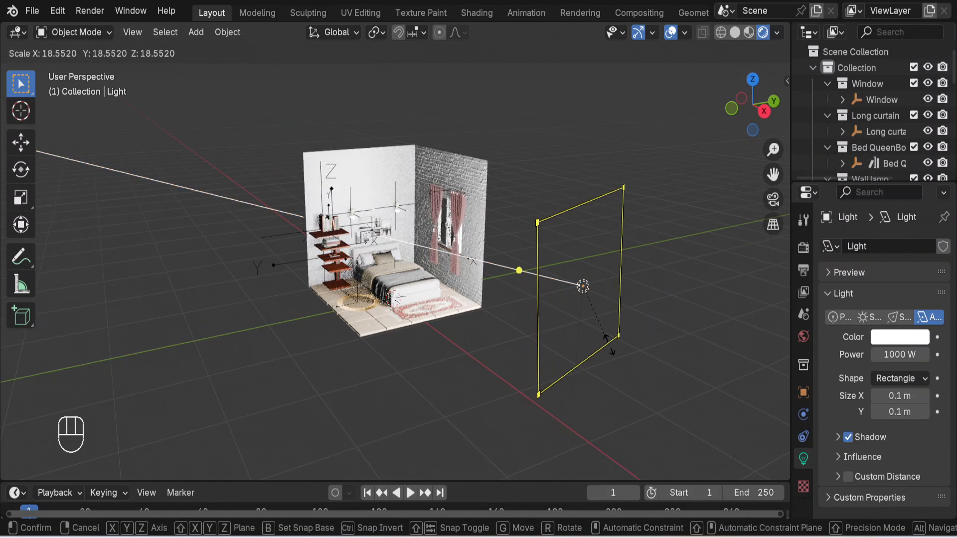
left_click(607, 342)
Step: Rotate the area light slightly, by about 1.2°, in a side view facing the window wall
middle_click_drag(626, 391, 694, 380)
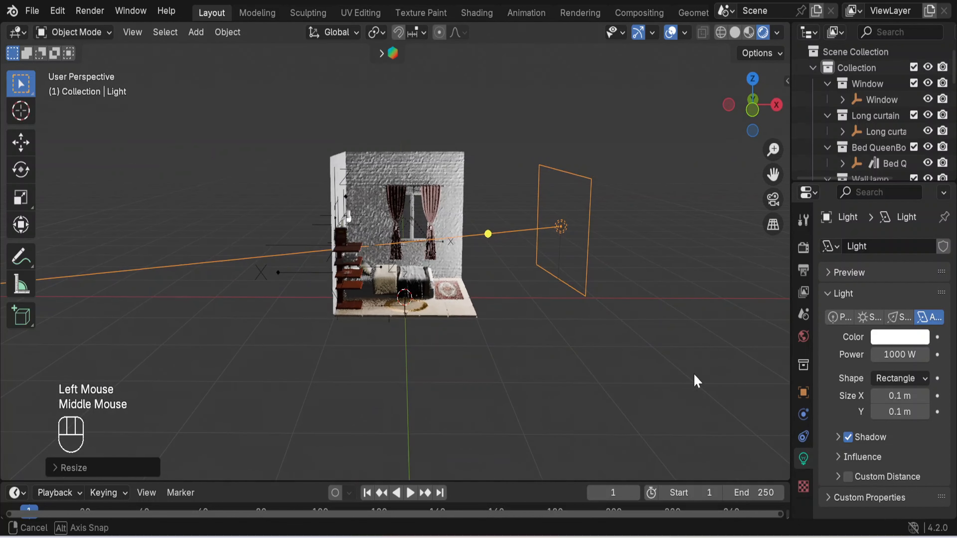
key("r")
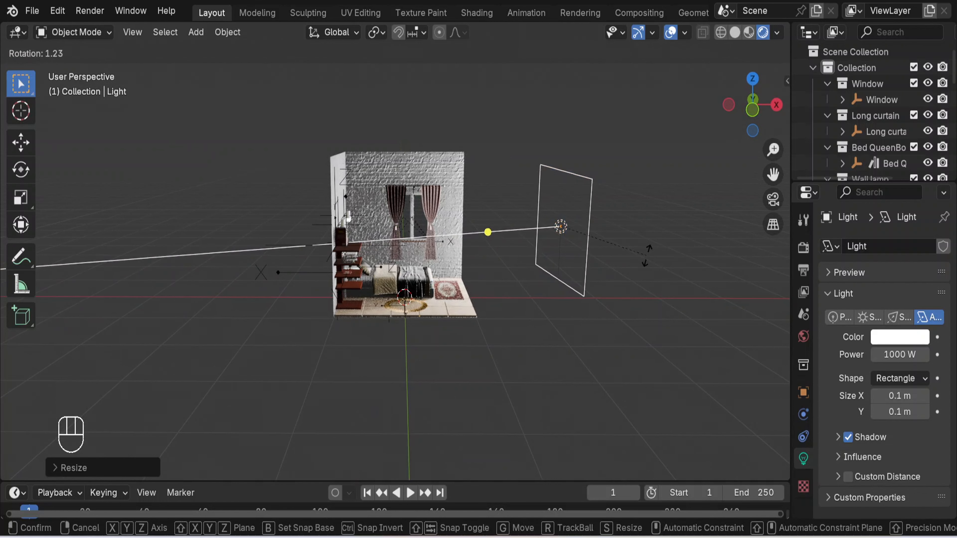
left_click(645, 256)
middle_click_drag(647, 265, 541, 271)
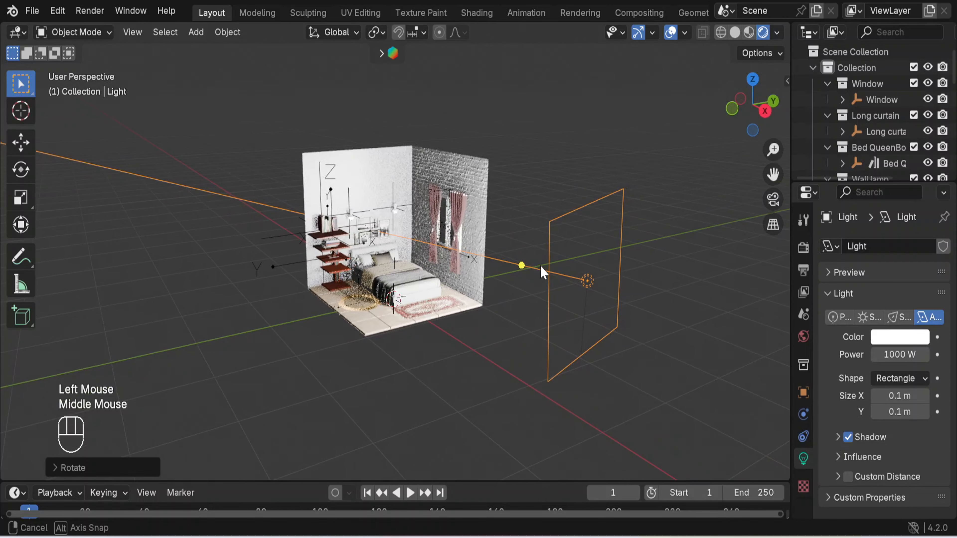
left_click(878, 354)
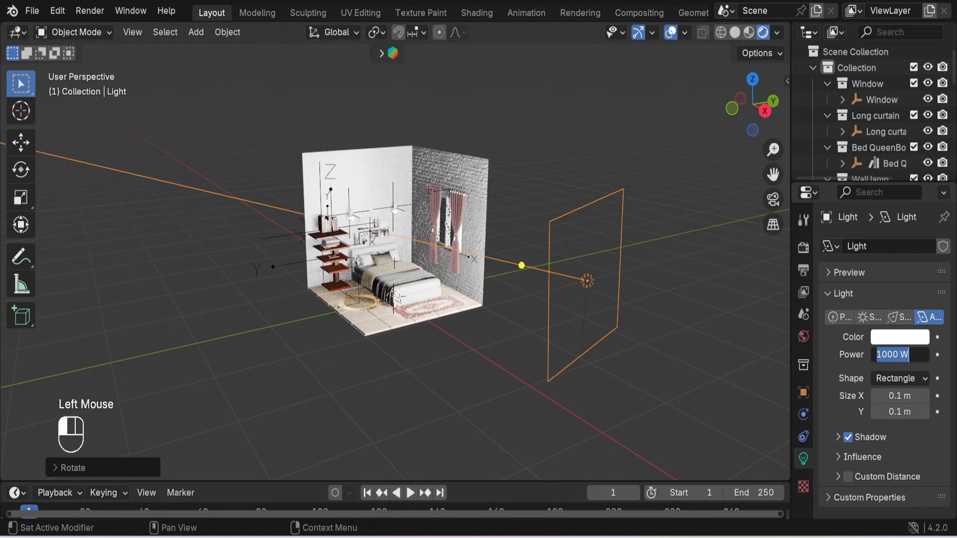
left_click(708, 343)
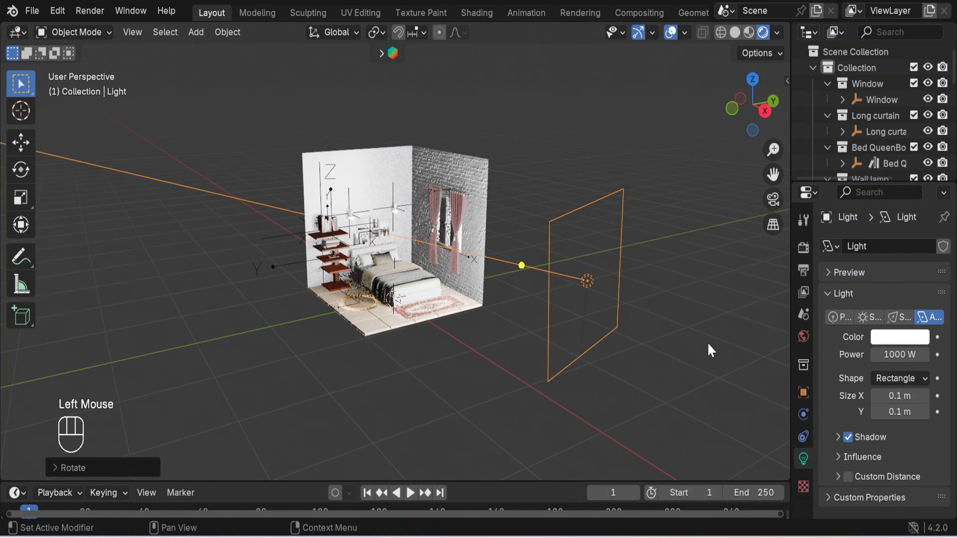
Step: Move the area light farther away from the room along the X axis
scroll(645, 335, "down", 2)
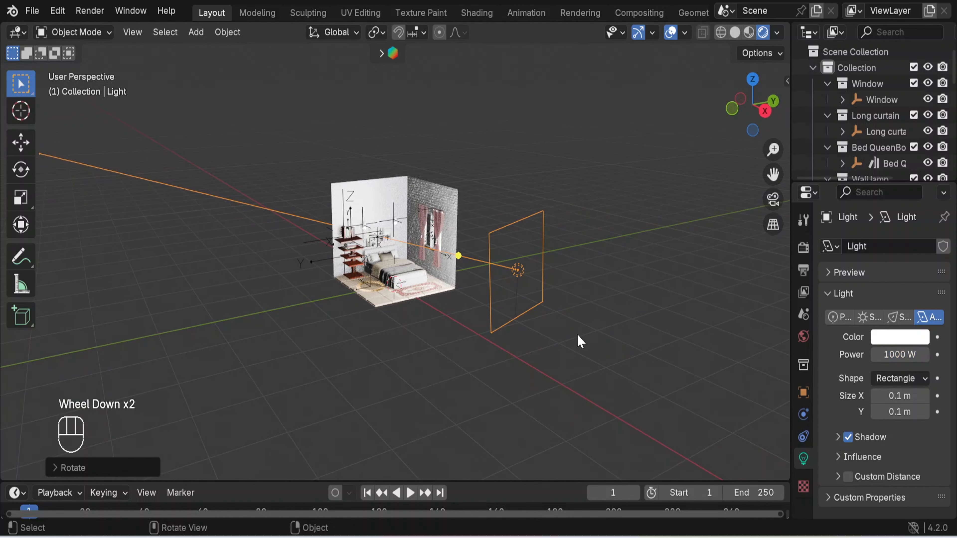
key("g")
key("x")
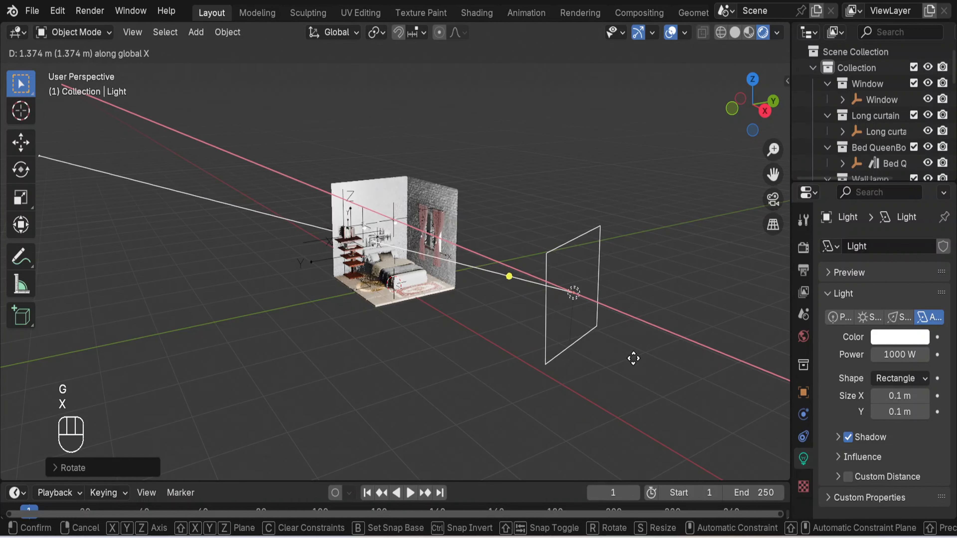
left_click(656, 368)
Step: Set the area light's power to 500 W and check the lighting inside the room
double_click(897, 353)
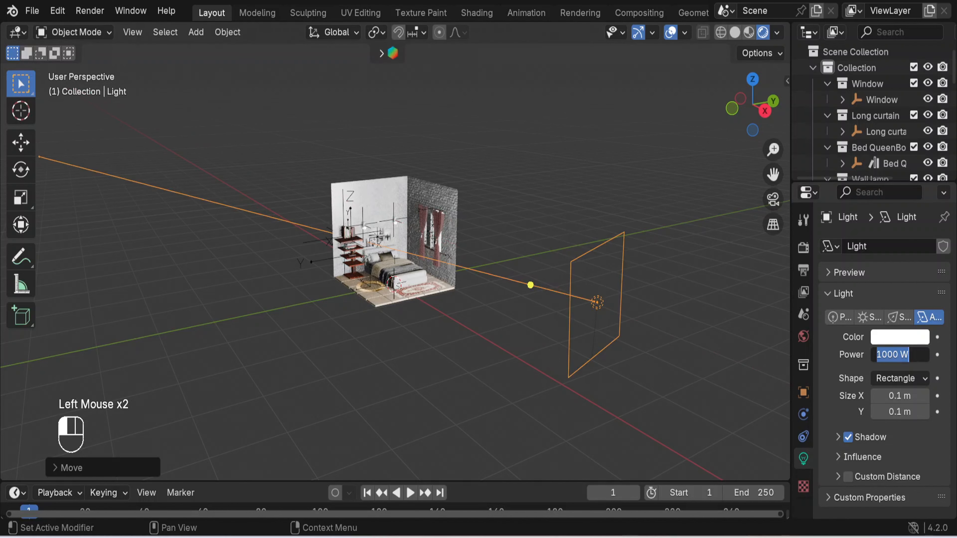
type("500")
key("Return")
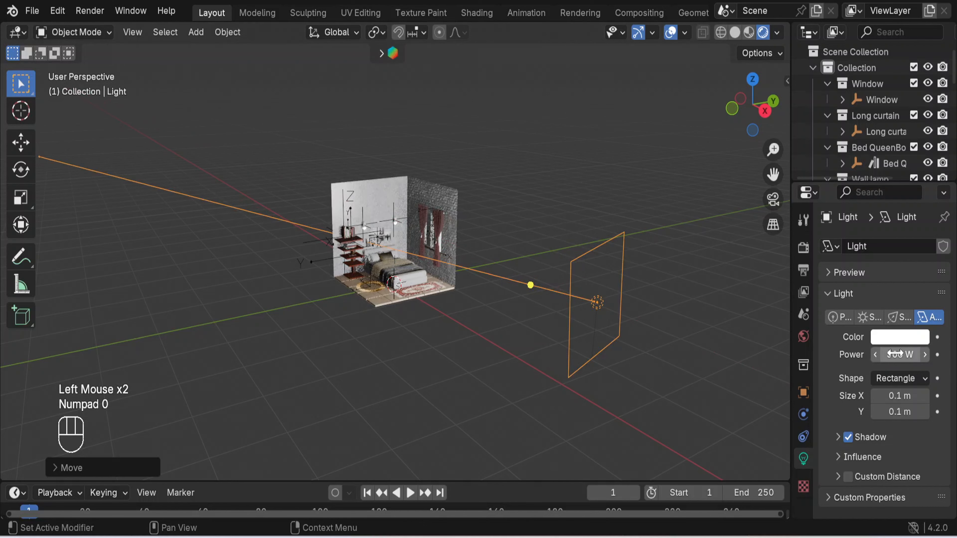
middle_click_drag(506, 365, 473, 351)
scroll(461, 321, "up", 3)
scroll(474, 353, "up", 4)
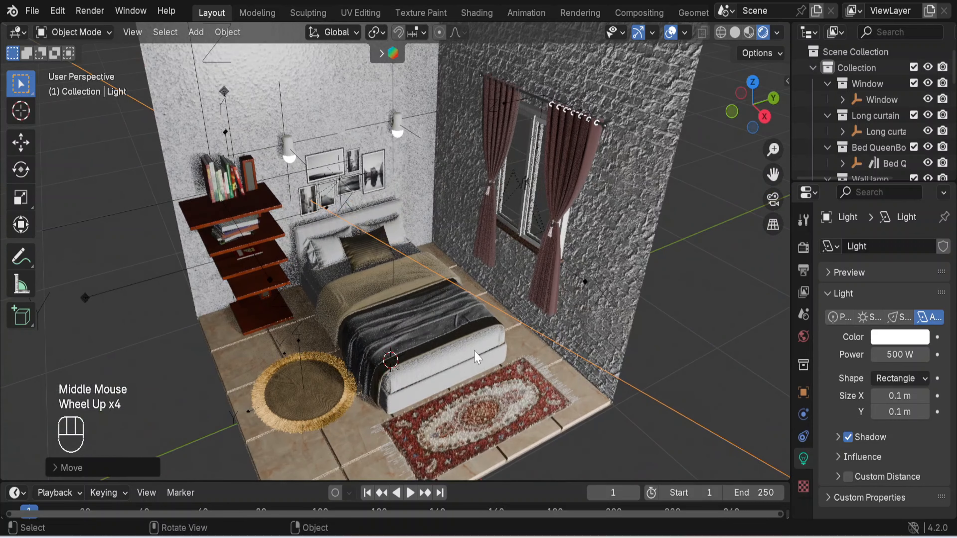
scroll(475, 356, "down", 4)
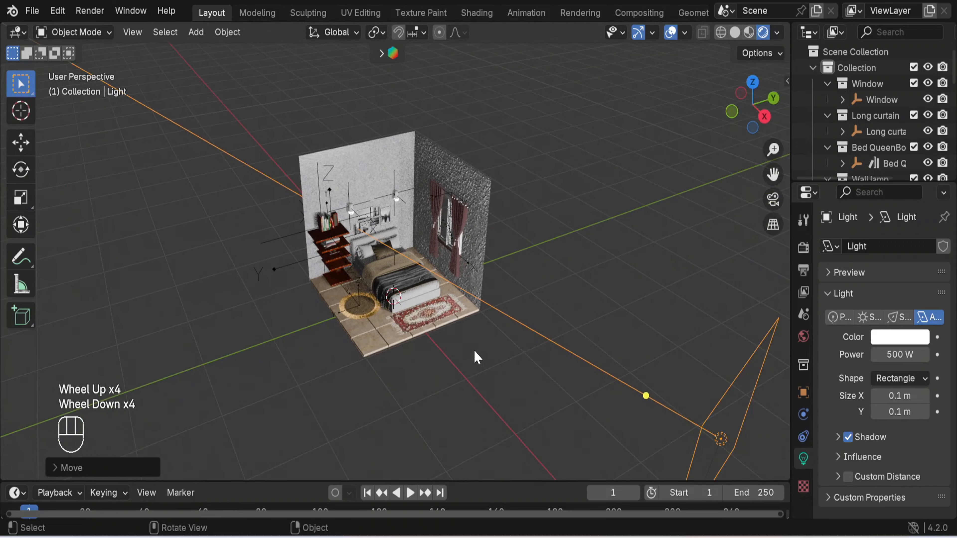
scroll(474, 349, "down", 1)
Step: Set the area light's power to 800 W
left_click(893, 355)
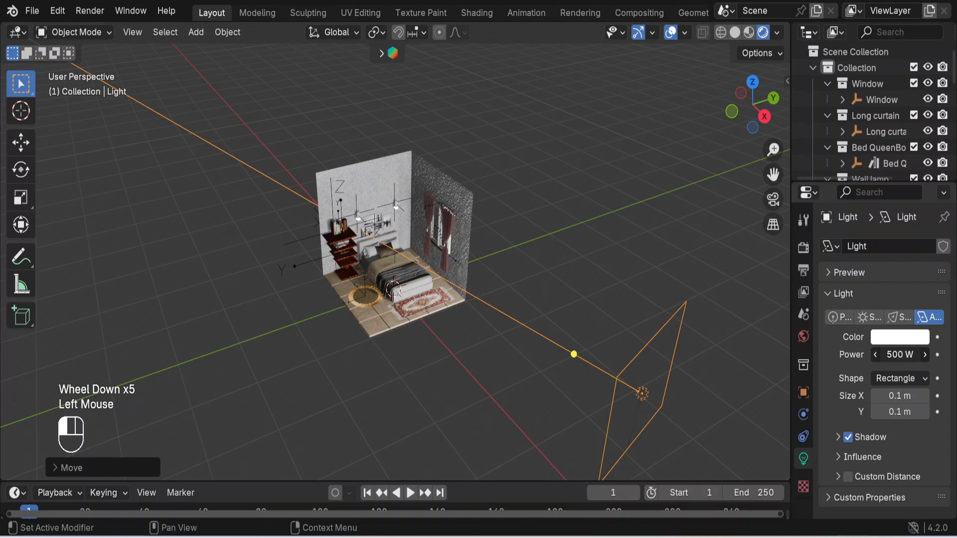
type("800")
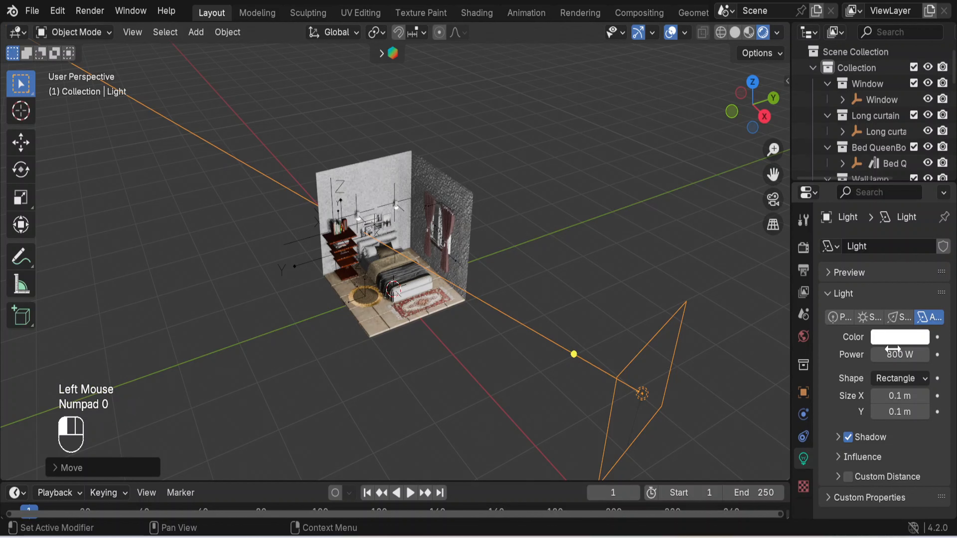
key("Return")
Step: Duplicate the area light more than 5 m along negative Y and aim the copy into the room at the bed
middle_click_drag(741, 323, 657, 331)
scroll(690, 304, "down", 2)
key("shift")
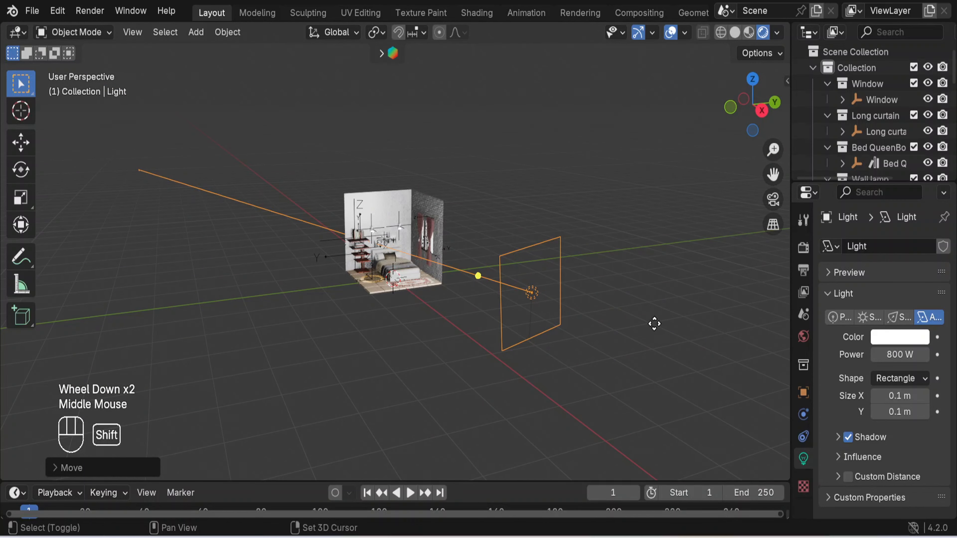
key("shift+d")
key("y")
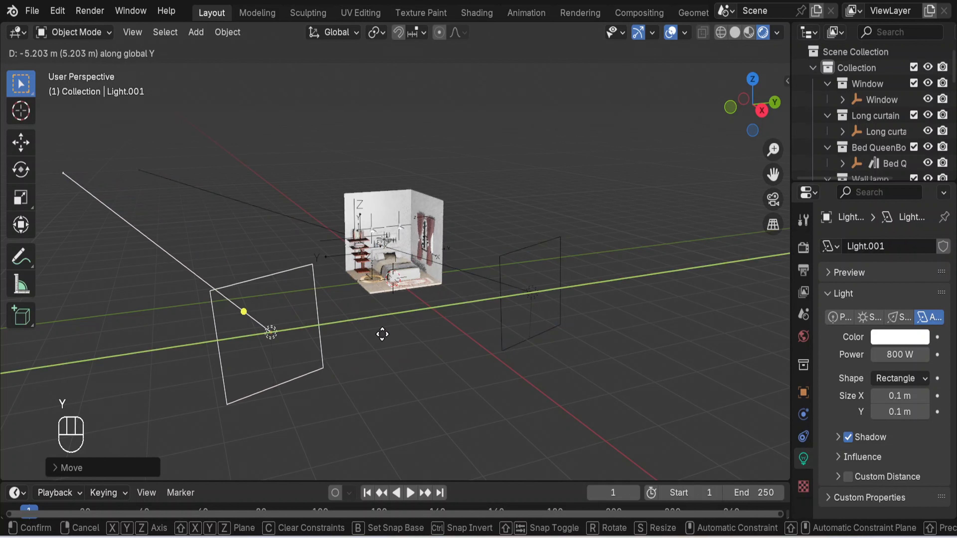
left_click(360, 335)
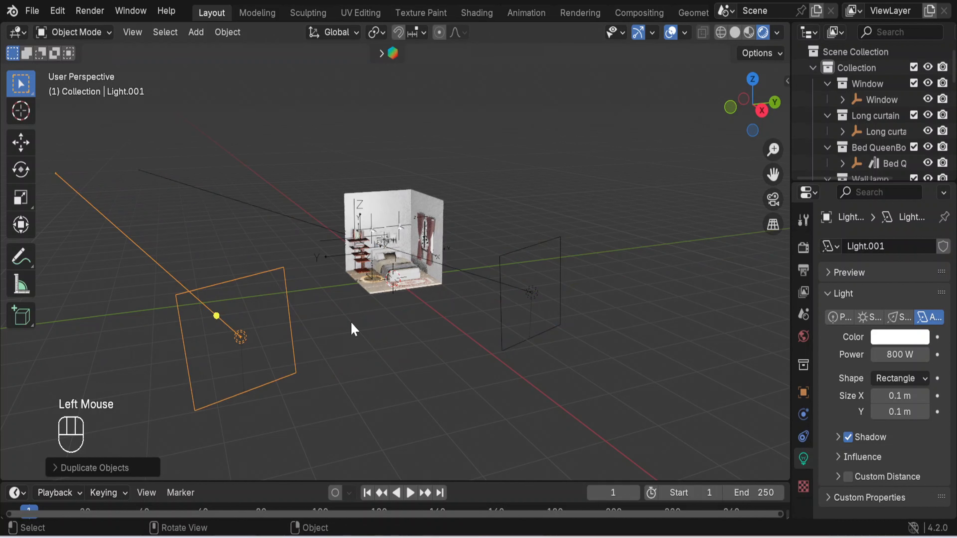
key("shift+t")
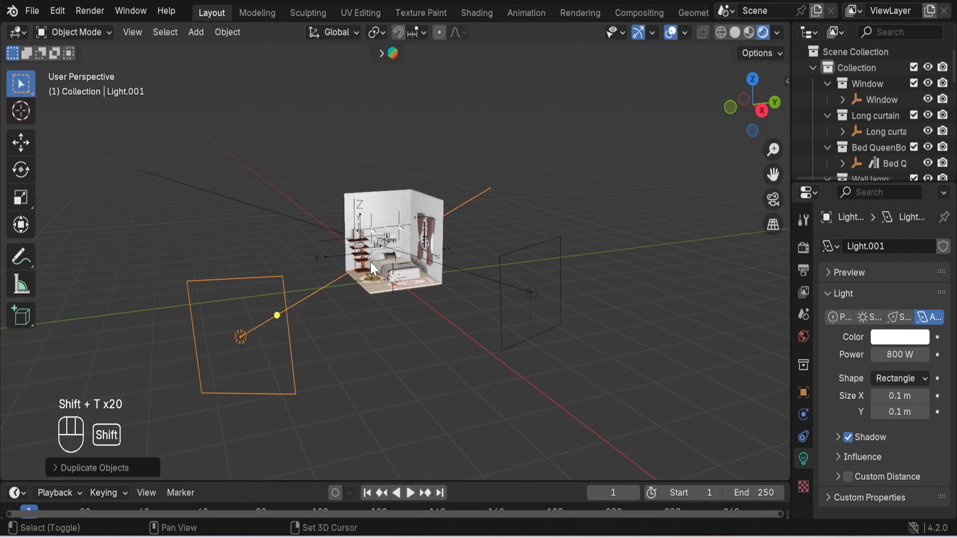
left_click(373, 270)
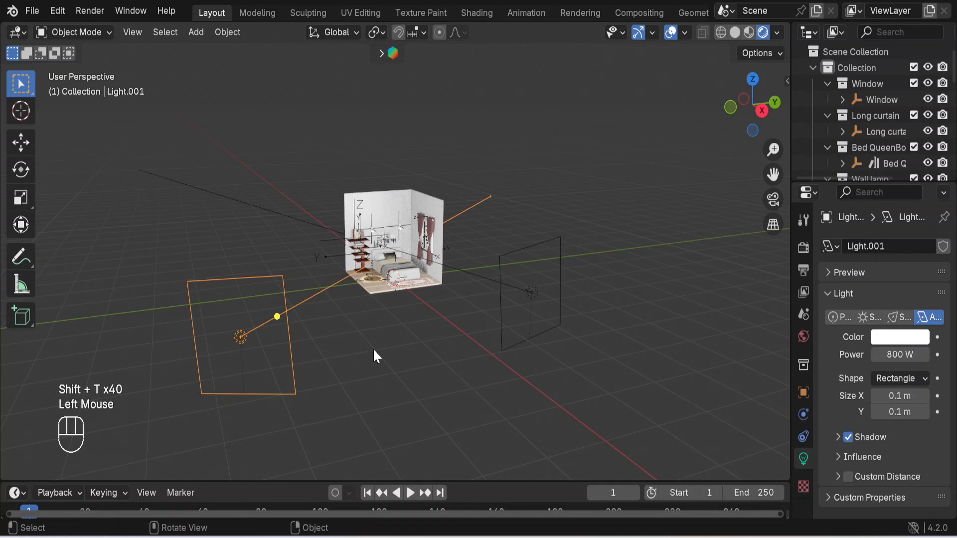
Step: Set the duplicated area light's power to 200 W
scroll(379, 380, "down", 3)
middle_click_drag(379, 380, 369, 397)
scroll(433, 305, "up", 7)
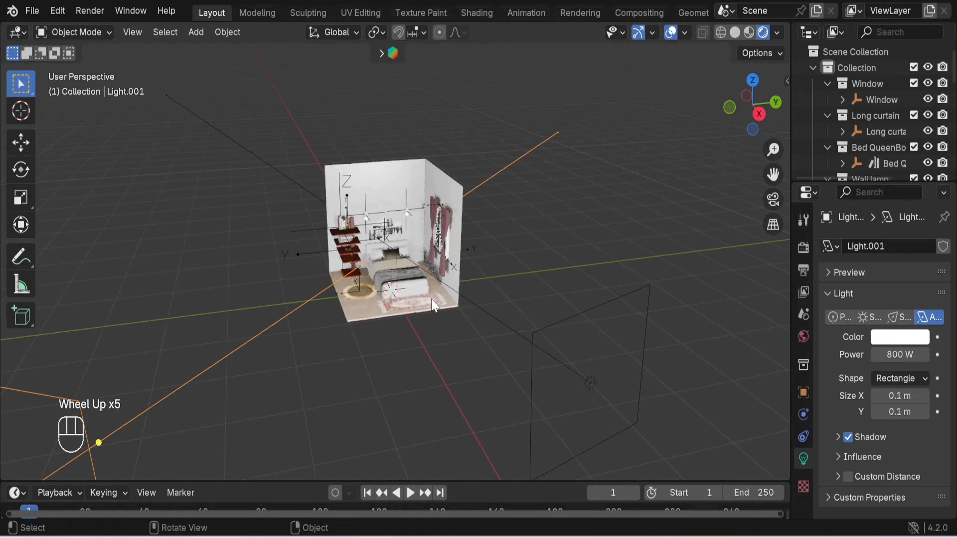
middle_click_drag(469, 369, 509, 354)
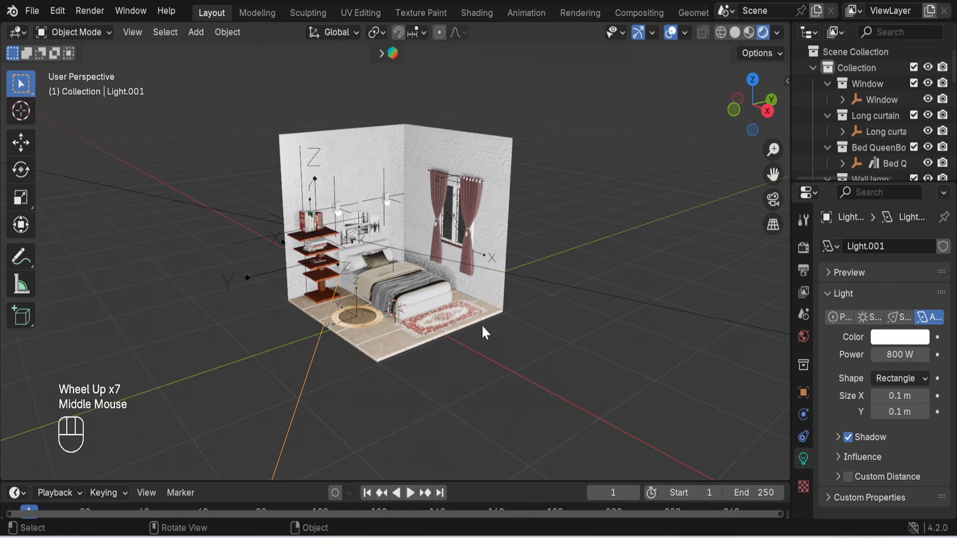
scroll(482, 332, "up", 3)
scroll(486, 333, "down", 1)
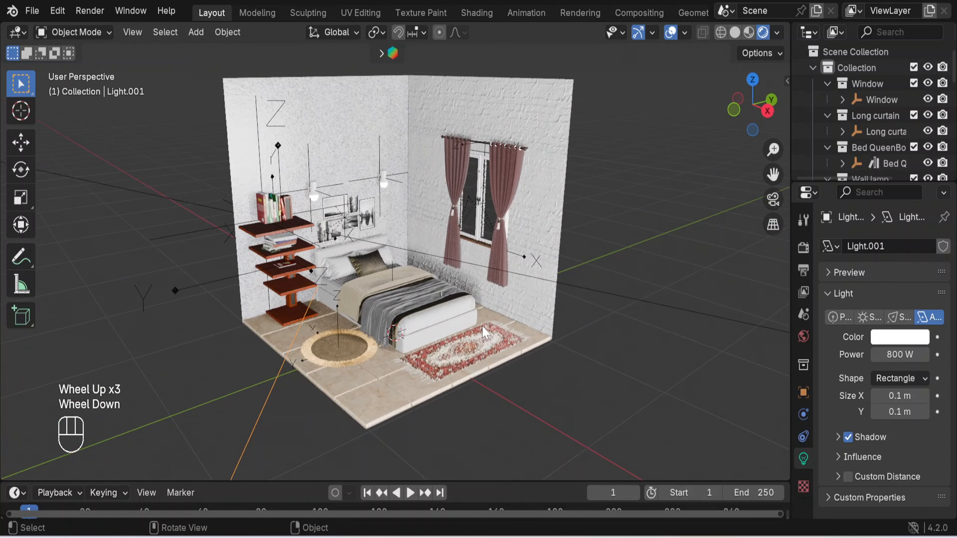
middle_click_drag(466, 372, 471, 351)
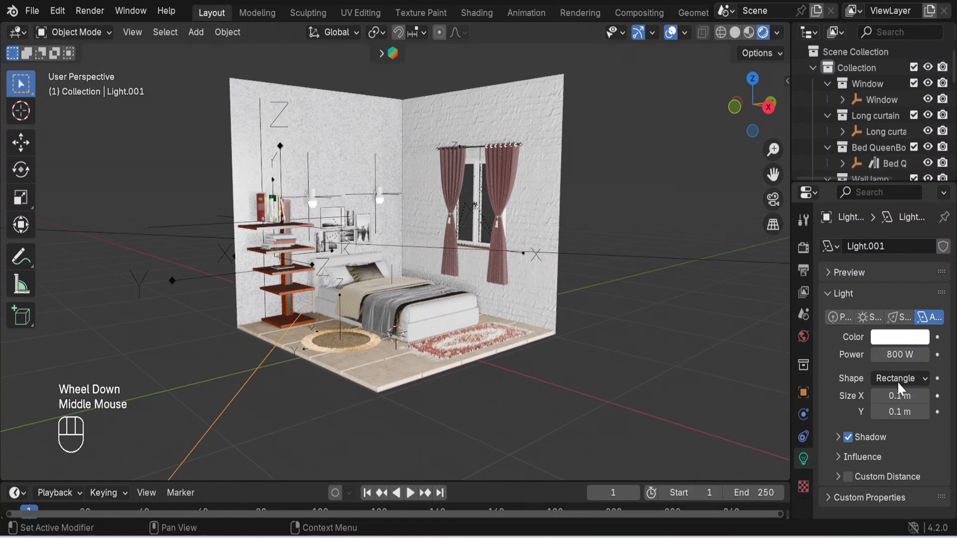
left_click(899, 355)
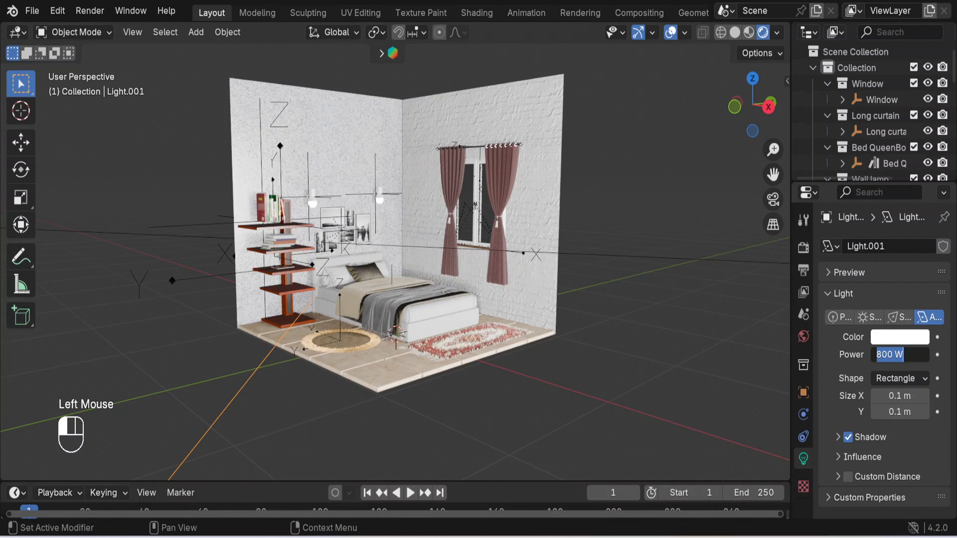
type("200")
key("Return")
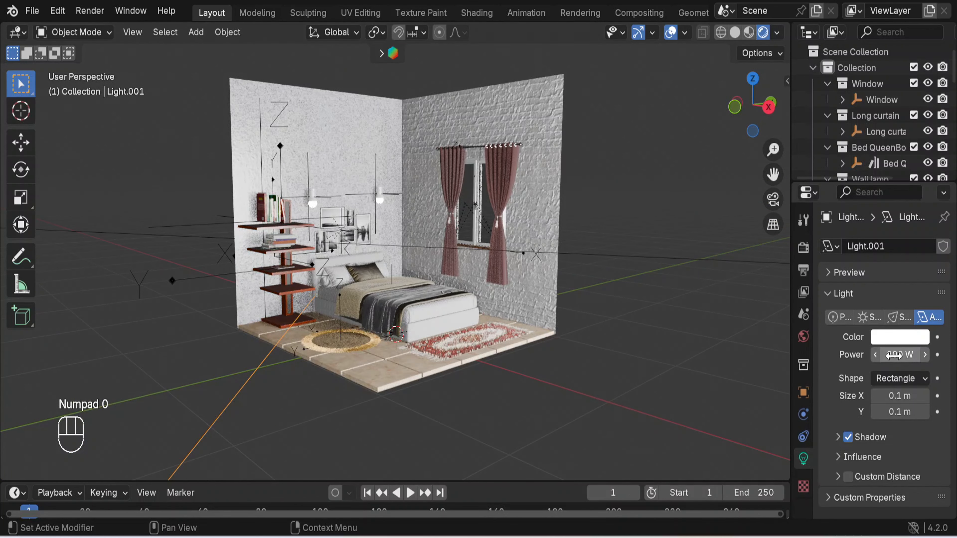
Step: Select the original area light and set its power to 400 W
scroll(611, 403, "down", 5)
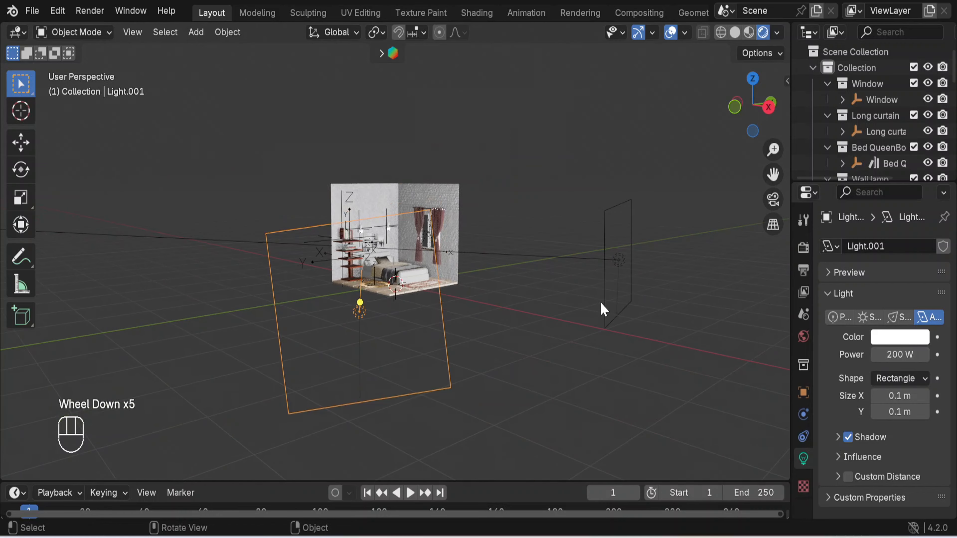
left_click(607, 286)
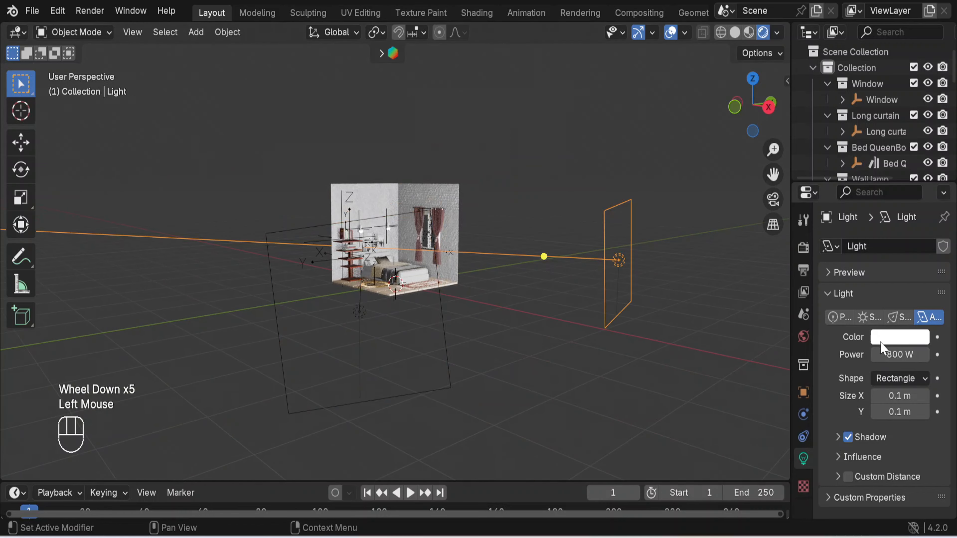
left_click(900, 354)
type("400")
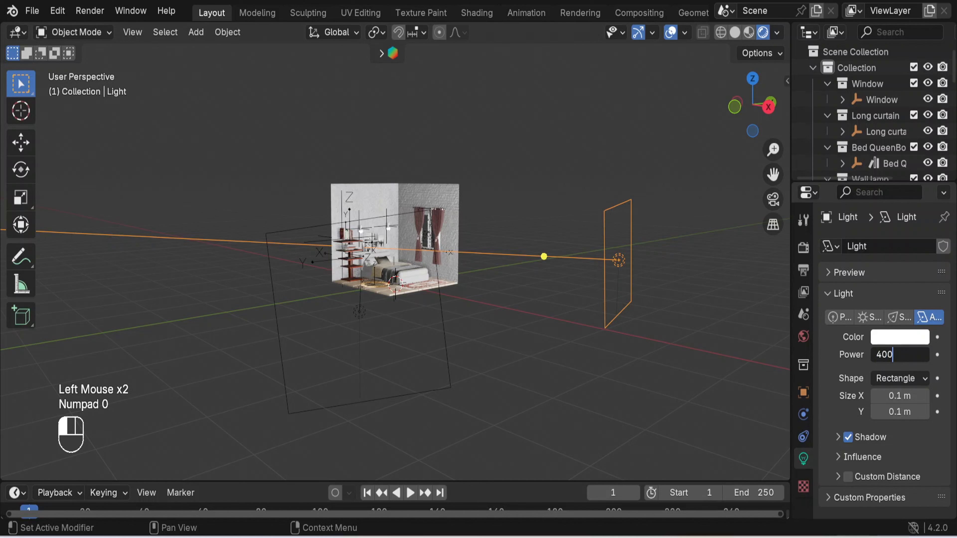
key("Return")
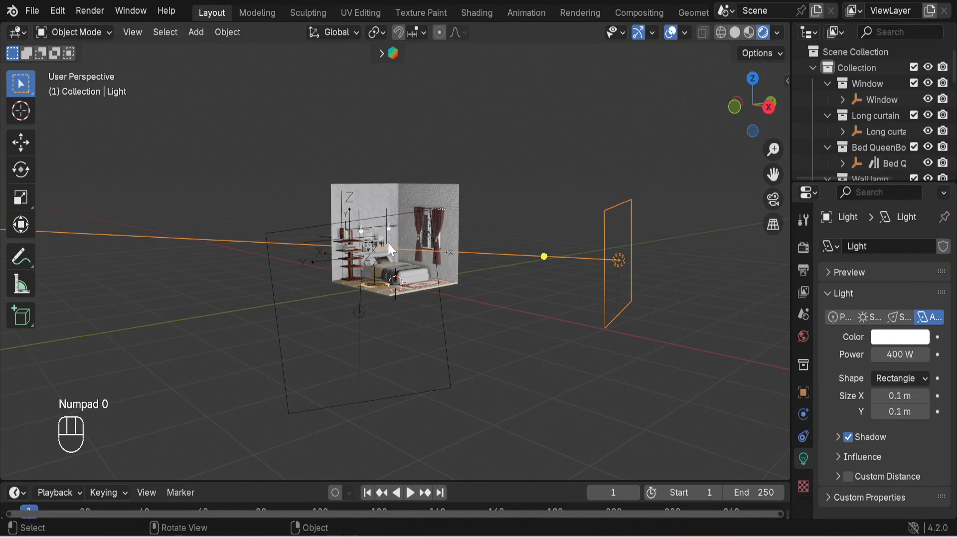
Step: Examine how the two area lights illuminate the walls, furniture and floor from several angles and distances
scroll(416, 198, "up", 5)
scroll(433, 217, "up", 2)
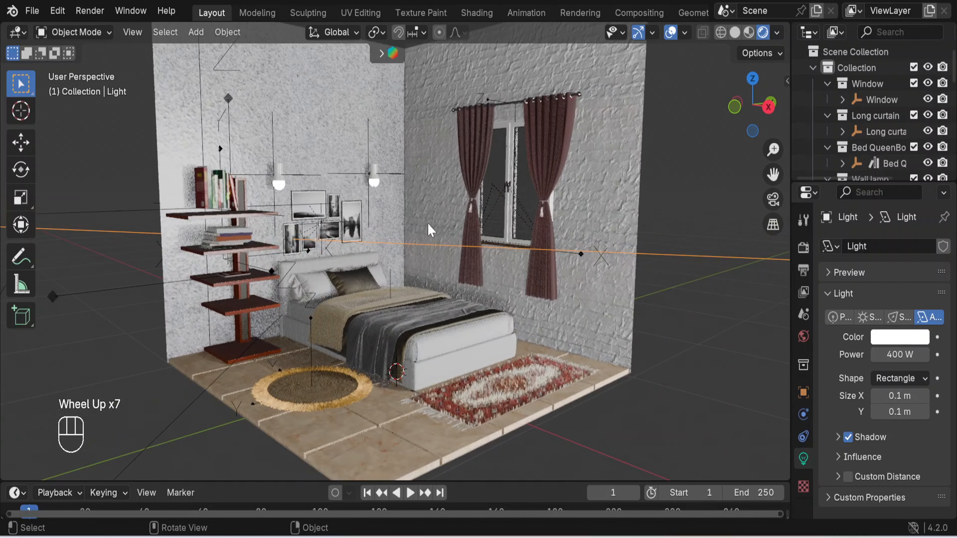
middle_click_drag(427, 228, 440, 285)
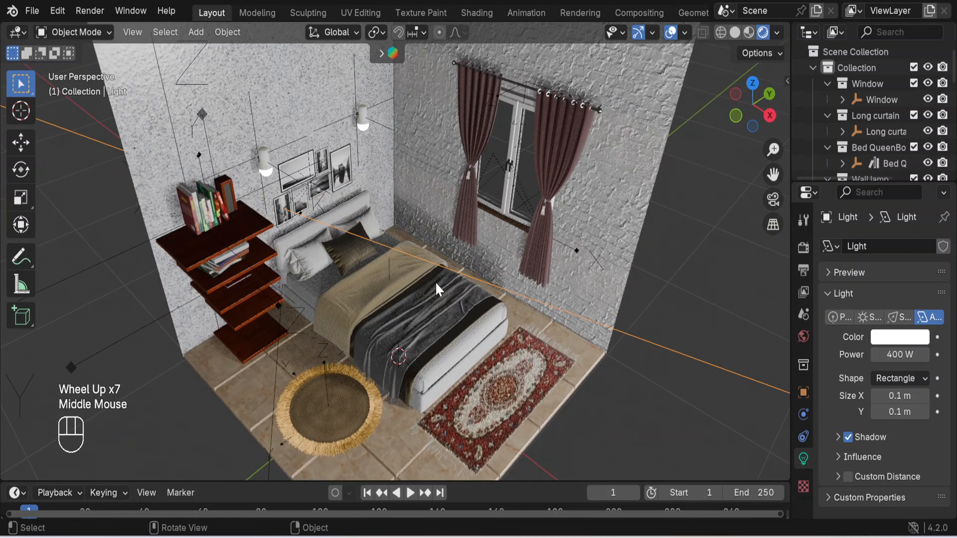
scroll(437, 290, "down", 2)
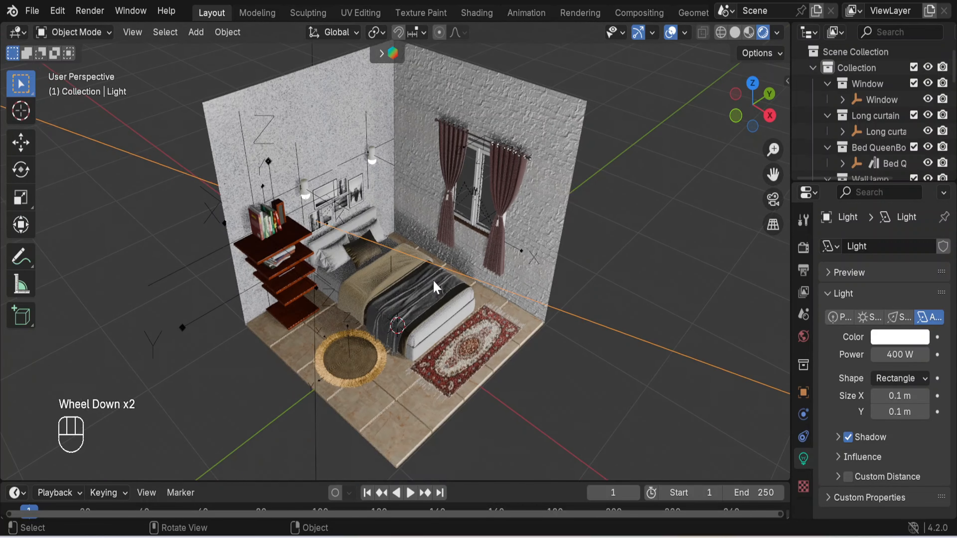
middle_click_drag(499, 248, 649, 222)
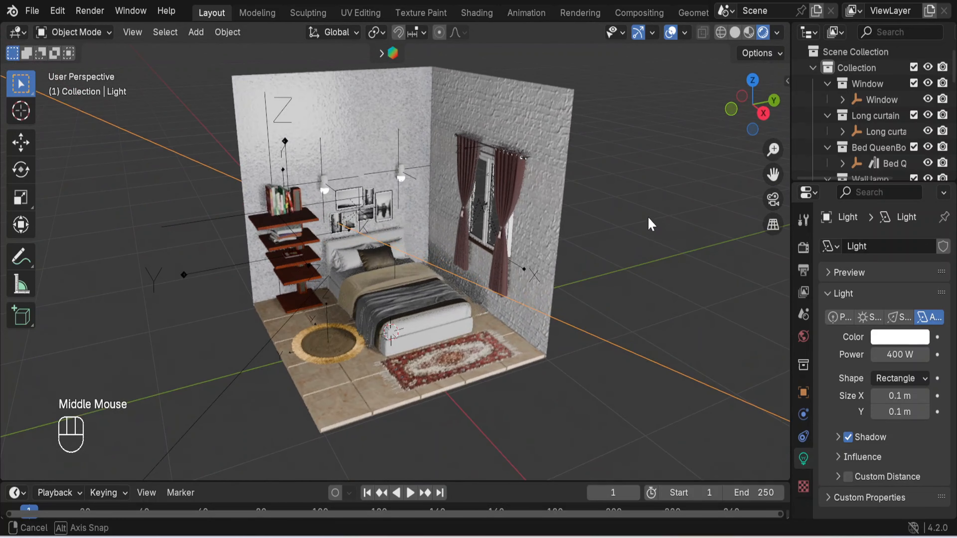
scroll(636, 226, "down", 6)
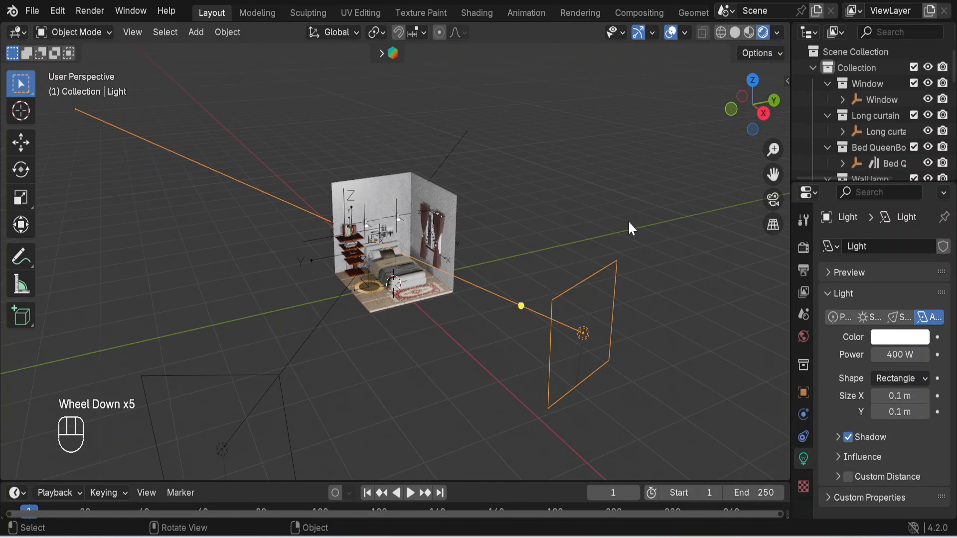
scroll(628, 222, "down", 1)
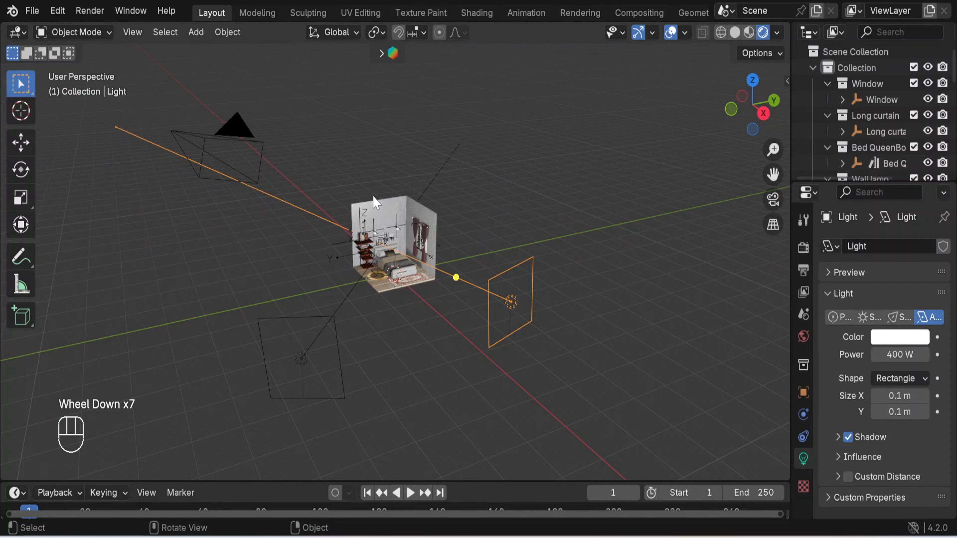
scroll(394, 183, "up", 5)
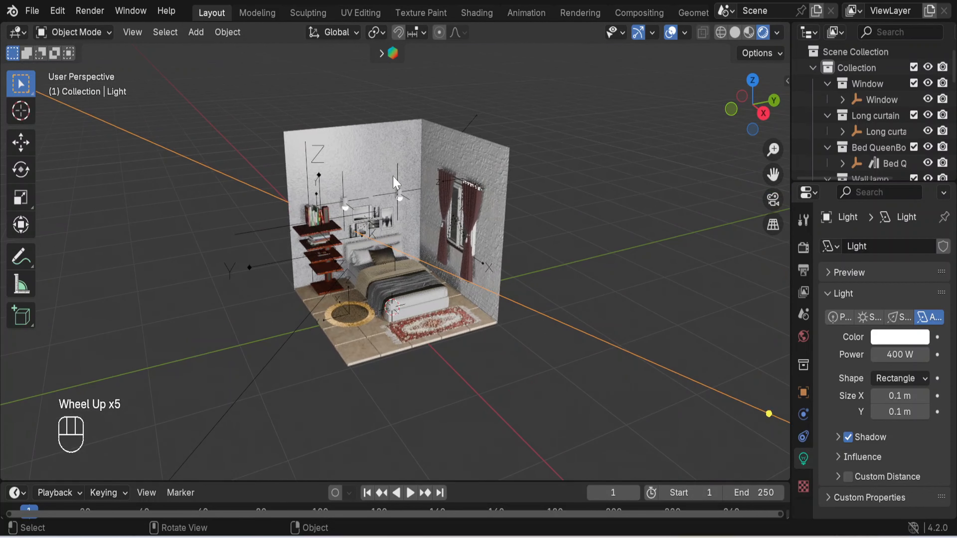
Step: Add a point light to the scene and raise it about 4.6 m along Z above the room
scroll(394, 183, "down", 5)
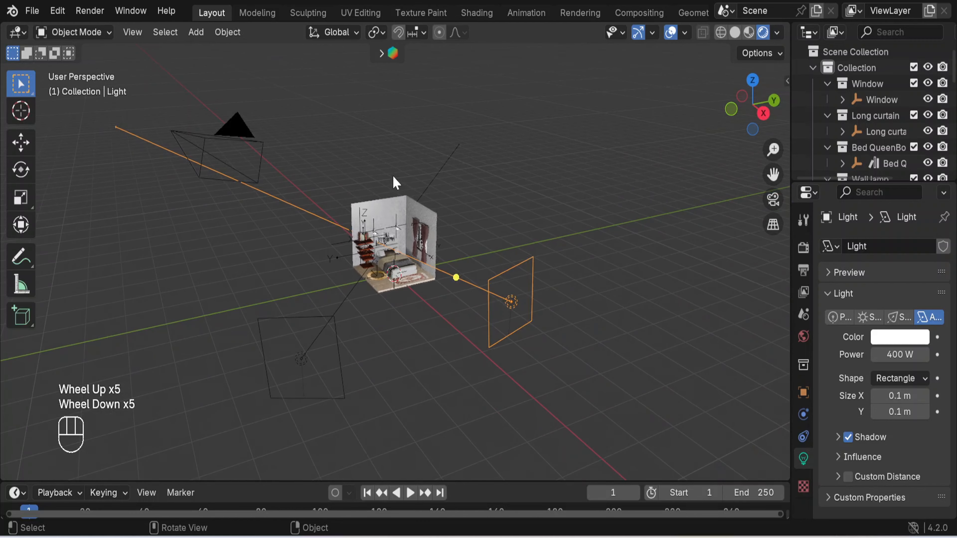
key("shift")
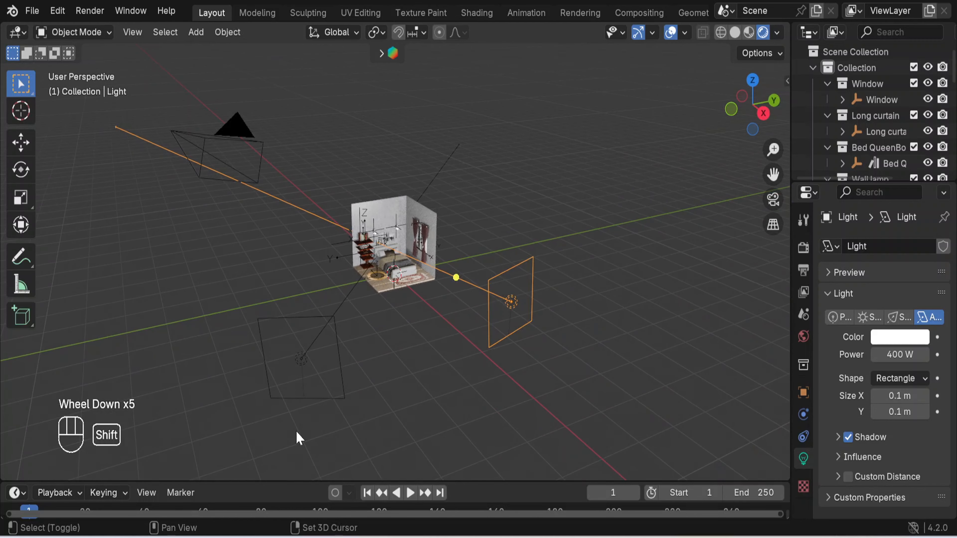
key("shift+a")
mouse_move(295, 422)
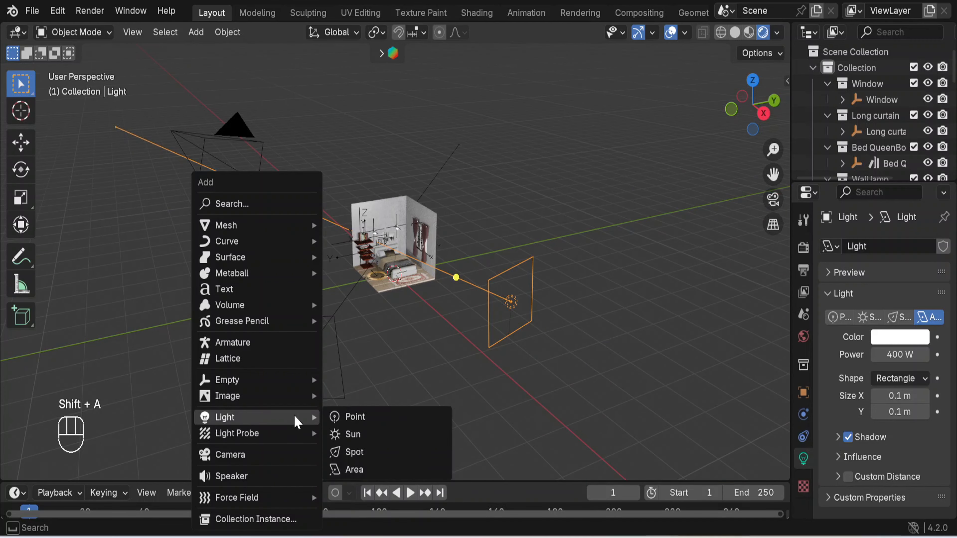
left_click(384, 426)
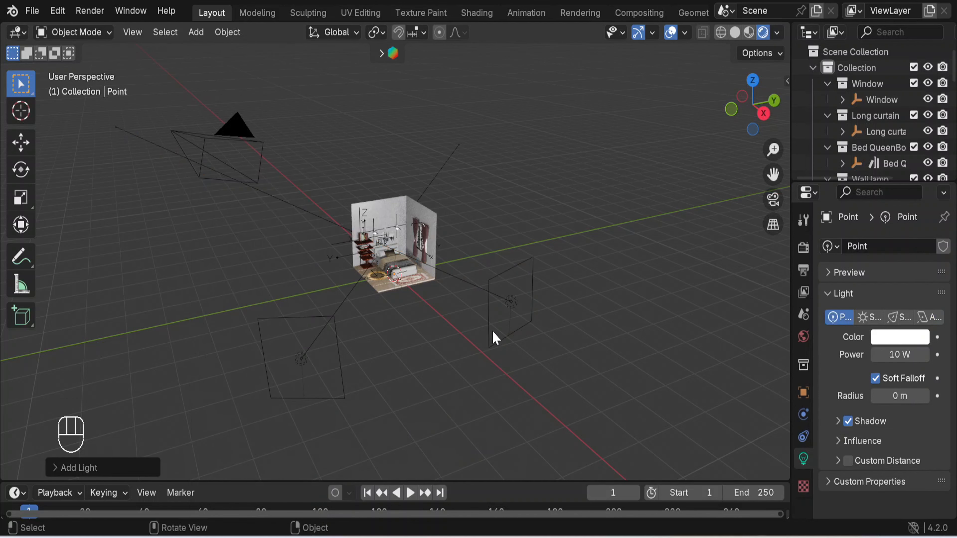
scroll(494, 334, "down", 3)
key("g")
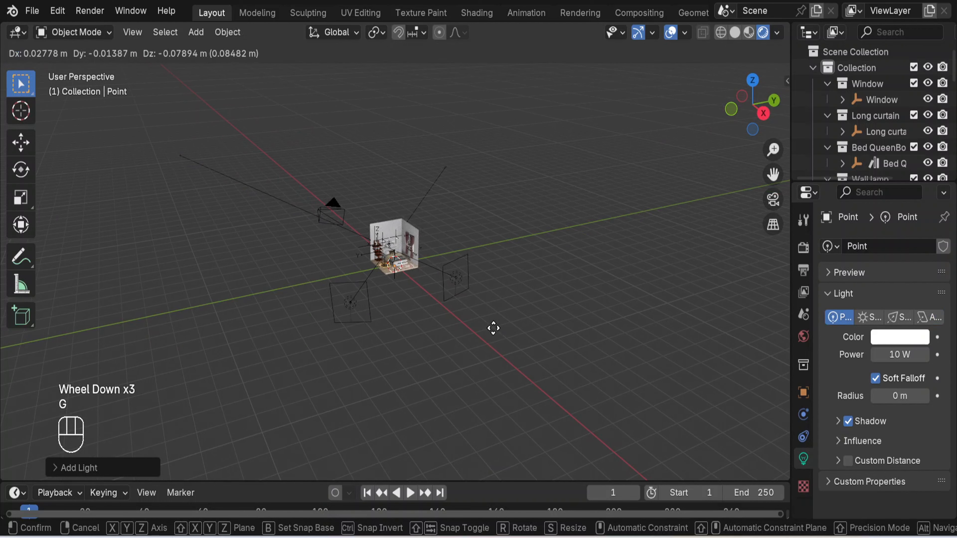
key("z")
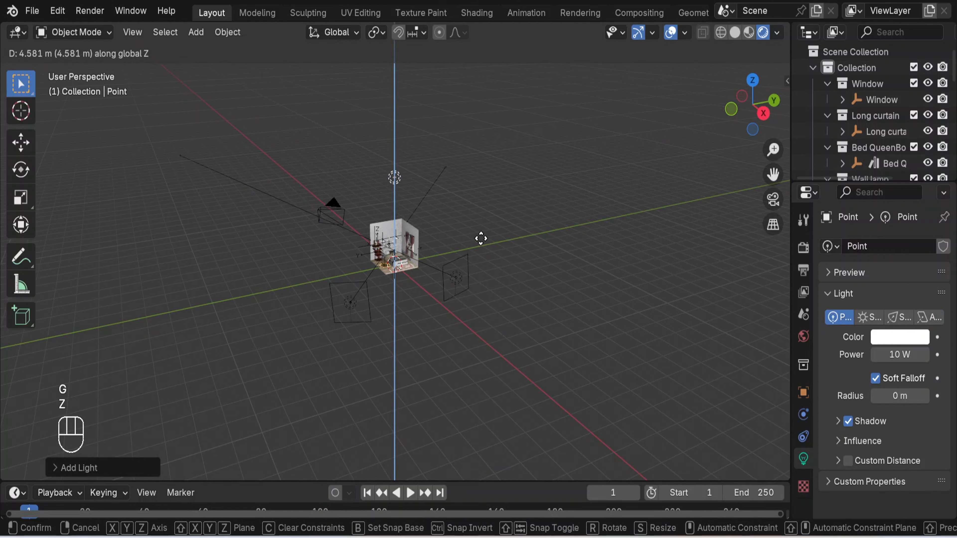
left_click(481, 238)
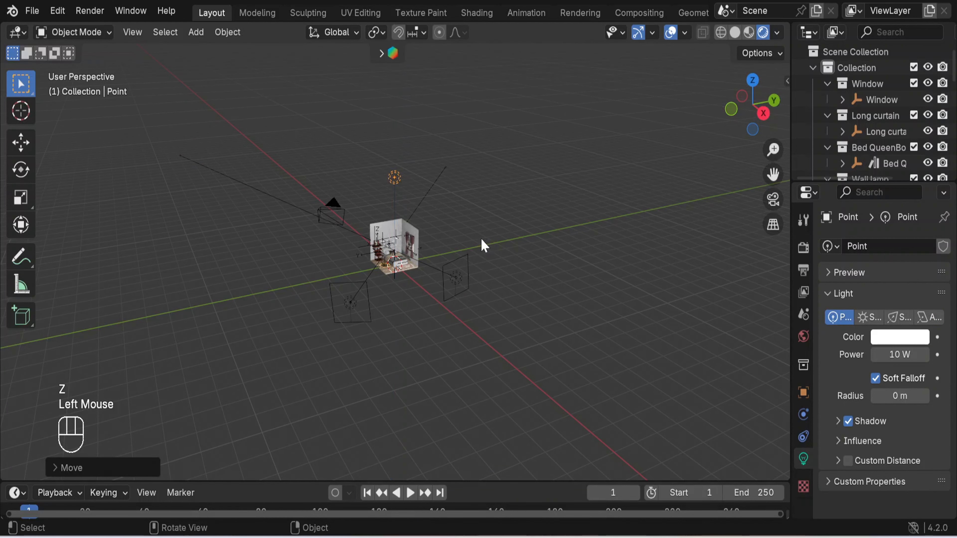
Step: Set the point light's power to 500 W
double_click(890, 353)
type("500")
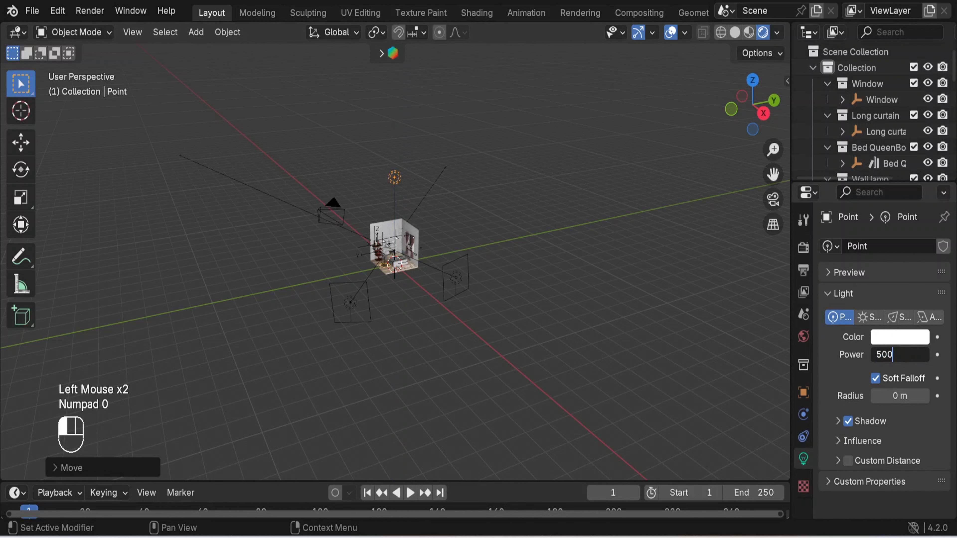
key("Return")
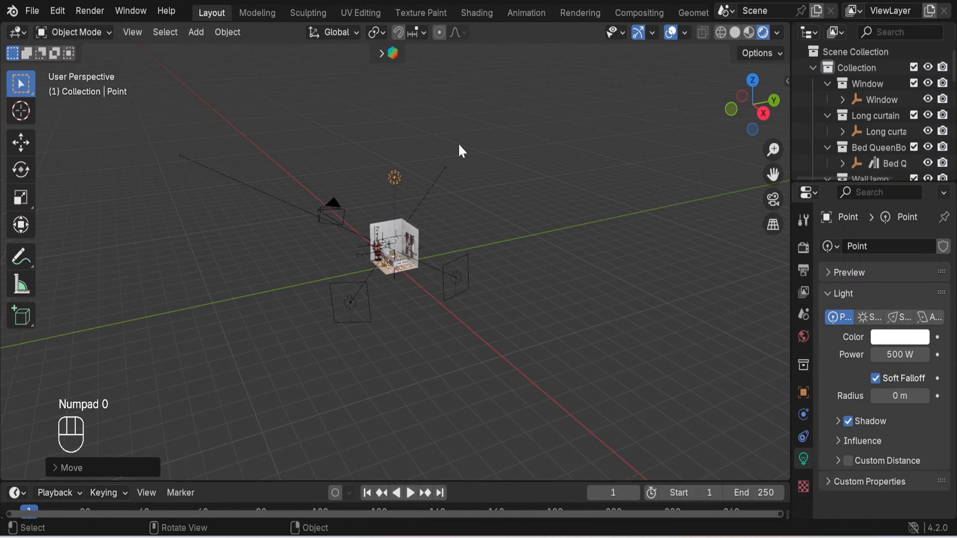
Step: Lower the point light about 1 m along Z, keeping it above the room
scroll(461, 151, "up", 5)
scroll(462, 151, "down", 3)
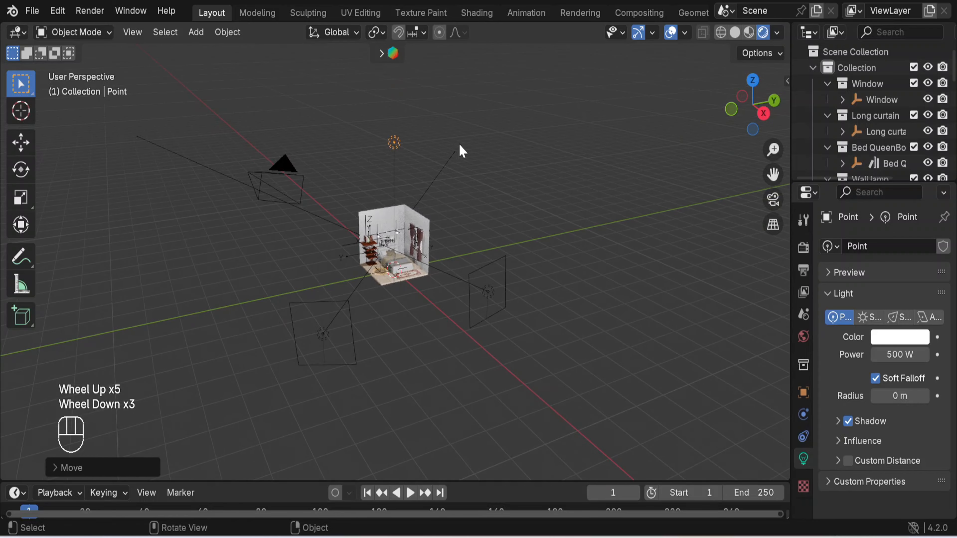
key("g")
key("z")
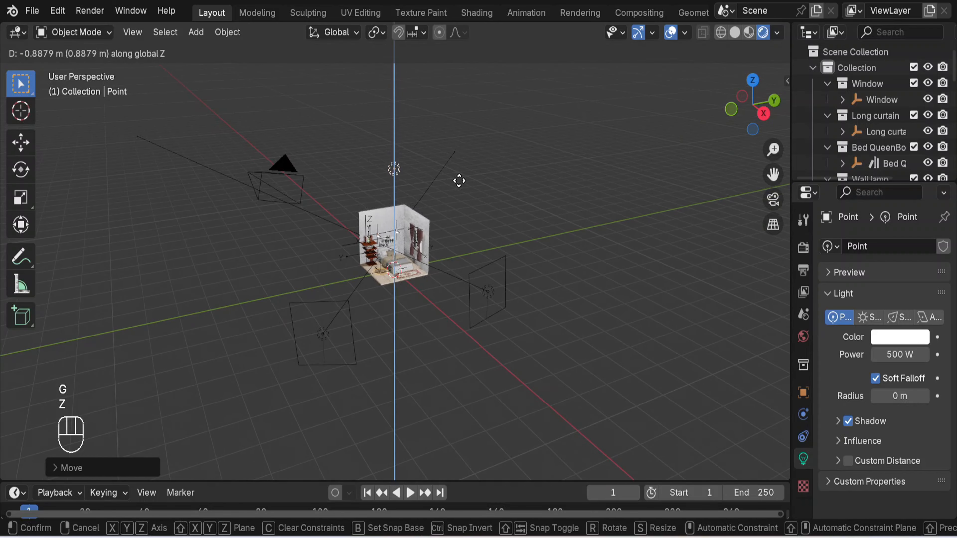
left_click(460, 189)
Step: Select the wall lamp bulb nearest the window and change its emission color to a saturated amber yellow
scroll(457, 193, "up", 4)
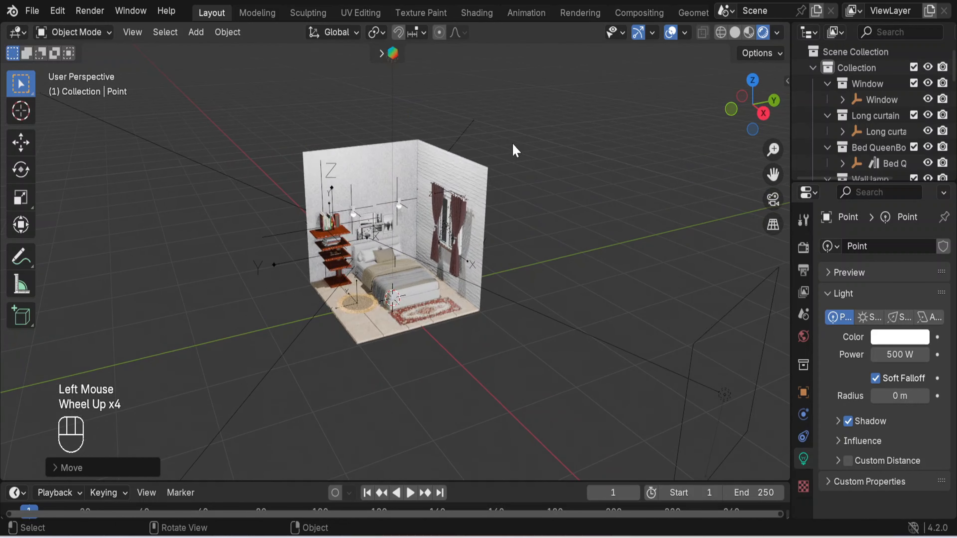
middle_click_drag(455, 193, 506, 233, "shift")
scroll(507, 233, "up", 3)
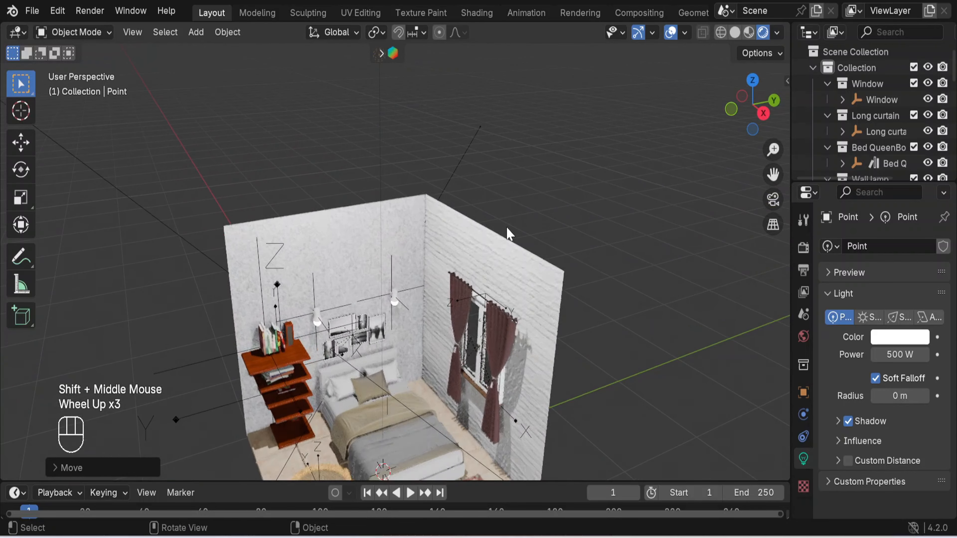
scroll(506, 234, "down", 2)
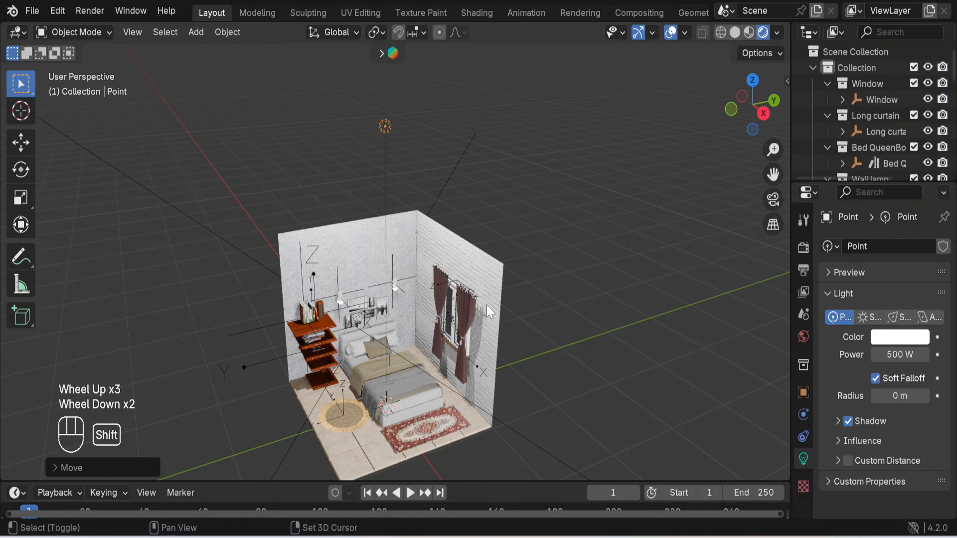
middle_click_drag(489, 302, 488, 279, "shift")
scroll(488, 237, "up", 2)
scroll(346, 217, "up", 3)
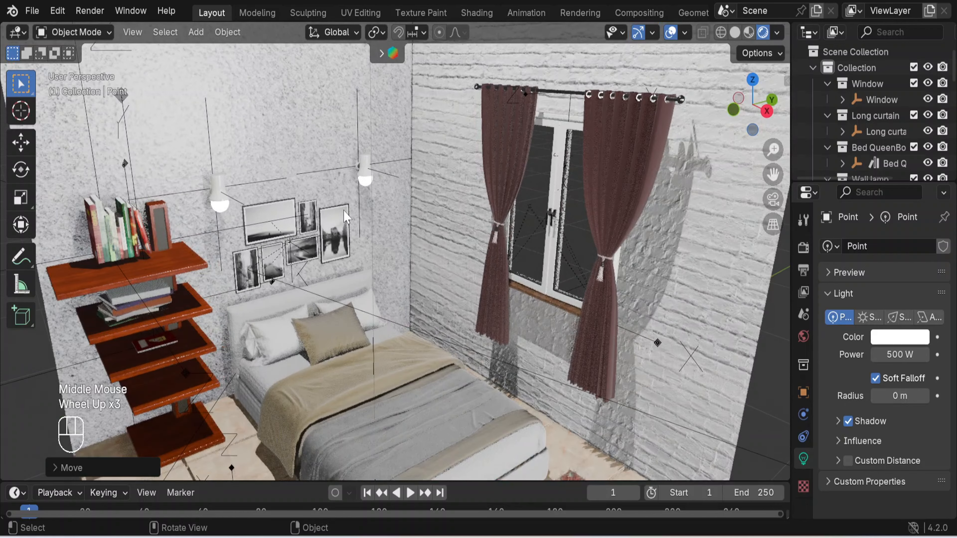
left_click(366, 185)
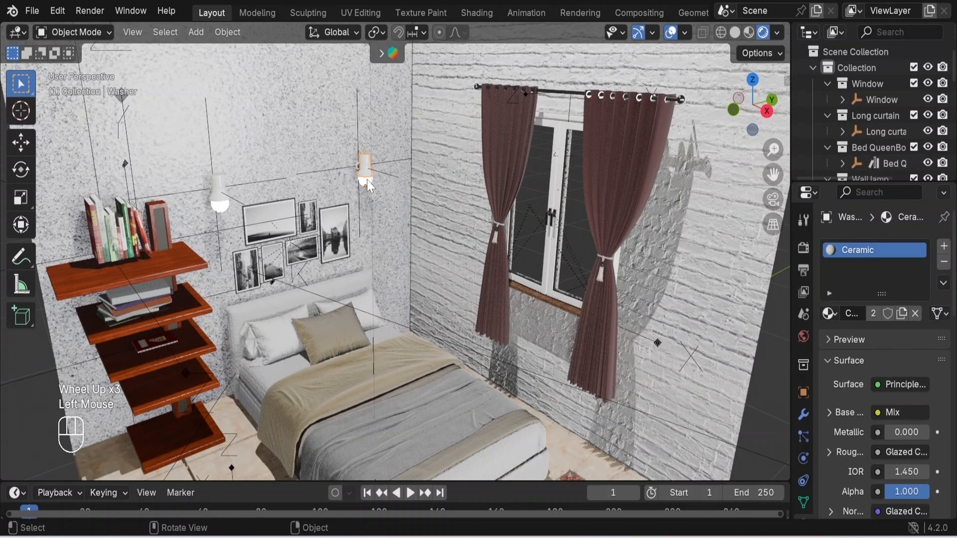
left_click(367, 186)
scroll(357, 192, "up", 2)
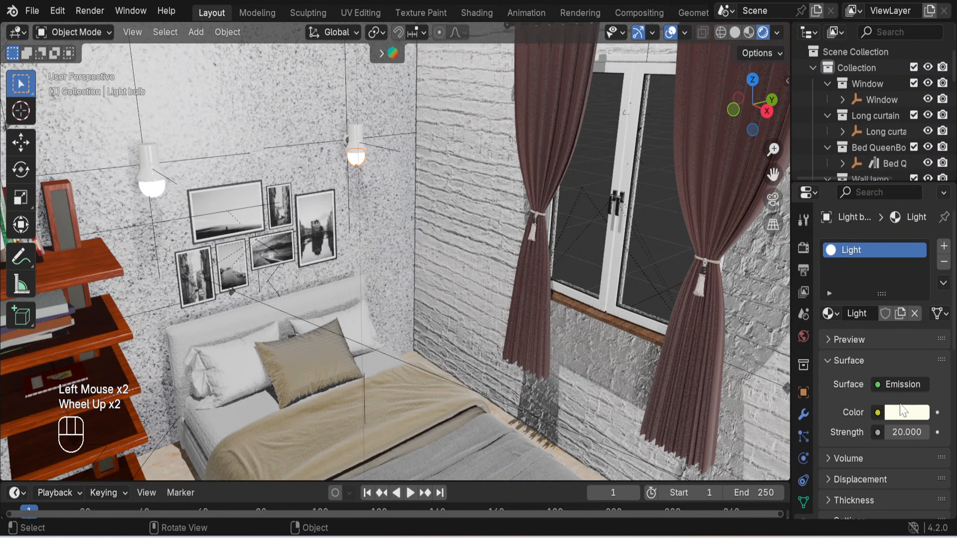
scroll(904, 414, "down", 1)
left_click(904, 413)
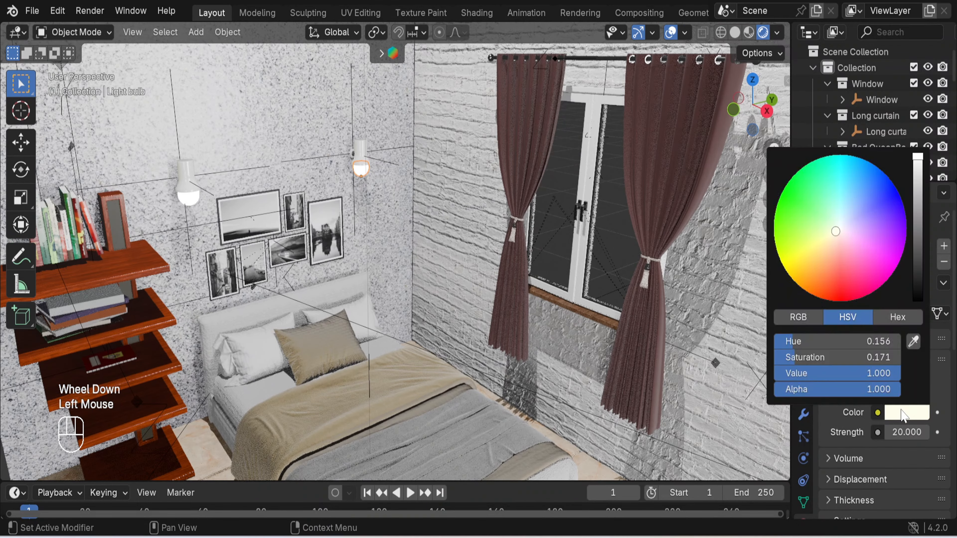
left_click(801, 269)
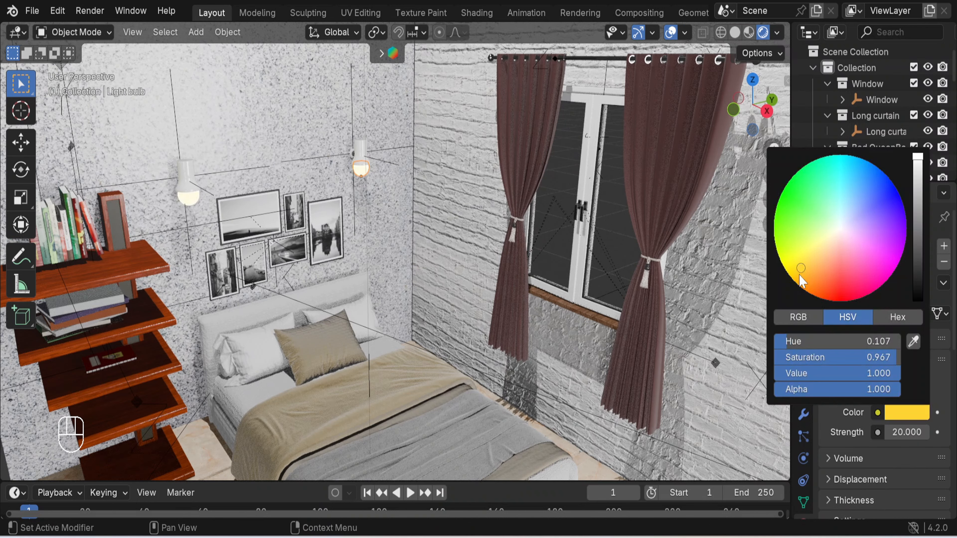
left_click(799, 275)
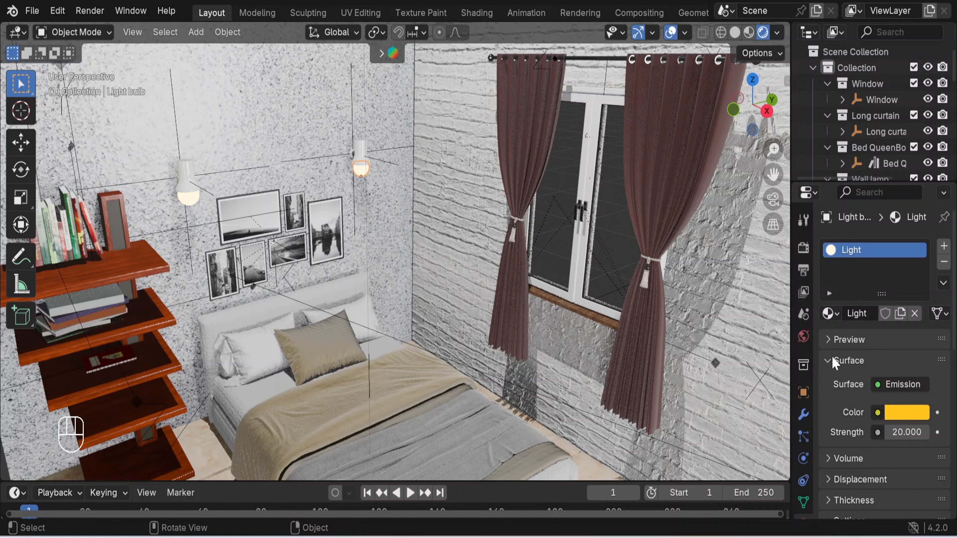
Step: Set the emission strength of the wall lamp bulbs' shared Light material to 1000 and check the other bulb
left_click(190, 205)
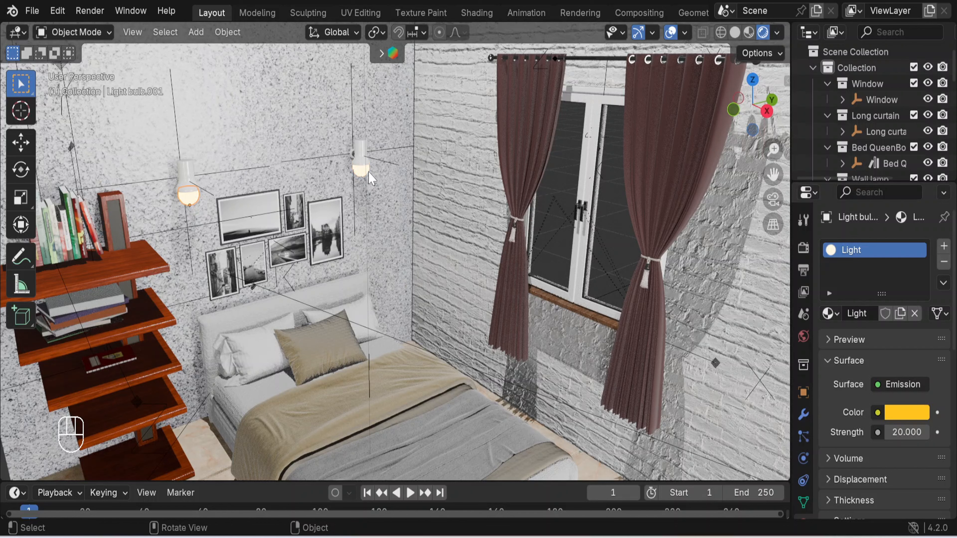
left_click(367, 172)
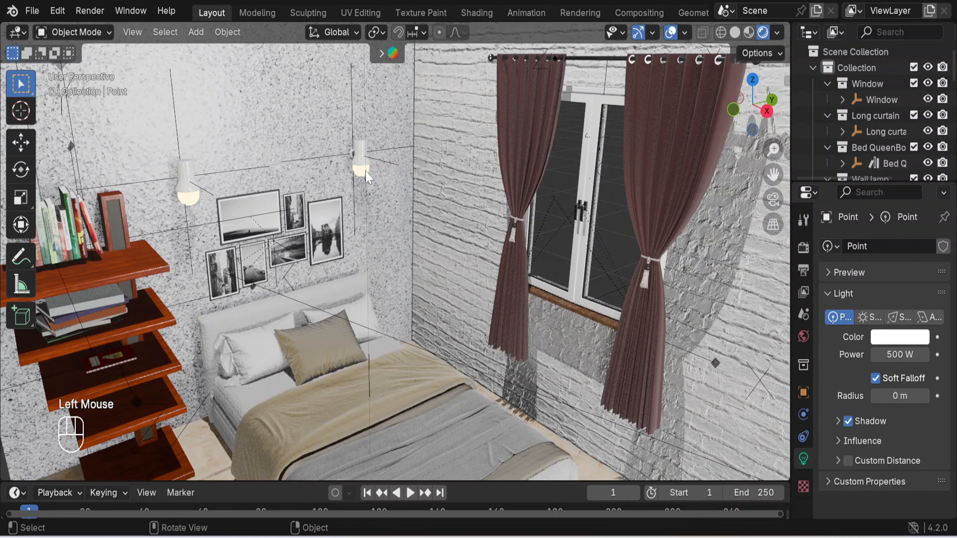
left_click(360, 172)
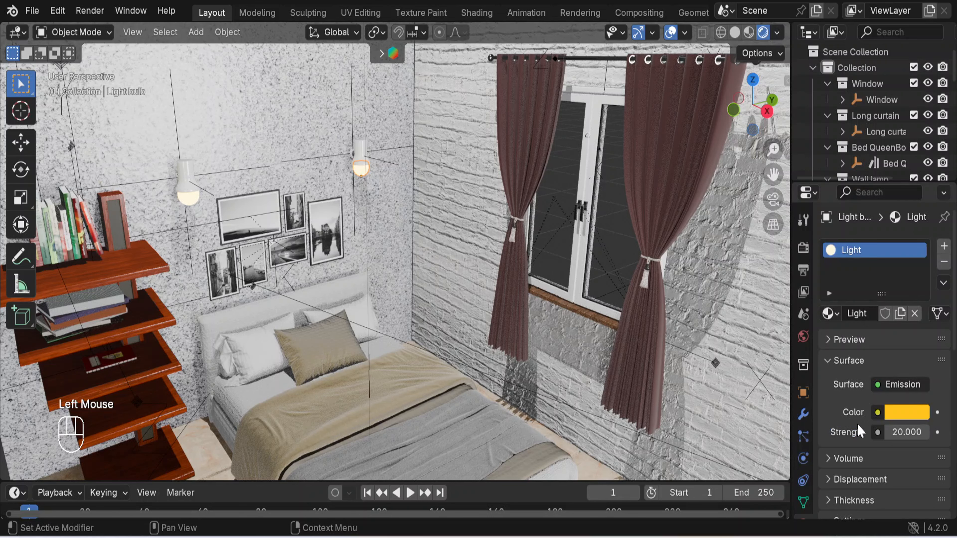
left_click(906, 433)
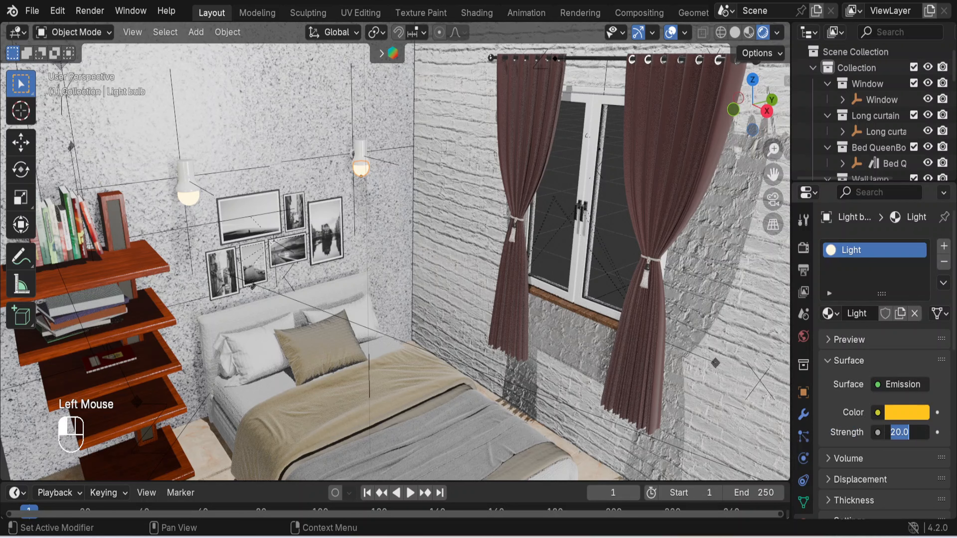
type("1000")
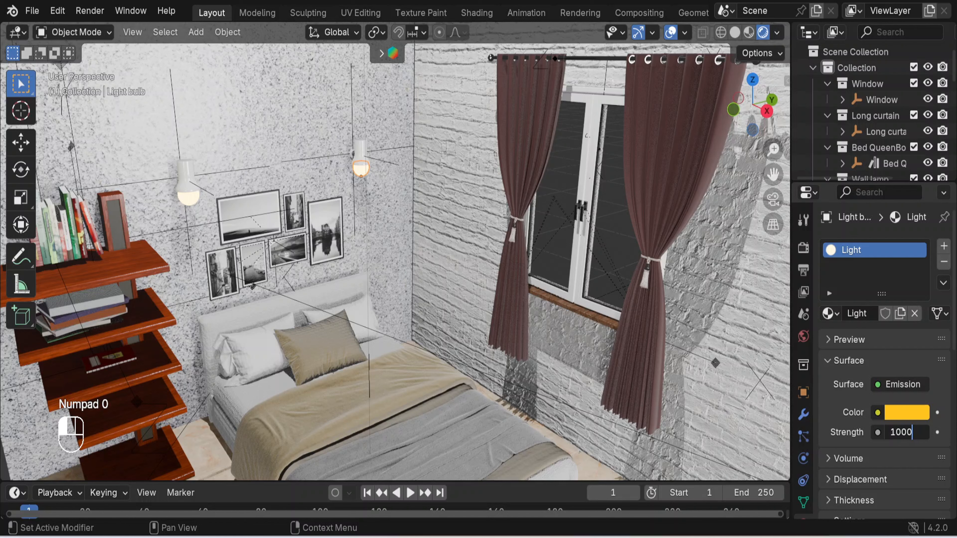
key("Return")
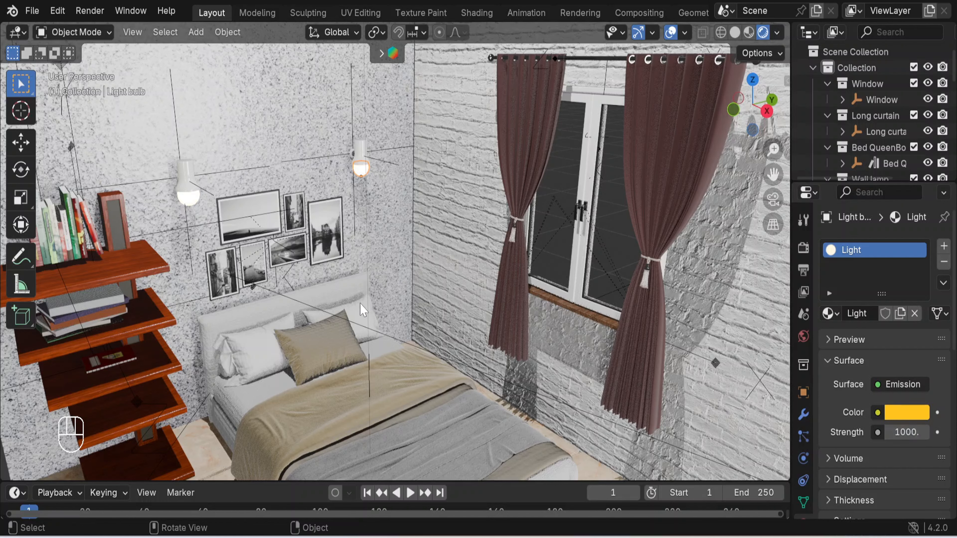
left_click(192, 201)
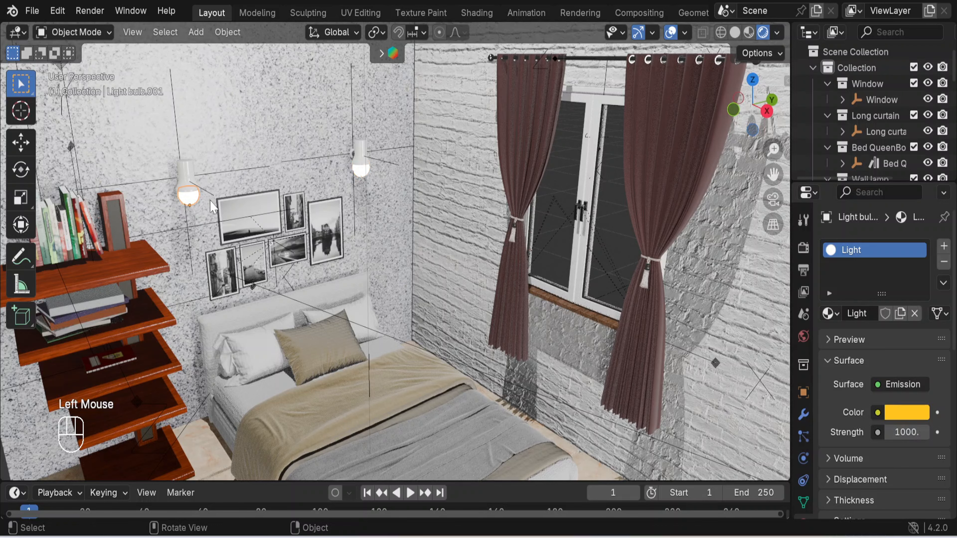
Step: Examine the bulb material's surface, volume and other settings and its preview, with the whole room in view
scroll(212, 207, "down", 5)
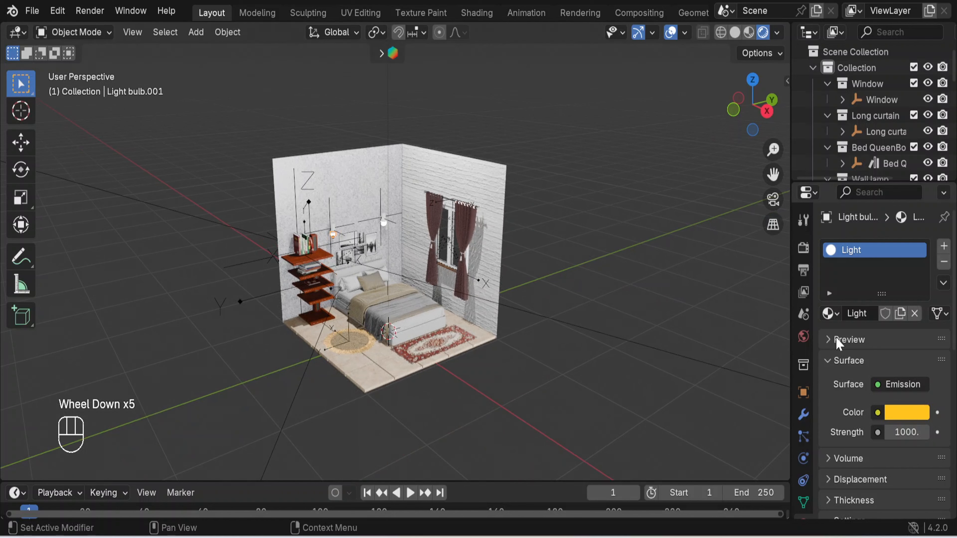
scroll(838, 341, "down", 4)
scroll(847, 328, "down", 9)
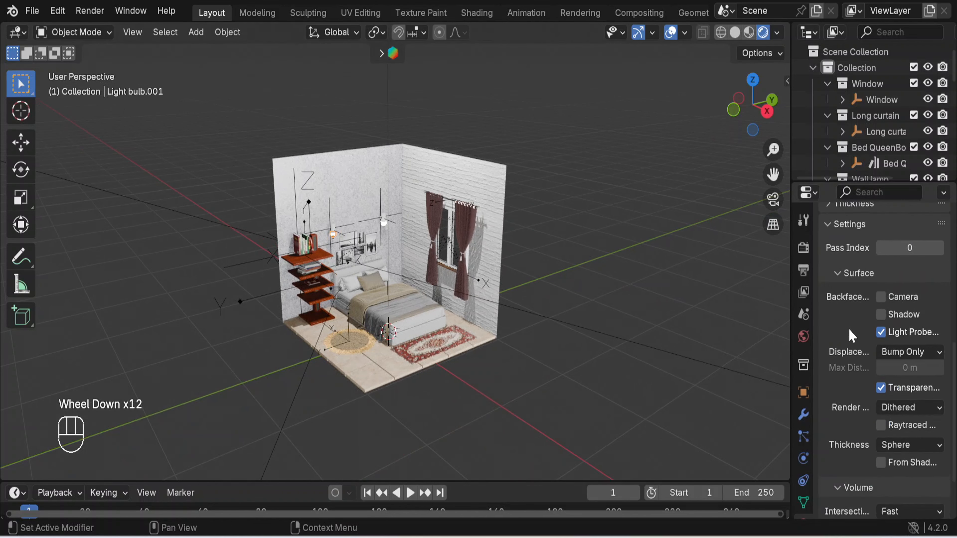
scroll(851, 325, "up", 5)
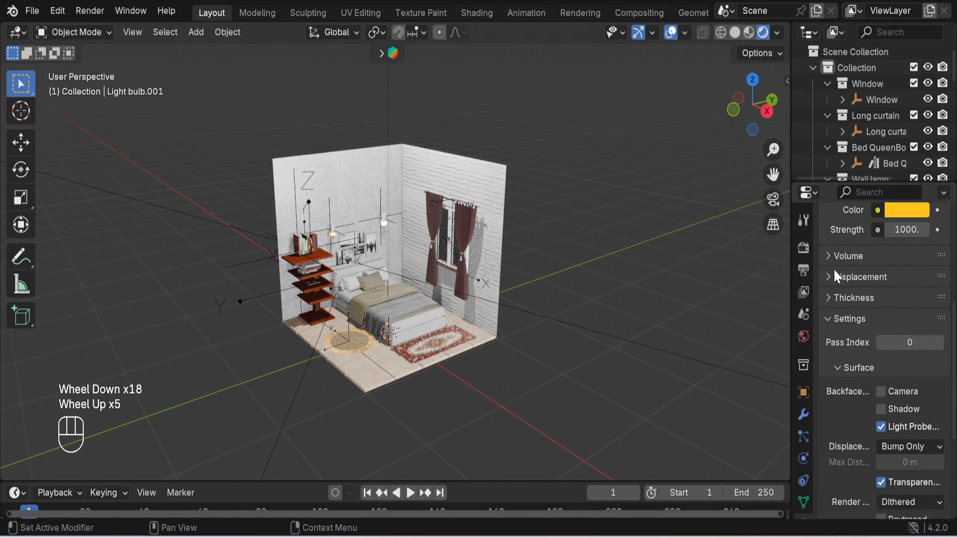
left_click(829, 256)
left_click(829, 257)
scroll(836, 290, "up", 4)
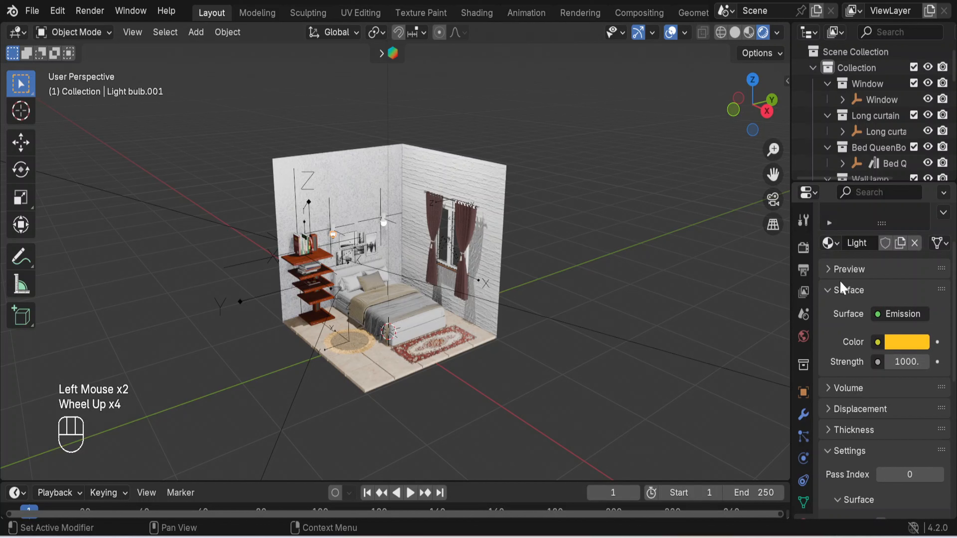
left_click(828, 269)
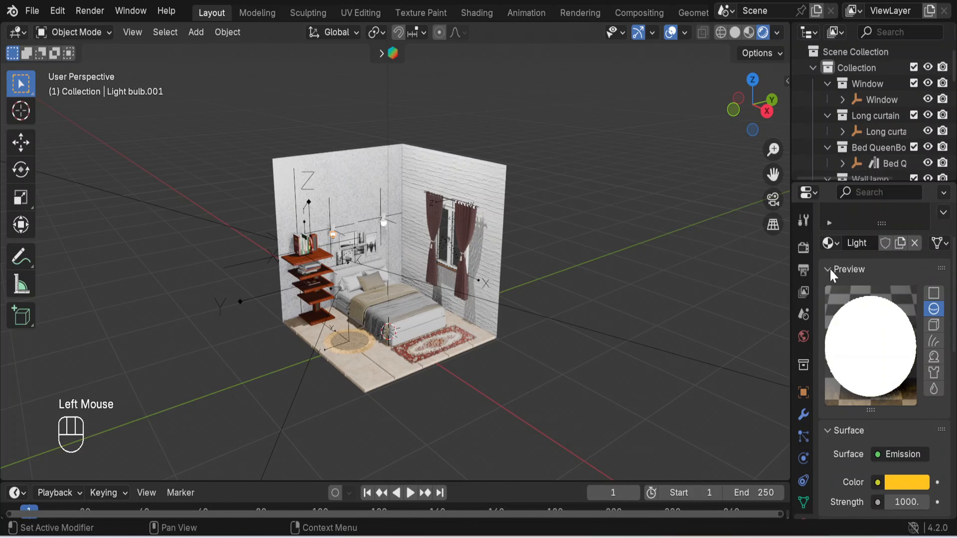
left_click(830, 269)
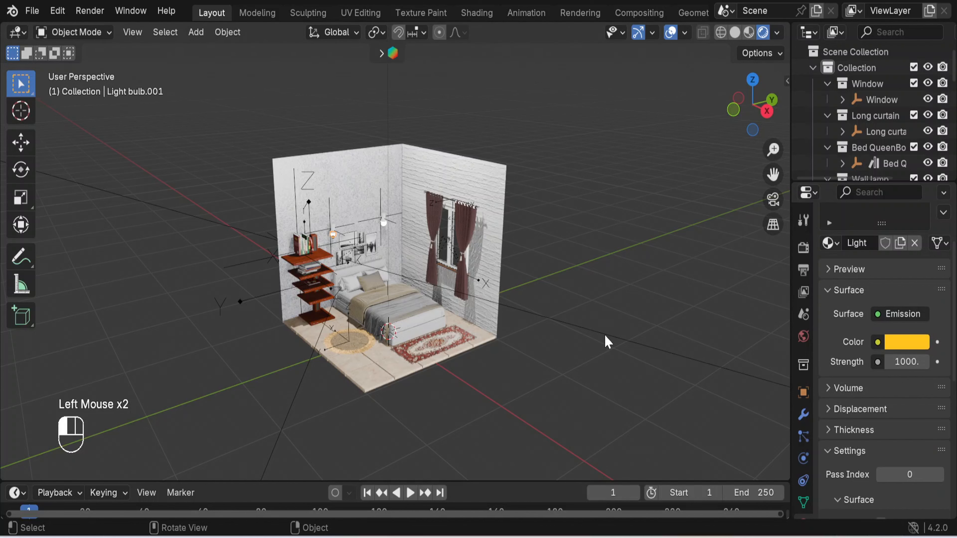
Step: Select the 400 W area light in front of the room
left_click(560, 288)
scroll(559, 289, "up", 4)
scroll(559, 290, "down", 6)
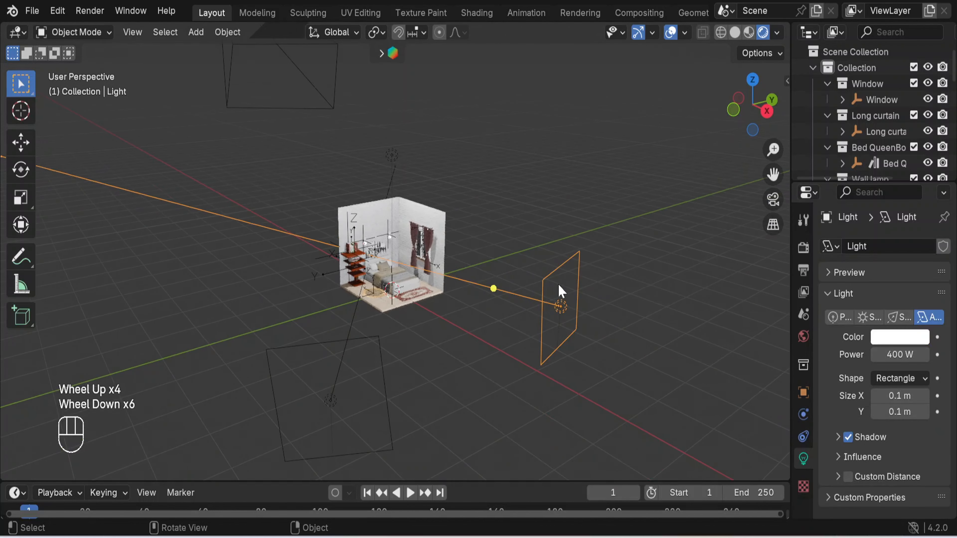
scroll(559, 290, "down", 1)
scroll(451, 306, "up", 1)
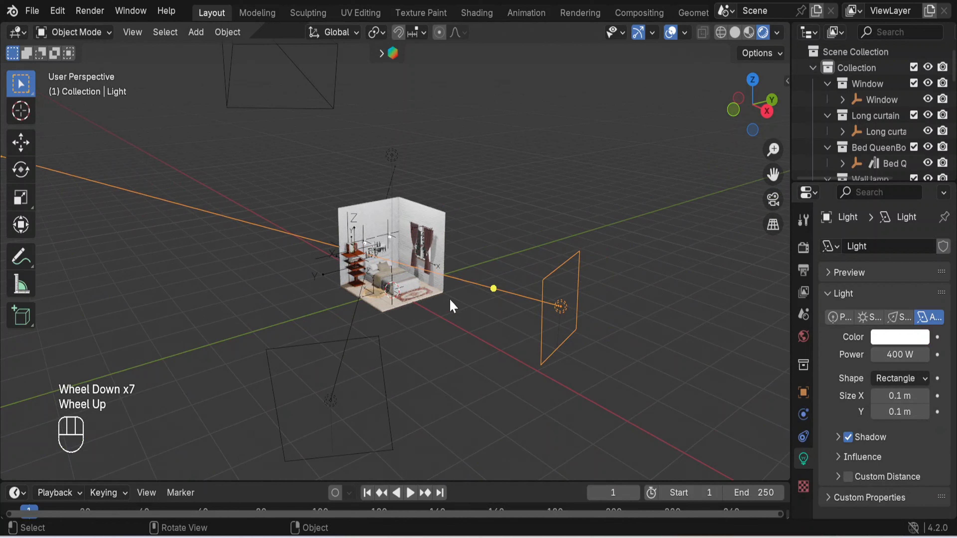
Step: Select the overhead point light and change its color to a pale yellow
left_click(391, 163)
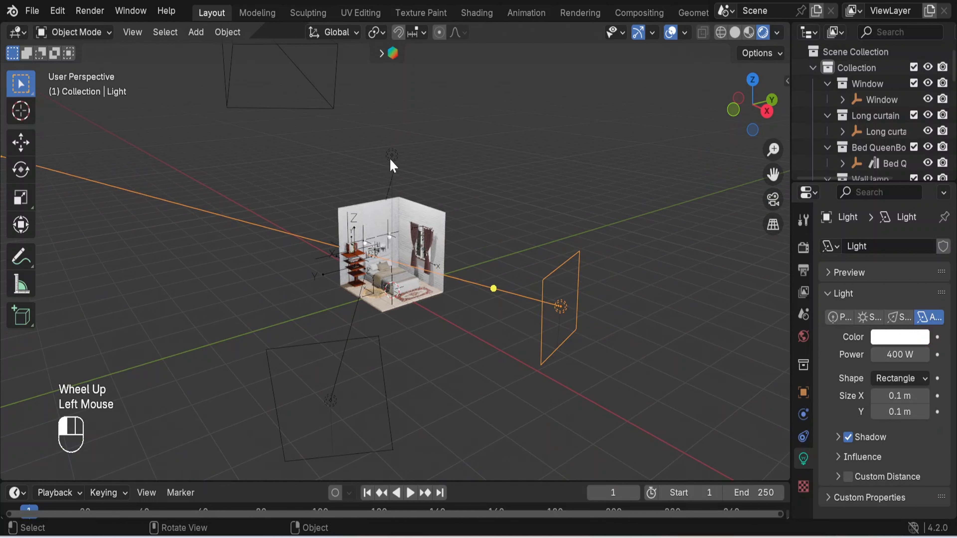
double_click(897, 353)
left_click(897, 339)
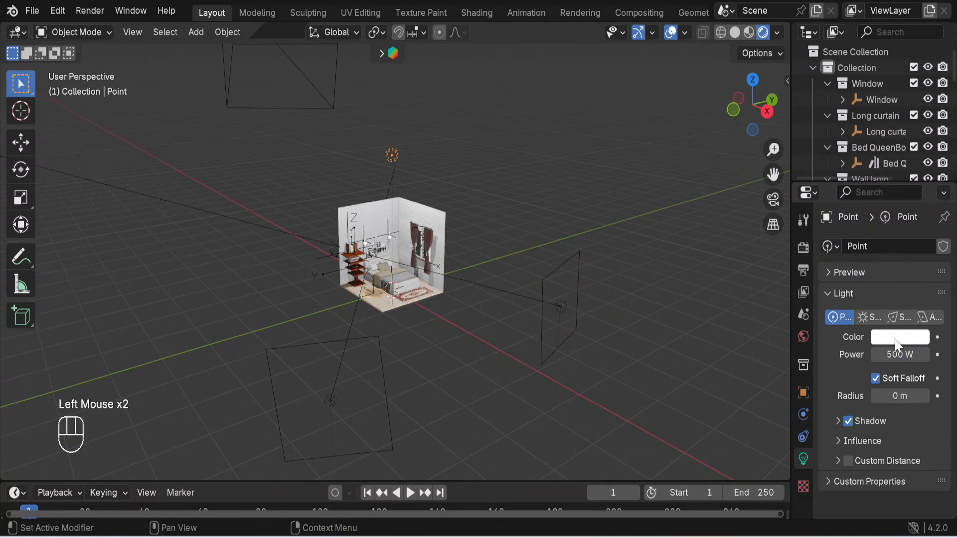
left_click(802, 181)
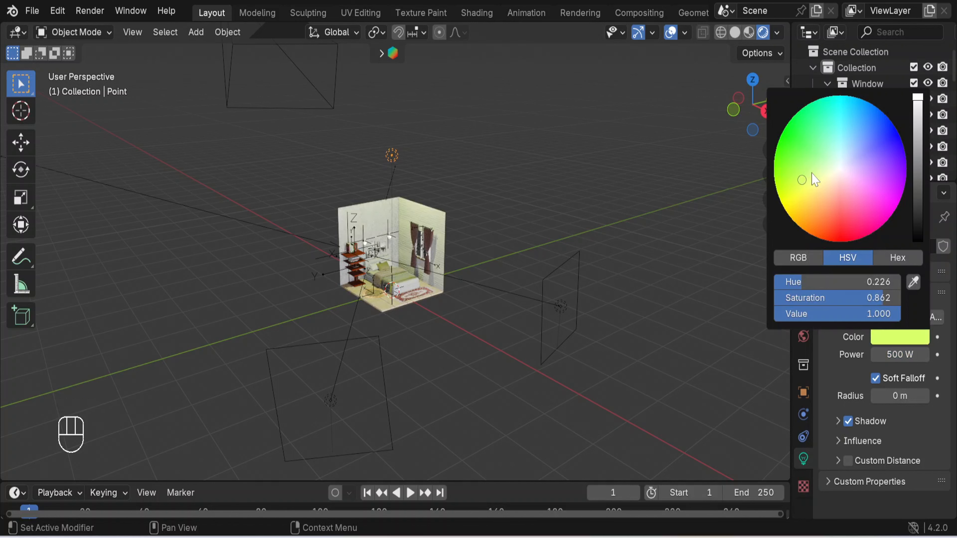
left_click(818, 182)
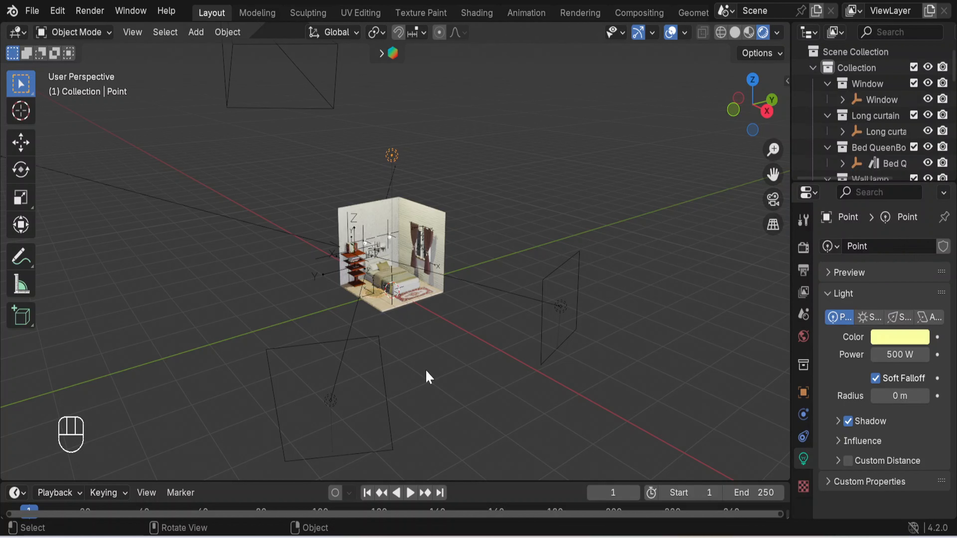
Step: Select the 200 W area light and change its color to a light purple with hue 0.742 and saturation 0.656
left_click(367, 387)
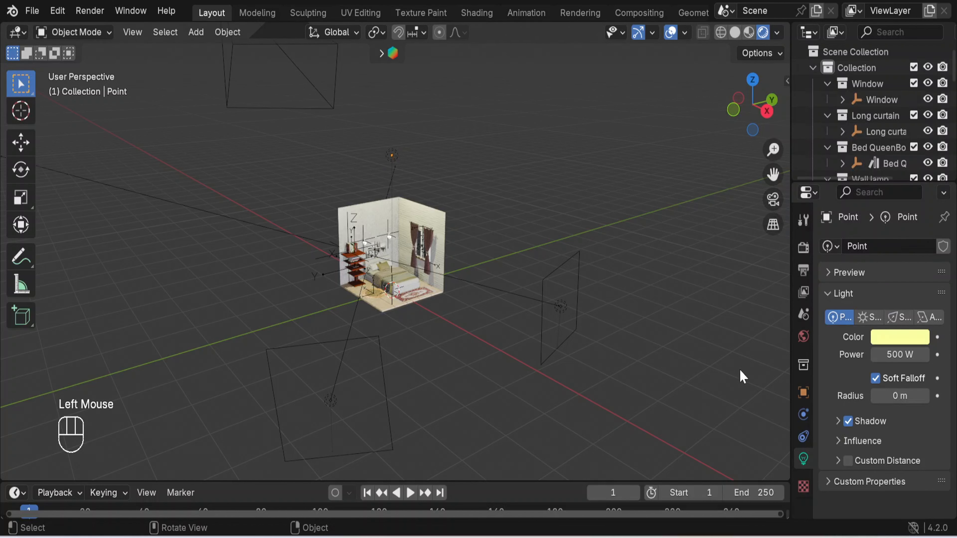
left_click(380, 373)
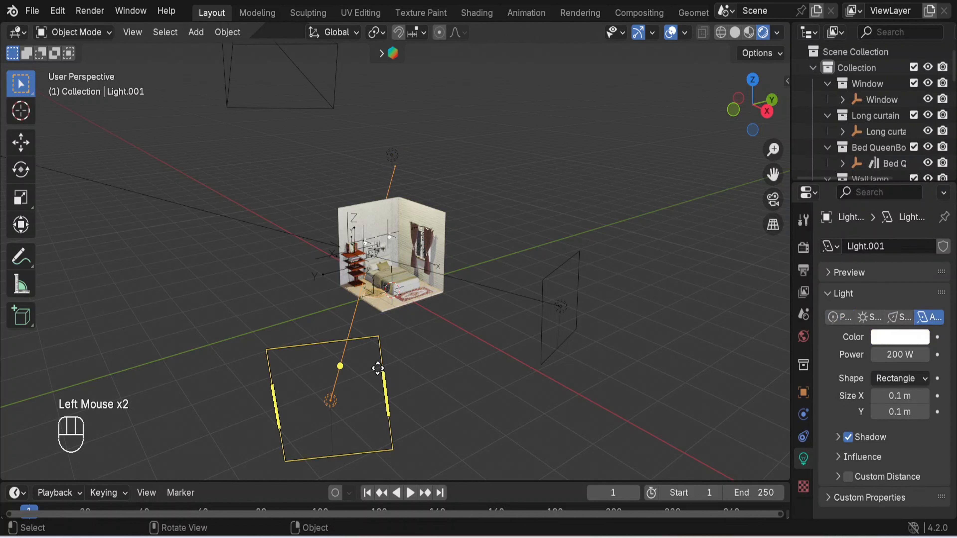
left_click(906, 341)
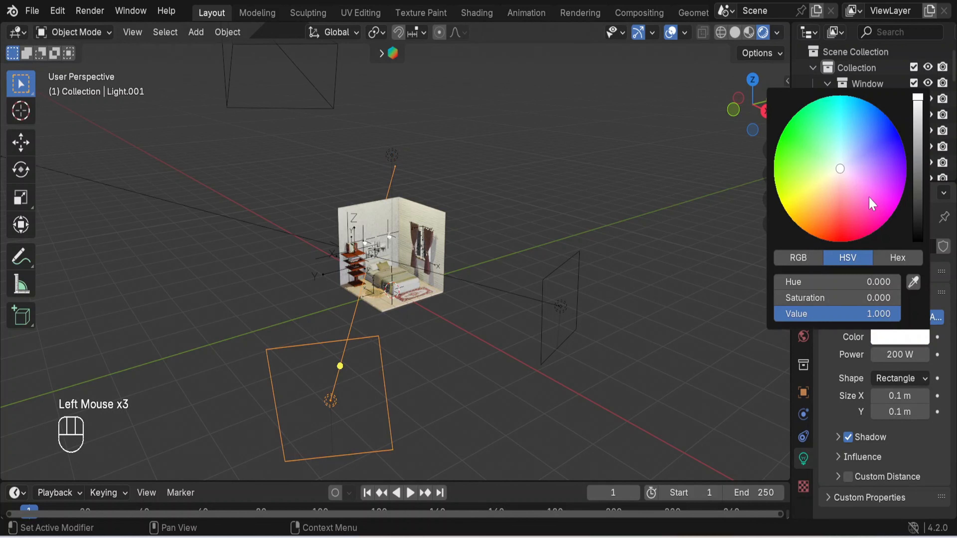
left_click(863, 176)
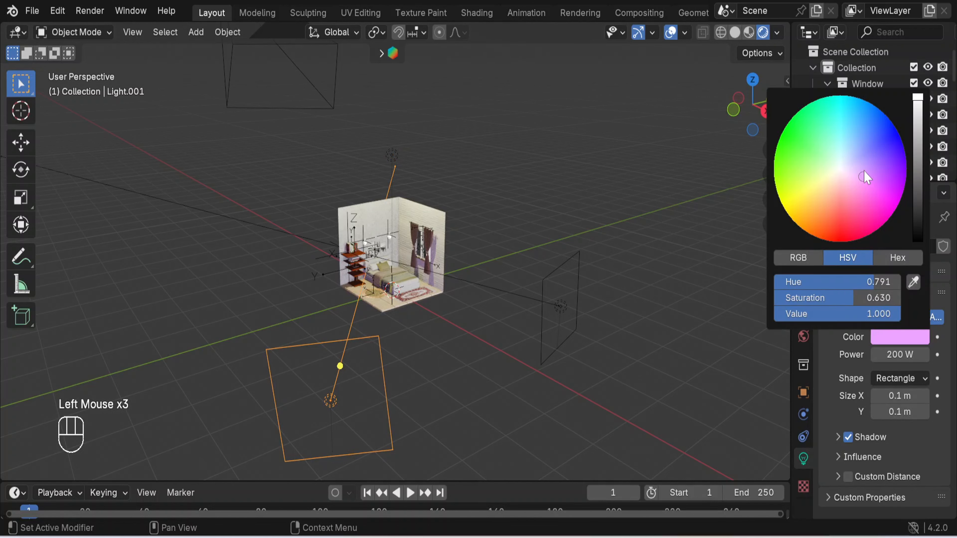
left_click_drag(865, 174, 866, 172)
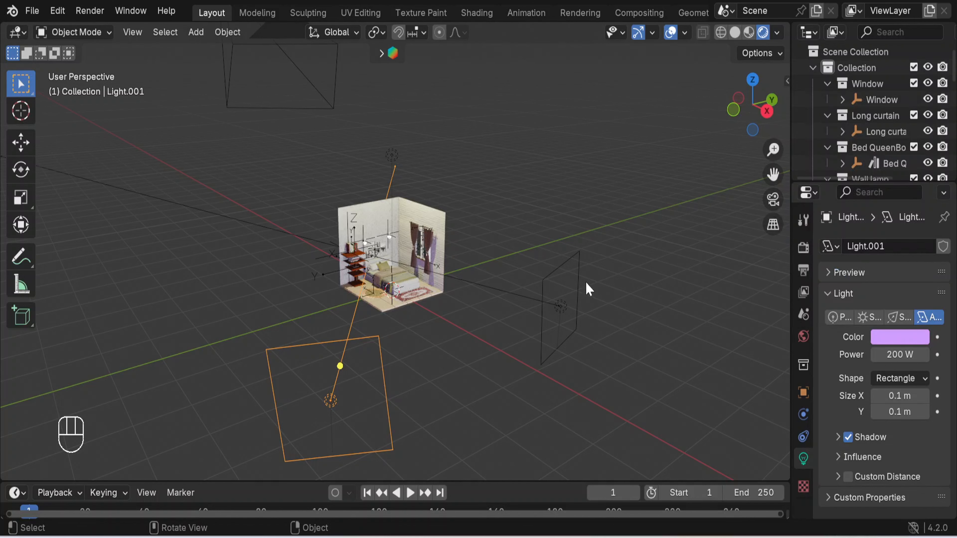
Step: Select the 400 W area light and change its color to a light blue
left_click(556, 268)
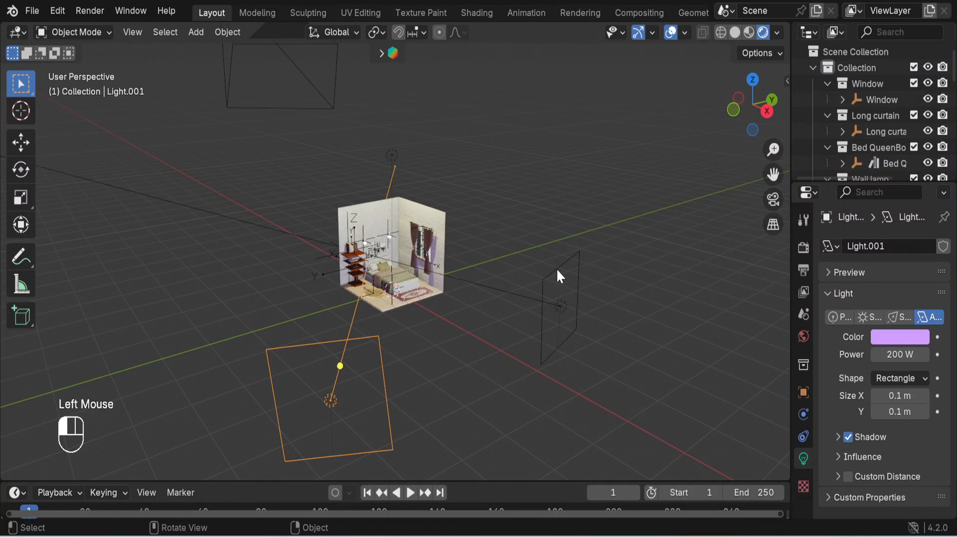
left_click(906, 339)
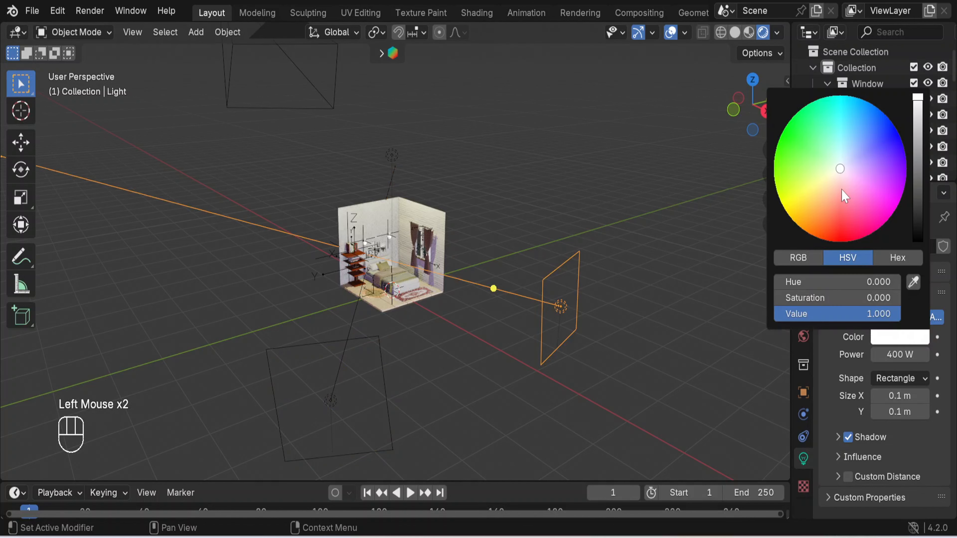
left_click(854, 141)
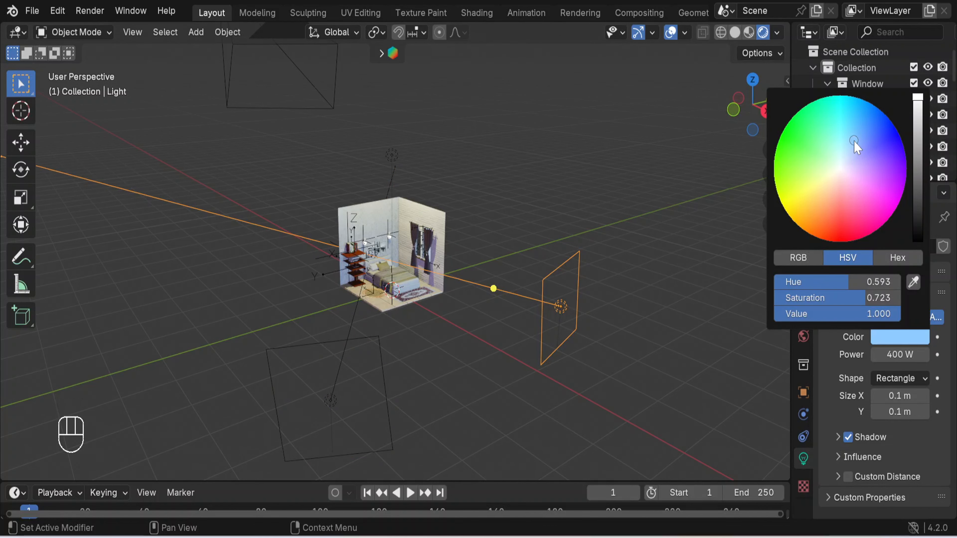
Step: Examine how the colored lights fall on the walls, curtains, bed and floor of the bedroom
scroll(507, 241, "up", 5)
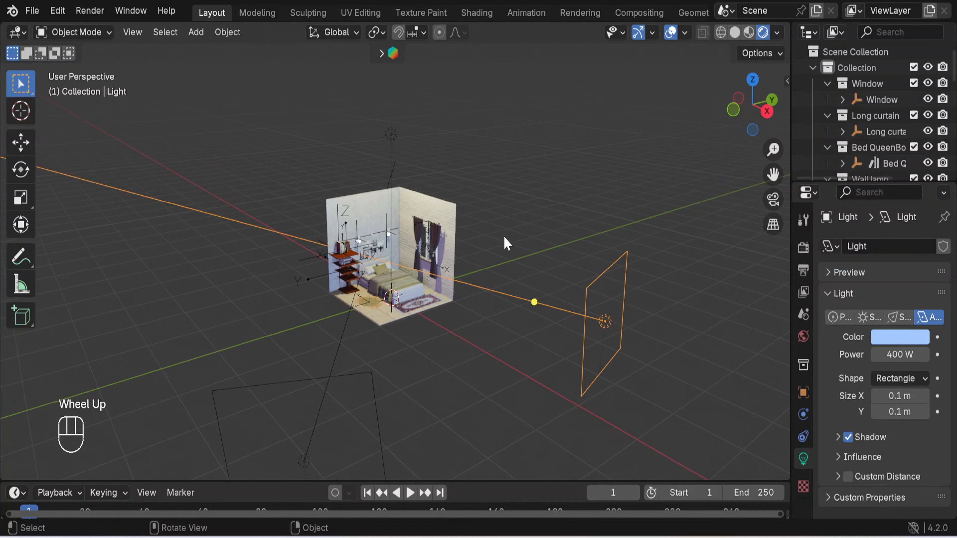
scroll(506, 242, "up", 1)
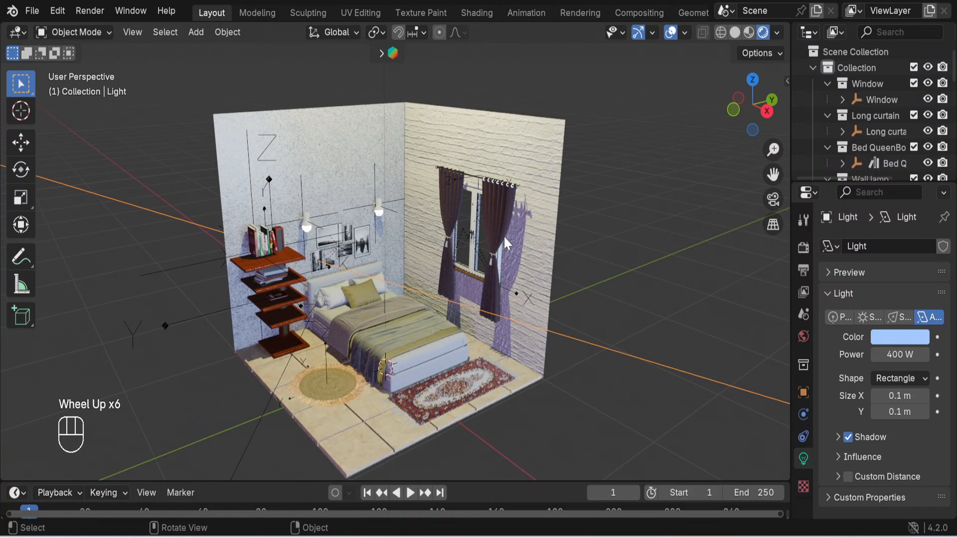
scroll(503, 235, "down", 1)
middle_click_drag(605, 289, 560, 362)
scroll(590, 312, "up", 2)
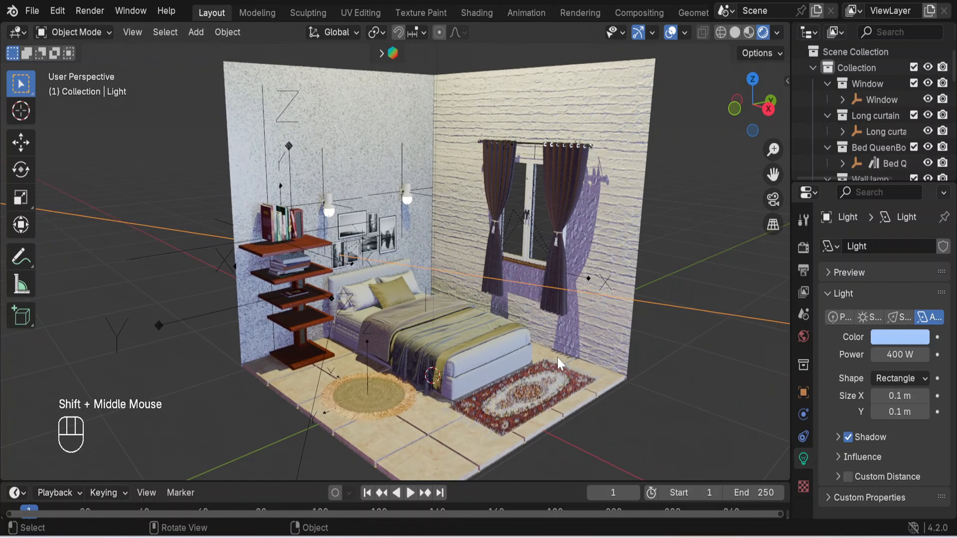
scroll(560, 364, "up", 1)
scroll(559, 364, "down", 1)
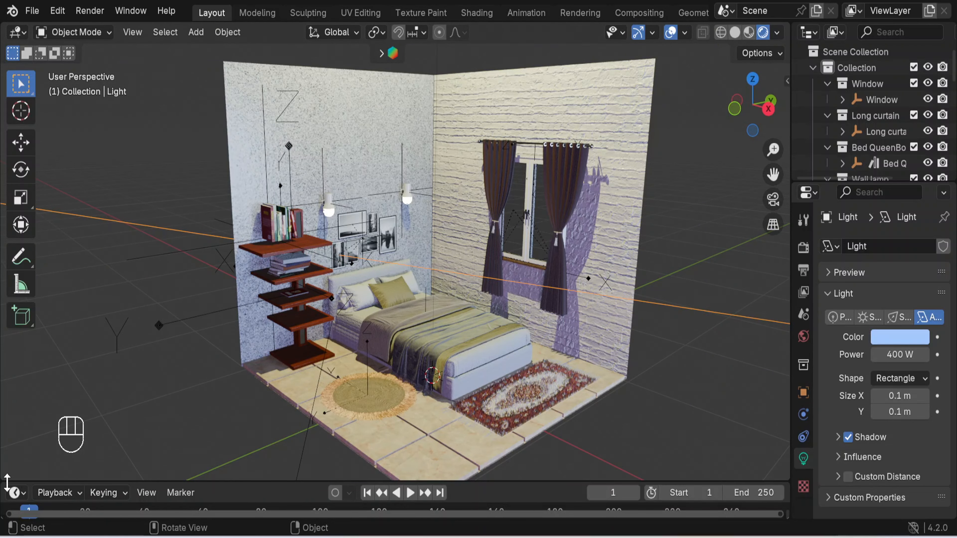
Step: Split the 3D view into two side-by-side viewports and show a locked camera view in the new one
left_click_drag(2, 476, 380, 452)
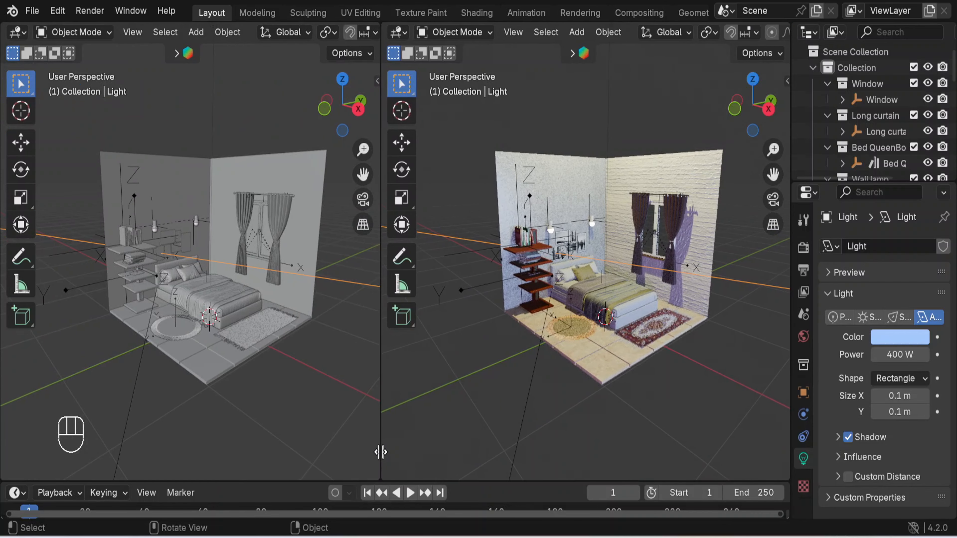
left_click(362, 199)
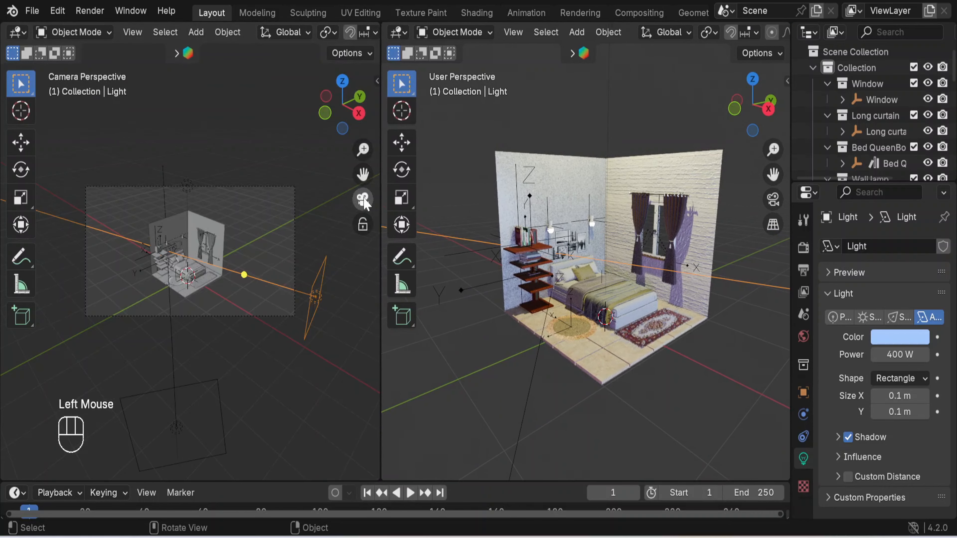
scroll(211, 277, "up", 2)
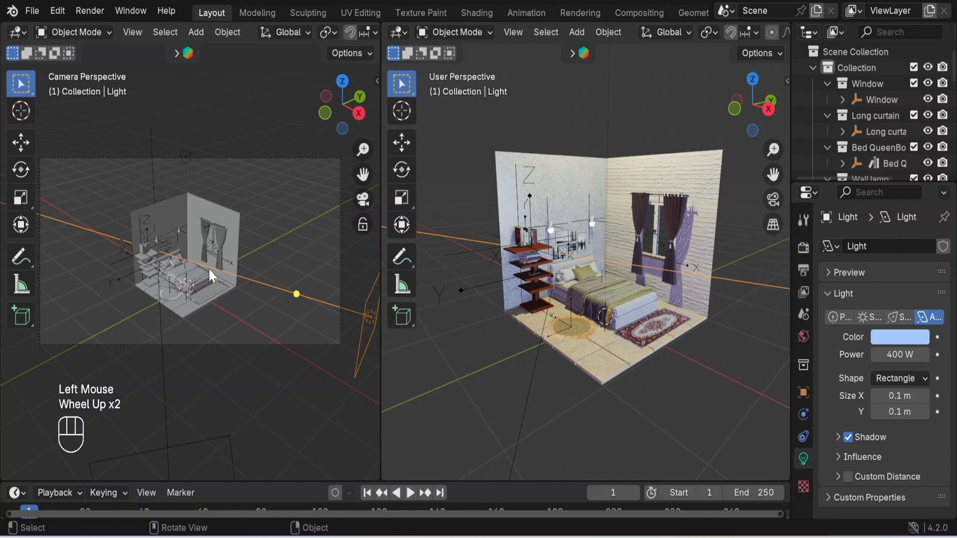
left_click(362, 225)
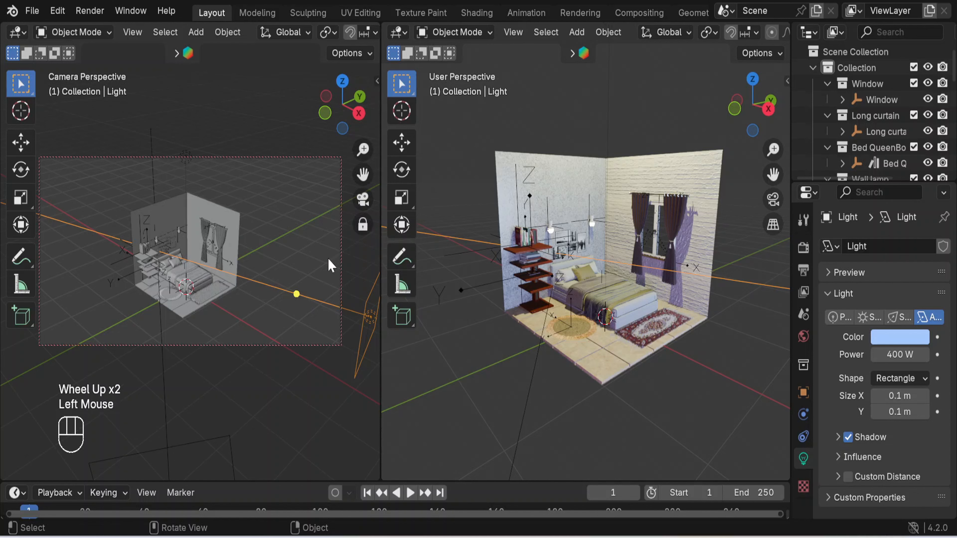
Step: Bring the camera closer to the bedroom and switch the camera viewport to rendered shading
scroll(235, 260, "up", 2)
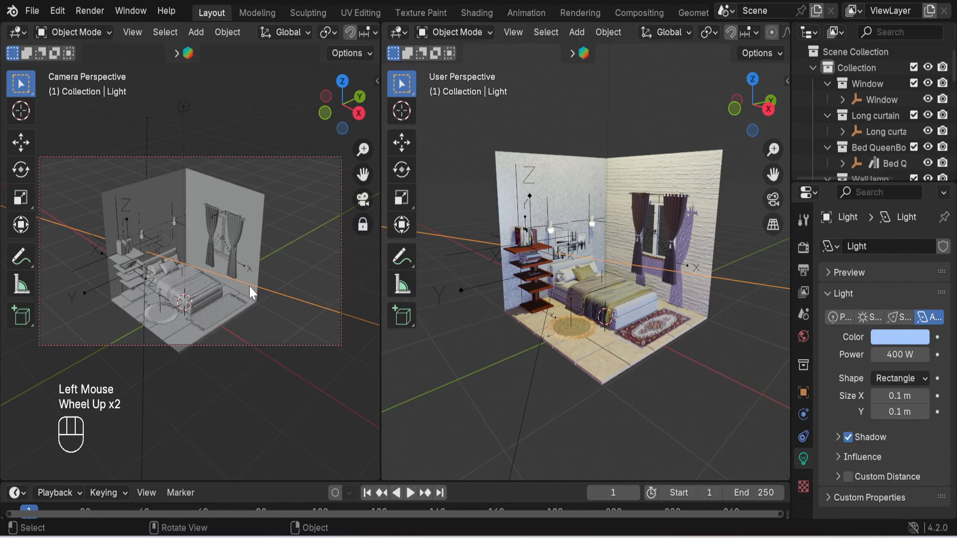
middle_click_drag(251, 292, 253, 272, "shift")
scroll(255, 274, "up", 2)
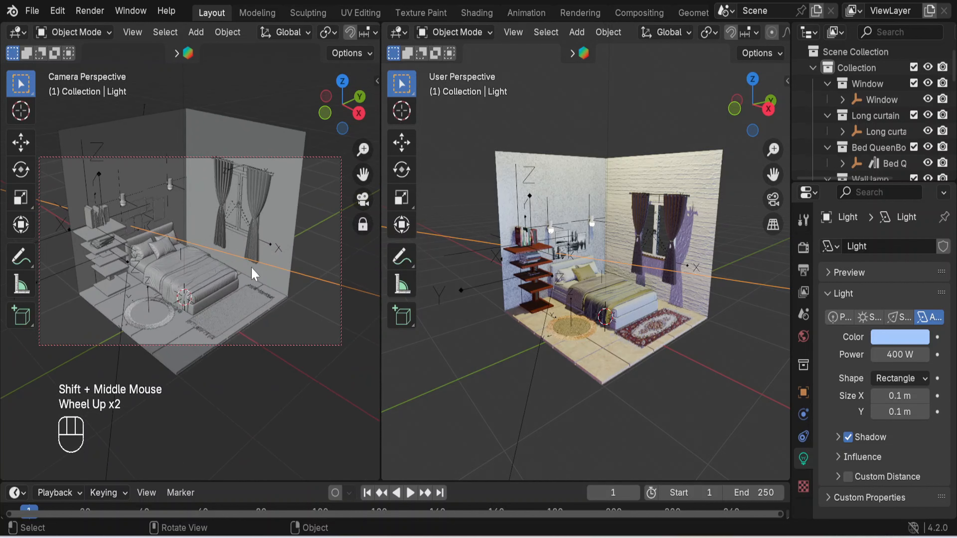
scroll(187, 35, "down", 2)
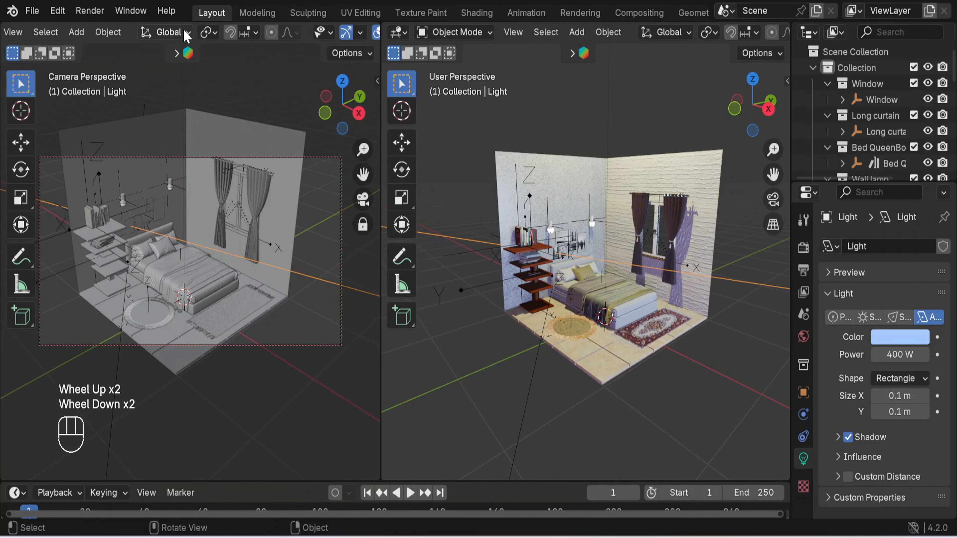
scroll(187, 34, "down", 4)
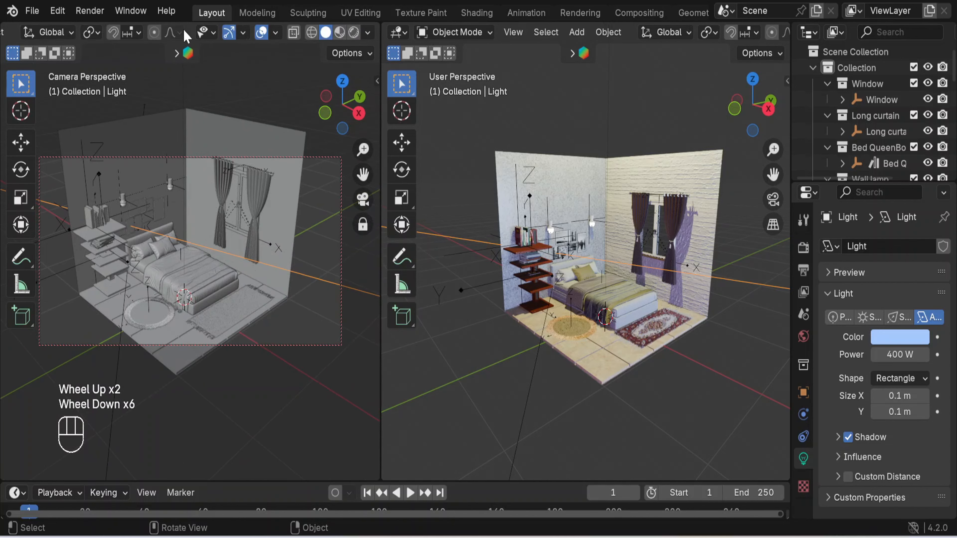
left_click(353, 33)
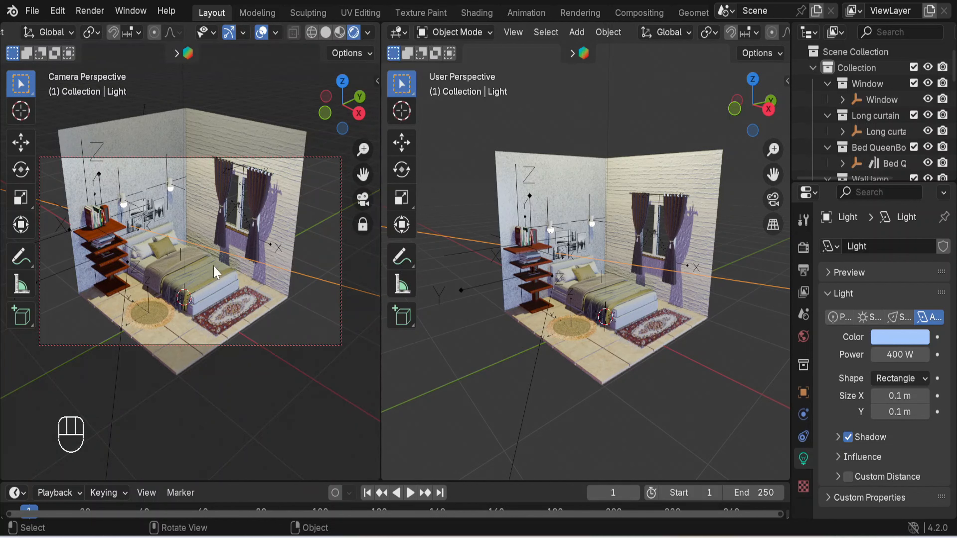
scroll(214, 267, "up", 2)
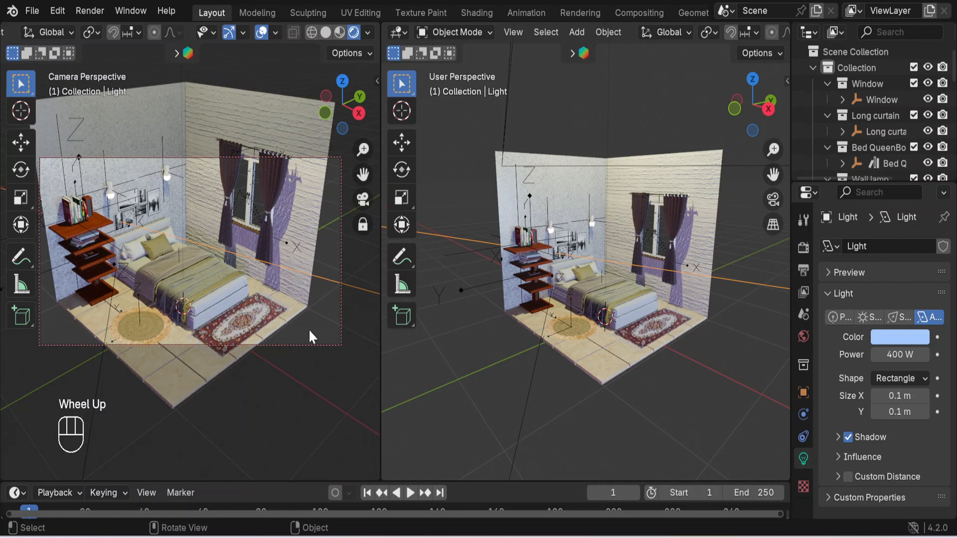
mouse_move(309, 329)
middle_mouse_down()
mouse_move(310, 305)
mouse_move(319, 320)
mouse_move(309, 335)
middle_mouse_up()
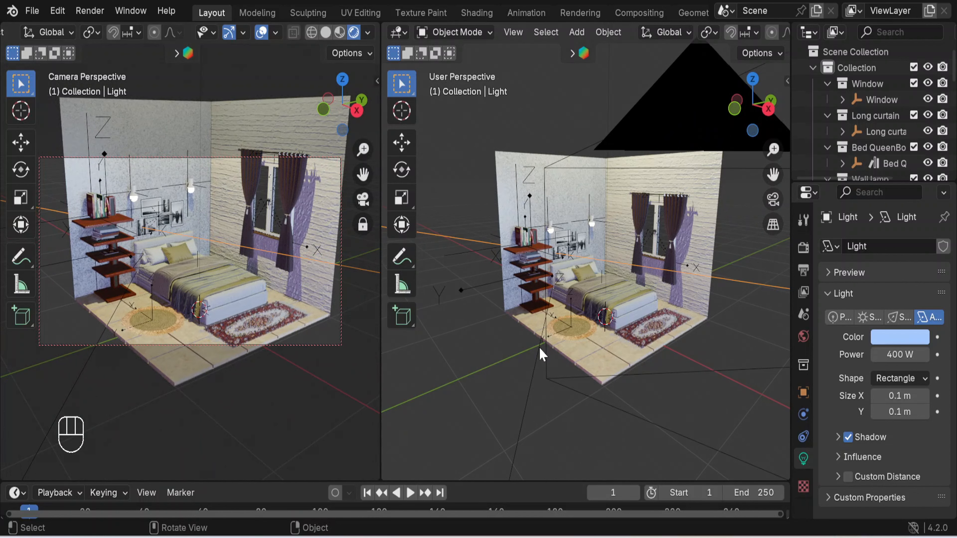
Step: Select the purple 200 W area light and change its color to a very pale cream yellow
scroll(551, 351, "down", 4)
left_click(640, 370)
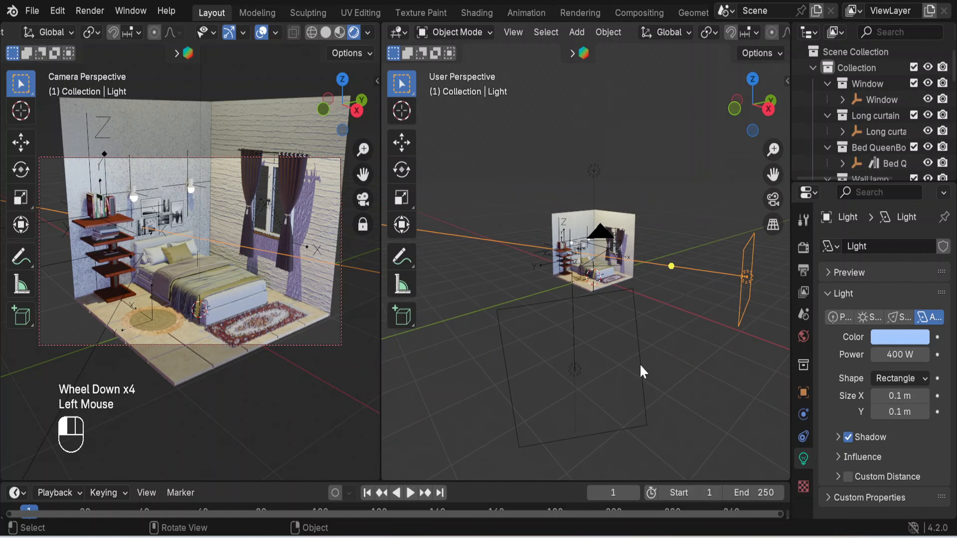
left_click(917, 341)
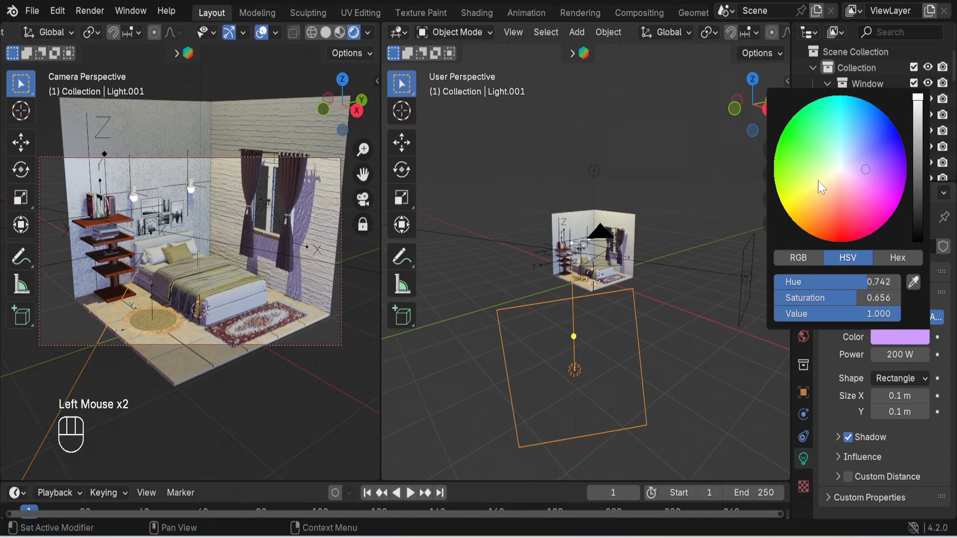
left_click(840, 168)
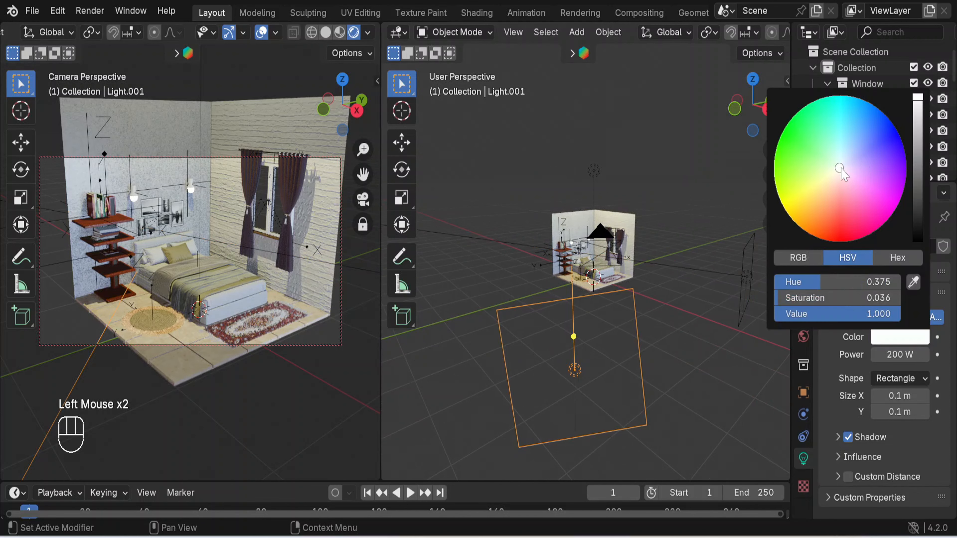
left_click(834, 173)
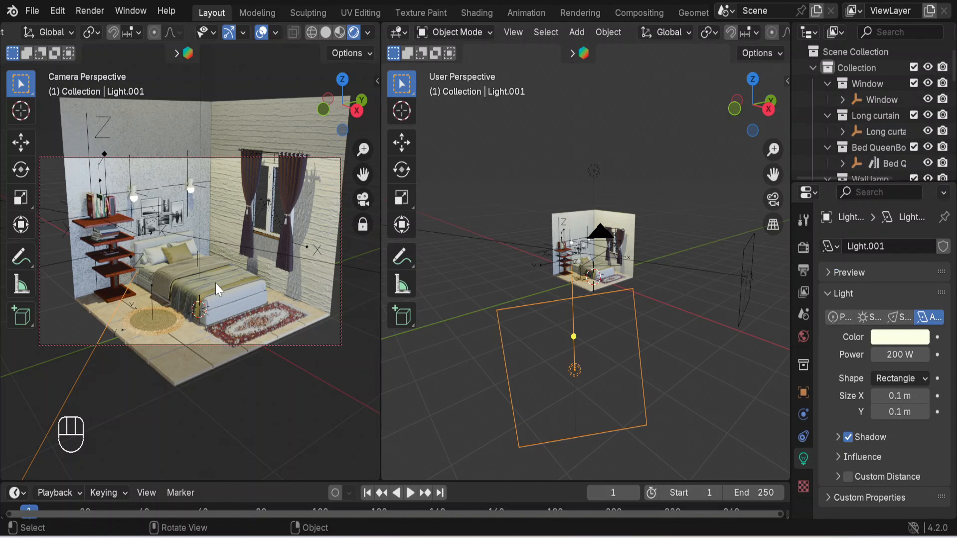
Step: Refine the camera framing so the bed, shelf, wall lamps and curtained window fill the frame
scroll(203, 286, "up", 2)
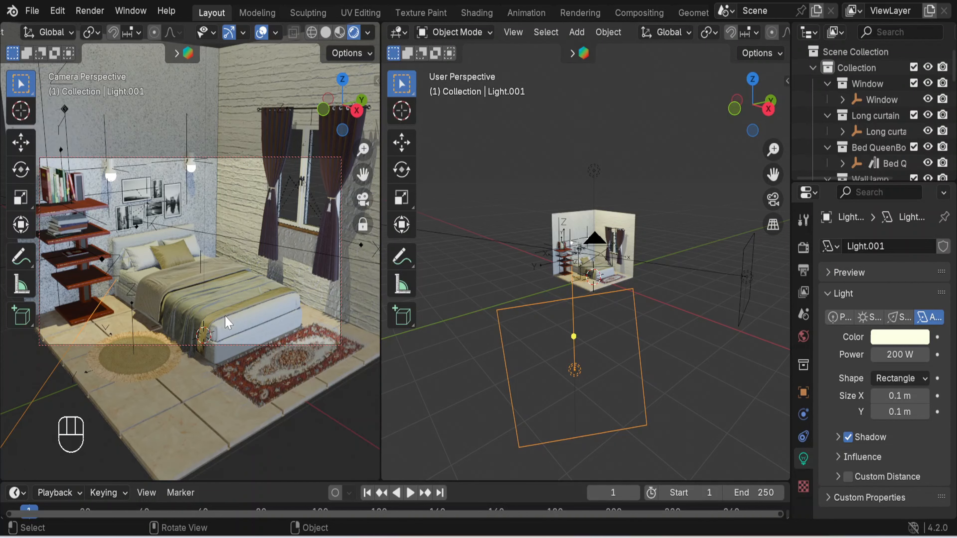
scroll(227, 322, "down", 1)
middle_click_drag(227, 322, 278, 308)
scroll(273, 322, "up", 2)
scroll(288, 319, "down", 2)
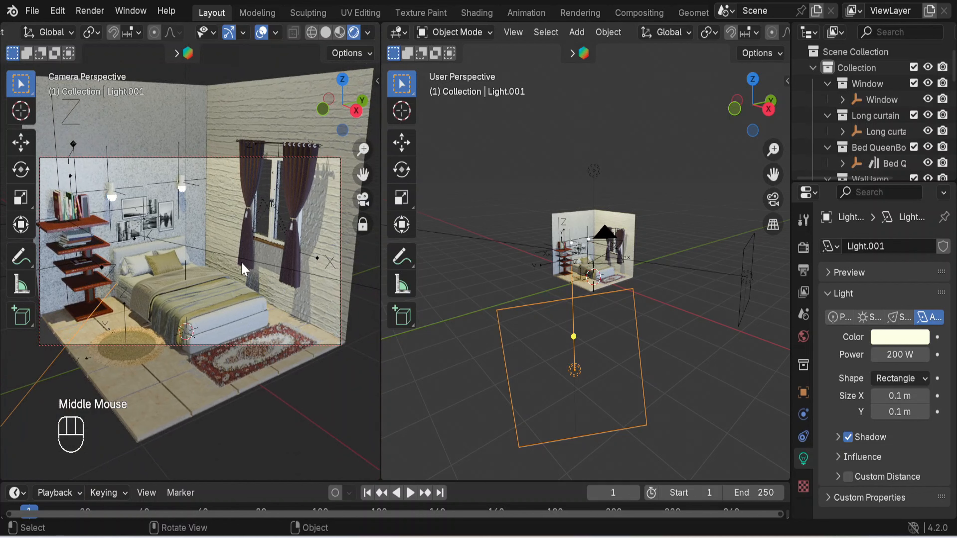
mouse_move(241, 262)
middle_mouse_down("shift")
mouse_move(239, 250)
mouse_move(239, 265)
middle_mouse_up("shift")
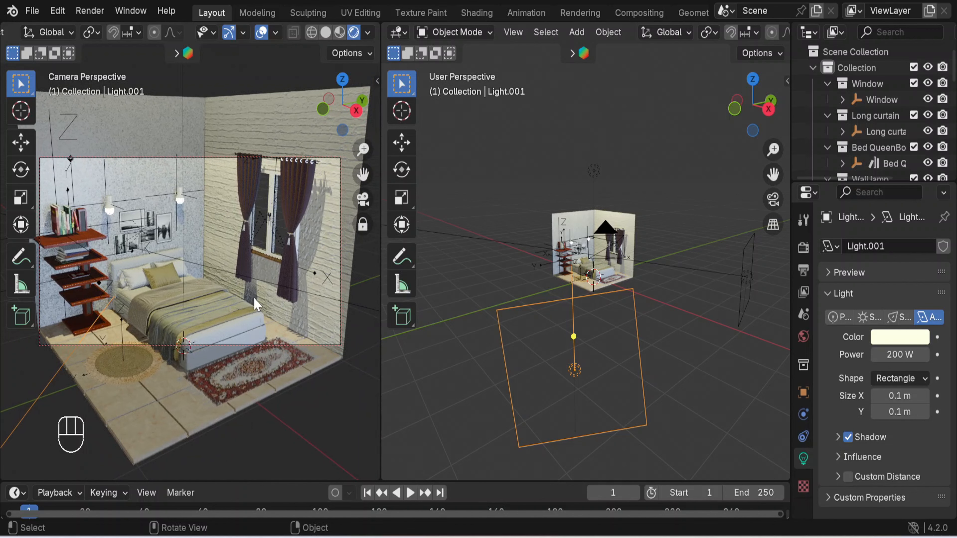
Step: Switch the render engine to Cycles and set the maximum samples for the final render to 500
left_click(803, 248)
left_click(923, 246)
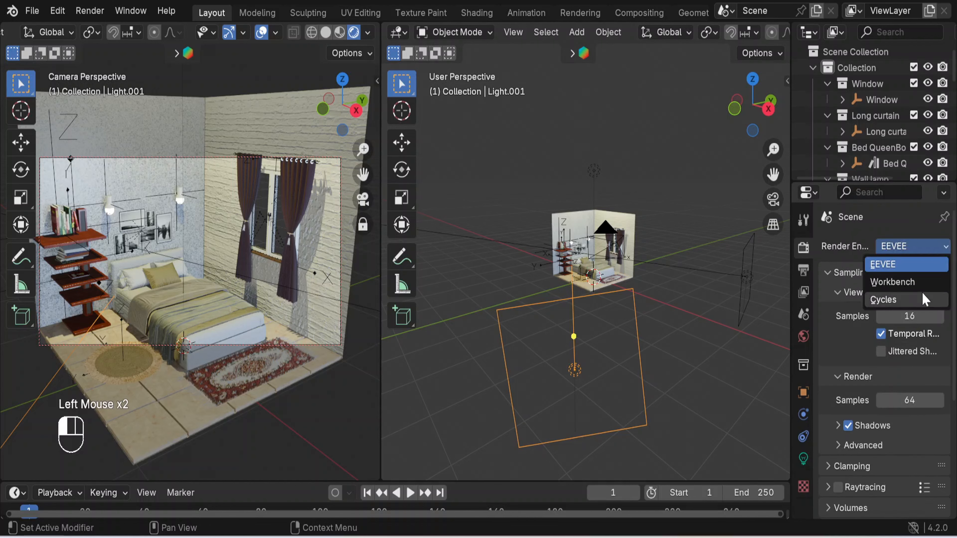
left_click(920, 299)
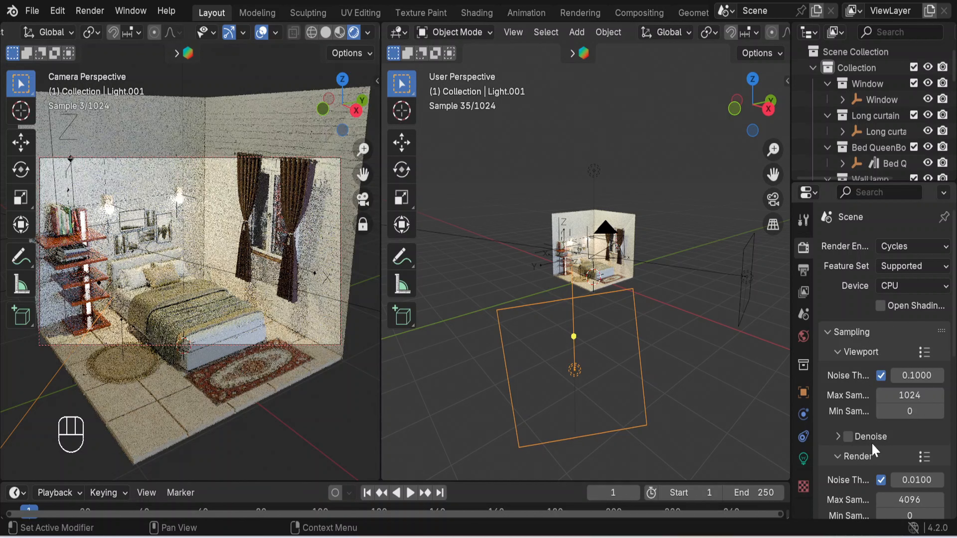
left_click(909, 500)
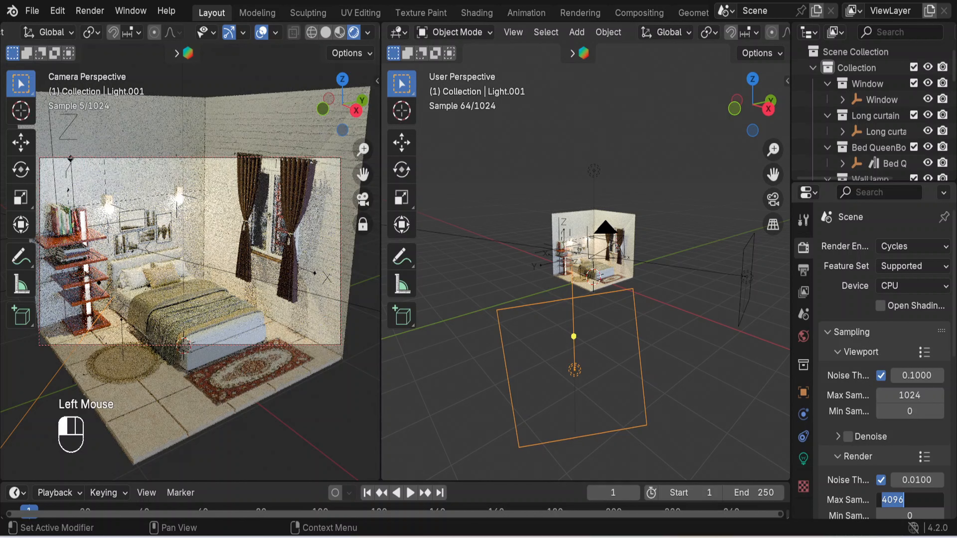
type("50")
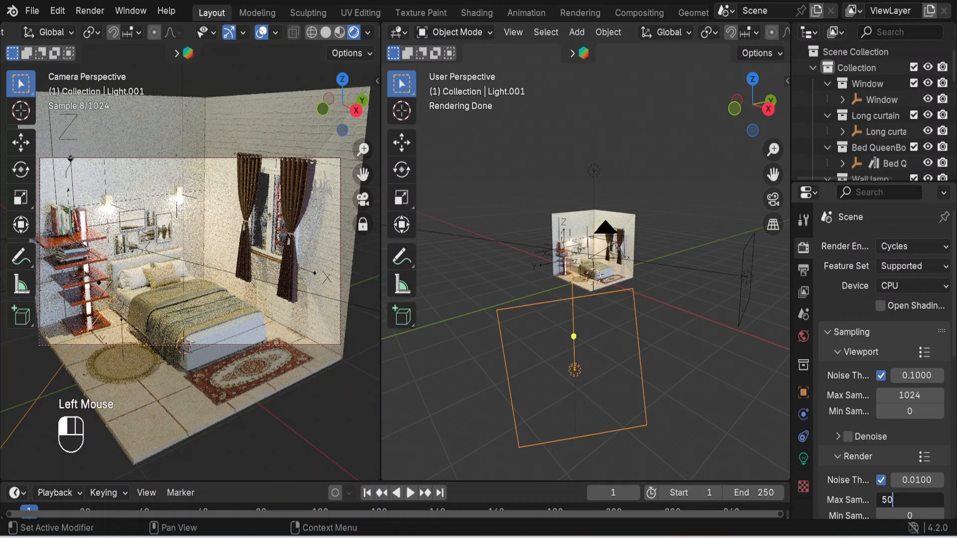
type("0")
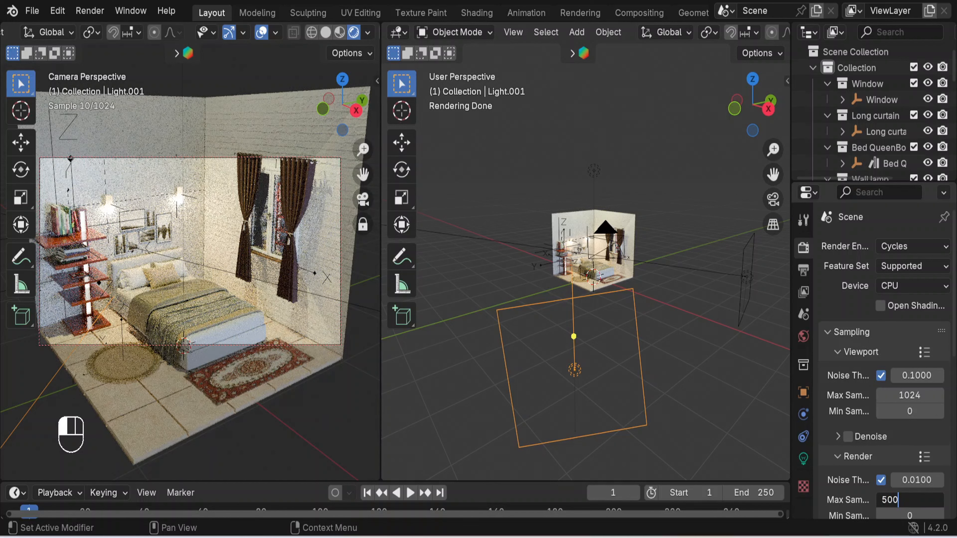
key("Return")
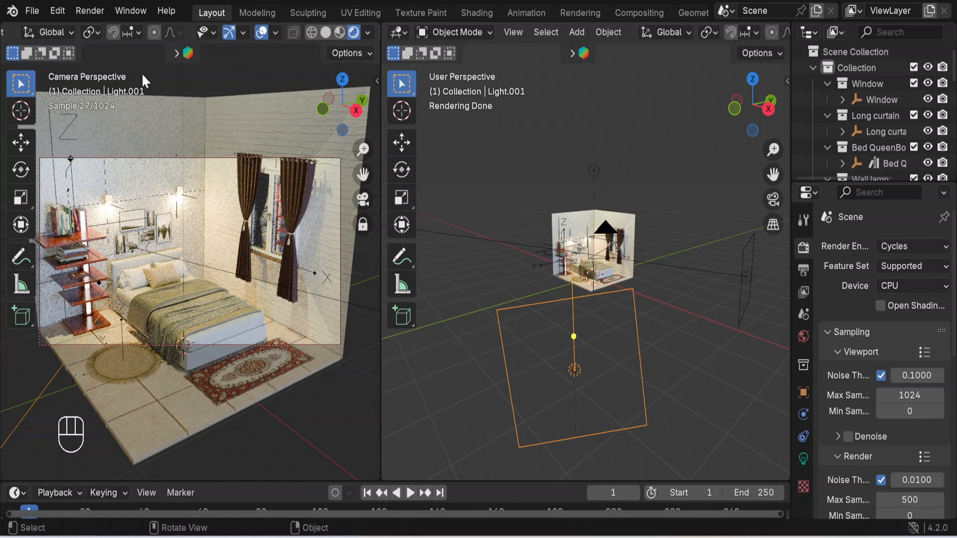
Step: Render the bedroom camera view as a still image and inspect the finished result
left_click(90, 11)
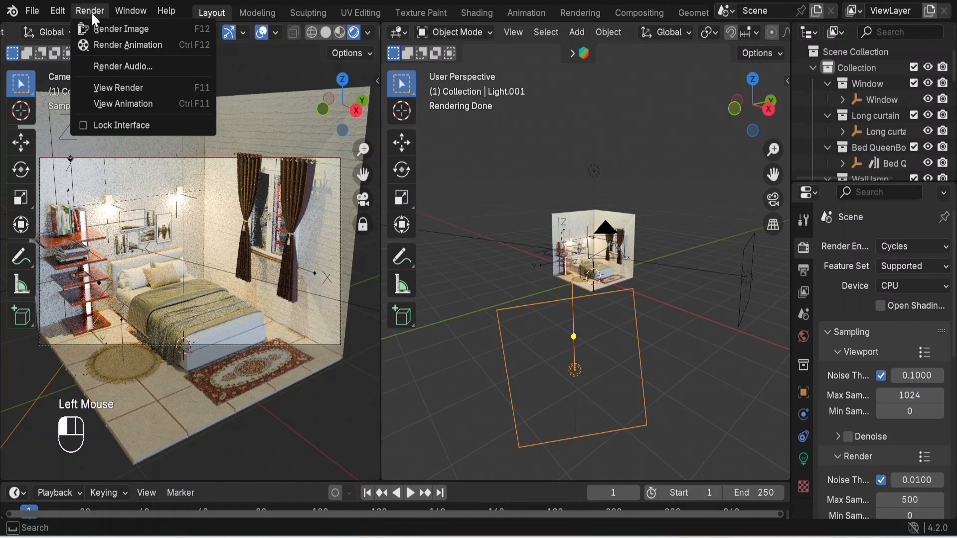
left_click(110, 33)
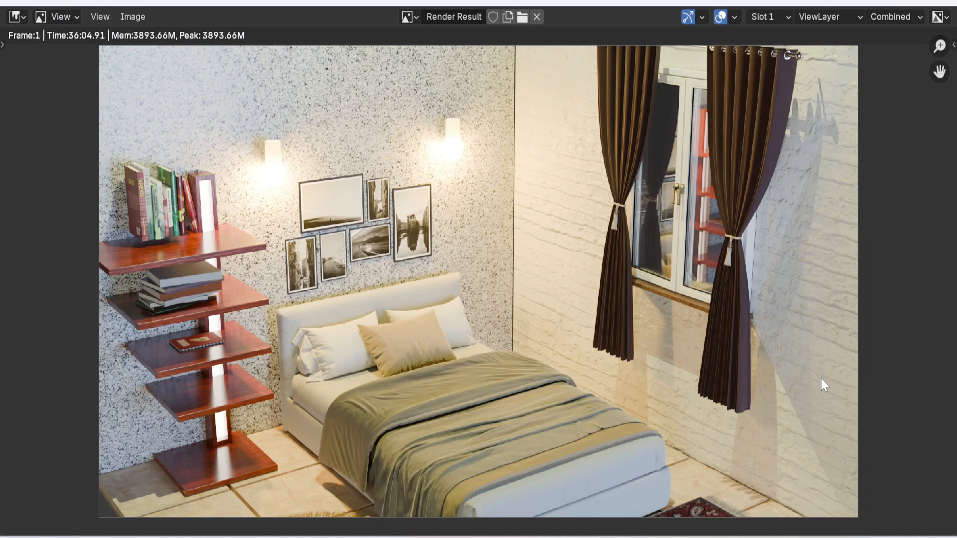
scroll(567, 338, "down", 1)
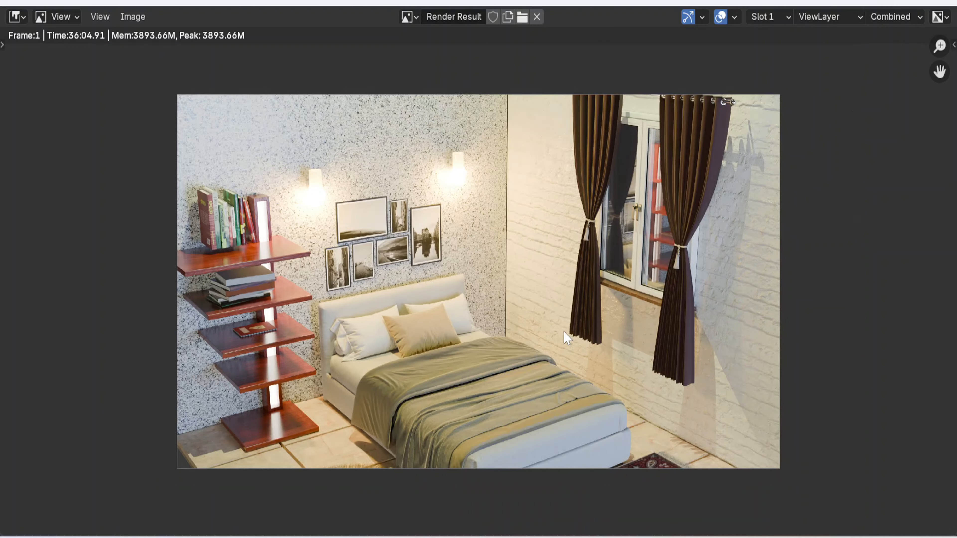
scroll(566, 338, "up", 1)
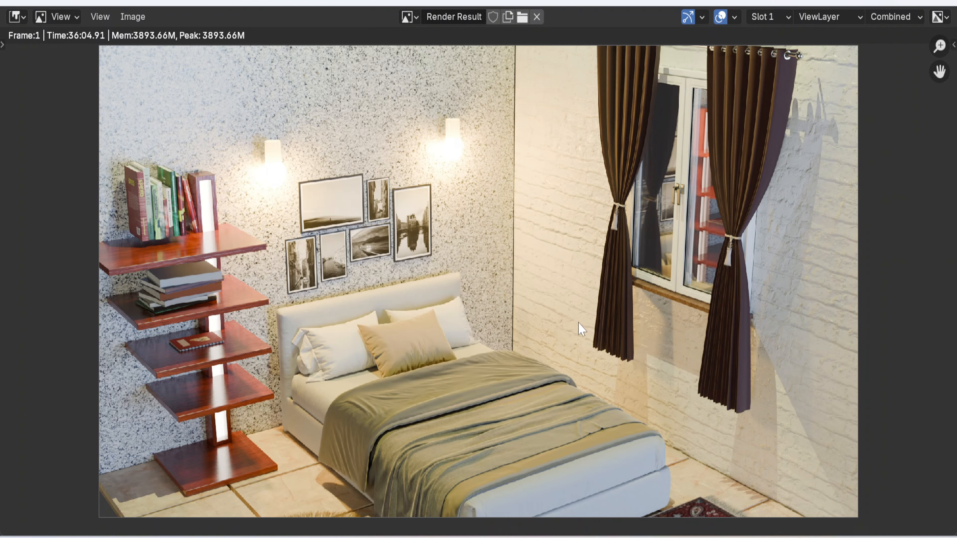